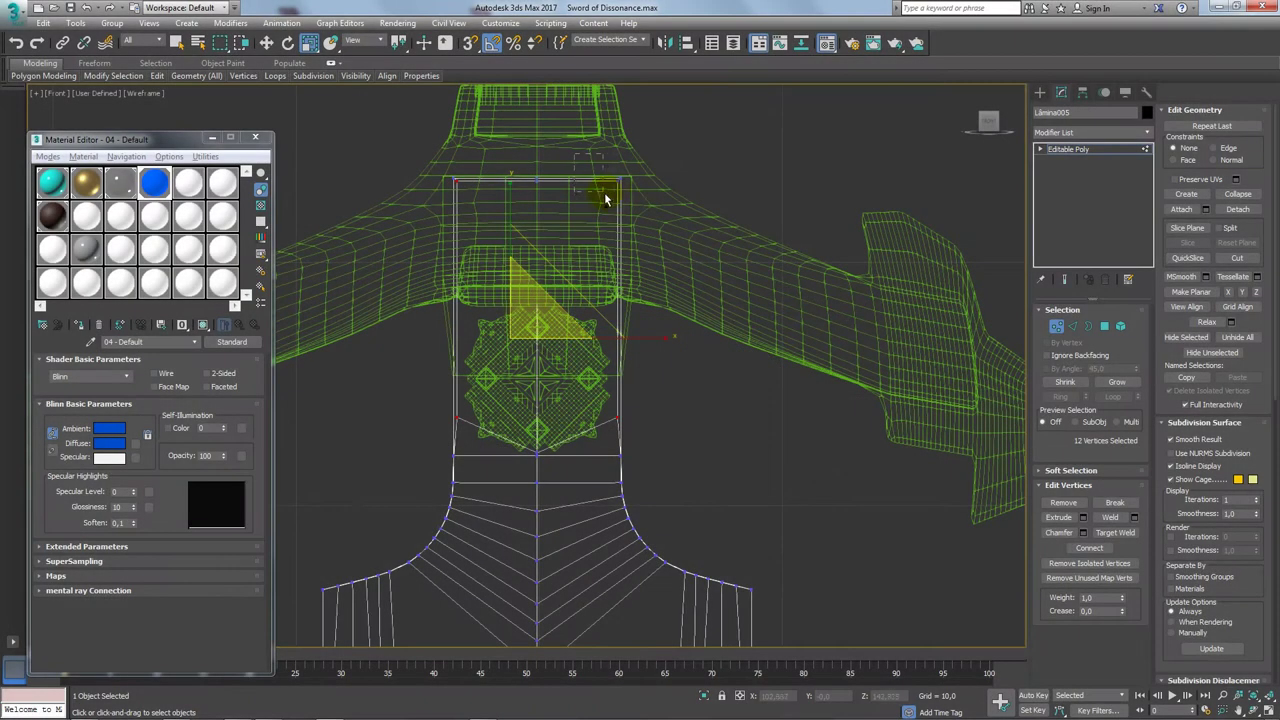
# Step: Select more of the panel's cage vertices and scale them inward
pyautogui.moveTo(618, 202); pyautogui.dragTo(620, 204)
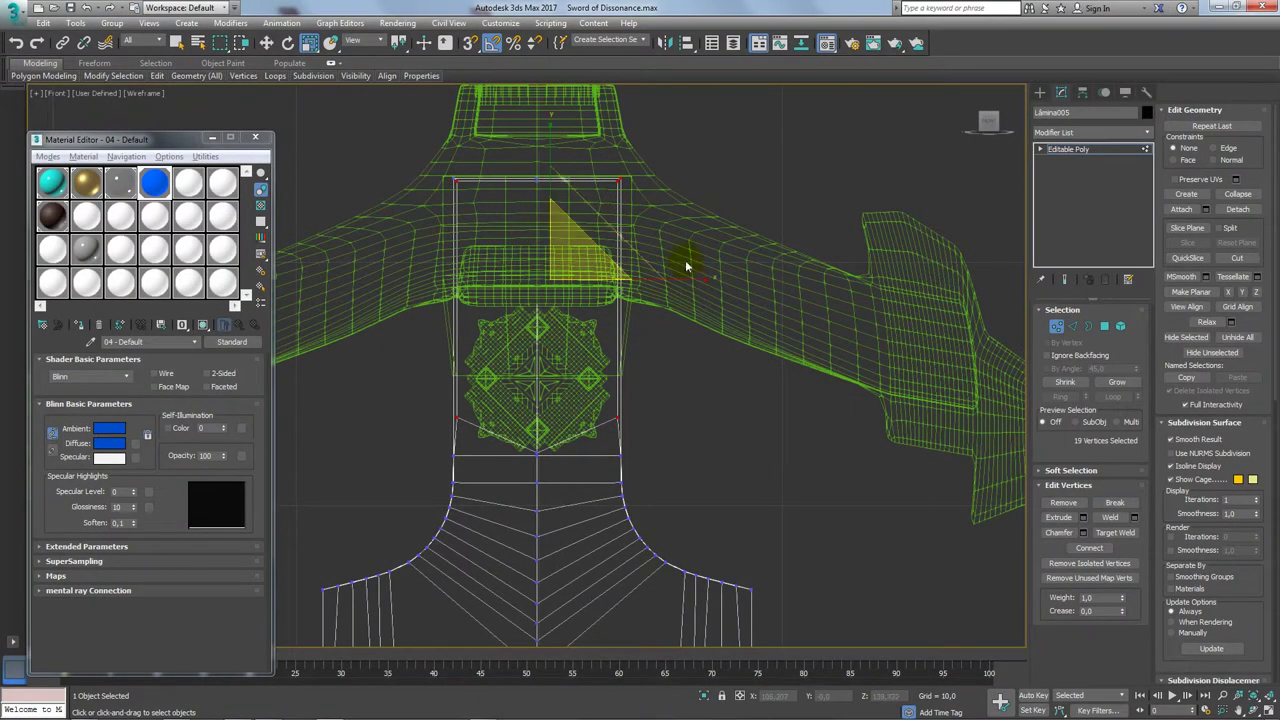
pyautogui.scroll(3, 643, 235)
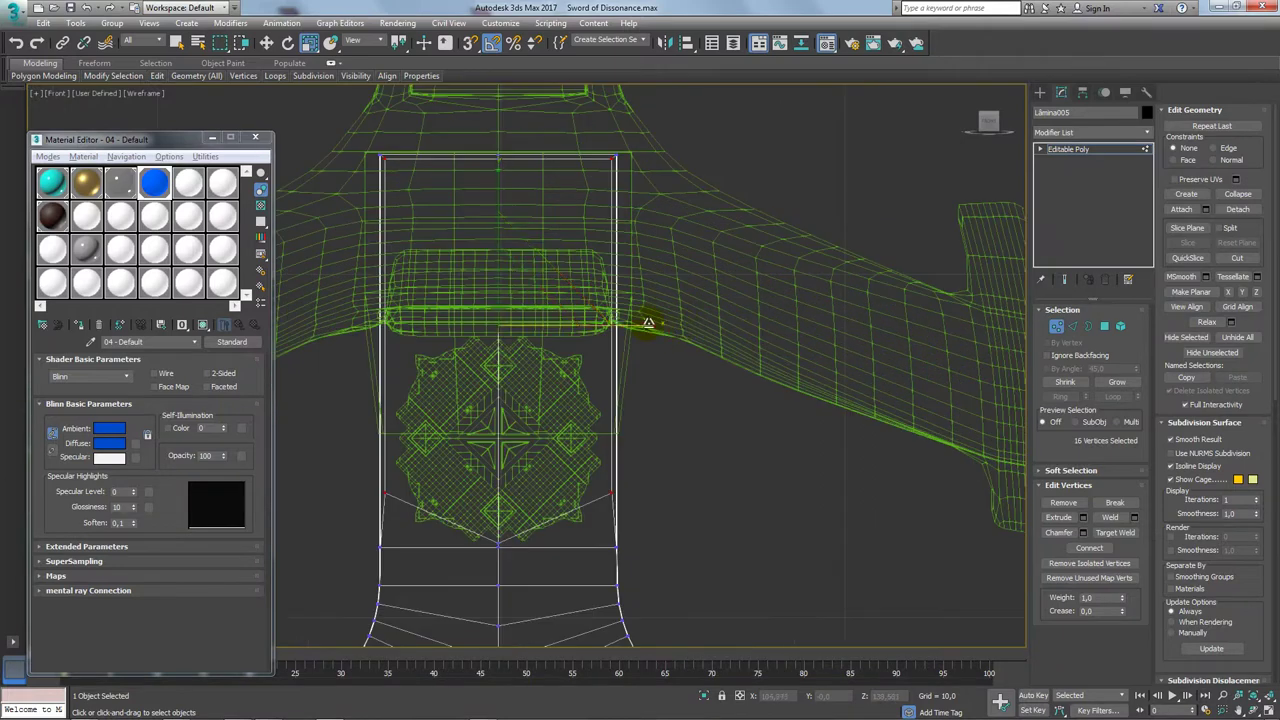
pyautogui.moveTo(651, 320); pyautogui.dragTo(636, 323)
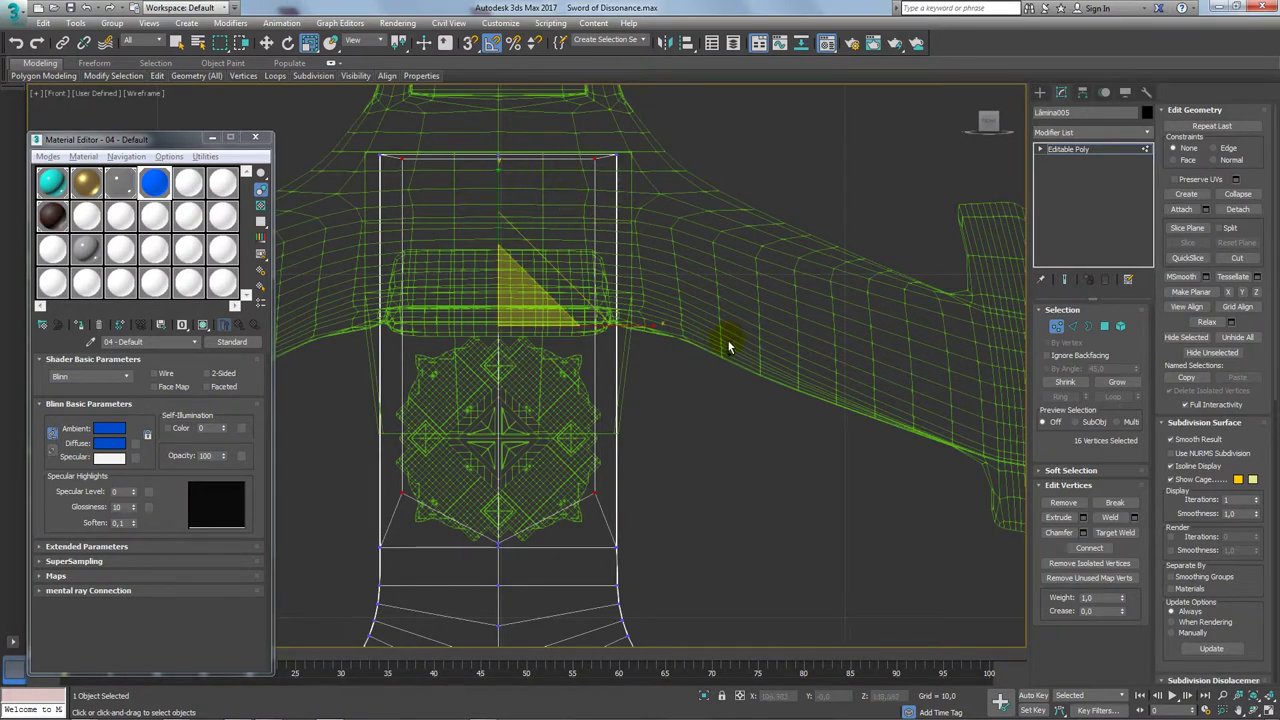
# Step: Lower the cage's top row of vertices toward the ornament
pyautogui.moveTo(650, 125); pyautogui.dragTo(494, 237)
pyautogui.press('w')
pyautogui.moveTo(501, 124)
pyautogui.mouseDown()
pyautogui.moveTo(511, 265)
pyautogui.moveTo(491, 329)
pyautogui.mouseUp()
pyautogui.scroll(3, 491, 329)
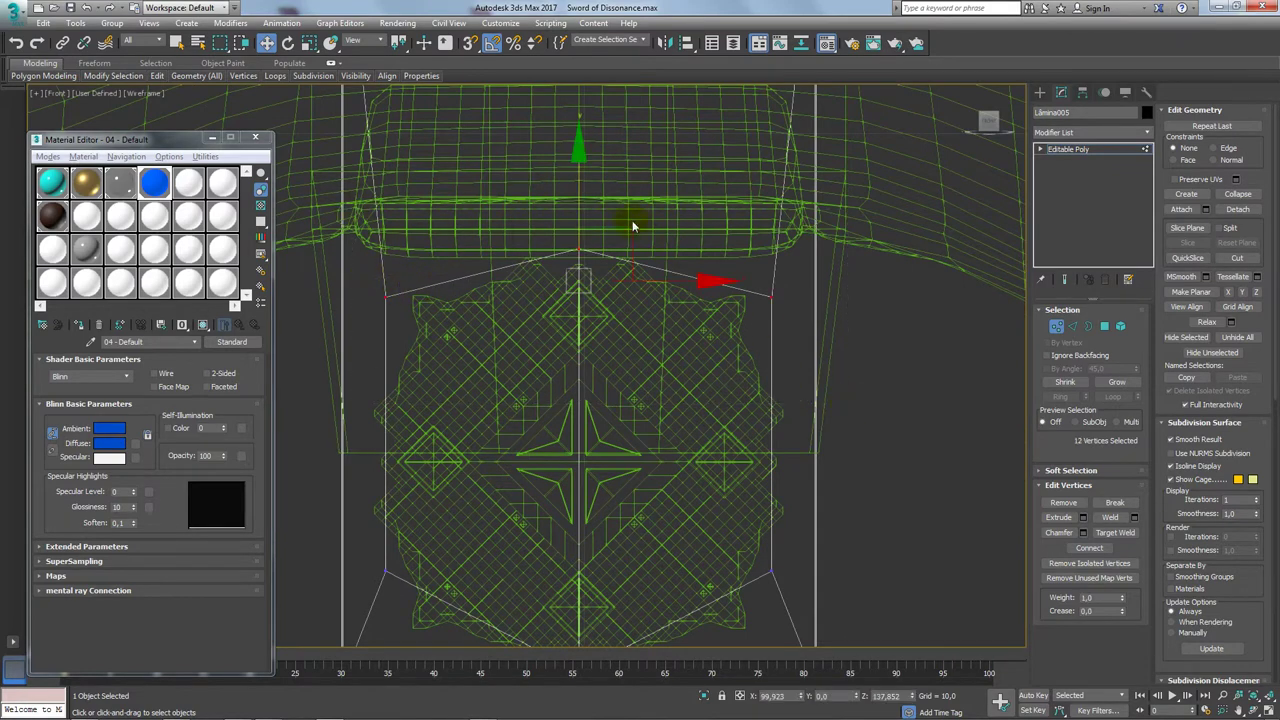
pyautogui.moveTo(577, 196); pyautogui.dragTo(574, 192)
# Step: Extend the cage's bottom vertices downward below the ornament
pyautogui.moveTo(591, 247); pyautogui.dragTo(642, 238, button='middle')
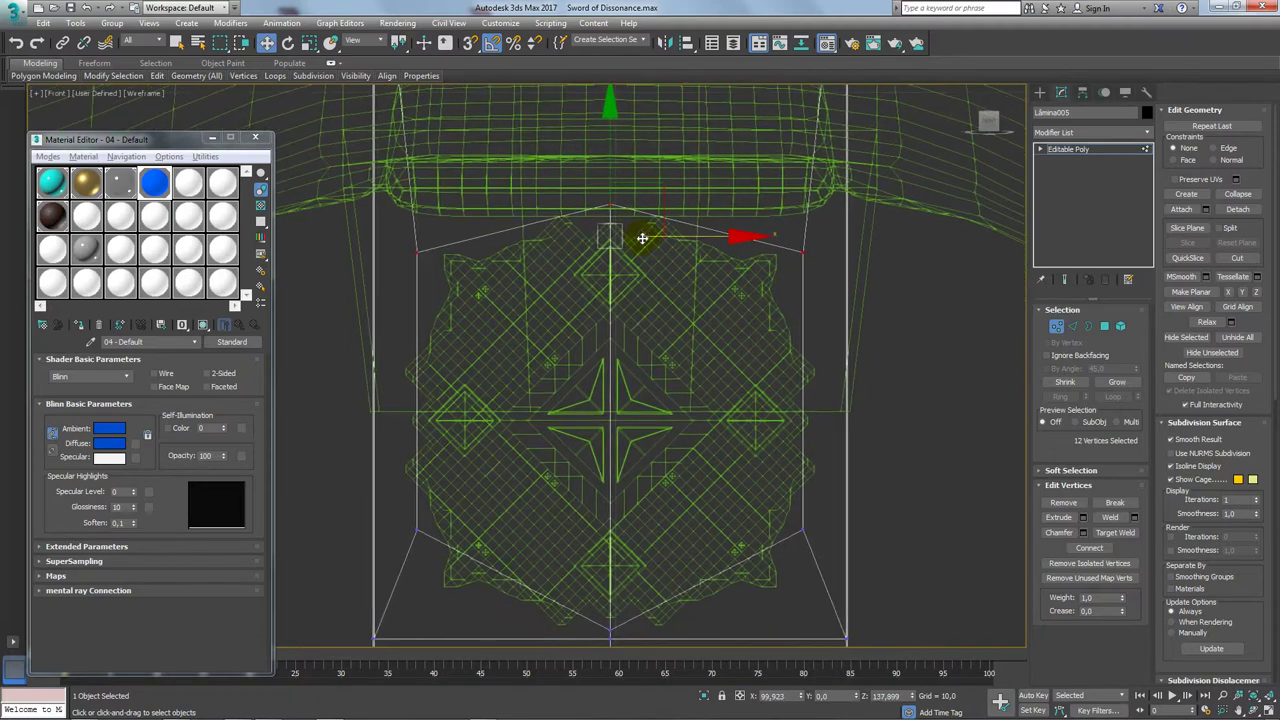
pyautogui.keyDown('alt'); pyautogui.moveTo(668, 399); pyautogui.dragTo(711, 434, button='middle'); pyautogui.keyUp('alt')
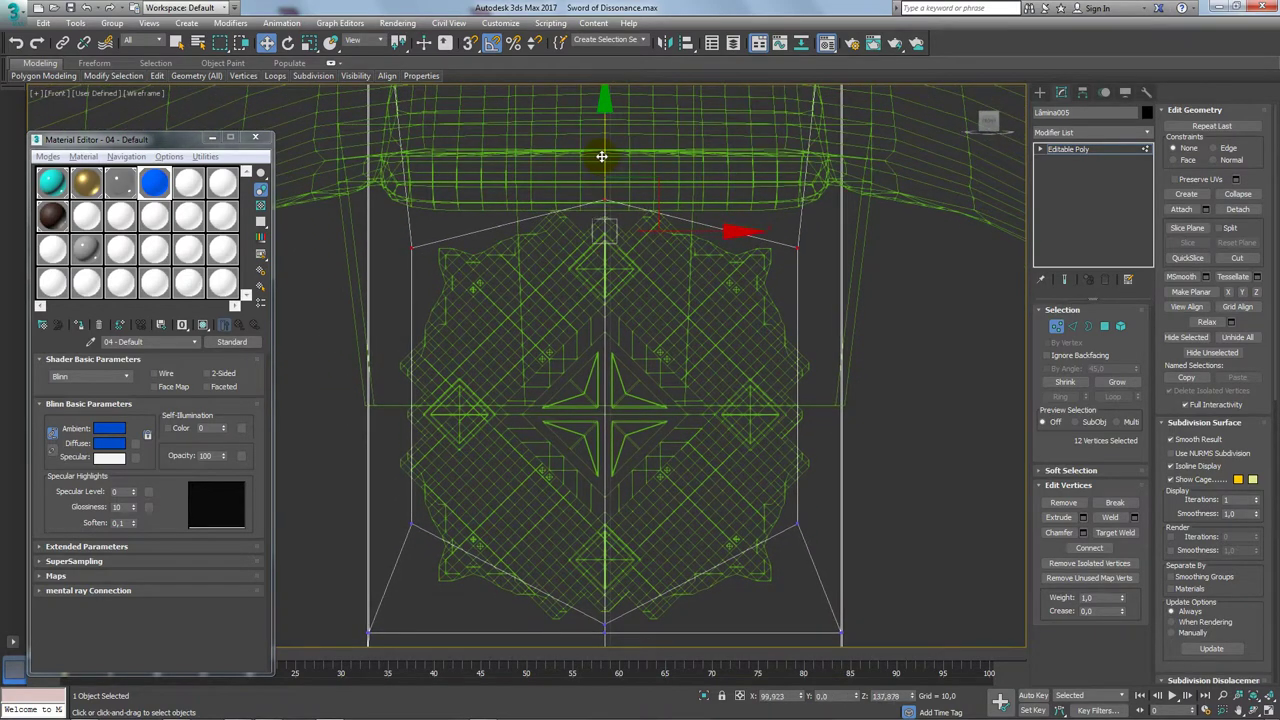
pyautogui.moveTo(716, 432); pyautogui.dragTo(818, 432, button='middle')
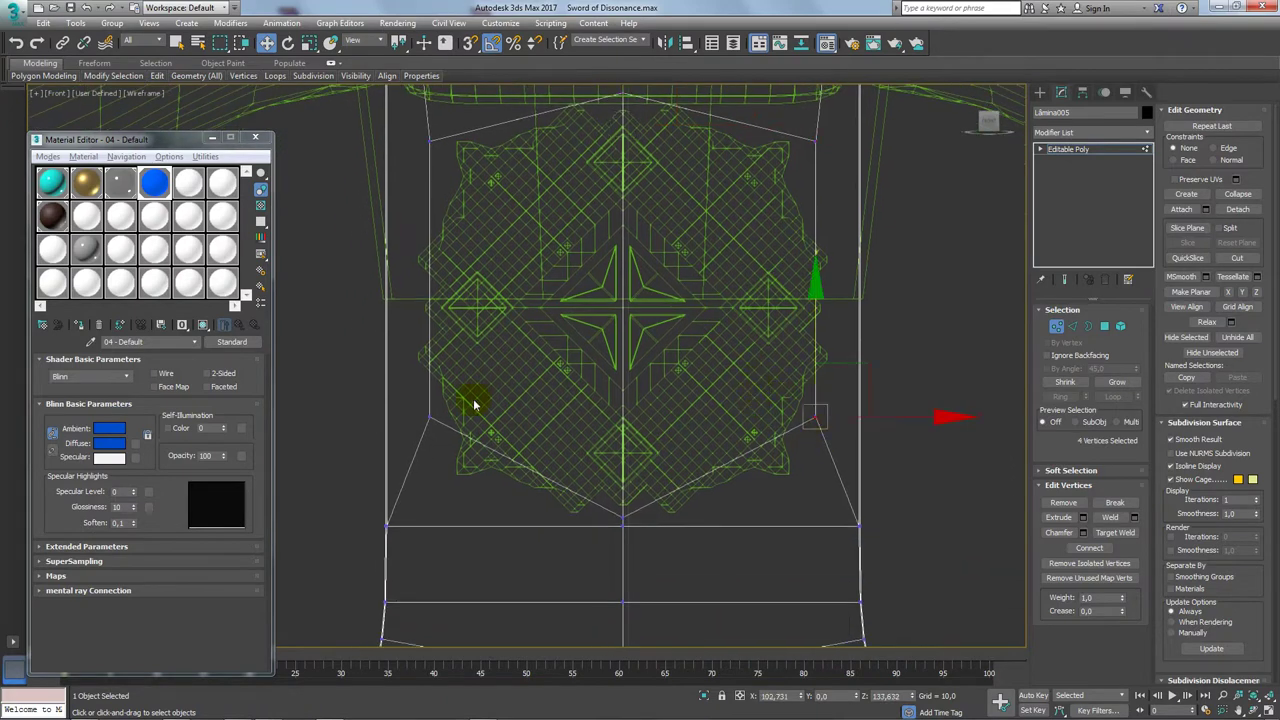
pyautogui.moveTo(619, 325); pyautogui.dragTo(631, 366)
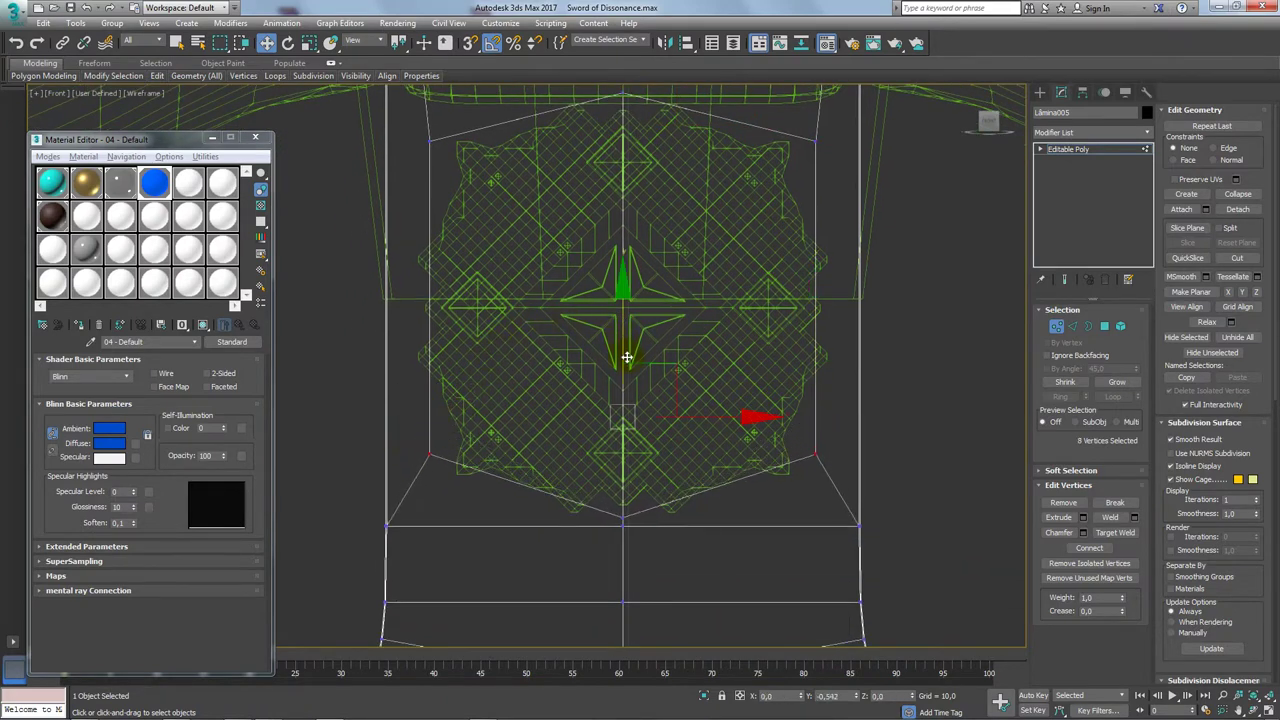
# Step: Add the top corner vertices and narrow the cage to 89% of its width
pyautogui.press('e')
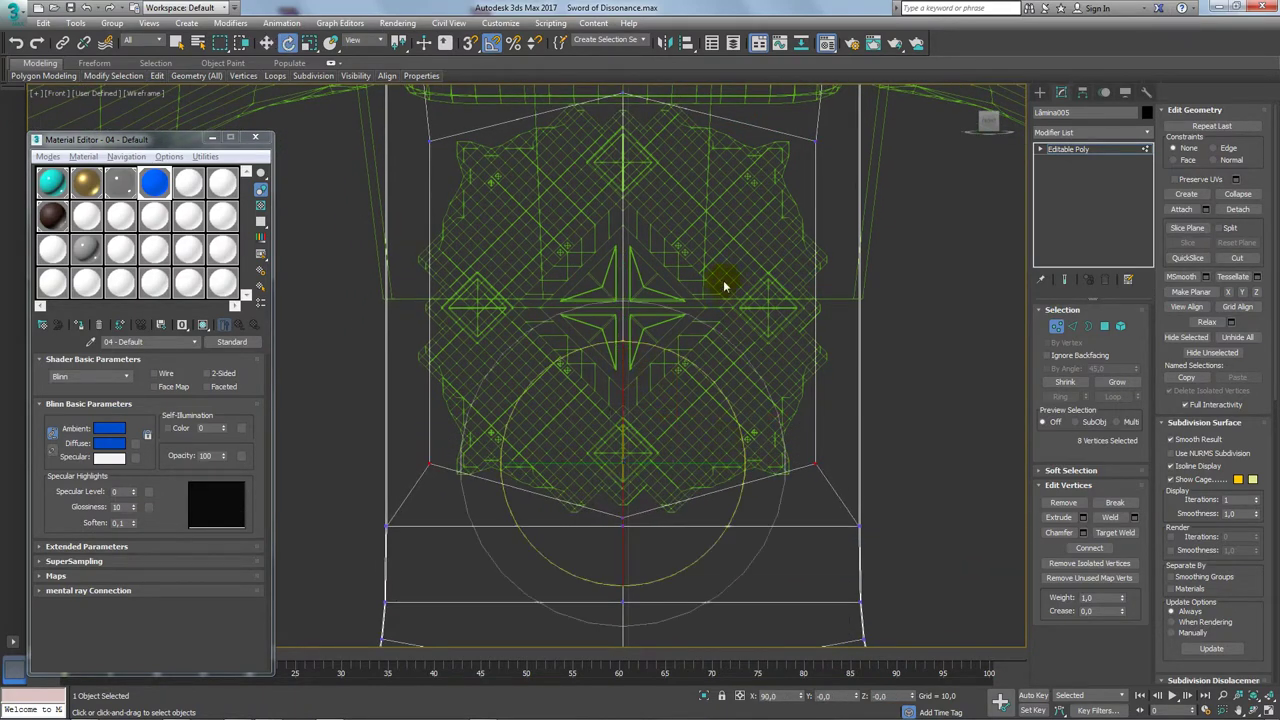
pyautogui.moveTo(798, 216); pyautogui.dragTo(799, 296, button='middle')
pyautogui.keyDown('ctrl'); pyautogui.moveTo(790, 214); pyautogui.dragTo(790, 214); pyautogui.keyUp('ctrl')
pyautogui.keyDown('ctrl'); pyautogui.moveTo(410, 202); pyautogui.dragTo(440, 230); pyautogui.keyUp('ctrl')
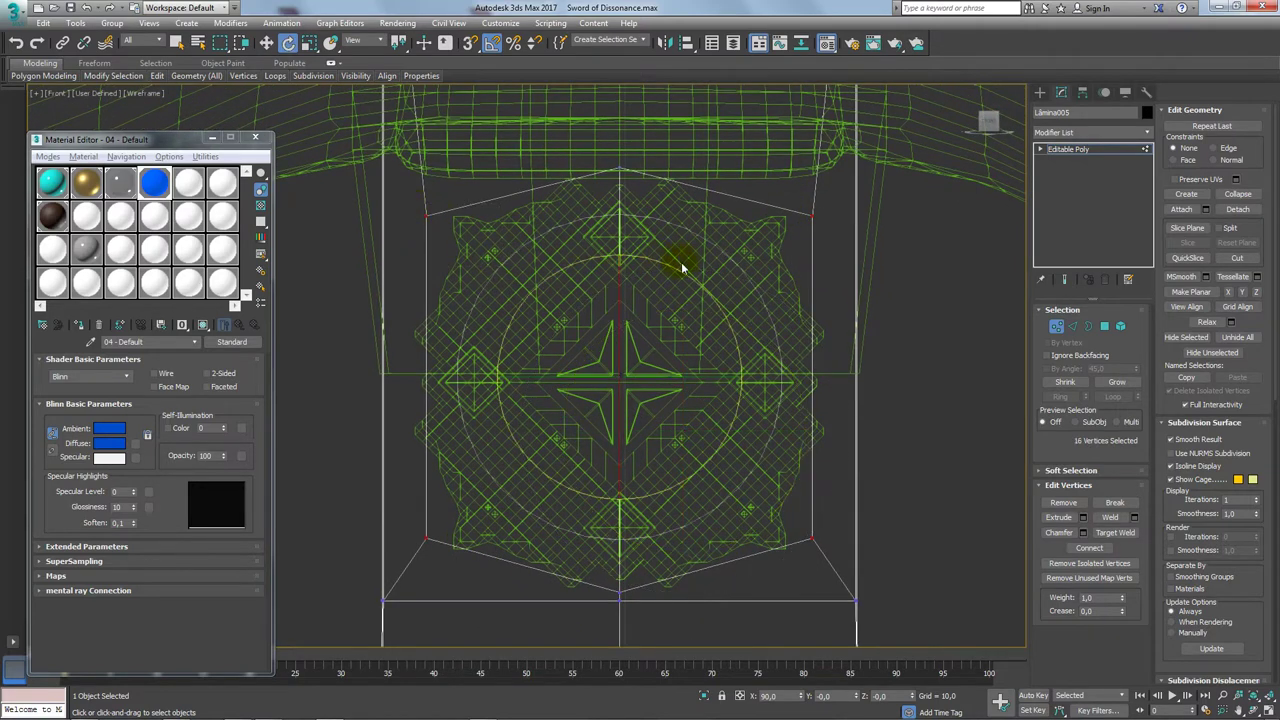
pyautogui.press('r')
pyautogui.moveTo(766, 373); pyautogui.dragTo(758, 375)
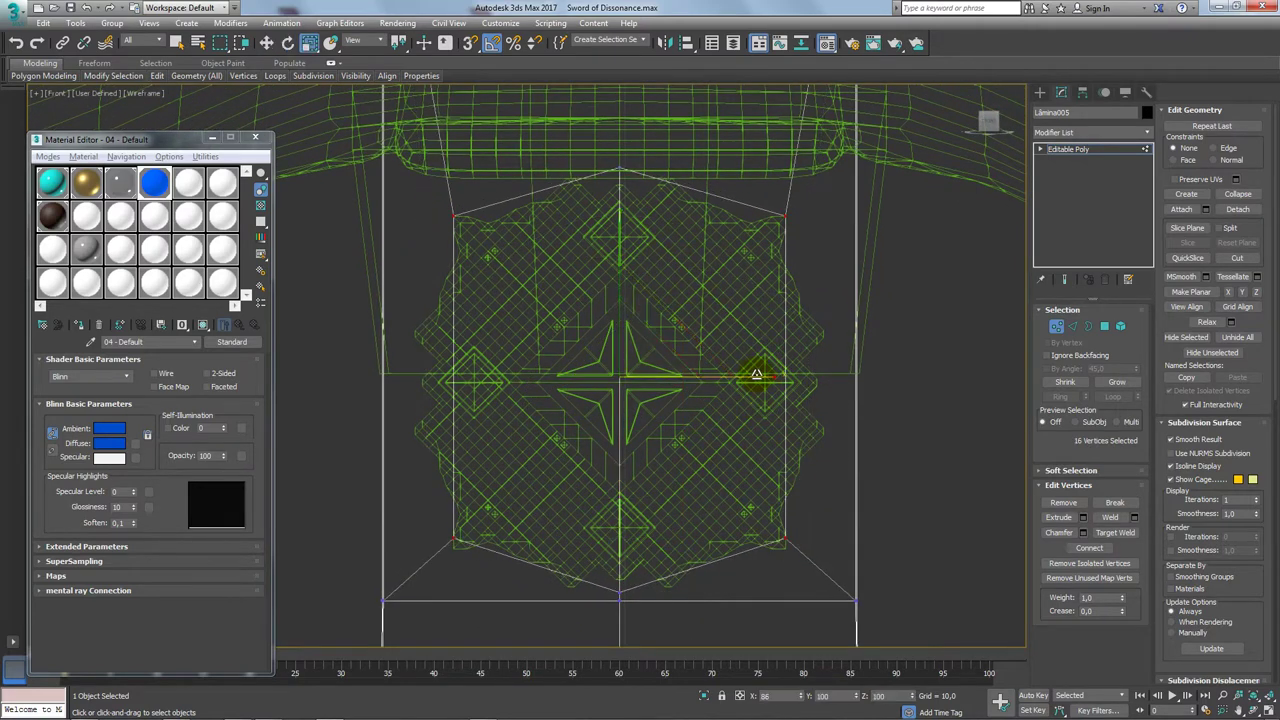
# Step: Flatten the middle-row vertices with Make Planar Z and move them slightly down
pyautogui.click(1071, 329)
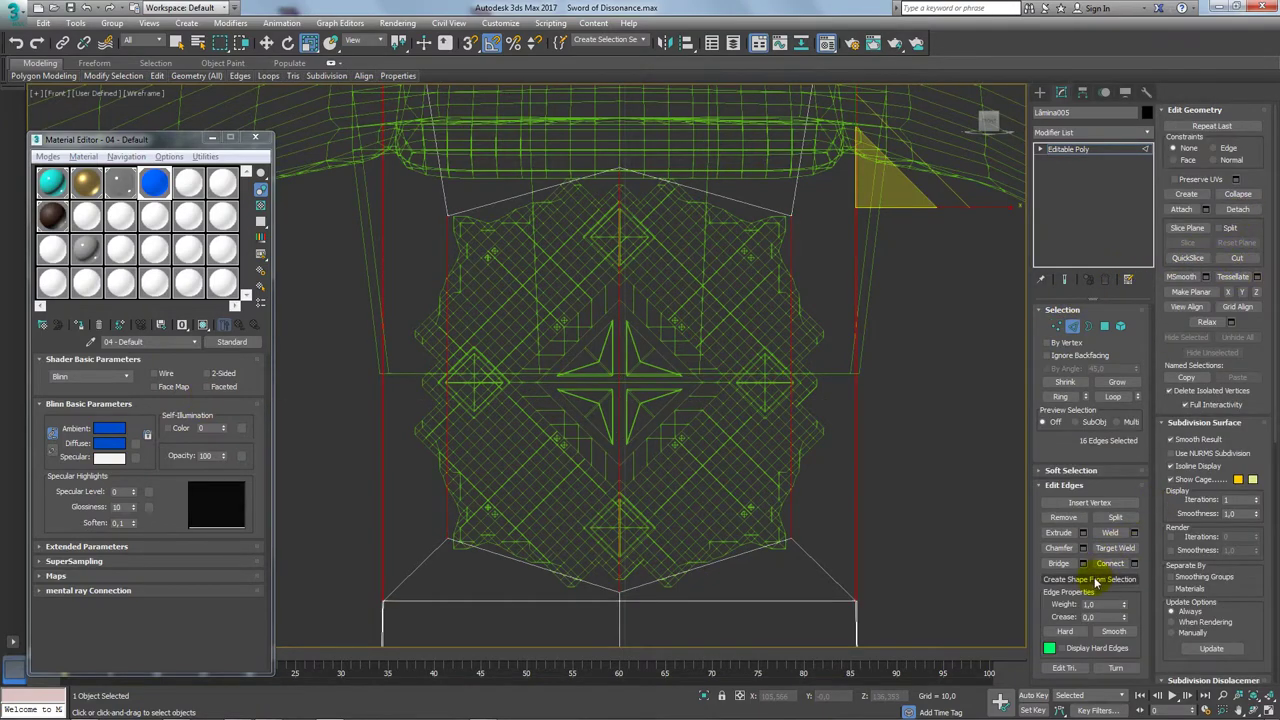
pyautogui.click(1052, 327)
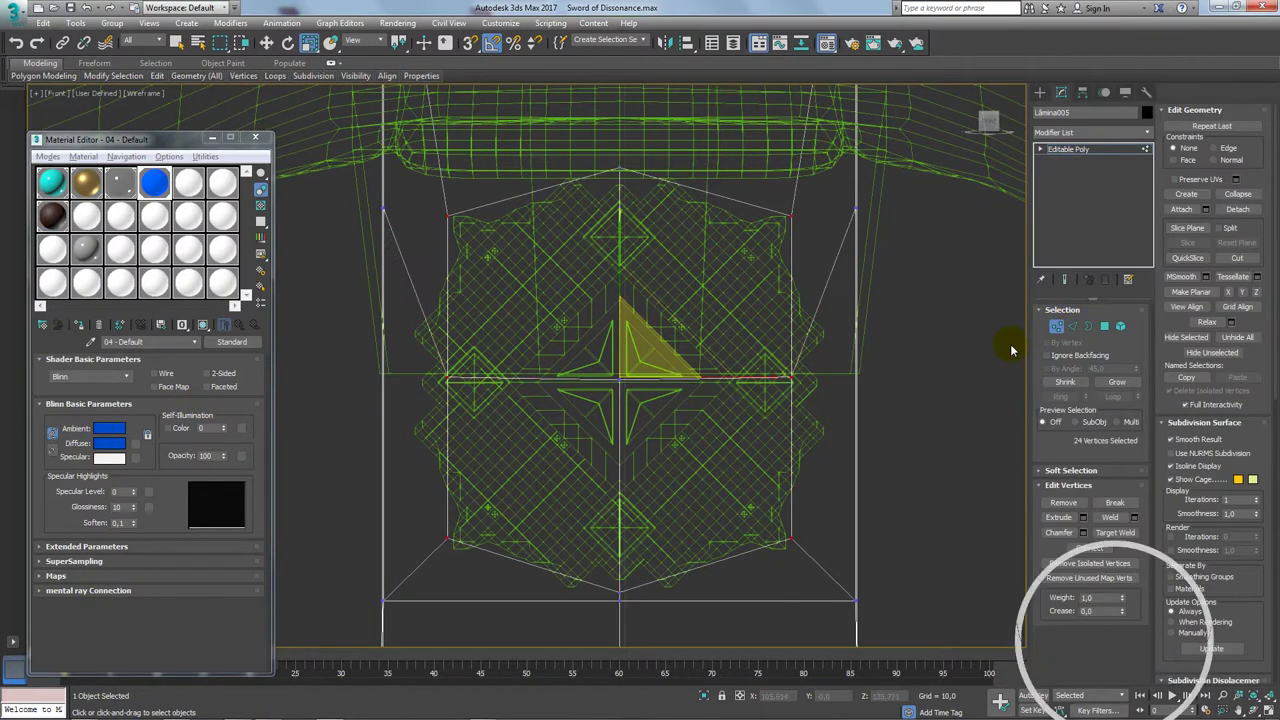
pyautogui.moveTo(894, 330); pyautogui.dragTo(821, 183)
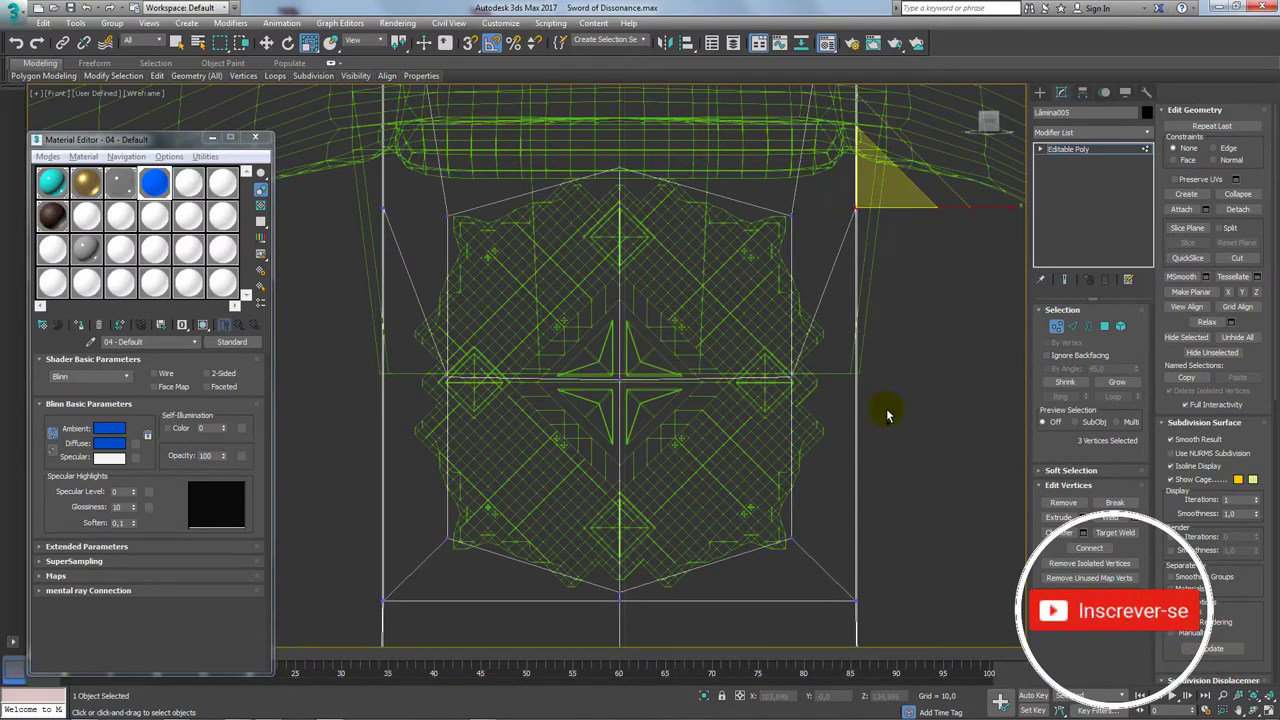
pyautogui.keyDown('ctrl'); pyautogui.moveTo(369, 337); pyautogui.dragTo(343, 334); pyautogui.keyUp('ctrl')
pyautogui.keyDown('ctrl'); pyautogui.click(388, 226); pyautogui.keyUp('ctrl')
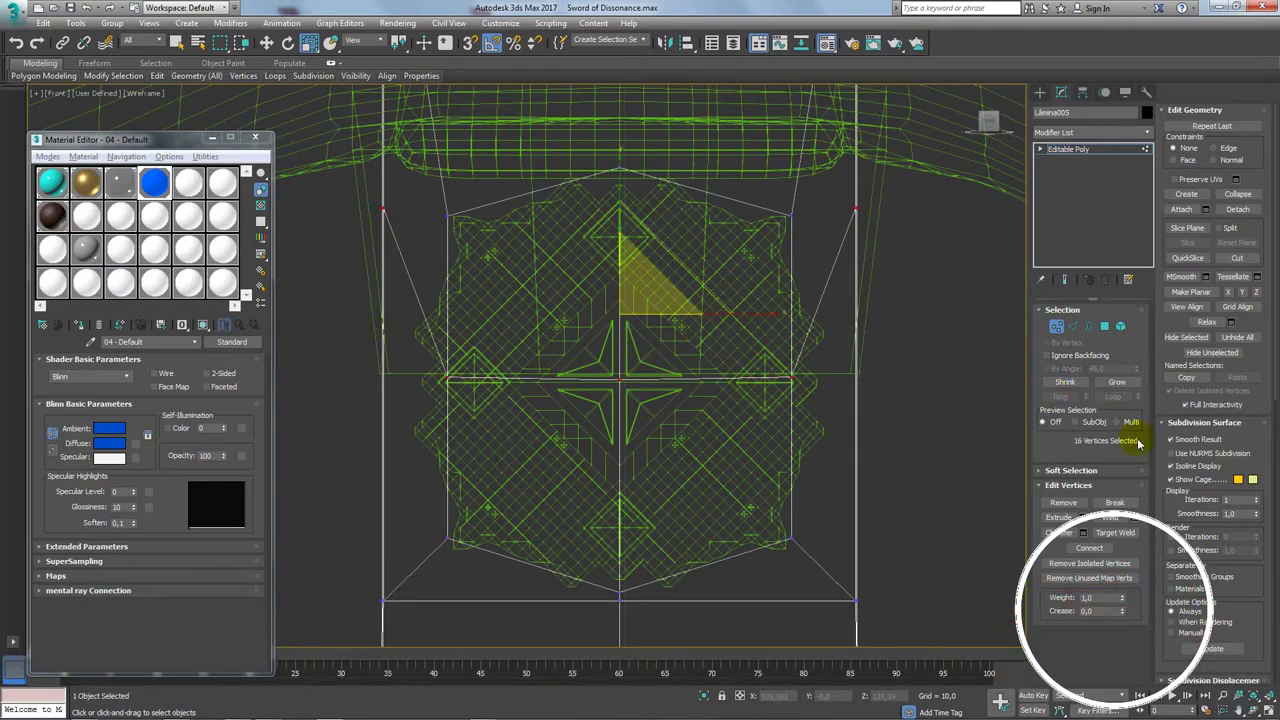
pyautogui.click(1245, 293)
pyautogui.press('w')
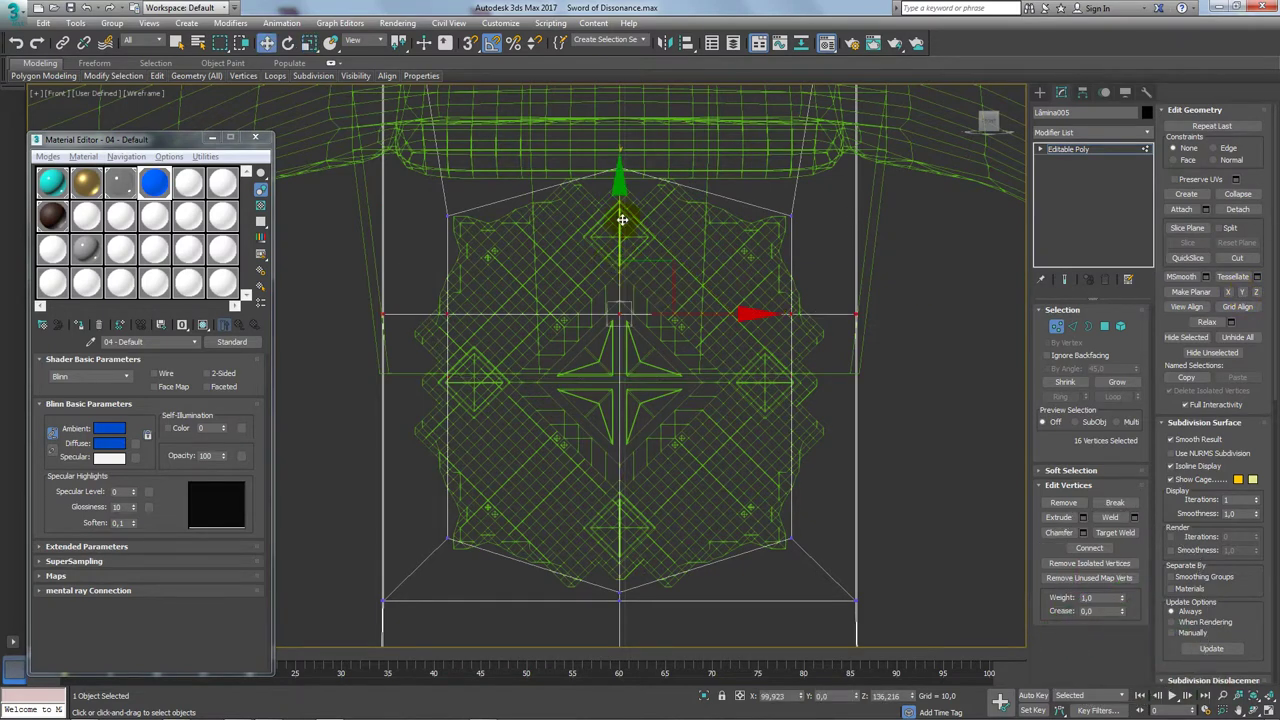
pyautogui.moveTo(617, 283); pyautogui.dragTo(630, 292)
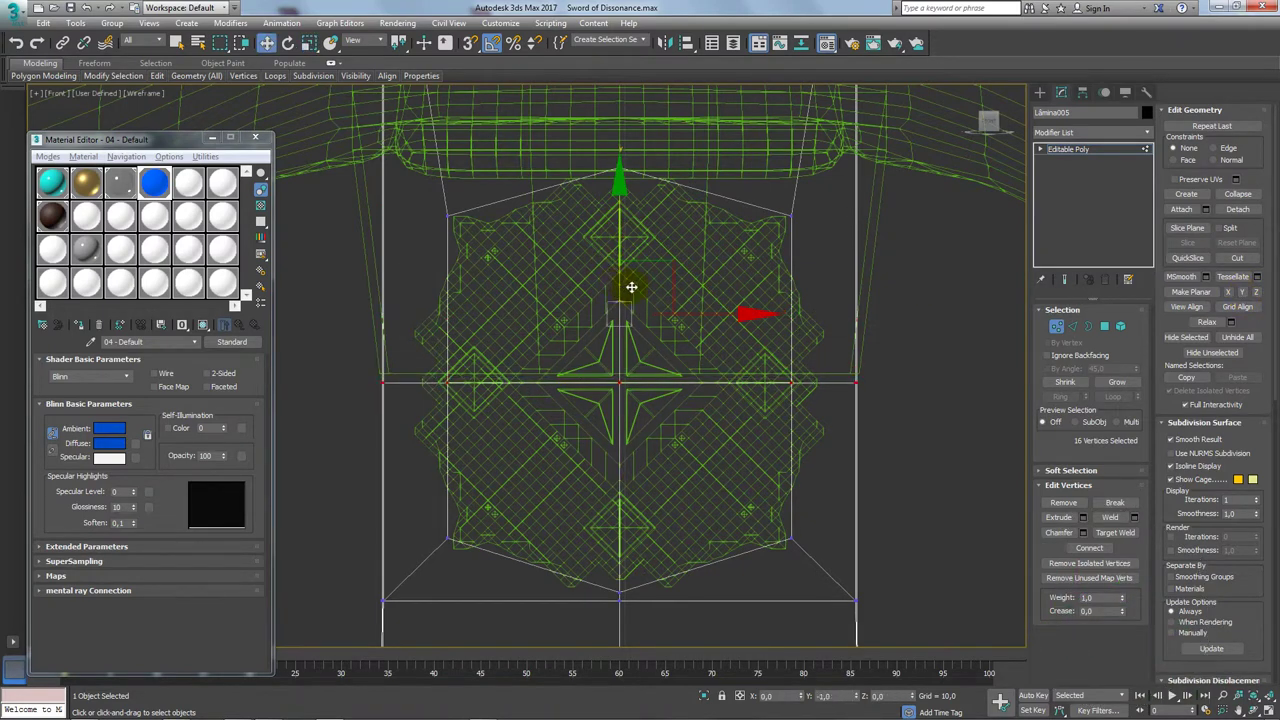
# Step: Widen the middle row of vertices outward along X to 126%
pyautogui.click(440, 381)
pyautogui.keyDown('ctrl'); pyautogui.click(790, 381); pyautogui.keyUp('ctrl')
pyautogui.press('r')
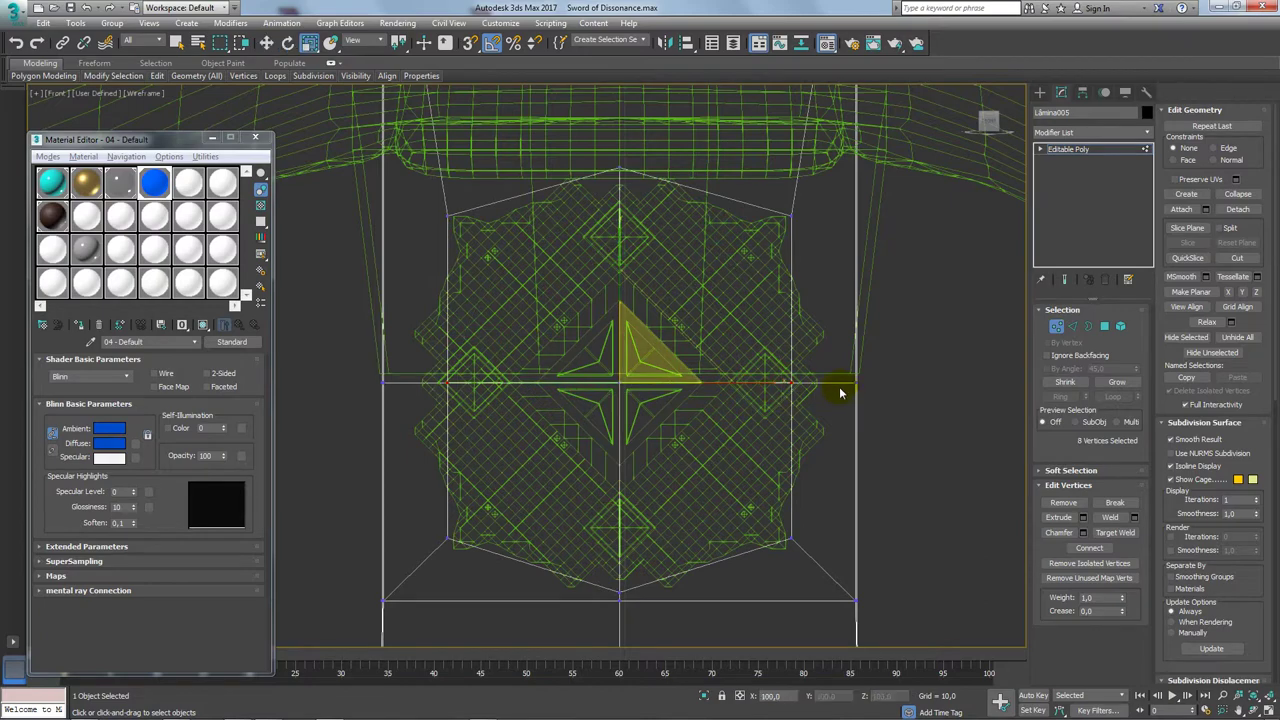
pyautogui.click(788, 382)
pyautogui.moveTo(779, 382); pyautogui.dragTo(784, 384)
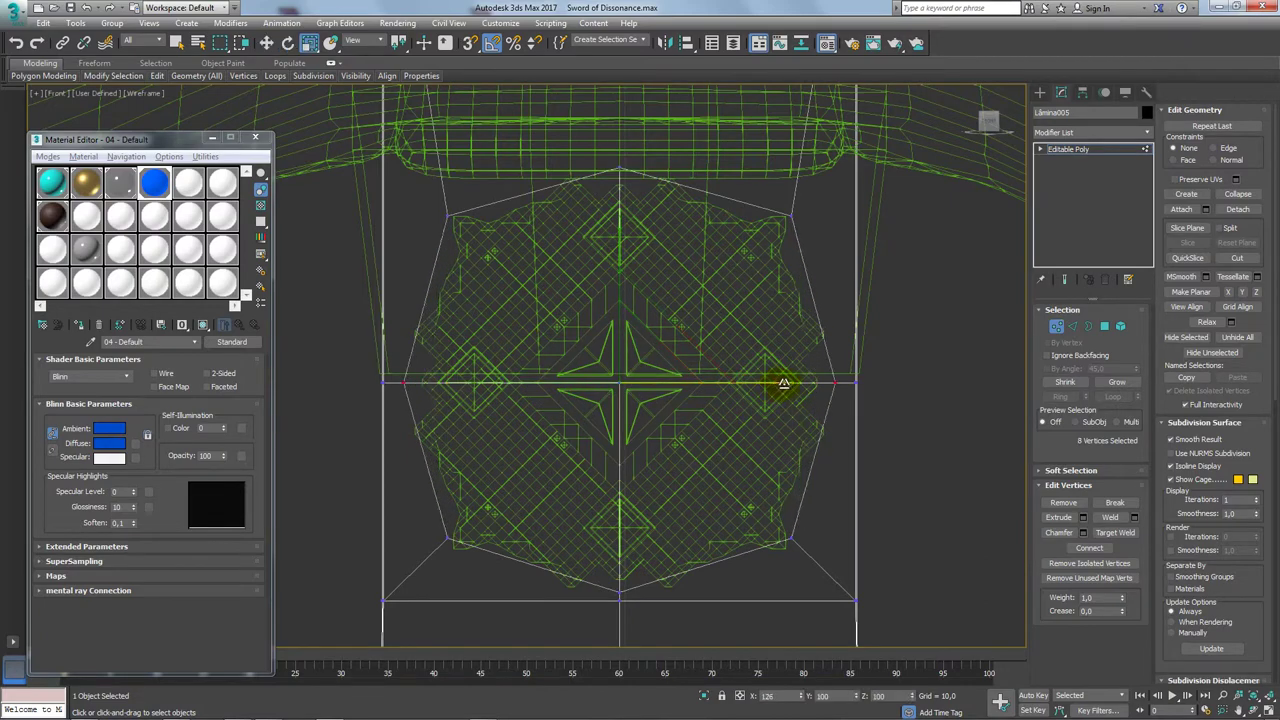
# Step: View the model in shaded Perspective with Edged Faces and orbit to inspect it
pyautogui.press('p')
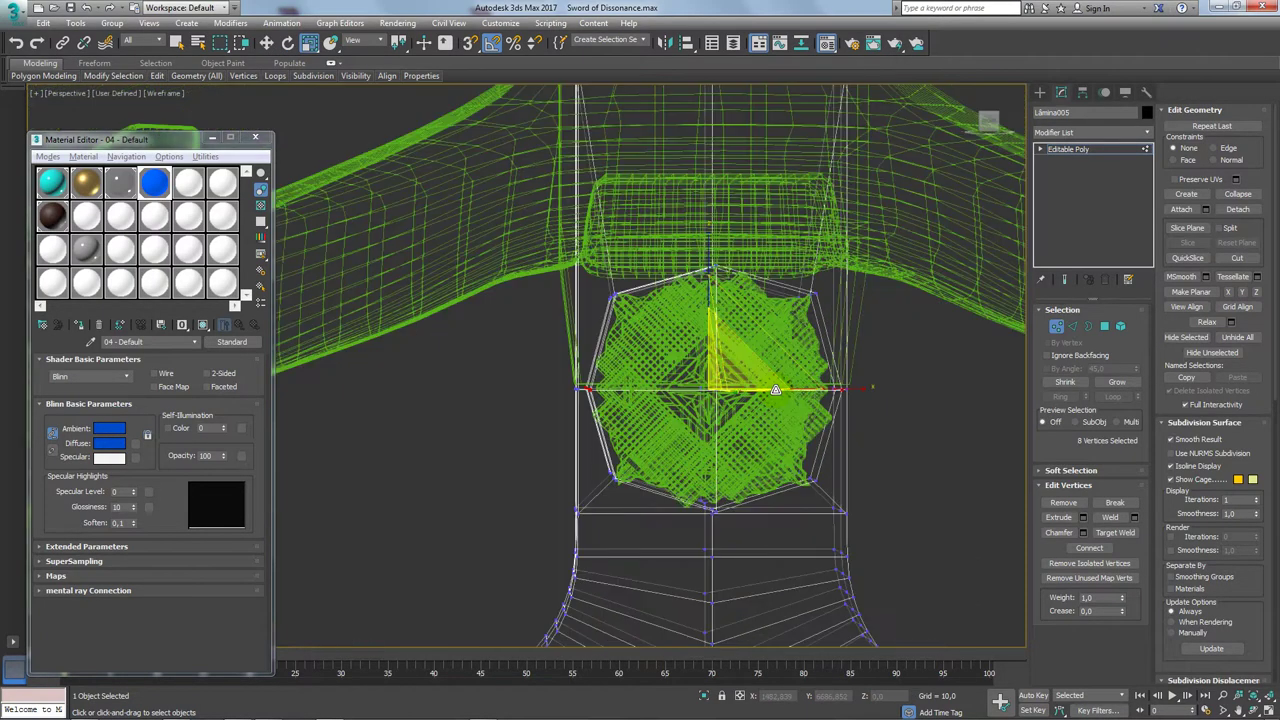
pyautogui.press('F3')
pyautogui.moveTo(774, 416)
pyautogui.keyDown('alt'); pyautogui.mouseDown(button='middle')
pyautogui.moveTo(826, 417)
pyautogui.moveTo(834, 349)
pyautogui.moveTo(860, 391)
pyautogui.moveTo(705, 420)
pyautogui.moveTo(677, 391)
pyautogui.moveTo(791, 423)
pyautogui.moveTo(846, 412)
pyautogui.moveTo(820, 437)
pyautogui.moveTo(729, 409)
pyautogui.moveTo(848, 388)
pyautogui.moveTo(794, 300)
pyautogui.moveTo(794, 357)
pyautogui.mouseUp(button='middle'); pyautogui.keyUp('alt')
pyautogui.scroll(2, 794, 357)
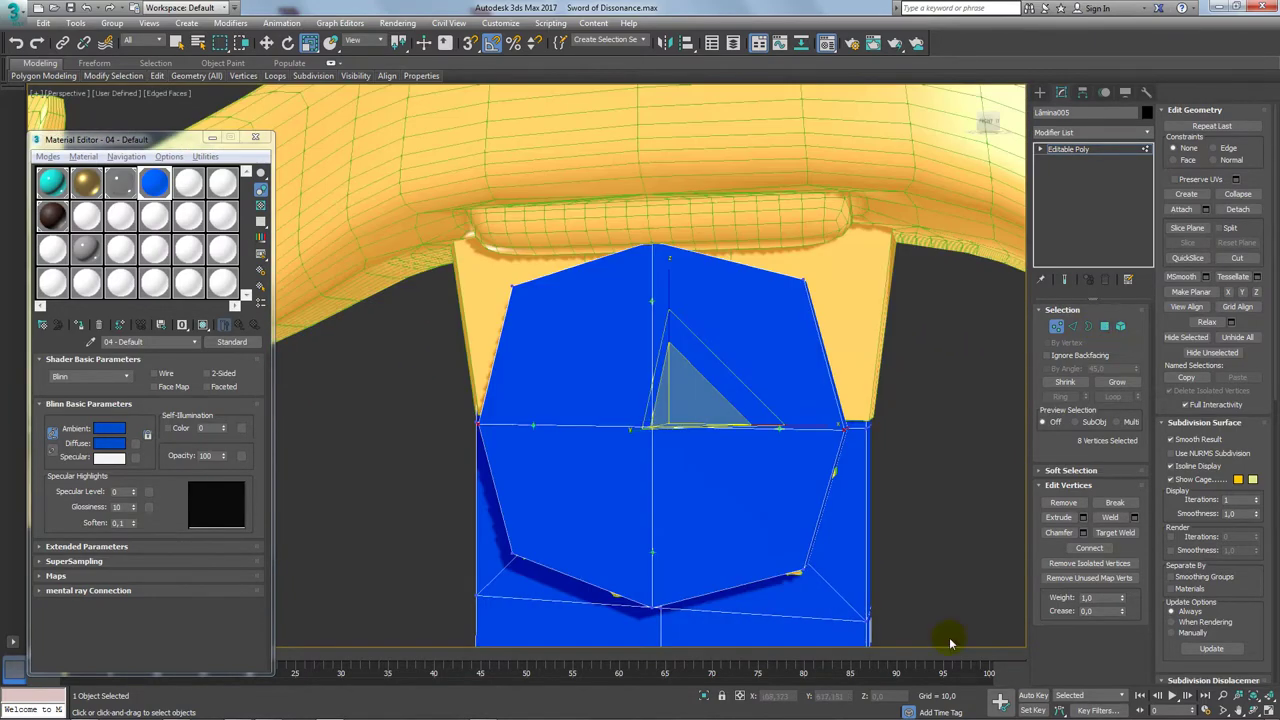
# Step: Isolate the blue panel, hide its upper polygons, then restore the guard
pyautogui.click(704, 695)
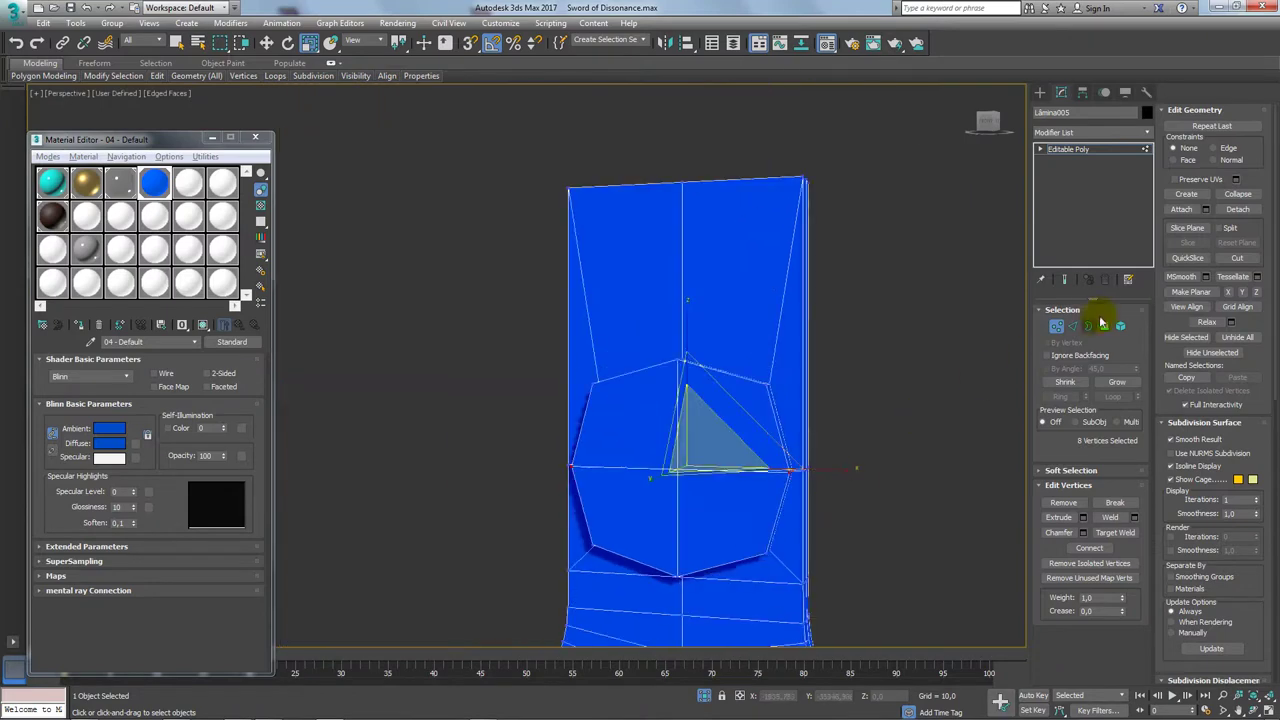
pyautogui.click(1101, 332)
pyautogui.moveTo(871, 149); pyautogui.dragTo(449, 297)
pyautogui.hotkey('alt', 'h')
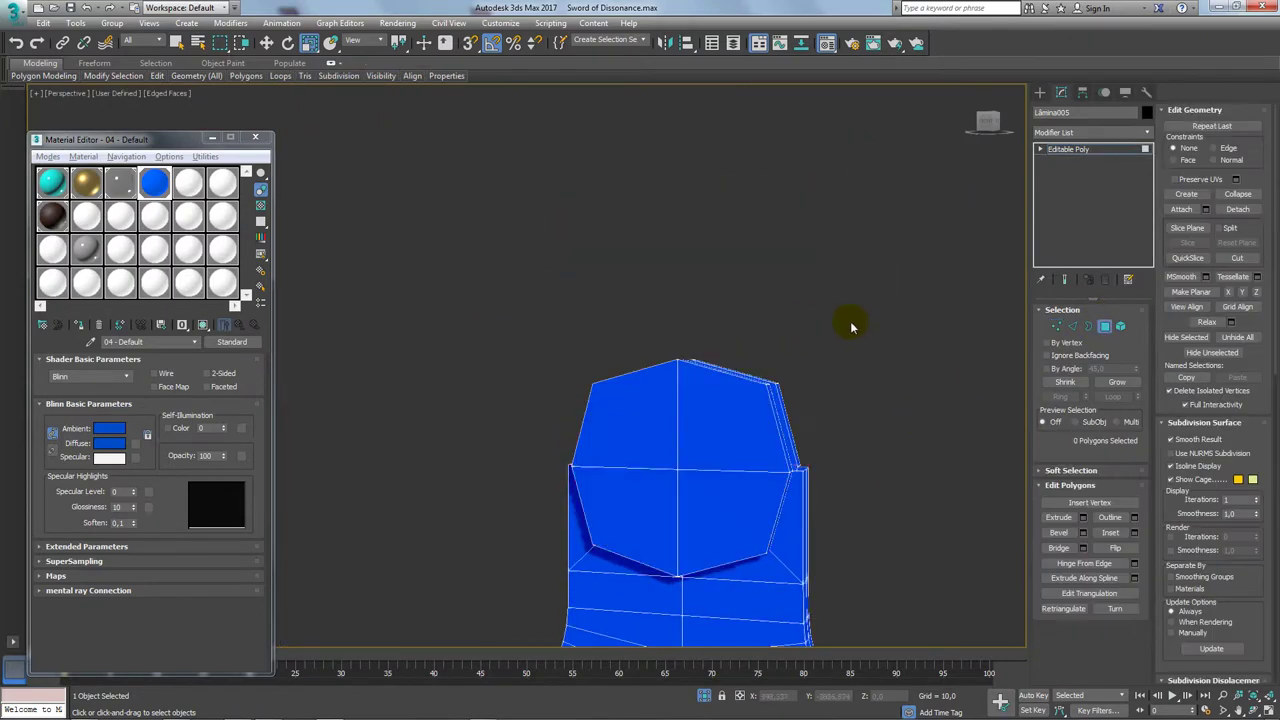
pyautogui.click(704, 695)
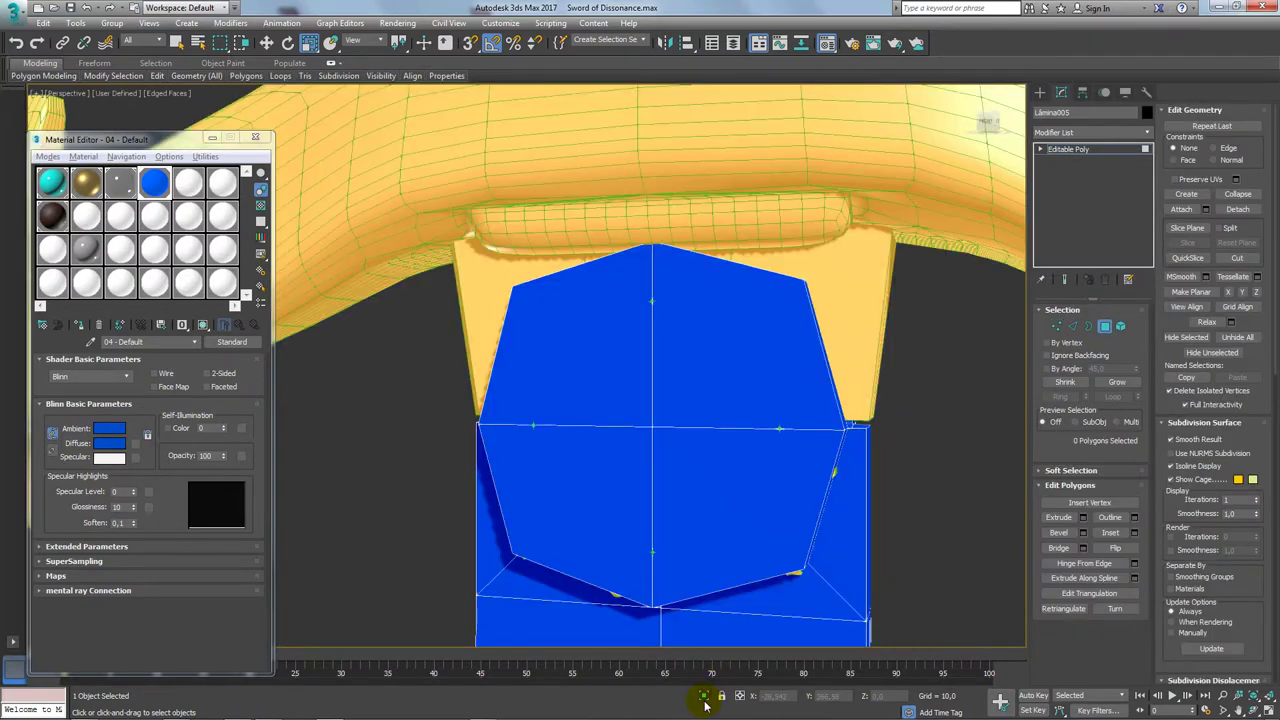
# Step: Switch to Border sub-object level and orbit to a frontal-left view
pyautogui.keyDown('alt'); pyautogui.moveTo(868, 462); pyautogui.dragTo(921, 394, button='middle'); pyautogui.keyUp('alt')
pyautogui.click(1089, 327)
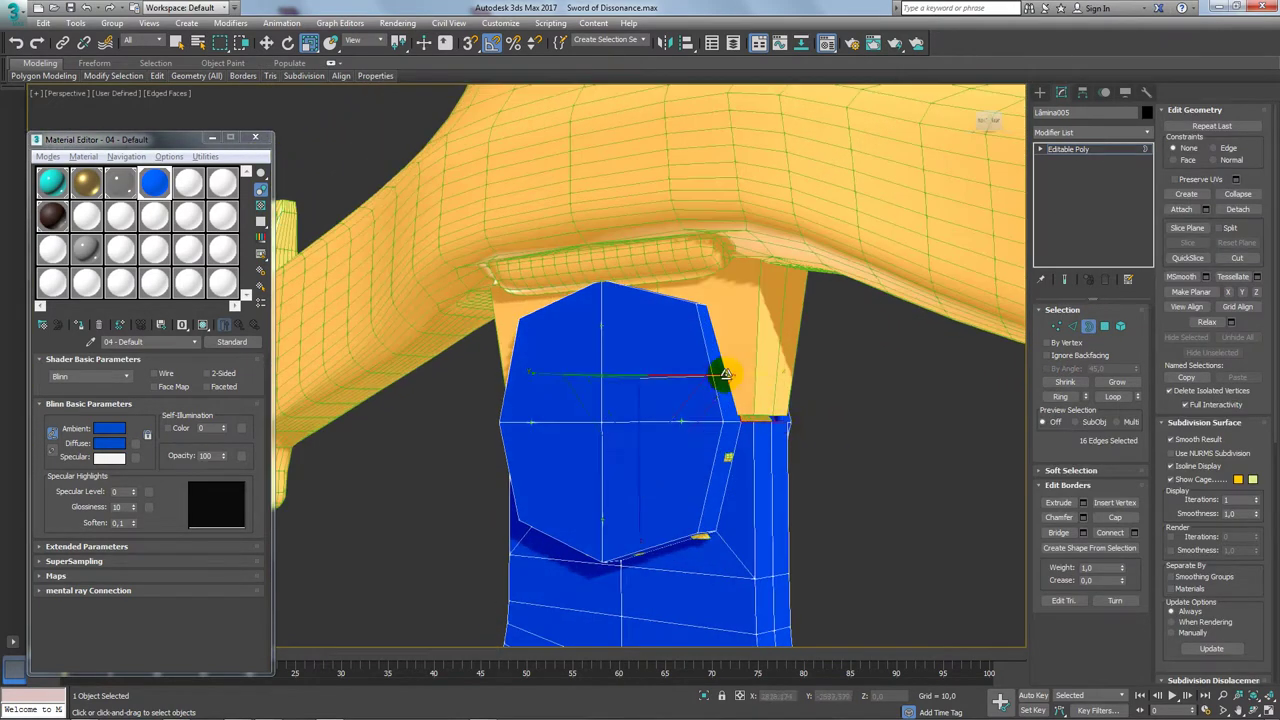
pyautogui.keyDown('alt'); pyautogui.moveTo(714, 371); pyautogui.dragTo(757, 363, button='middle'); pyautogui.keyUp('alt')
pyautogui.moveTo(686, 314)
pyautogui.keyDown('alt'); pyautogui.mouseDown(button='middle')
pyautogui.moveTo(622, 304)
pyautogui.moveTo(666, 320)
pyautogui.moveTo(667, 334)
pyautogui.moveTo(594, 300)
pyautogui.moveTo(608, 294)
pyautogui.moveTo(608, 308)
pyautogui.moveTo(690, 357)
pyautogui.mouseUp(button='middle'); pyautogui.keyUp('alt')
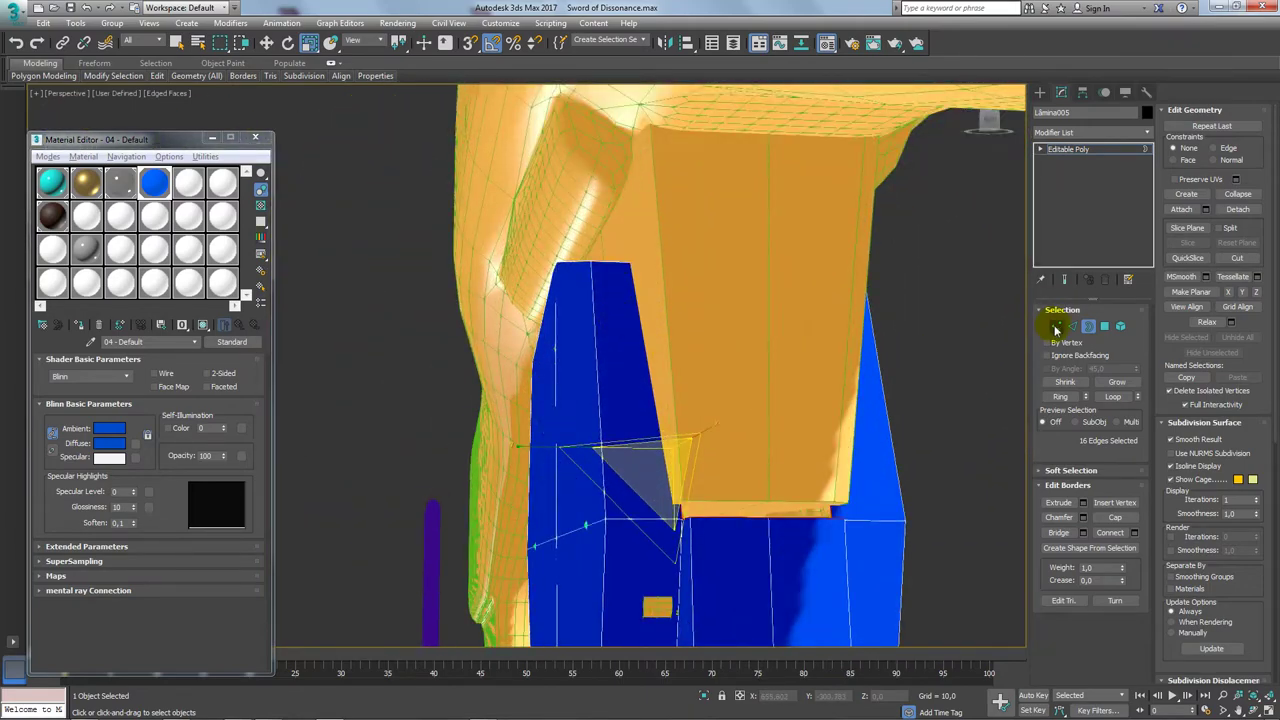
pyautogui.click(1056, 327)
pyautogui.keyDown('alt'); pyautogui.moveTo(686, 514); pyautogui.dragTo(708, 524, button='middle'); pyautogui.keyUp('alt')
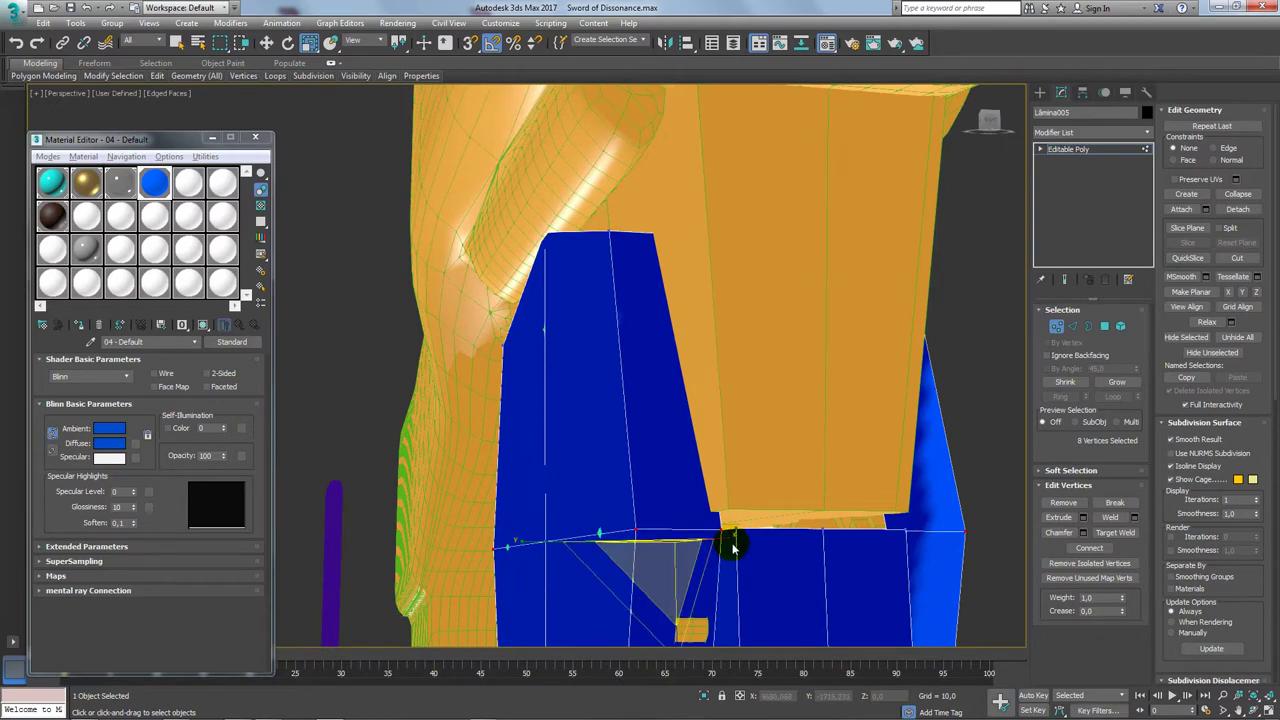
pyautogui.rightClick(731, 500)
pyautogui.click(690, 376)
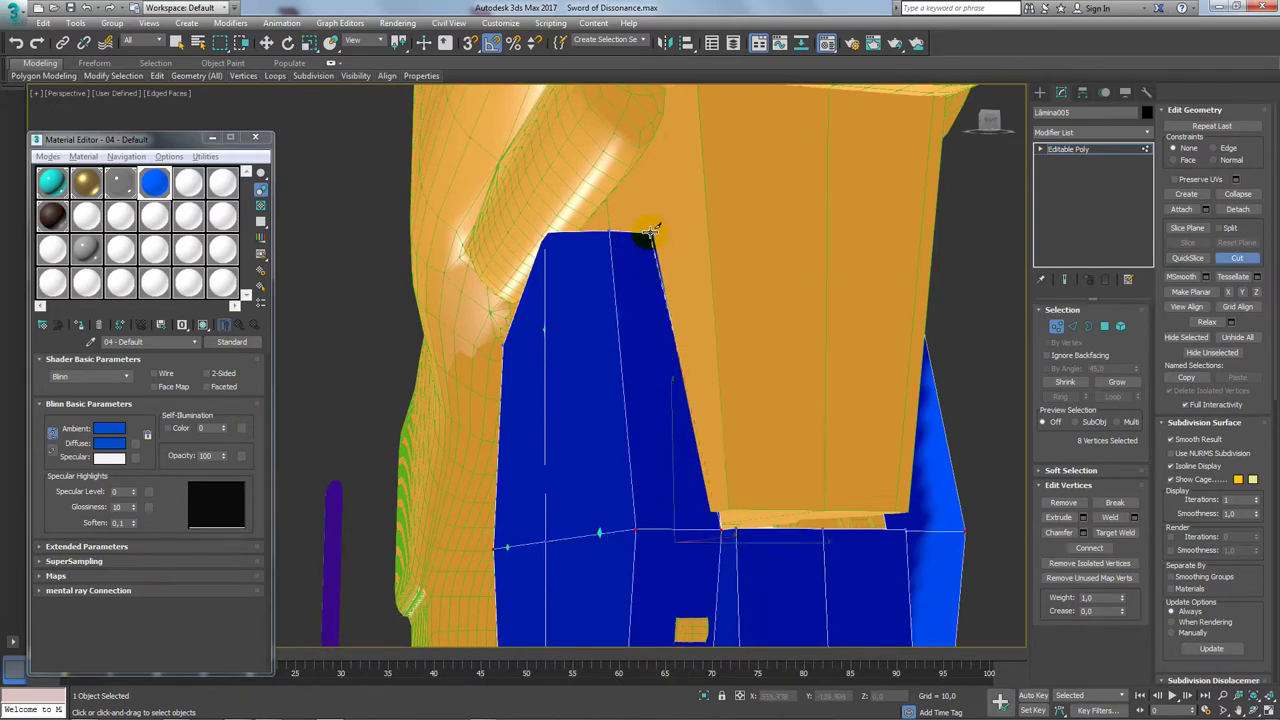
pyautogui.moveTo(632, 208)
pyautogui.keyDown('alt'); pyautogui.mouseDown(button='middle')
pyautogui.moveTo(663, 223)
pyautogui.moveTo(611, 251)
pyautogui.moveTo(683, 277)
pyautogui.moveTo(659, 263)
pyautogui.mouseUp(button='middle'); pyautogui.keyUp('alt')
pyautogui.scroll(2, 594, 209)
pyautogui.scroll(1, 594, 211)
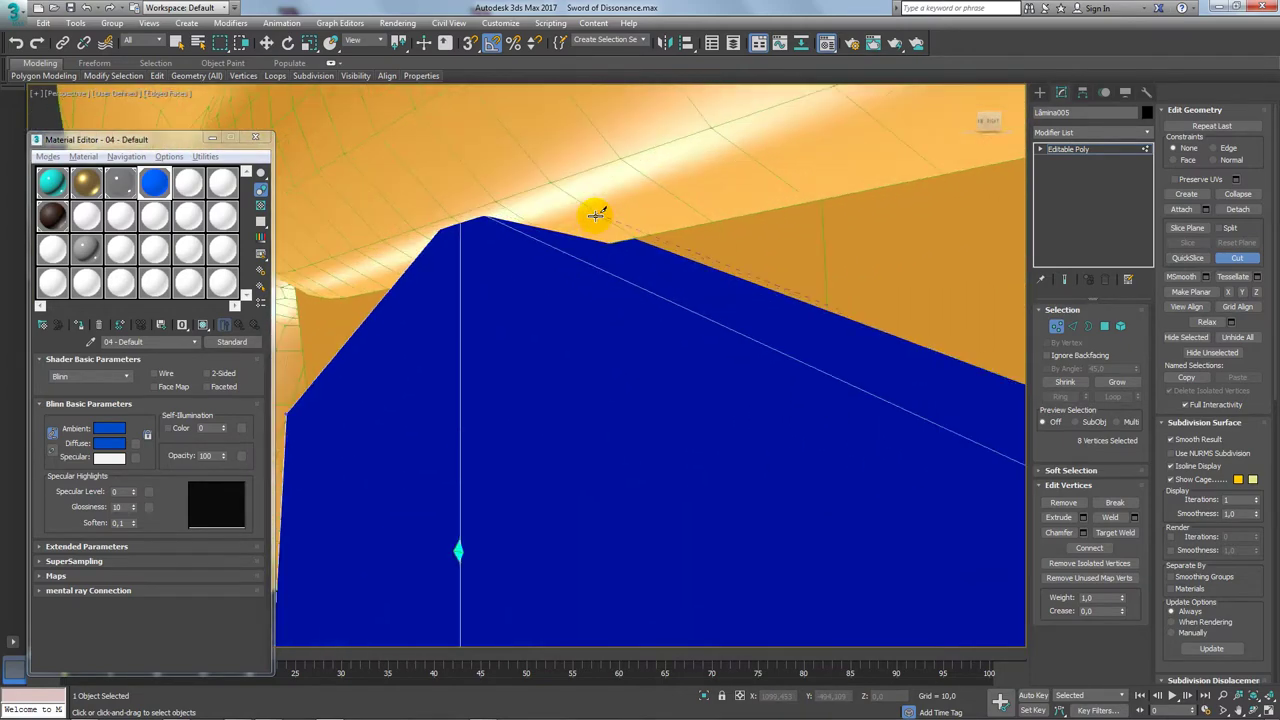
pyautogui.scroll(-1, 590, 209)
pyautogui.scroll(-1, 590, 209)
pyautogui.moveTo(594, 222)
pyautogui.keyDown('alt'); pyautogui.mouseDown(button='middle')
pyautogui.moveTo(614, 223)
pyautogui.moveTo(607, 233)
pyautogui.mouseUp(button='middle'); pyautogui.keyUp('alt')
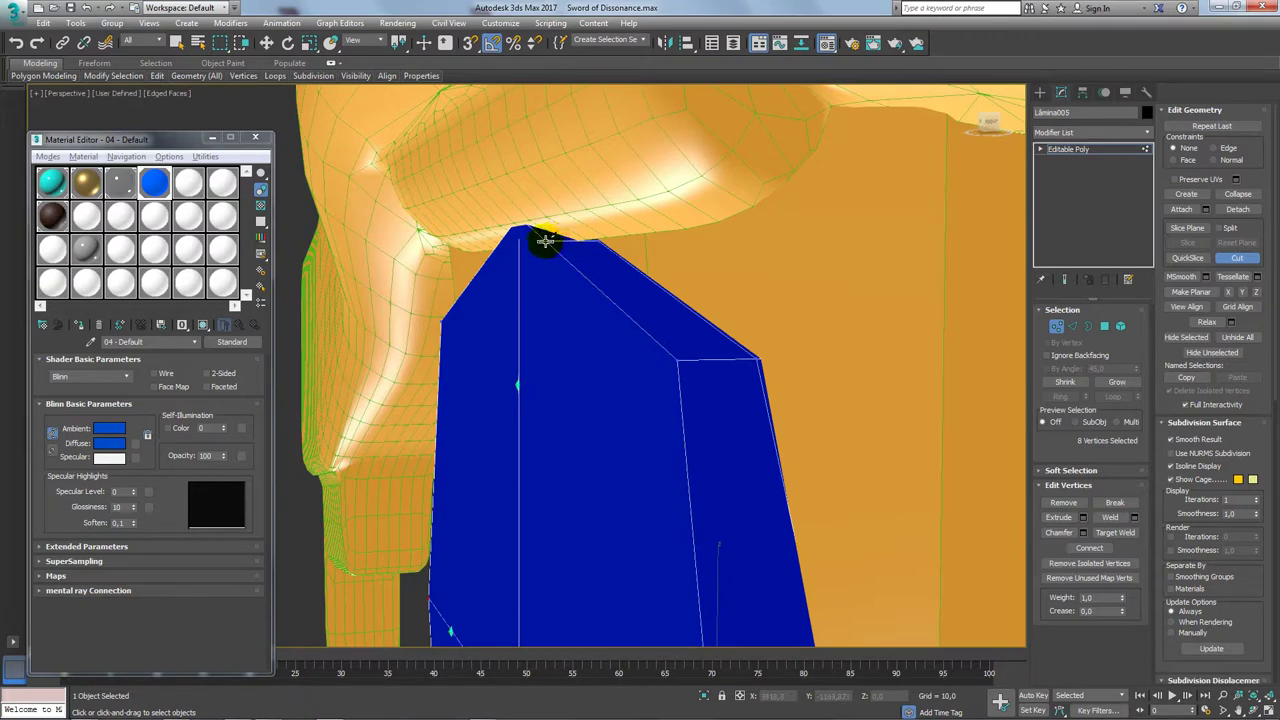
pyautogui.moveTo(559, 237)
pyautogui.keyDown('alt'); pyautogui.mouseDown(button='middle')
pyautogui.moveTo(622, 237)
pyautogui.moveTo(763, 325)
pyautogui.mouseUp(button='middle'); pyautogui.keyUp('alt')
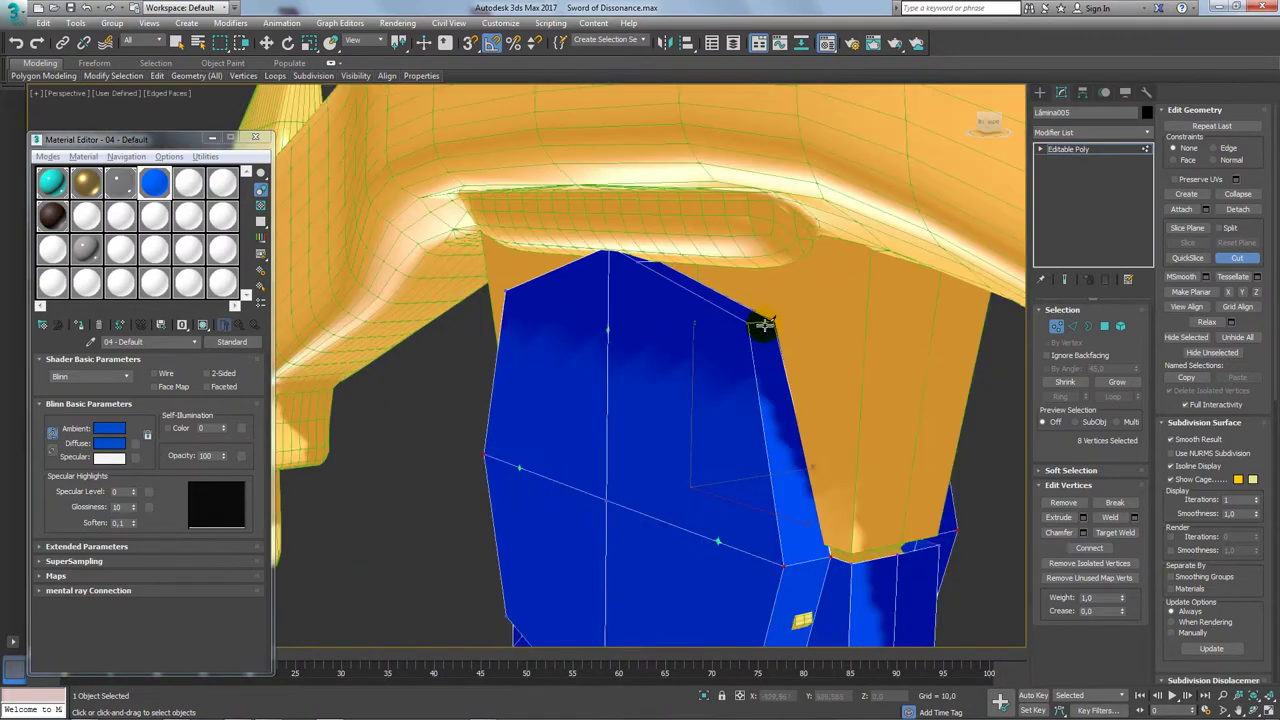
pyautogui.click(705, 697)
# Step: Delete the panel's inner face and the small polygon at its top
pyautogui.moveTo(700, 394)
pyautogui.keyDown('alt'); pyautogui.mouseDown(button='middle')
pyautogui.moveTo(760, 526)
pyautogui.moveTo(744, 534)
pyautogui.mouseUp(button='middle'); pyautogui.keyUp('alt')
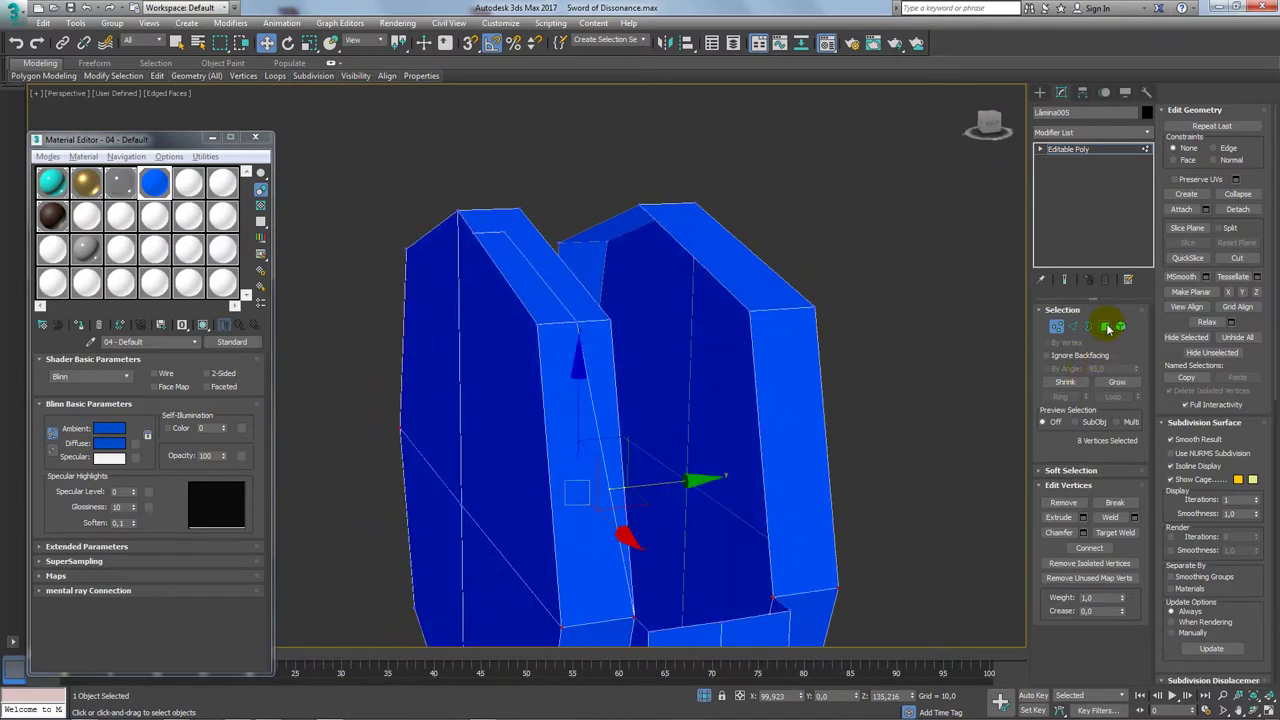
pyautogui.click(1105, 327)
pyautogui.click(586, 334)
pyautogui.press('Delete')
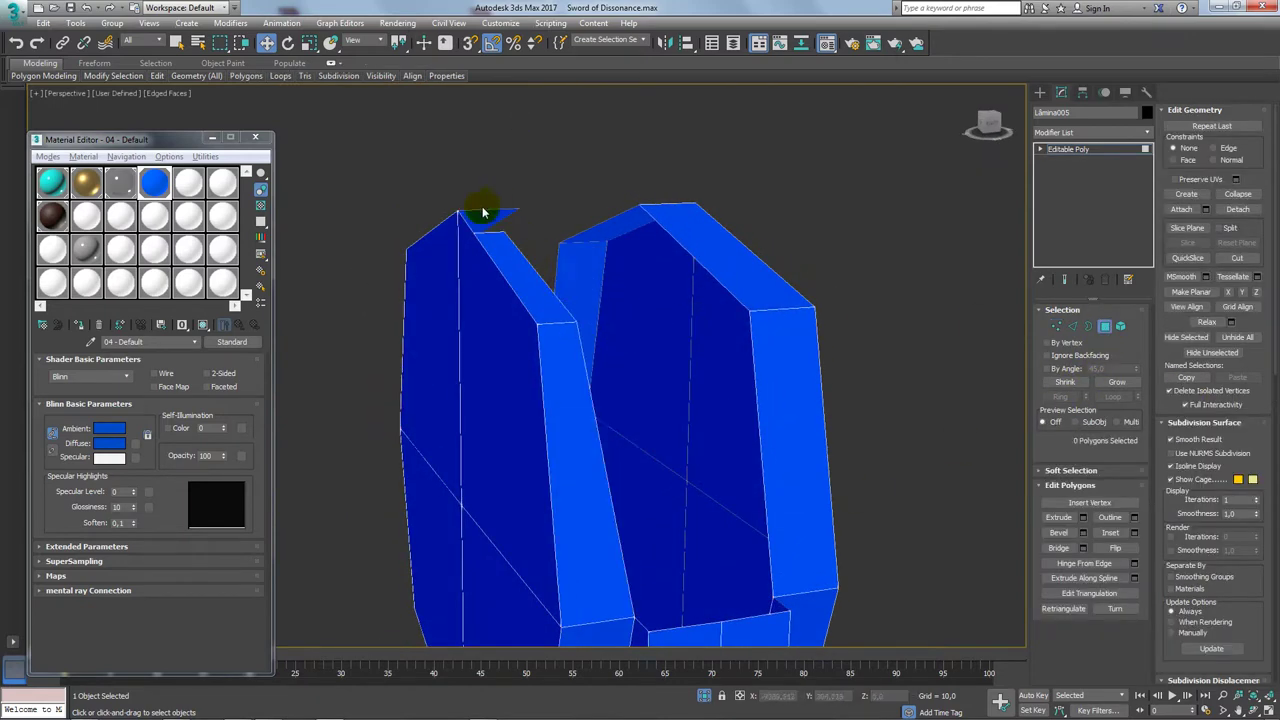
pyautogui.click(482, 212)
pyautogui.press('Delete')
# Step: Select two top edges of the panel, then return to Vertex mode
pyautogui.keyDown('alt'); pyautogui.moveTo(500, 257); pyautogui.dragTo(650, 660, button='middle'); pyautogui.keyUp('alt')
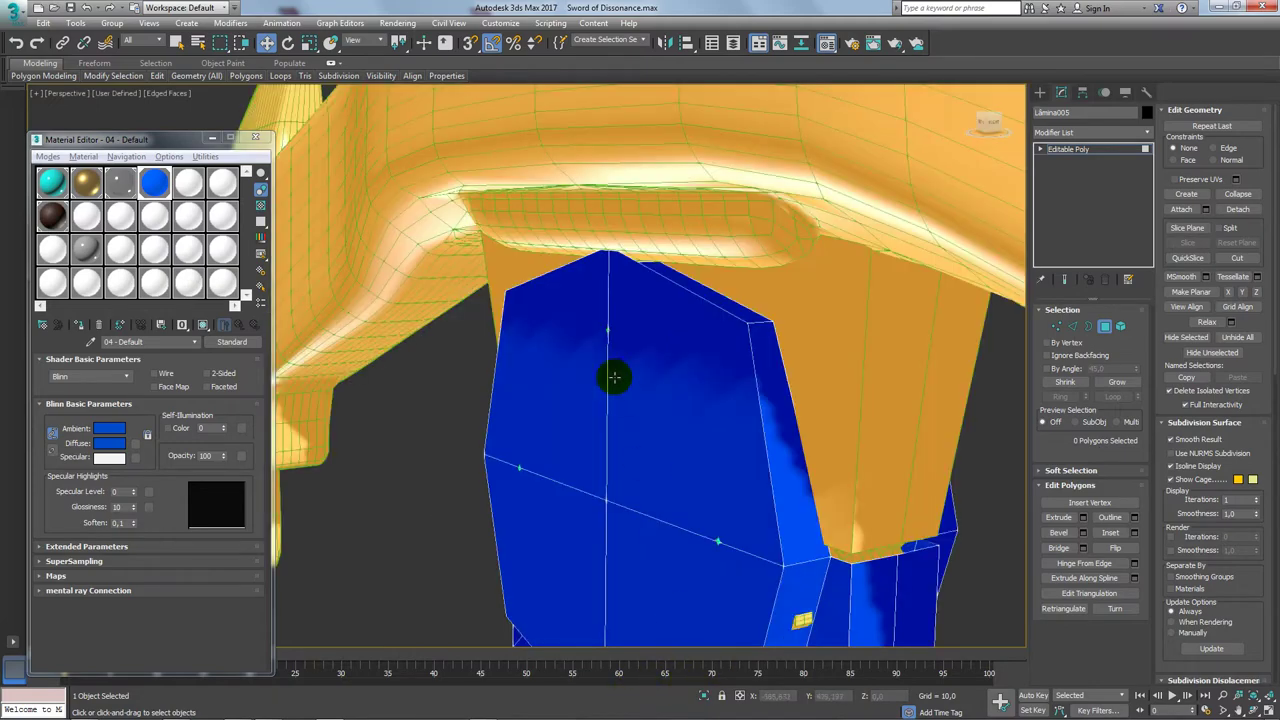
pyautogui.keyDown('alt'); pyautogui.moveTo(608, 371); pyautogui.dragTo(640, 380, button='middle'); pyautogui.keyUp('alt')
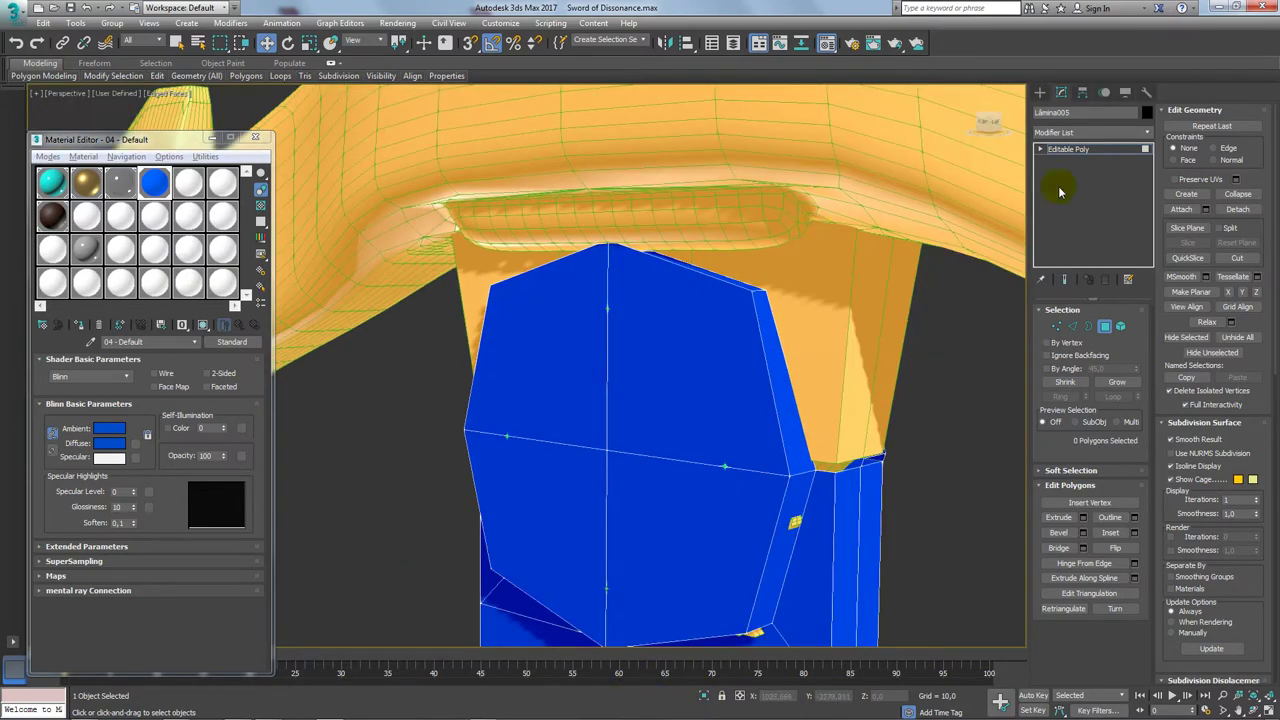
pyautogui.click(1072, 326)
pyautogui.click(625, 251)
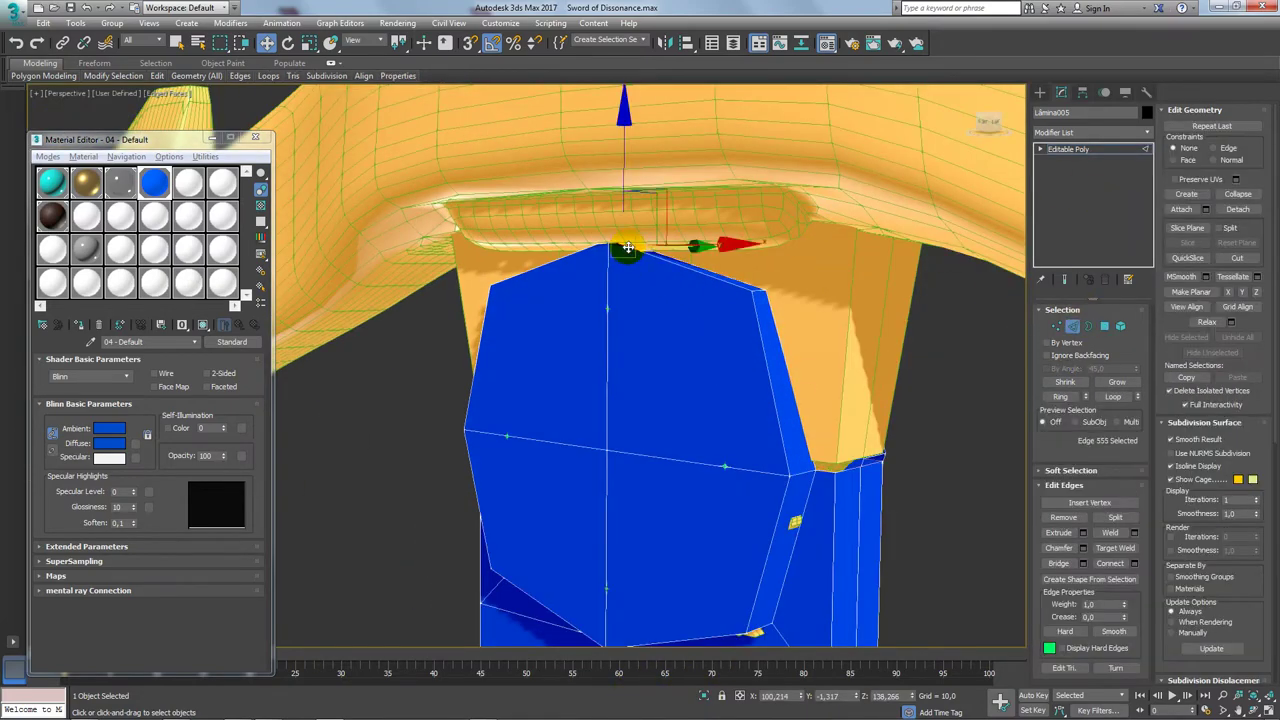
pyautogui.moveTo(625, 251)
pyautogui.keyDown('alt'); pyautogui.mouseDown(button='middle')
pyautogui.moveTo(1022, 336)
pyautogui.moveTo(657, 289)
pyautogui.moveTo(717, 277)
pyautogui.moveTo(702, 336)
pyautogui.moveTo(584, 344)
pyautogui.mouseUp(button='middle'); pyautogui.keyUp('alt')
pyautogui.keyDown('ctrl'); pyautogui.click(622, 247); pyautogui.keyUp('ctrl')
pyautogui.press('1')
pyautogui.scroll(4, 702, 336)
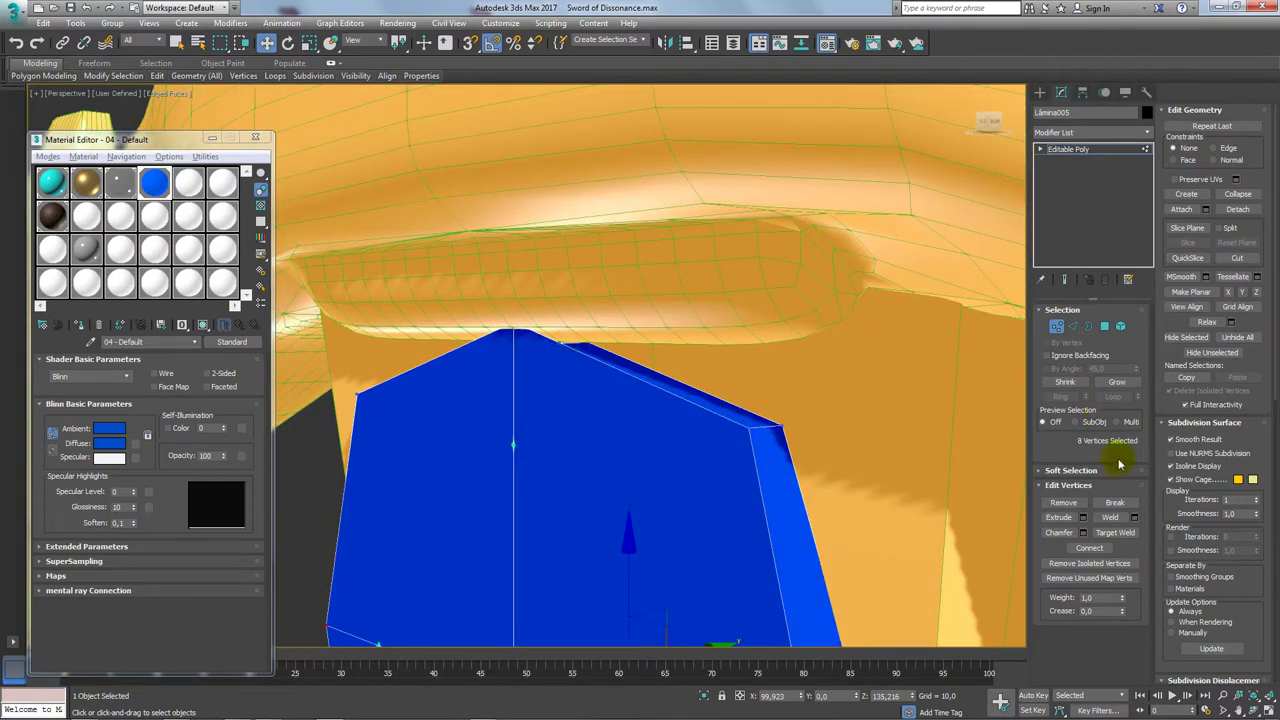
# Step: Target-weld the top peak vertex onto its neighbour and select the remaining top vertex
pyautogui.click(1116, 531)
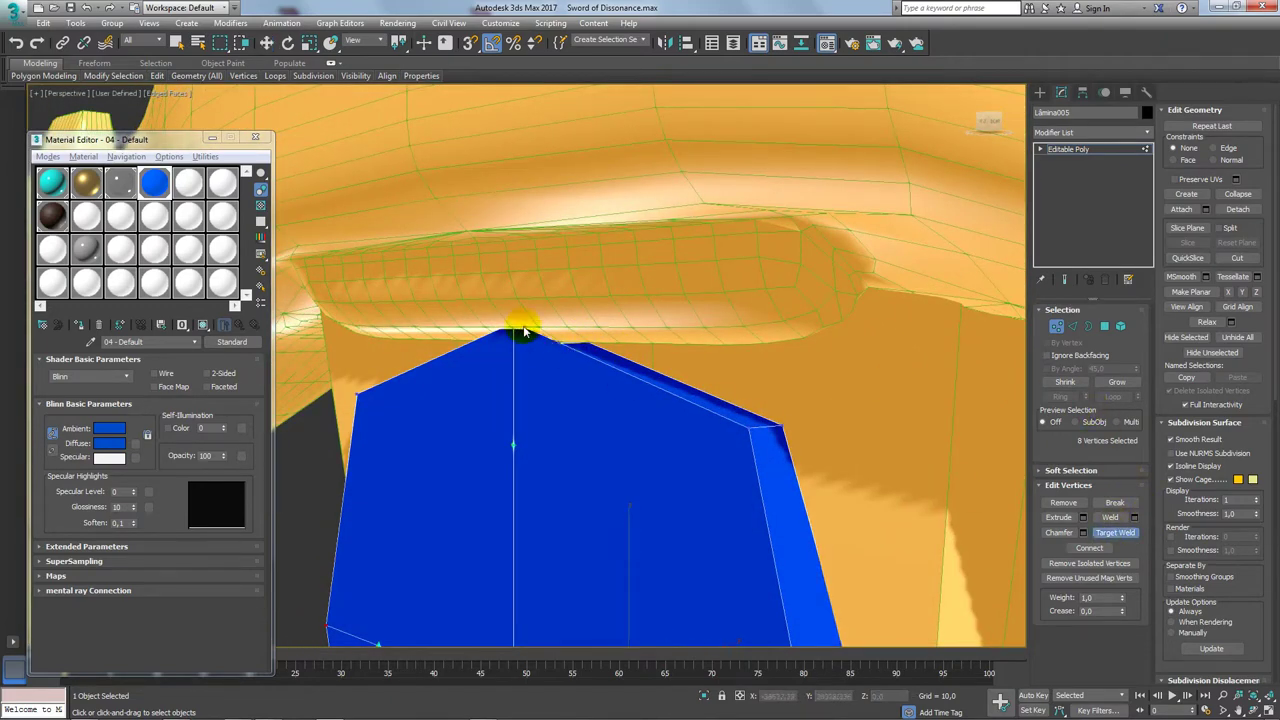
pyautogui.keyDown('alt'); pyautogui.moveTo(516, 322); pyautogui.dragTo(531, 329, button='middle'); pyautogui.keyUp('alt')
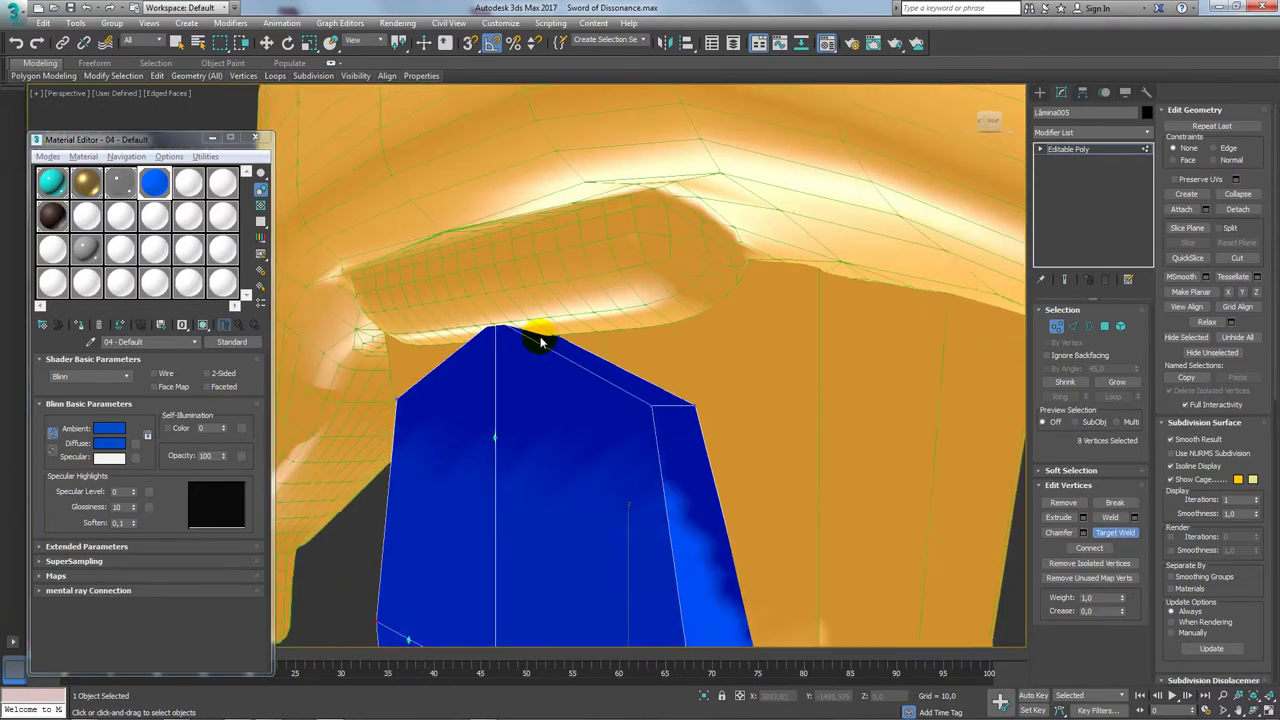
pyautogui.rightClick(540, 335)
pyautogui.click(565, 332)
pyautogui.scroll(4, 603, 365)
pyautogui.moveTo(603, 365)
pyautogui.keyDown('alt'); pyautogui.mouseDown(button='middle')
pyautogui.moveTo(621, 358)
pyautogui.moveTo(680, 391)
pyautogui.moveTo(676, 442)
pyautogui.mouseUp(button='middle'); pyautogui.keyUp('alt')
# Step: Isolate the blue panel, select vertices around its top, then restore the guard
pyautogui.click(704, 696)
pyautogui.scroll(-5, 680, 391)
pyautogui.scroll(3, 676, 442)
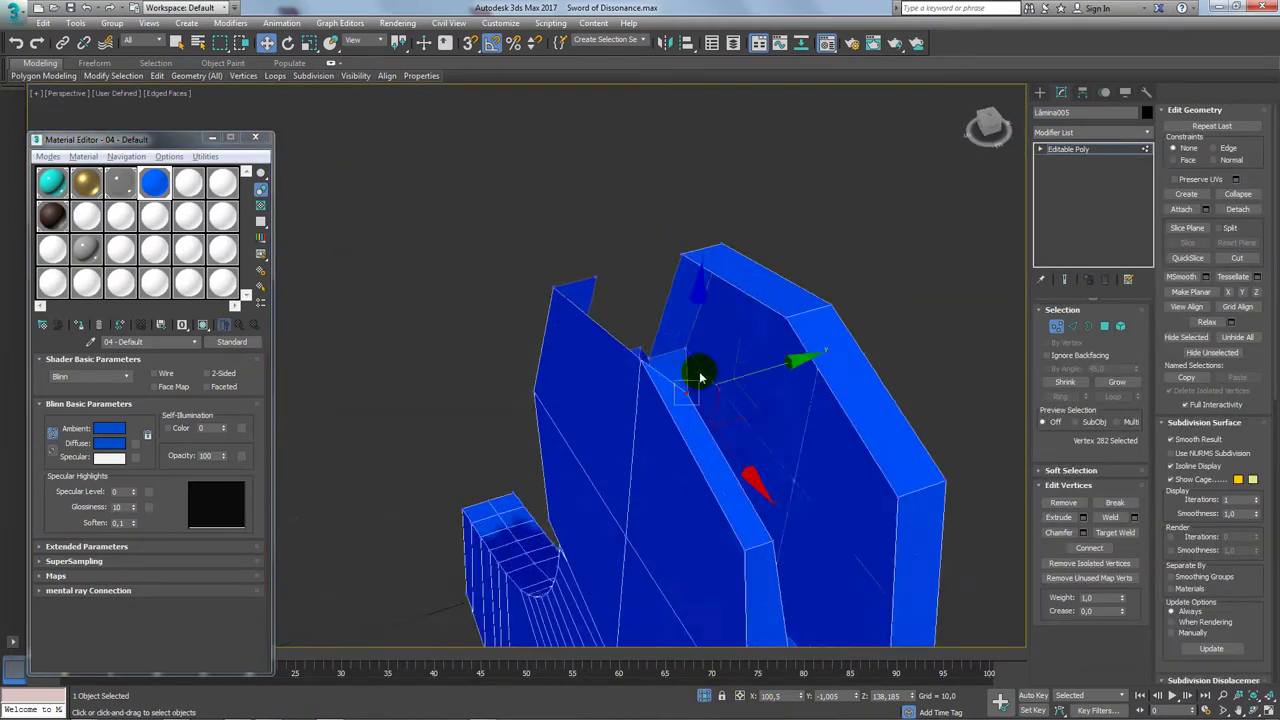
pyautogui.keyDown('alt'); pyautogui.moveTo(694, 366); pyautogui.dragTo(643, 360, button='middle'); pyautogui.keyUp('alt')
pyautogui.scroll(-3, 643, 360)
pyautogui.keyDown('alt'); pyautogui.moveTo(686, 414); pyautogui.dragTo(779, 484, button='middle'); pyautogui.keyUp('alt')
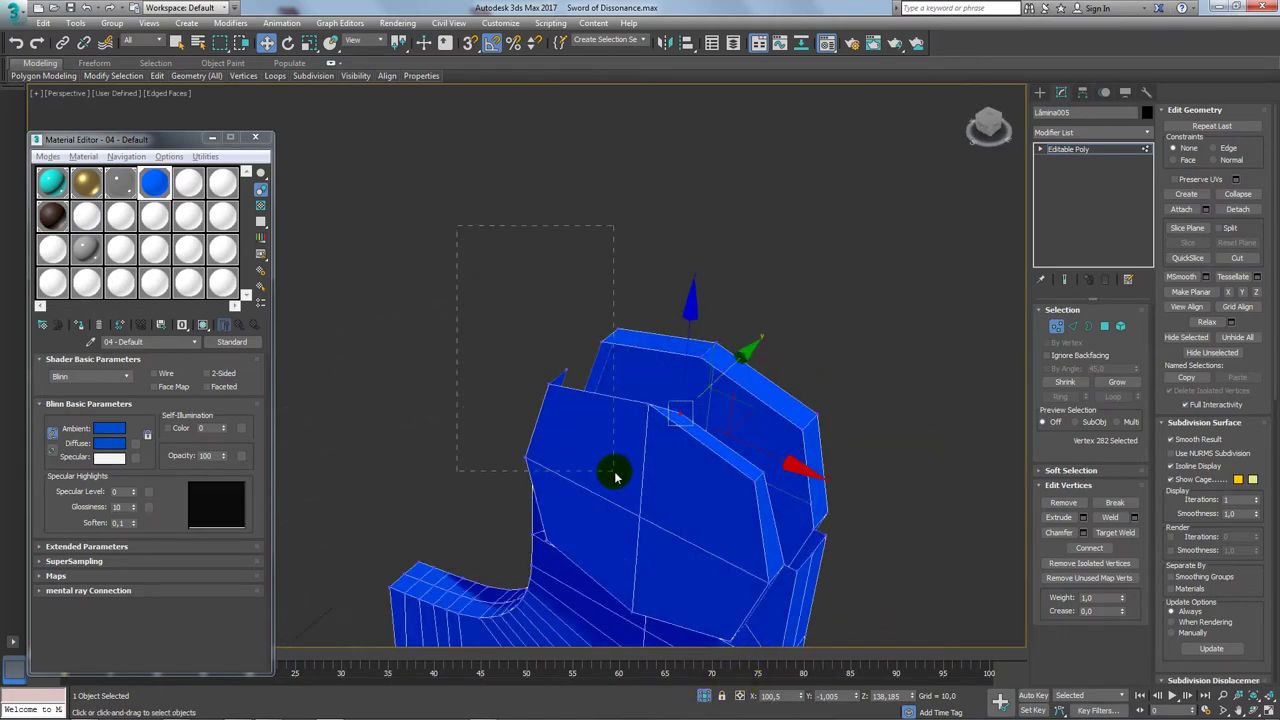
pyautogui.moveTo(614, 476); pyautogui.dragTo(614, 476)
pyautogui.click(718, 697)
pyautogui.moveTo(720, 606)
pyautogui.keyDown('alt'); pyautogui.mouseDown(button='middle')
pyautogui.moveTo(703, 449)
pyautogui.moveTo(1008, 336)
pyautogui.mouseUp(button='middle'); pyautogui.keyUp('alt')
# Step: Select two corner edges on the panel's right side
pyautogui.click(1068, 329)
pyautogui.keyDown('alt'); pyautogui.moveTo(723, 334); pyautogui.dragTo(656, 372, button='middle'); pyautogui.keyUp('alt')
pyautogui.click(656, 372)
pyautogui.keyDown('alt'); pyautogui.moveTo(586, 344); pyautogui.dragTo(697, 425, button='middle'); pyautogui.keyUp('alt')
pyautogui.click(677, 430)
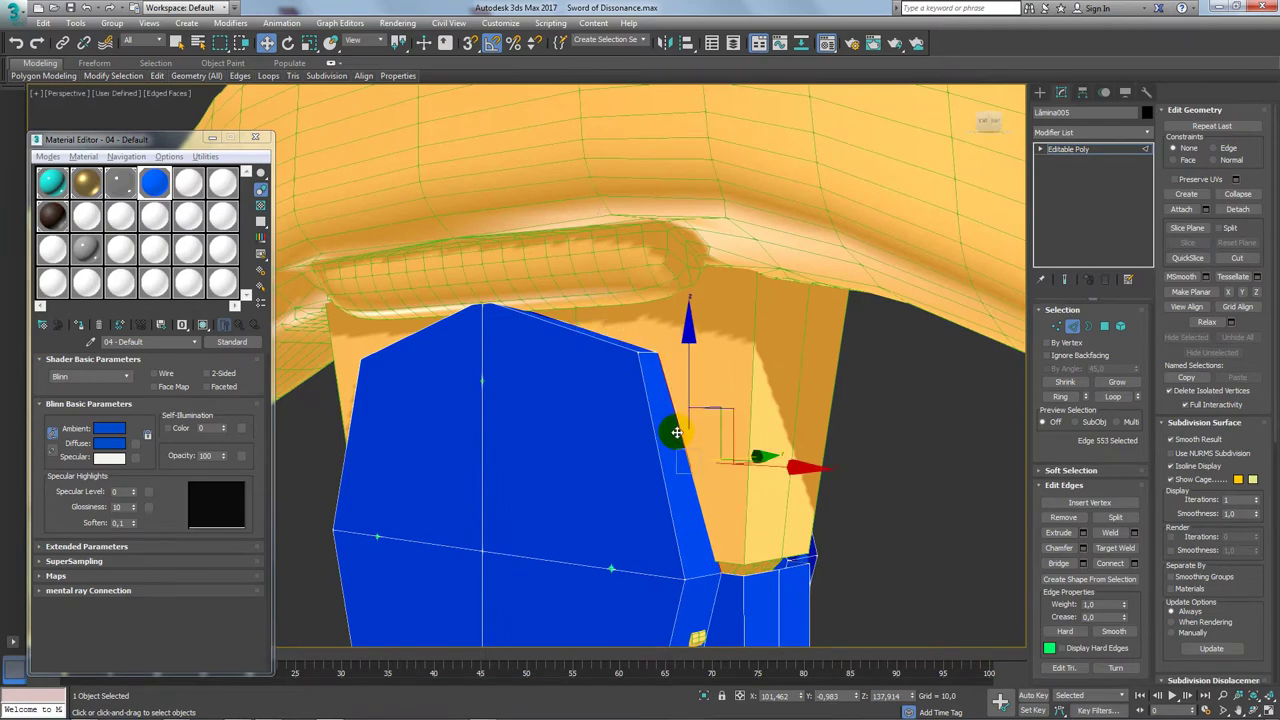
pyautogui.scroll(2, 736, 572)
pyautogui.scroll(2, 730, 549)
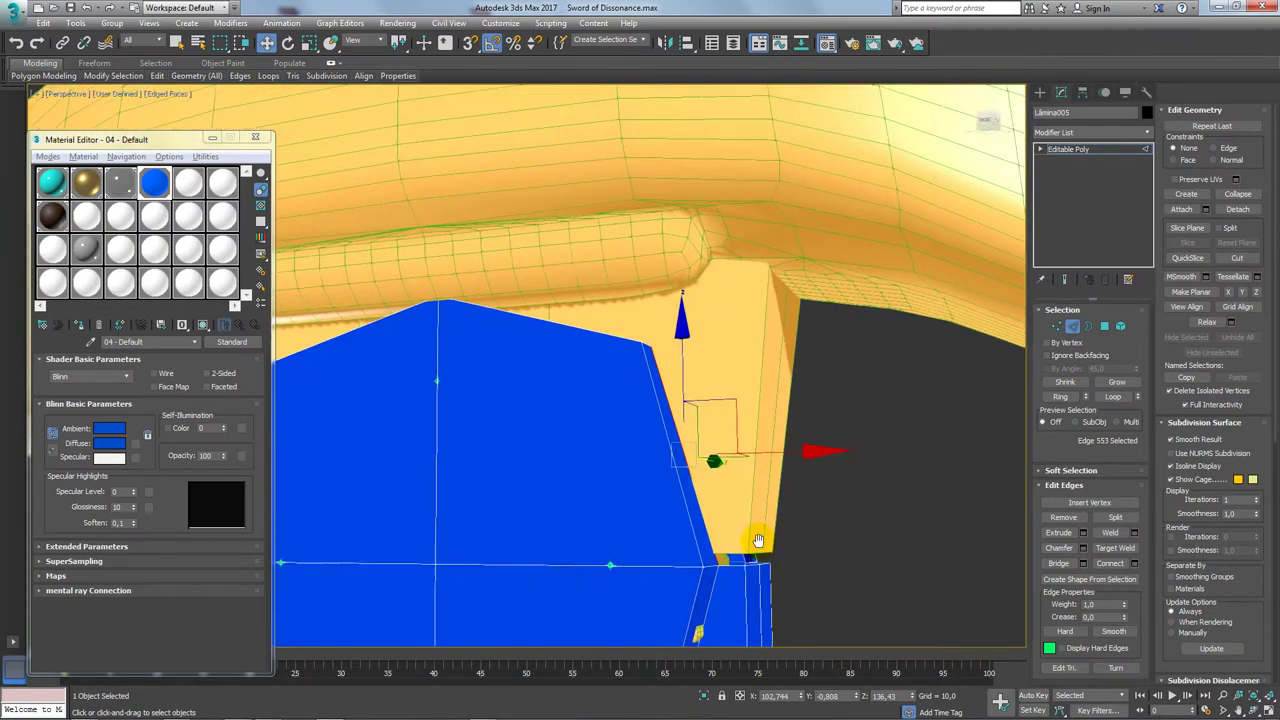
pyautogui.moveTo(760, 537); pyautogui.dragTo(810, 432, button='middle')
# Step: Select the row of vertices across the panel's middle
pyautogui.click(1057, 327)
pyautogui.scroll(-5, 865, 422)
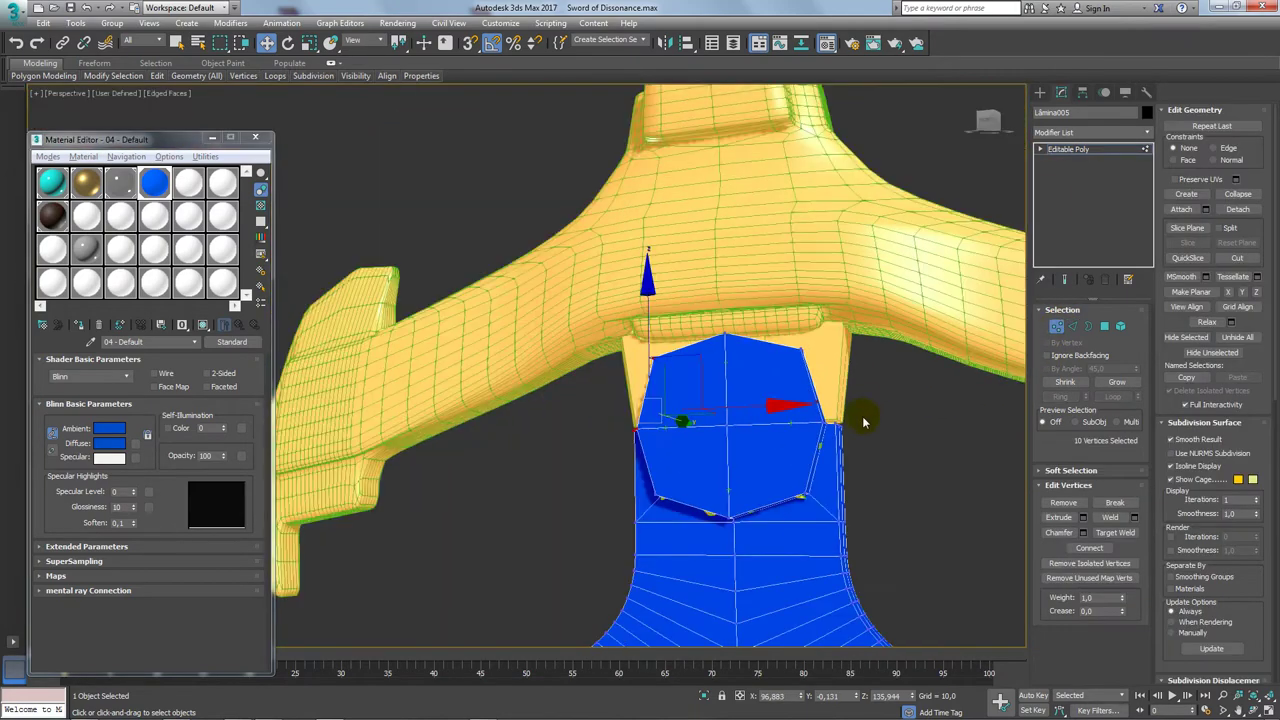
pyautogui.keyDown('ctrl'); pyautogui.moveTo(517, 465); pyautogui.dragTo(517, 465); pyautogui.keyUp('ctrl')
pyautogui.scroll(3, 857, 386)
pyautogui.scroll(3, 663, 423)
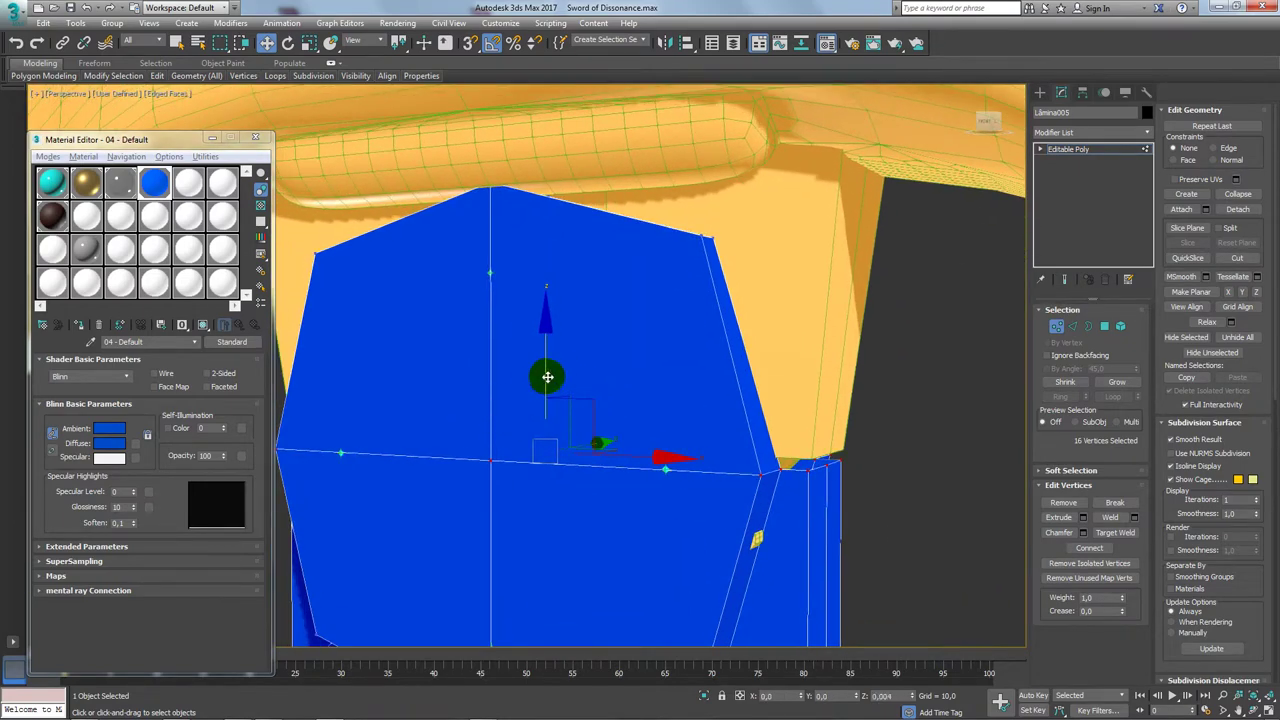
pyautogui.keyDown('alt'); pyautogui.moveTo(451, 437); pyautogui.dragTo(466, 437, button='middle'); pyautogui.keyUp('alt')
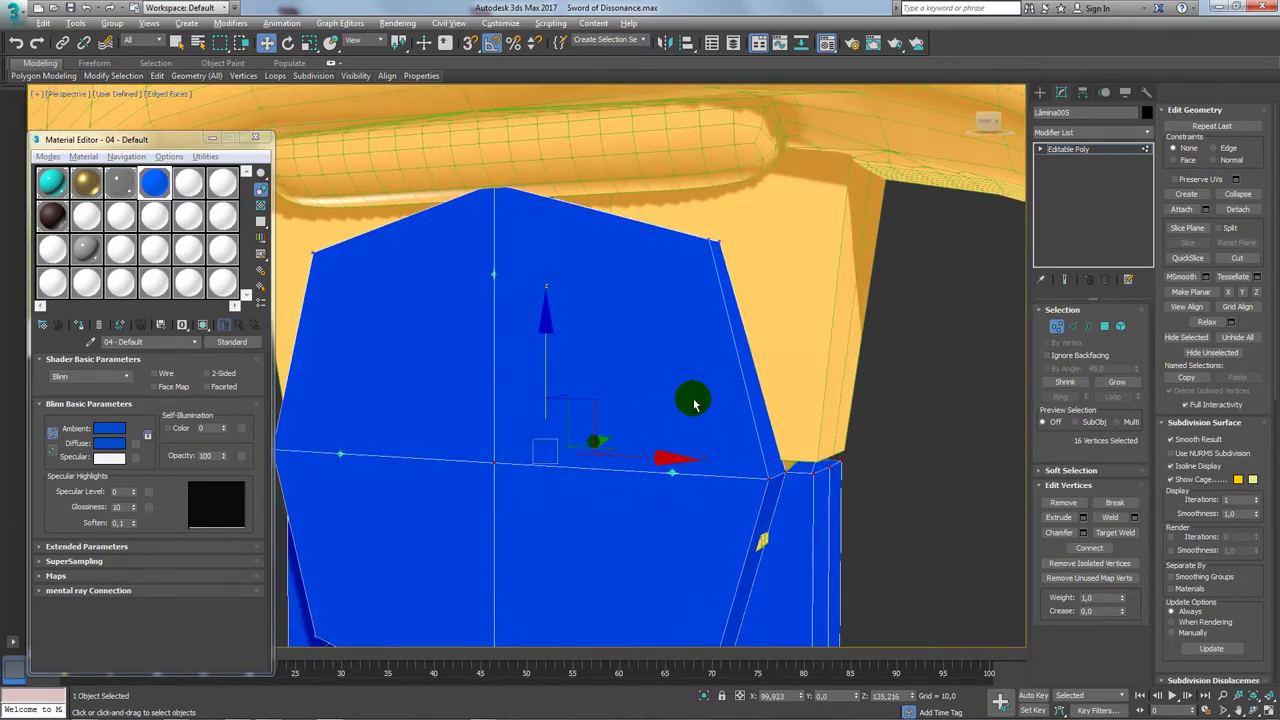
pyautogui.keyDown('alt'); pyautogui.moveTo(593, 535); pyautogui.dragTo(677, 533, button='middle'); pyautogui.keyUp('alt')
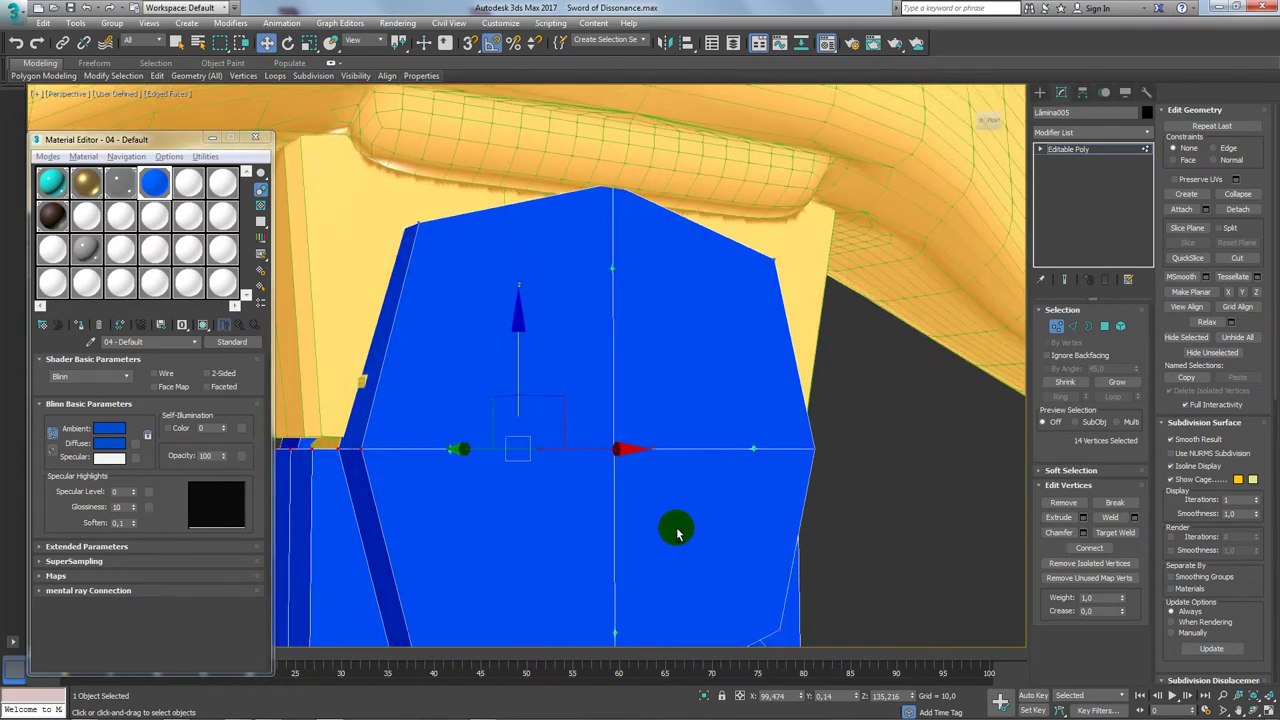
# Step: Drop the left-edge vertices and lower the middle row from Z 135.3 to about 120.3
pyautogui.keyDown('alt'); pyautogui.moveTo(360, 432); pyautogui.dragTo(334, 409); pyautogui.keyUp('alt')
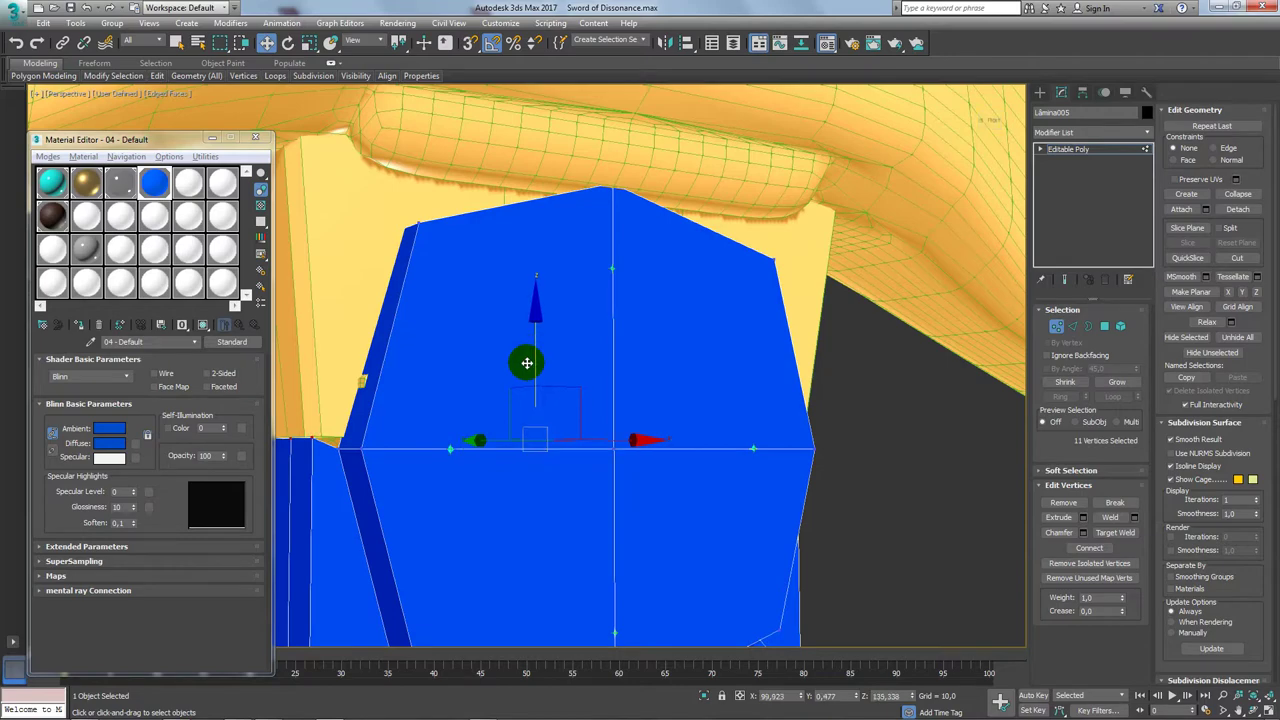
pyautogui.keyDown('alt'); pyautogui.moveTo(527, 363); pyautogui.dragTo(654, 437, button='middle'); pyautogui.keyUp('alt')
pyautogui.moveTo(857, 424)
pyautogui.keyDown('alt'); pyautogui.mouseDown(button='middle')
pyautogui.moveTo(757, 449)
pyautogui.moveTo(763, 430)
pyautogui.mouseUp(button='middle'); pyautogui.keyUp('alt')
pyautogui.moveTo(743, 437); pyautogui.dragTo(538, 368)
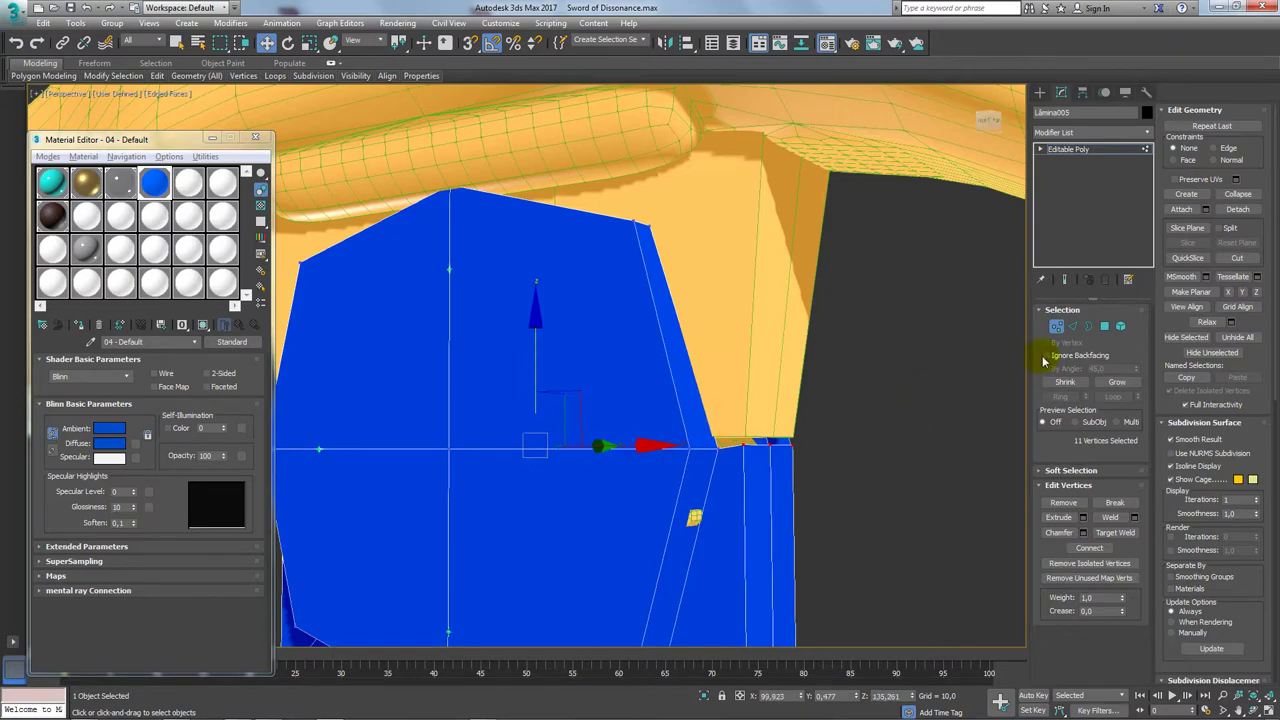
# Step: Select the panel's corner edges against the guard and convert to vertices
pyautogui.click(1071, 326)
pyautogui.click(722, 463)
pyautogui.click(750, 441)
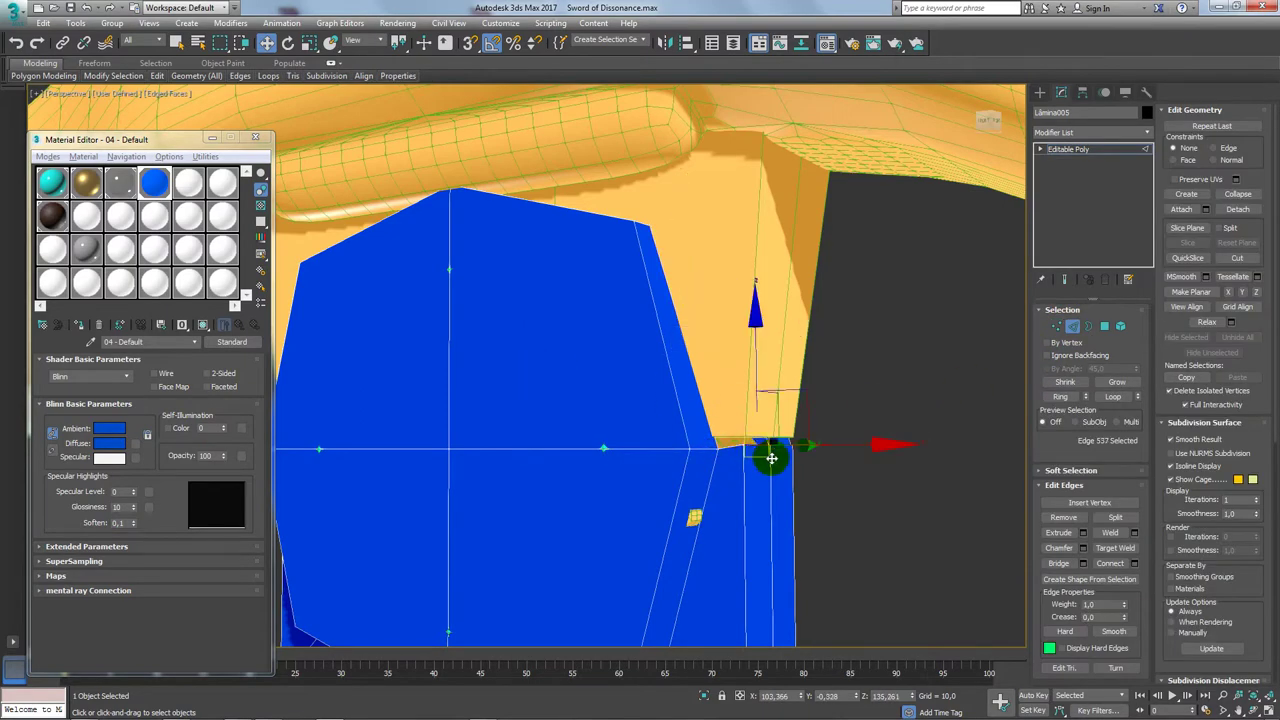
pyautogui.moveTo(760, 445)
pyautogui.keyDown('alt'); pyautogui.mouseDown(button='middle')
pyautogui.moveTo(770, 375)
pyautogui.moveTo(800, 395)
pyautogui.mouseUp(button='middle'); pyautogui.keyUp('alt')
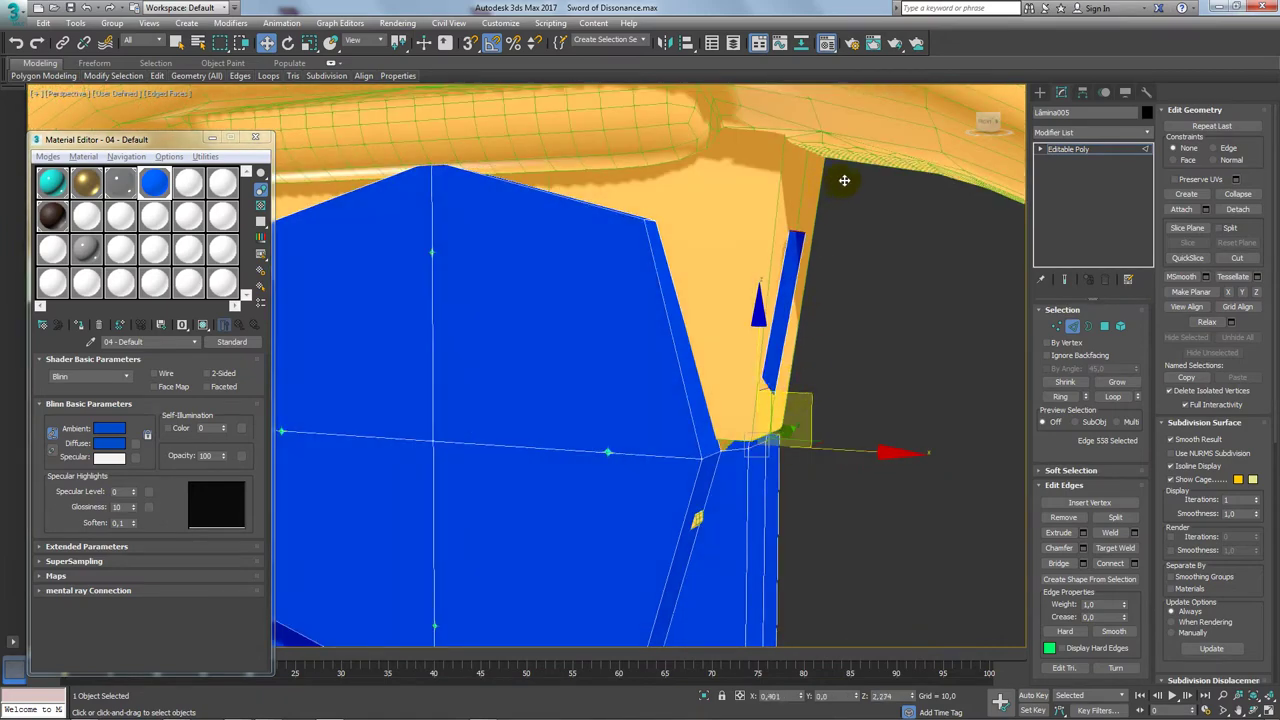
pyautogui.moveTo(838, 176)
pyautogui.keyDown('alt'); pyautogui.mouseDown(button='middle')
pyautogui.moveTo(823, 294)
pyautogui.moveTo(983, 289)
pyautogui.mouseUp(button='middle'); pyautogui.keyUp('alt')
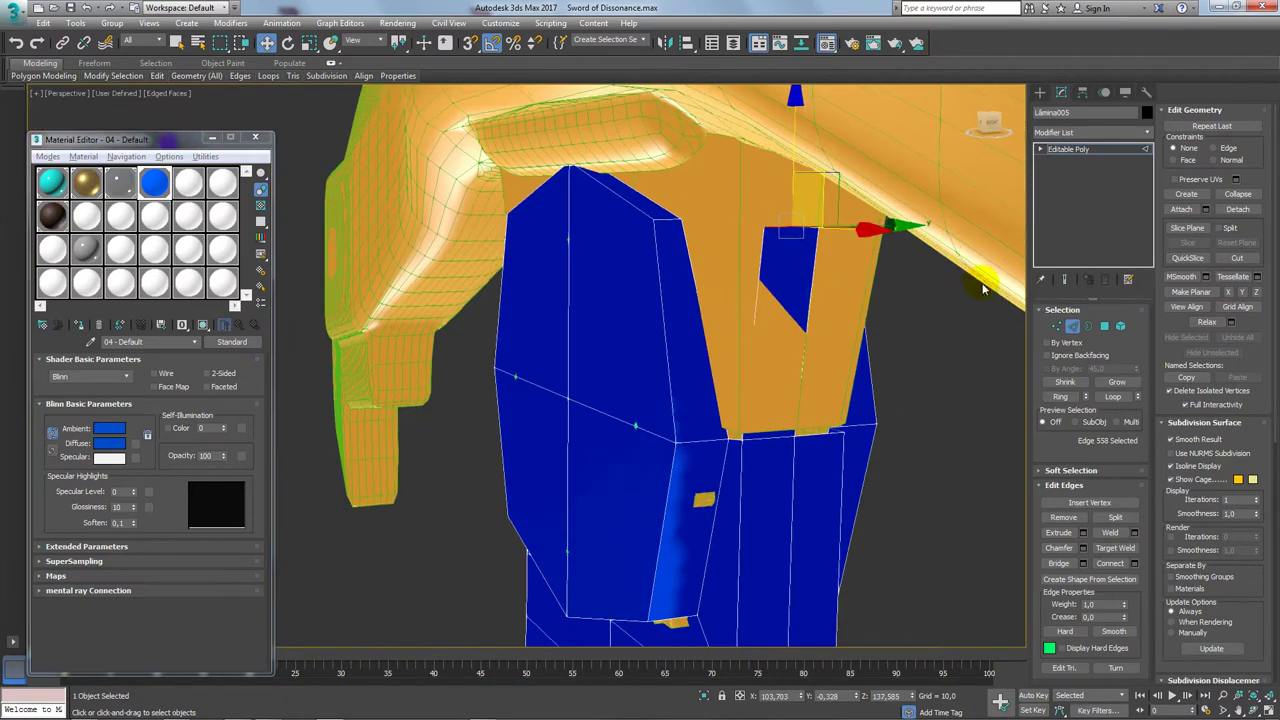
pyautogui.click(1056, 328)
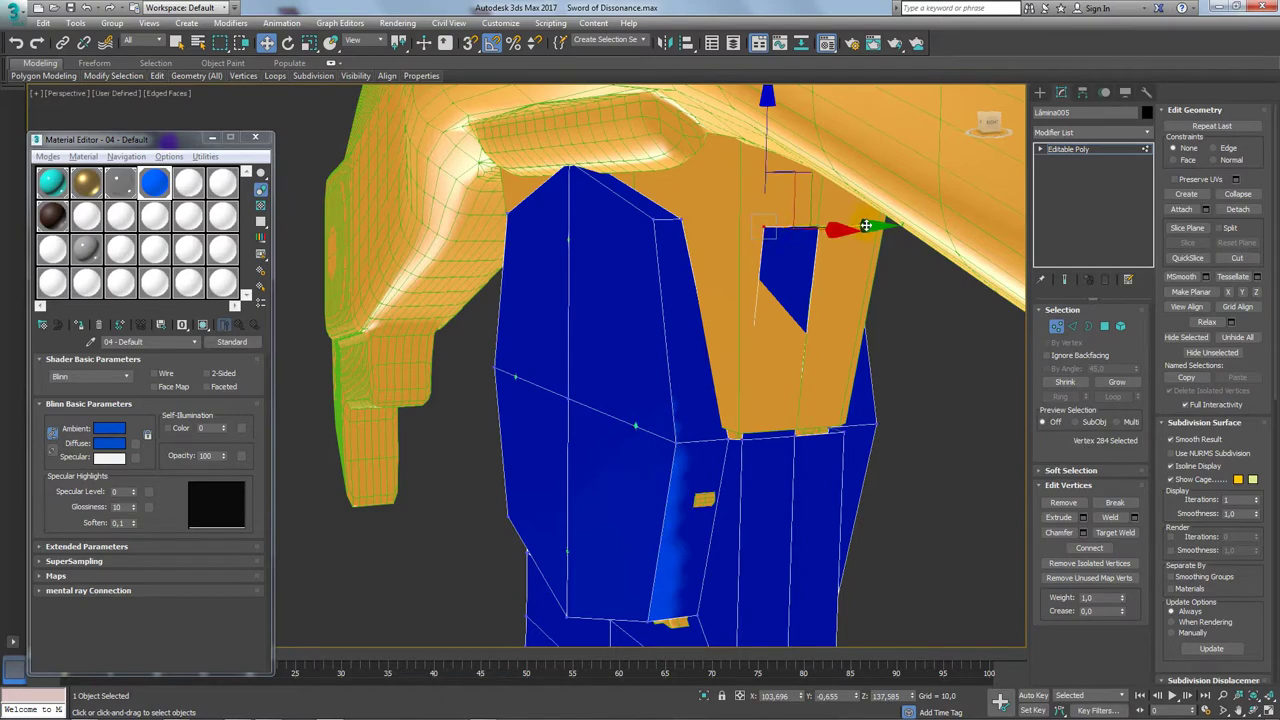
# Step: Add the blue-orange boundary edge, then select a vertex on the blue panel
pyautogui.keyDown('alt'); pyautogui.moveTo(748, 296); pyautogui.dragTo(905, 368, button='middle'); pyautogui.keyUp('alt')
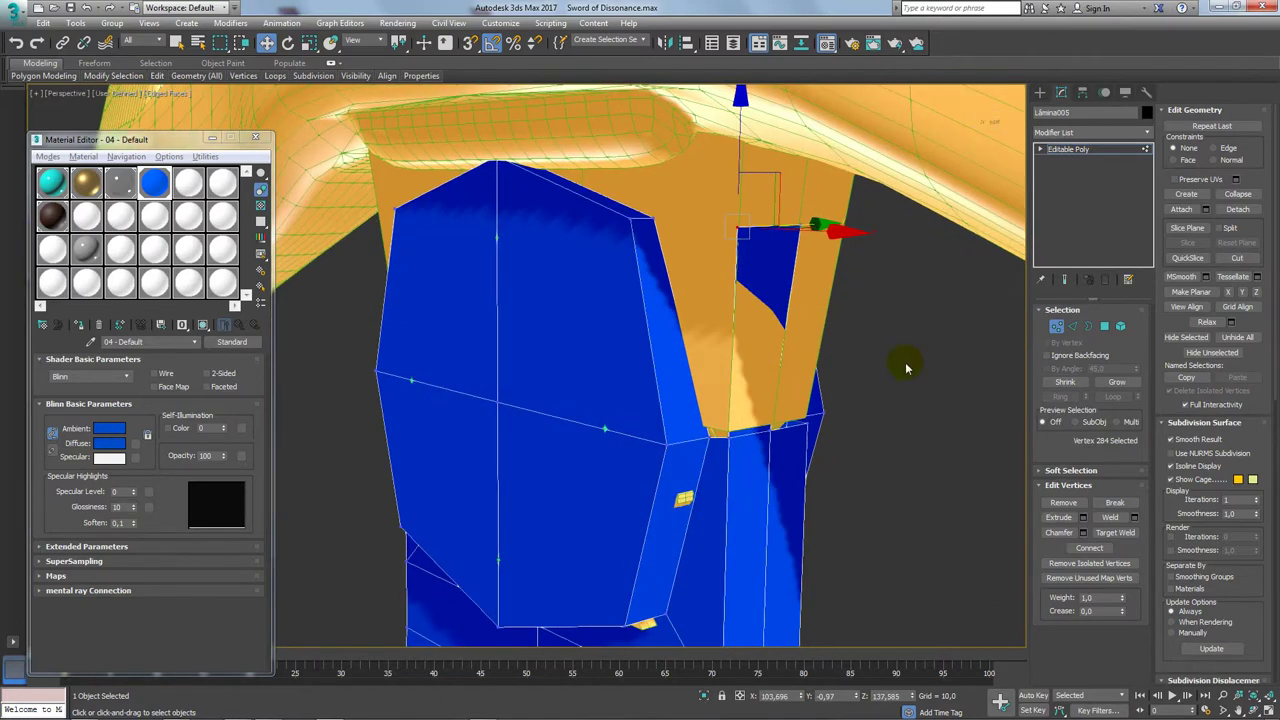
pyautogui.click(1072, 326)
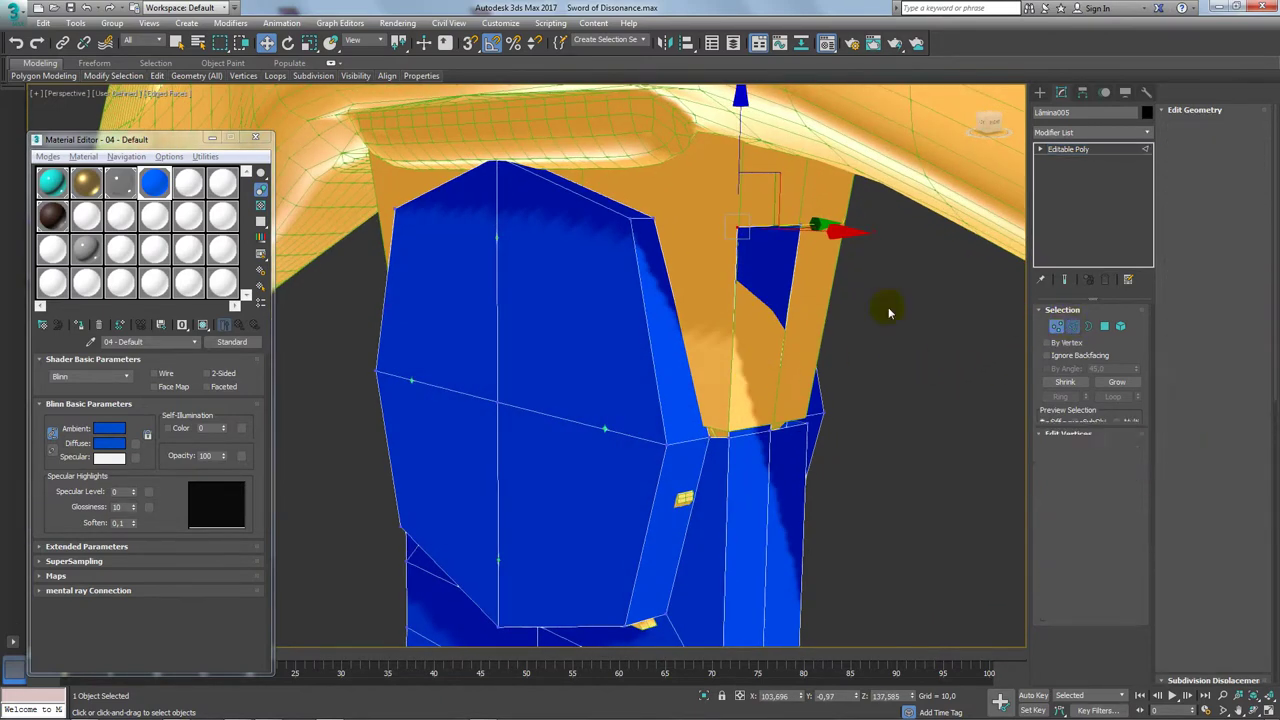
pyautogui.keyDown('ctrl'); pyautogui.click(677, 308); pyautogui.keyUp('ctrl')
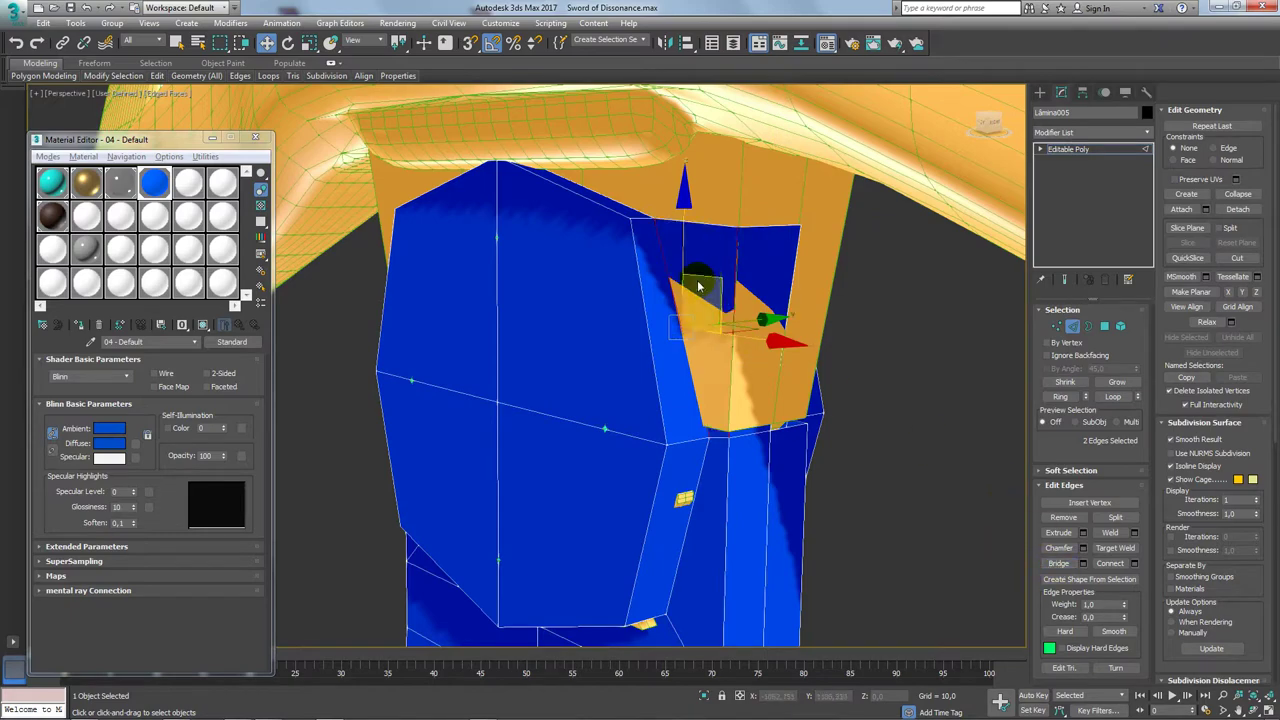
pyautogui.moveTo(686, 282); pyautogui.dragTo(736, 262, button='middle')
pyautogui.moveTo(704, 428)
pyautogui.keyDown('alt'); pyautogui.mouseDown(button='middle')
pyautogui.moveTo(656, 415)
pyautogui.moveTo(700, 425)
pyautogui.mouseUp(button='middle'); pyautogui.keyUp('alt')
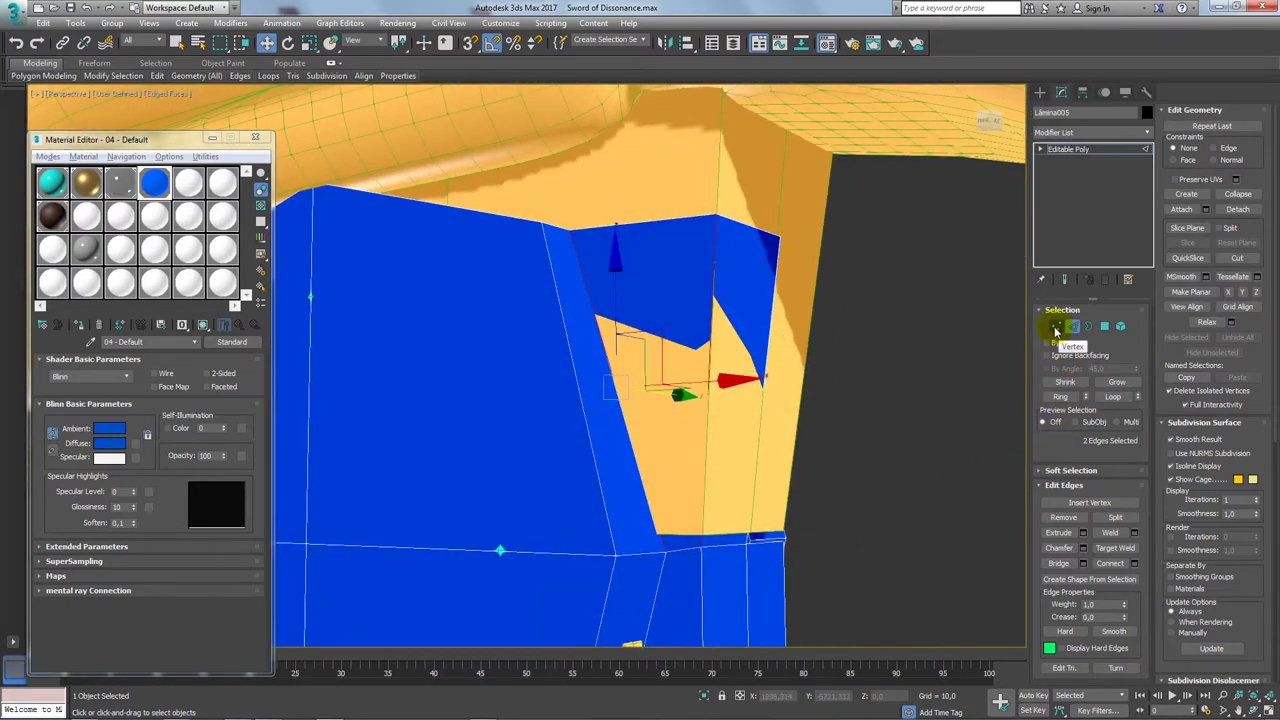
pyautogui.click(1055, 330)
pyautogui.moveTo(714, 557)
pyautogui.mouseDown(button='middle')
pyautogui.moveTo(749, 557)
pyautogui.moveTo(769, 505)
pyautogui.moveTo(754, 506)
pyautogui.mouseUp(button='middle')
pyautogui.click(693, 453)
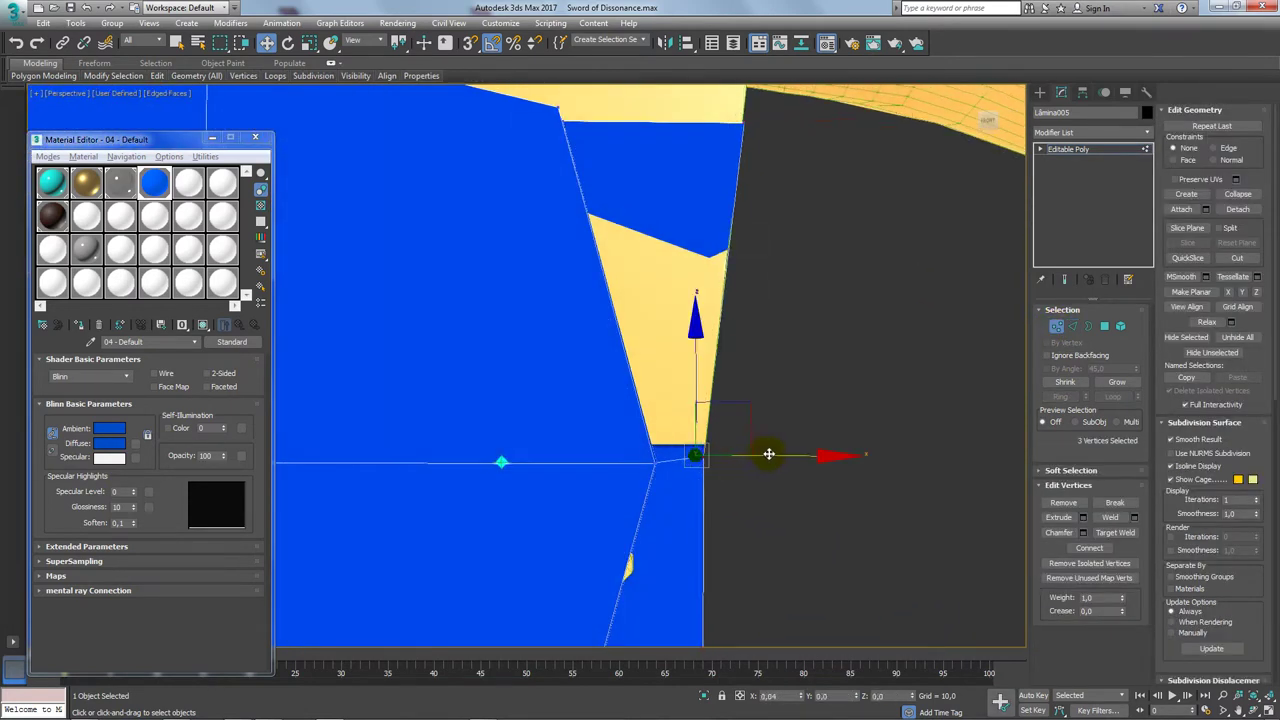
# Step: Select two corner vertices of the blue panel beneath the guard
pyautogui.scroll(-3, 700, 487)
pyautogui.click(622, 463)
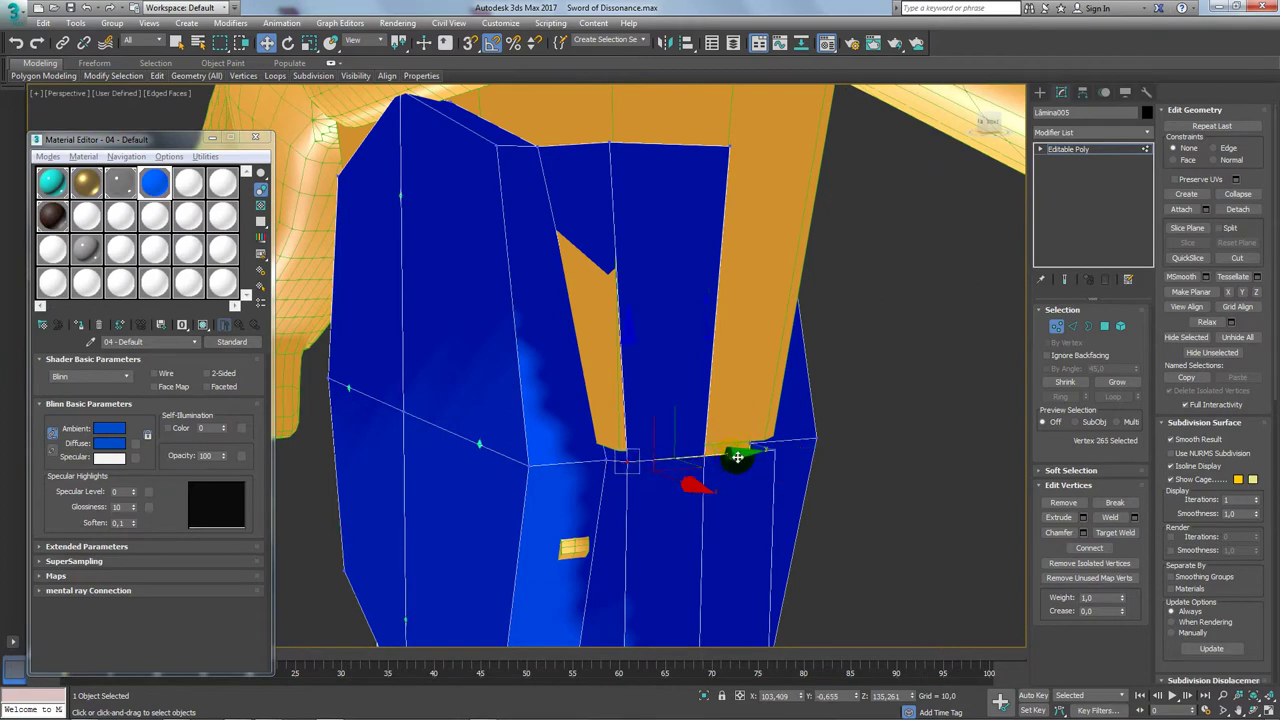
pyautogui.keyDown('ctrl'); pyautogui.click(610, 461); pyautogui.keyUp('ctrl')
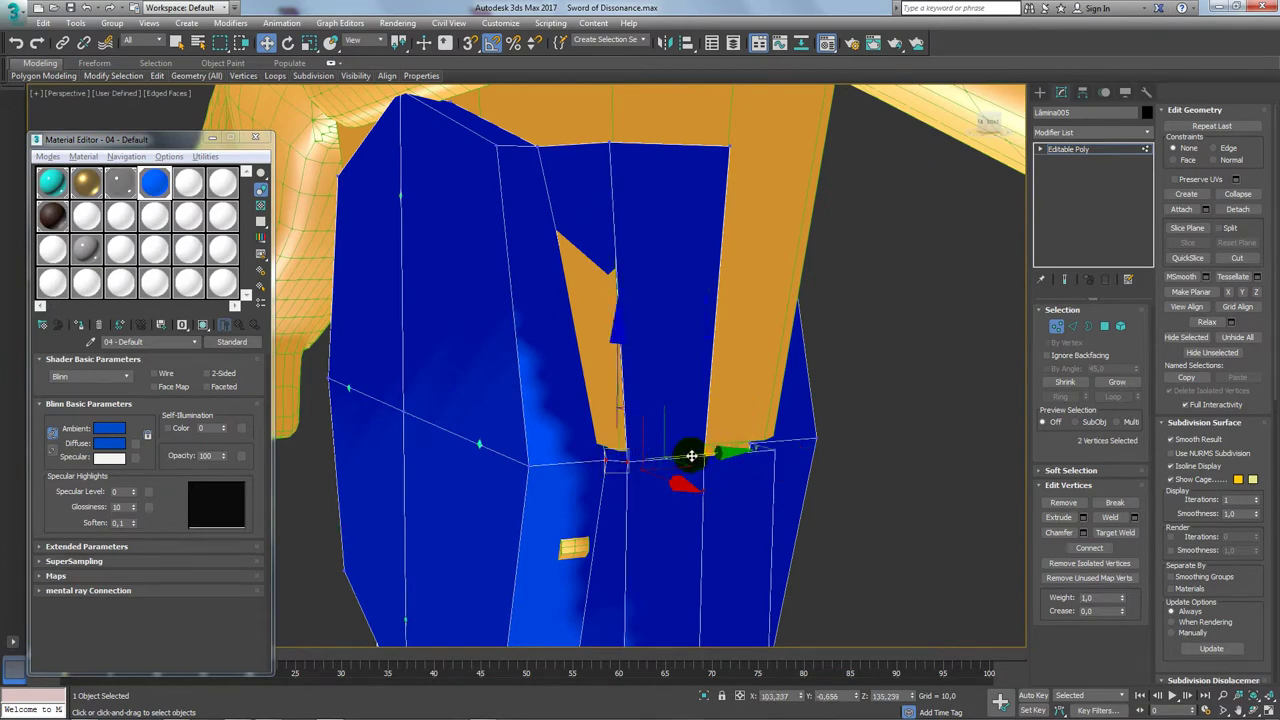
pyautogui.scroll(2, 699, 457)
pyautogui.scroll(3, 726, 451)
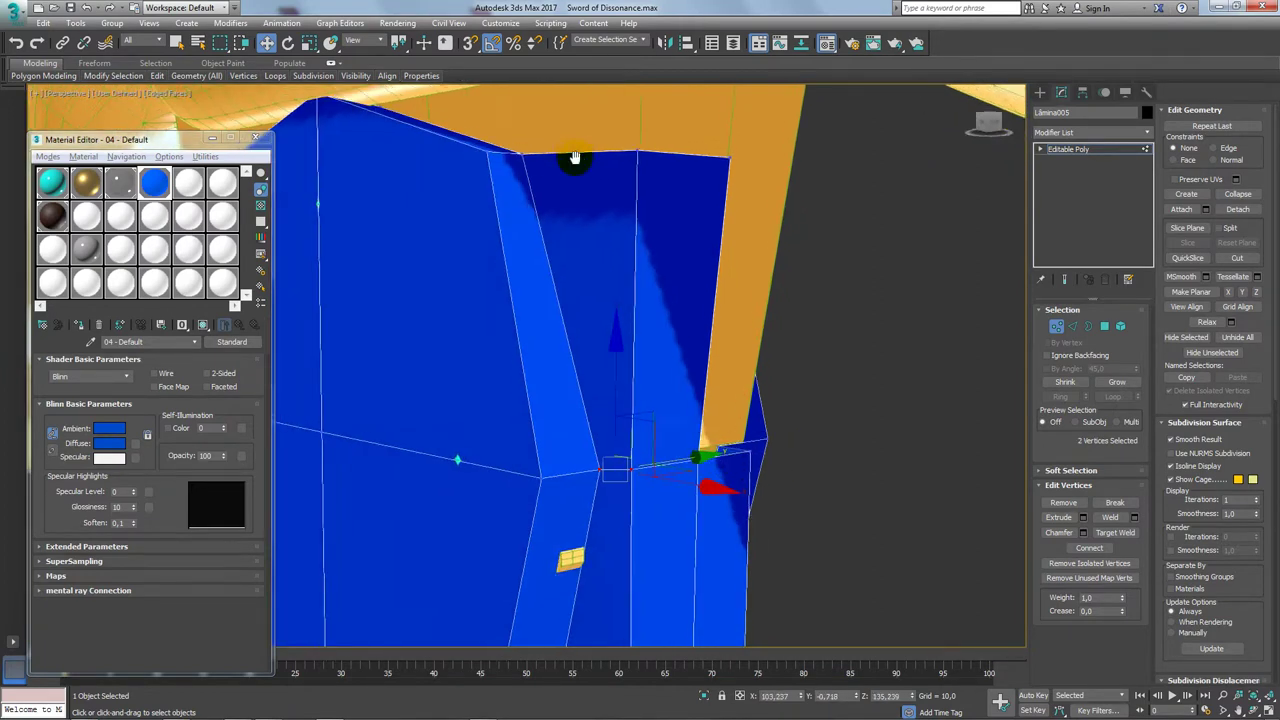
pyautogui.moveTo(571, 157)
pyautogui.keyDown('alt'); pyautogui.mouseDown(button='middle')
pyautogui.moveTo(645, 245)
pyautogui.moveTo(771, 343)
pyautogui.moveTo(729, 423)
pyautogui.moveTo(743, 434)
pyautogui.moveTo(790, 420)
pyautogui.mouseUp(button='middle'); pyautogui.keyUp('alt')
# Step: Slide the panel's vertical edges left along X to narrow the blue face
pyautogui.click(1070, 327)
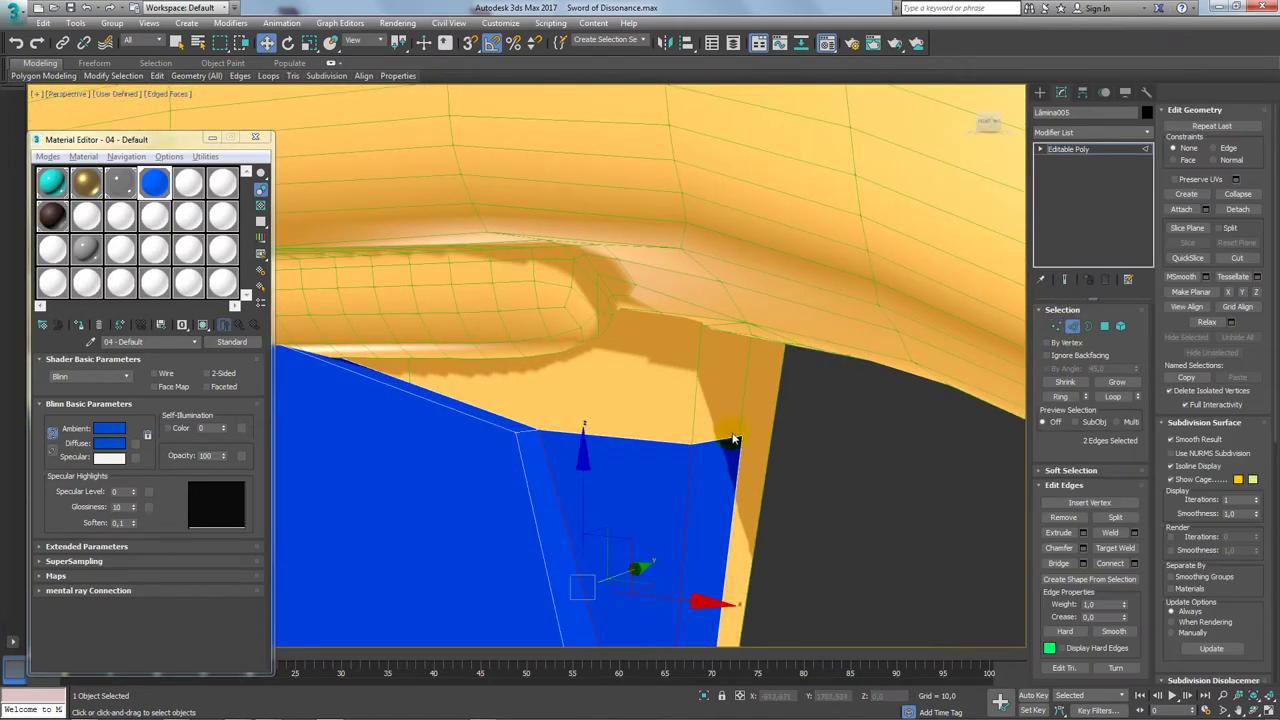
pyautogui.click(712, 441)
pyautogui.keyDown('alt'); pyautogui.moveTo(712, 441); pyautogui.dragTo(766, 386, button='middle'); pyautogui.keyUp('alt')
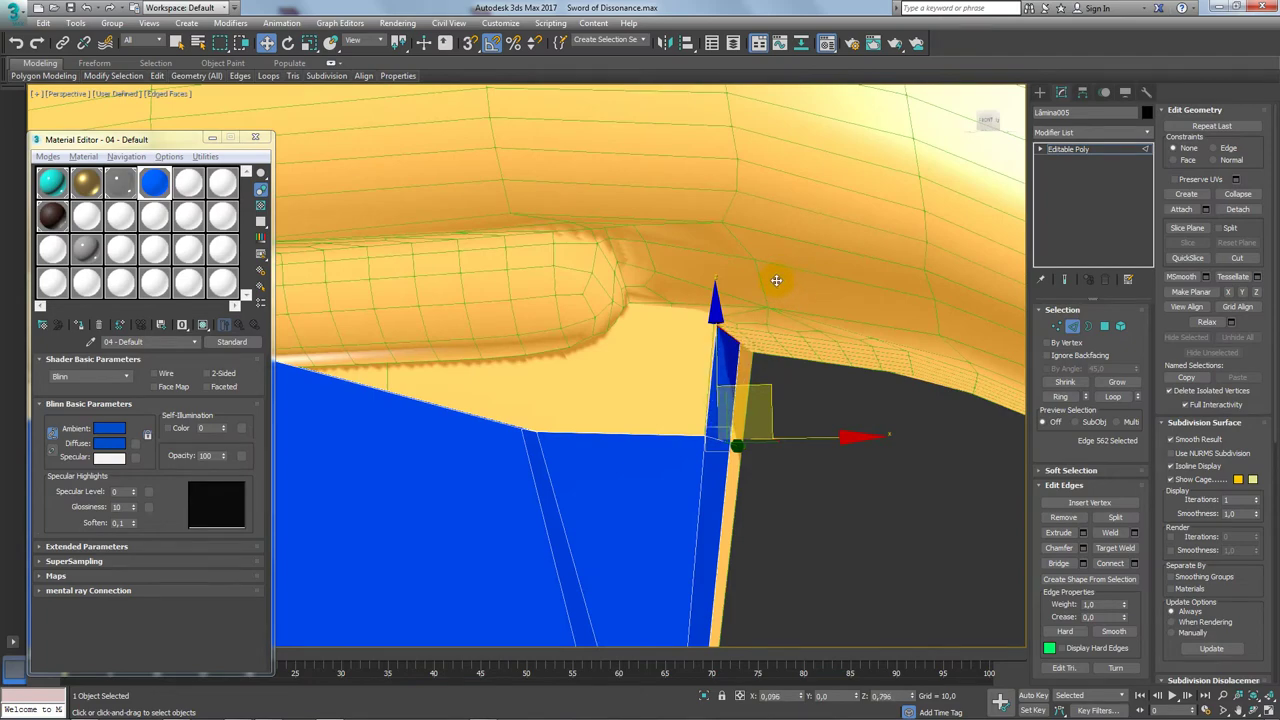
pyautogui.moveTo(777, 277)
pyautogui.keyDown('alt'); pyautogui.mouseDown(button='middle')
pyautogui.moveTo(808, 329)
pyautogui.moveTo(730, 390)
pyautogui.moveTo(783, 403)
pyautogui.mouseUp(button='middle'); pyautogui.keyUp('alt')
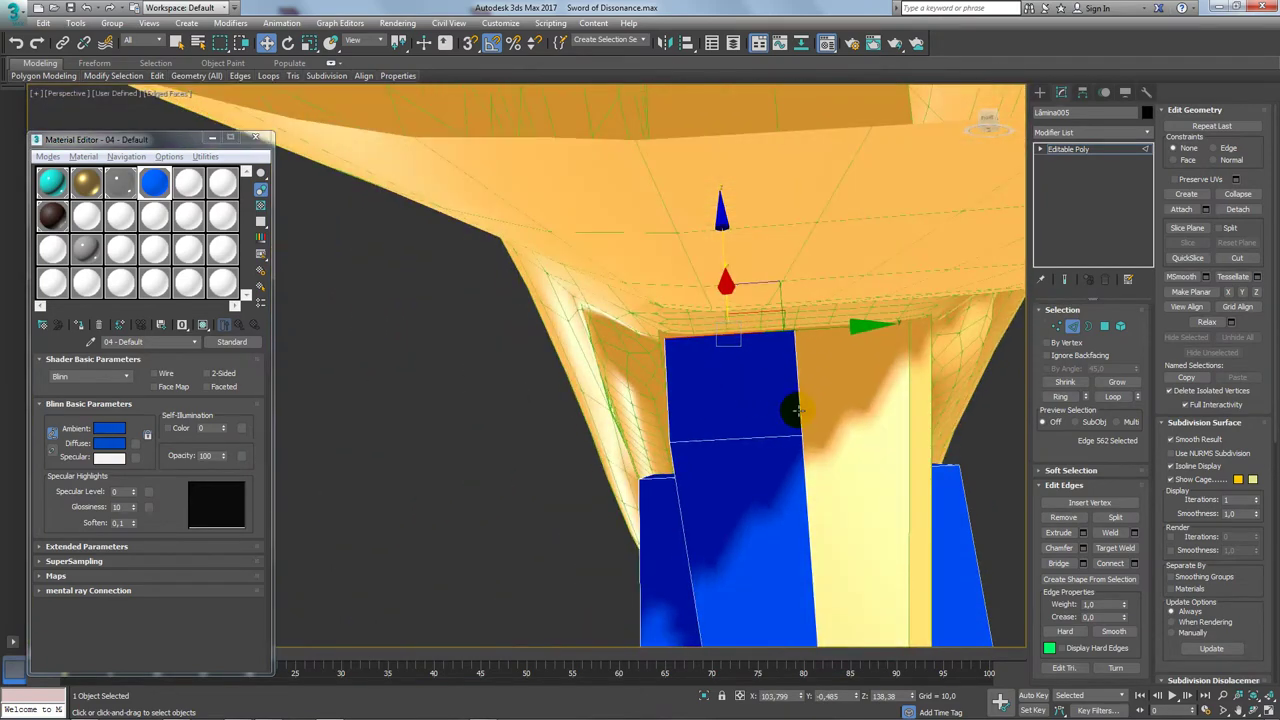
pyautogui.click(797, 410)
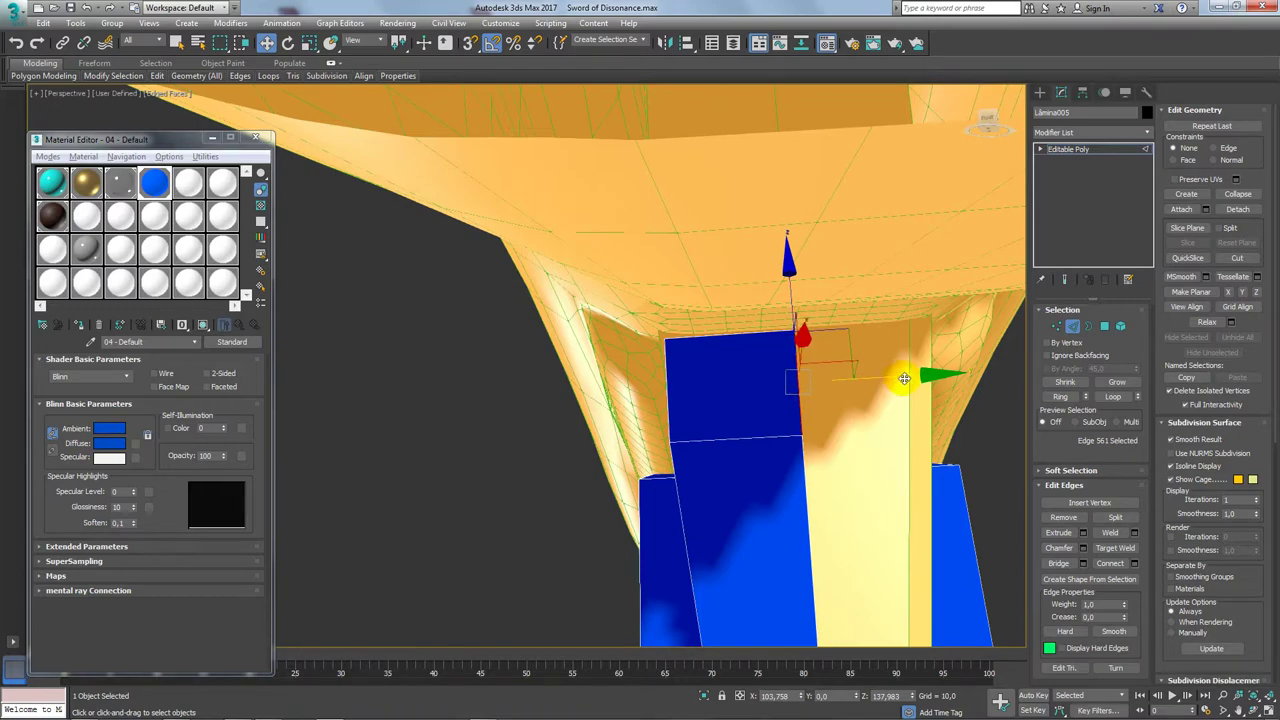
pyautogui.moveTo(904, 379); pyautogui.dragTo(867, 385)
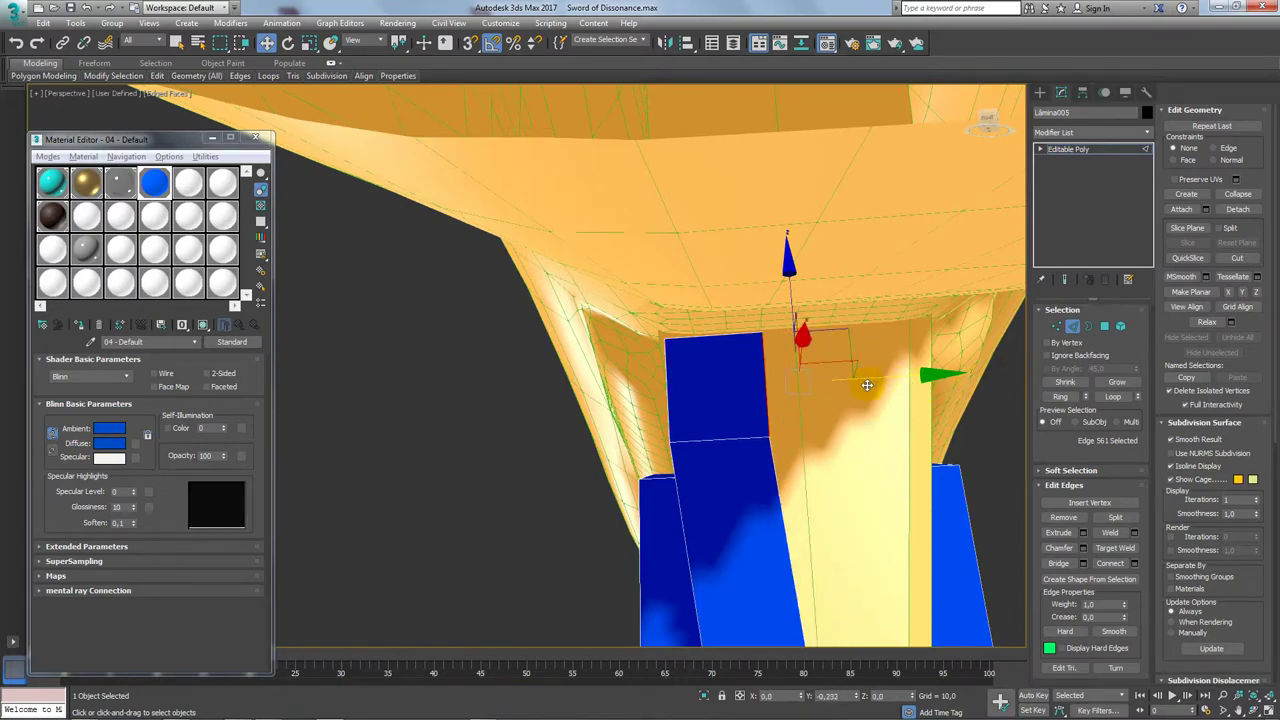
# Step: Select further panel edges, ending with the edge along its top
pyautogui.keyDown('alt'); pyautogui.moveTo(900, 380); pyautogui.dragTo(871, 454, button='middle'); pyautogui.keyUp('alt')
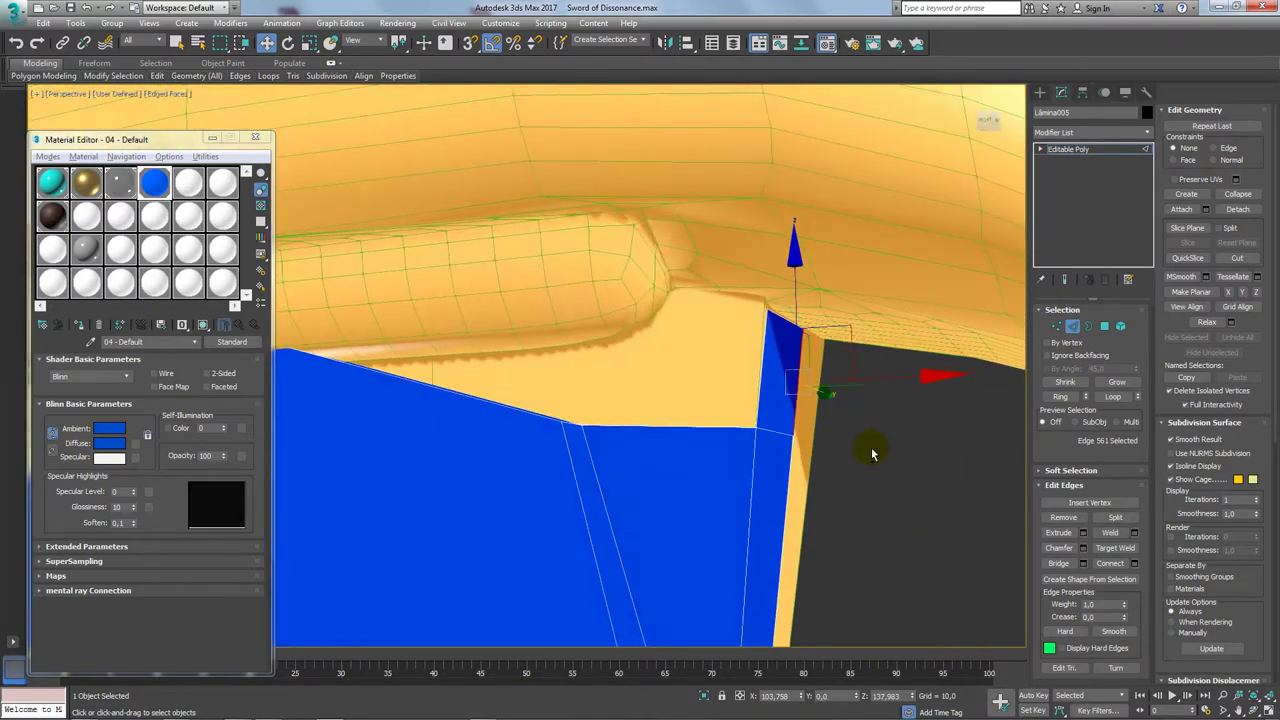
pyautogui.moveTo(767, 423)
pyautogui.keyDown('alt'); pyautogui.mouseDown(button='middle')
pyautogui.moveTo(731, 454)
pyautogui.moveTo(674, 451)
pyautogui.moveTo(802, 452)
pyautogui.moveTo(857, 429)
pyautogui.mouseUp(button='middle'); pyautogui.keyUp('alt')
pyautogui.click(674, 450)
pyautogui.click(794, 449)
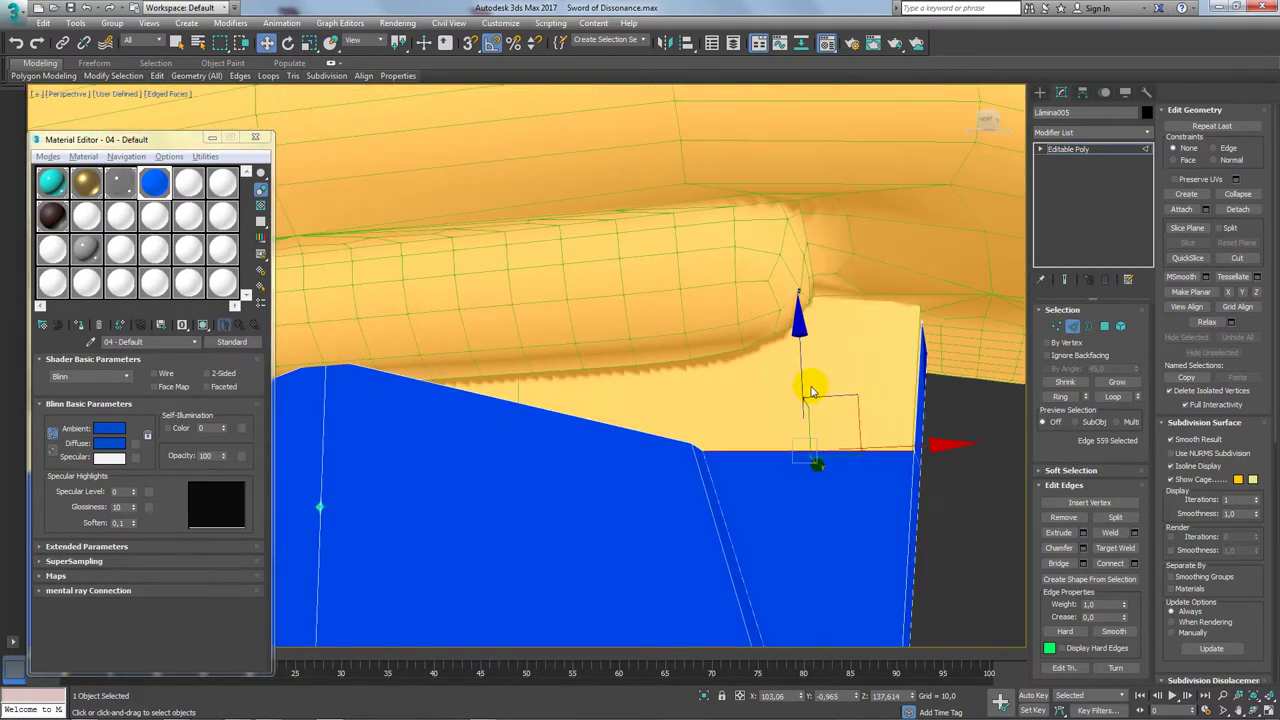
pyautogui.click(853, 393)
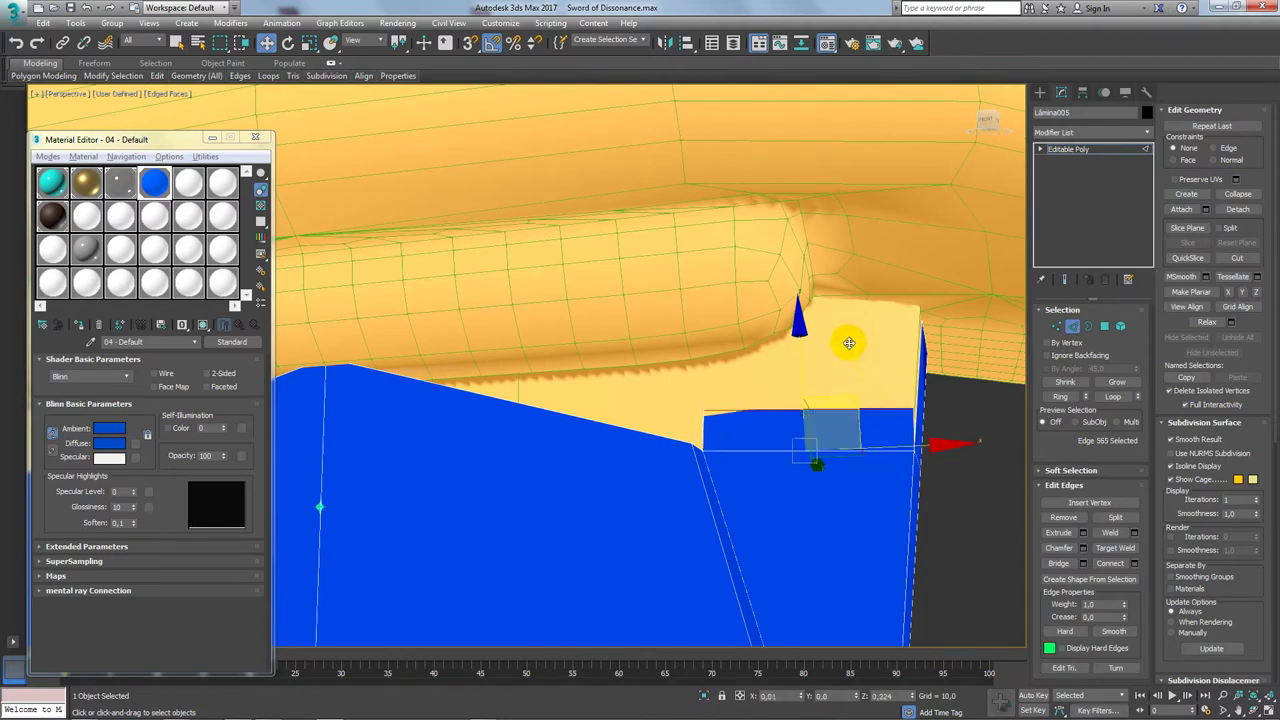
pyautogui.moveTo(846, 297)
pyautogui.keyDown('alt'); pyautogui.mouseDown(button='middle')
pyautogui.moveTo(843, 373)
pyautogui.moveTo(1066, 342)
pyautogui.mouseUp(button='middle'); pyautogui.keyUp('alt')
# Step: Target-weld the loose corner vertex onto its neighbour
pyautogui.click(1058, 328)
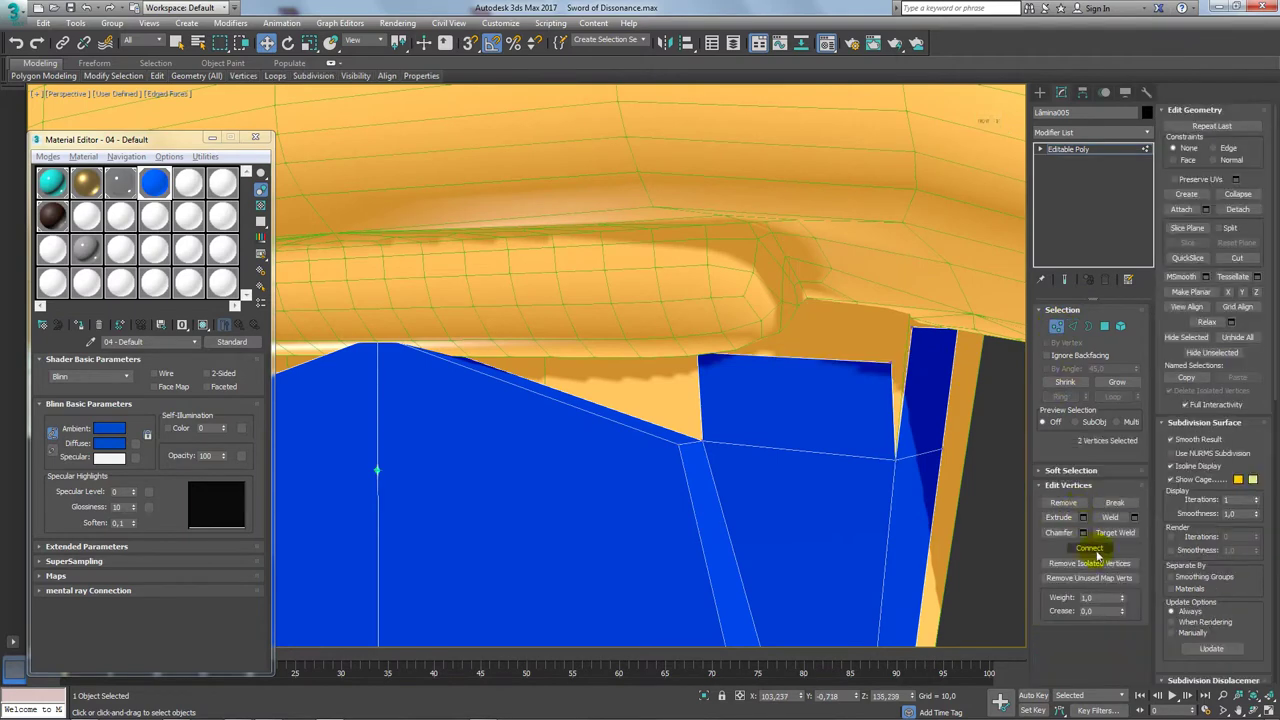
pyautogui.click(1112, 533)
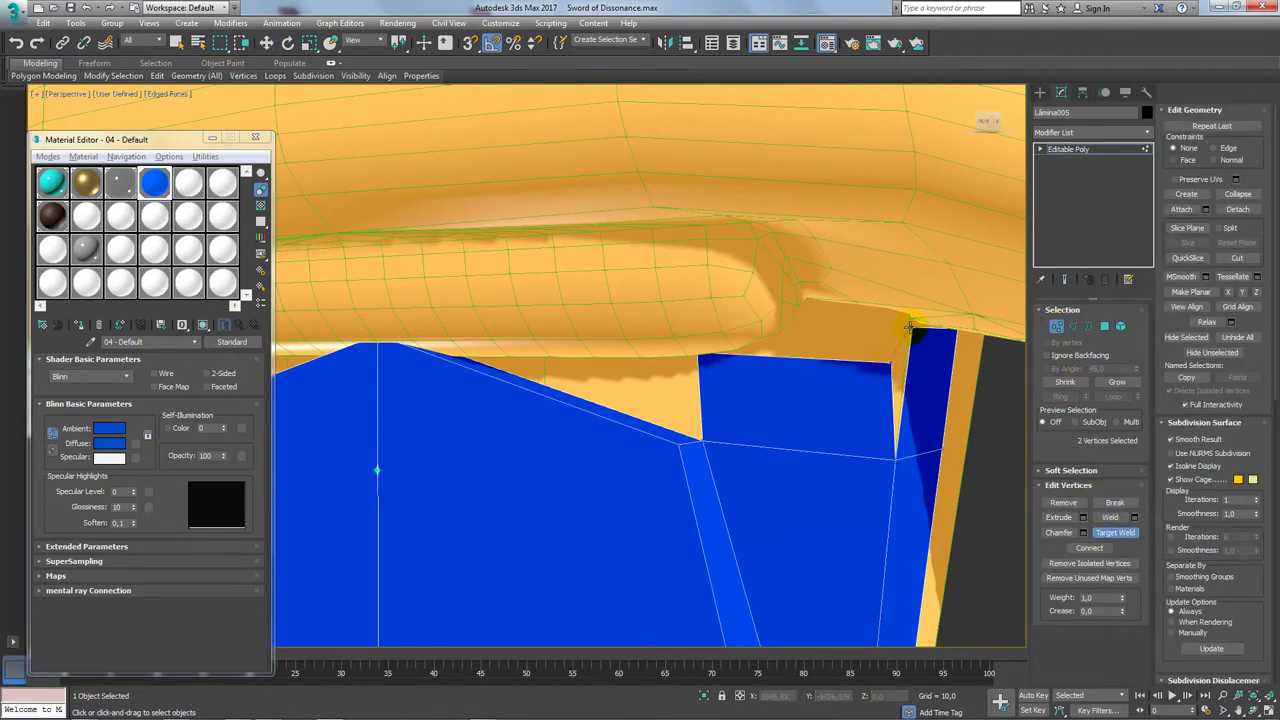
pyautogui.click(907, 330)
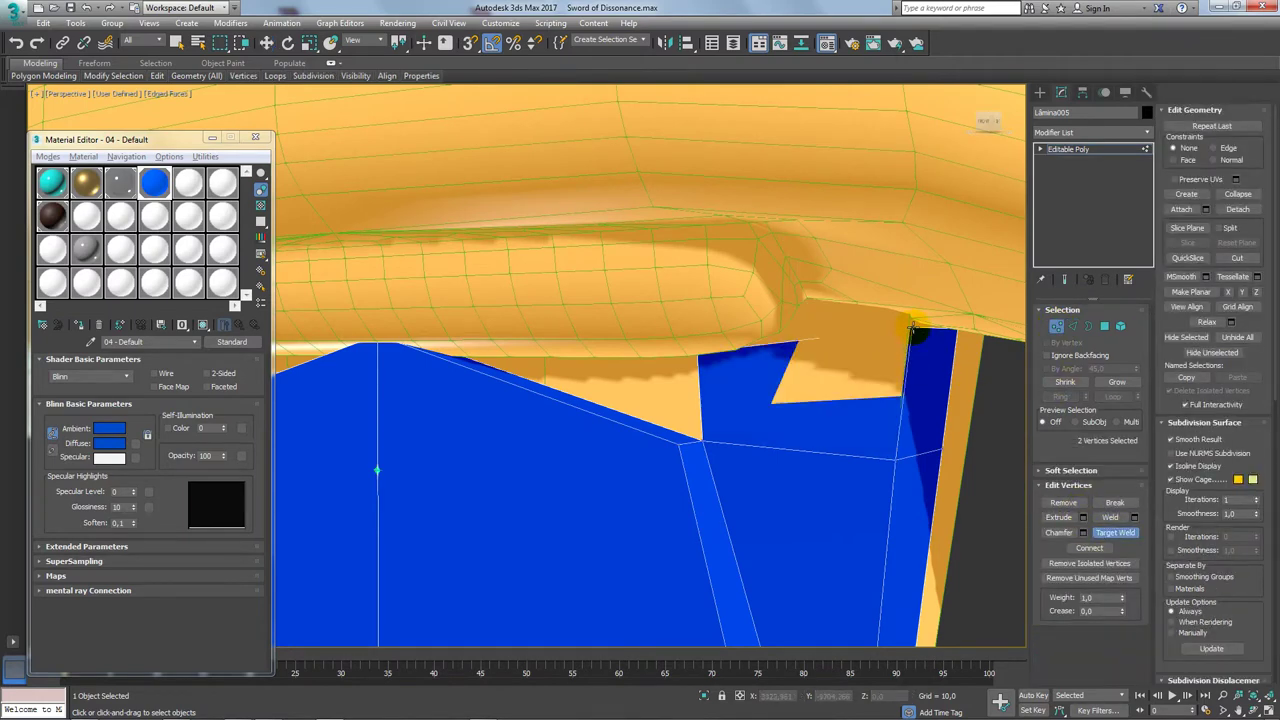
pyautogui.press('w')
pyautogui.moveTo(908, 357)
pyautogui.keyDown('alt'); pyautogui.mouseDown(button='middle')
pyautogui.moveTo(894, 349)
pyautogui.moveTo(937, 323)
pyautogui.moveTo(789, 386)
pyautogui.moveTo(806, 406)
pyautogui.moveTo(723, 390)
pyautogui.moveTo(790, 318)
pyautogui.moveTo(757, 309)
pyautogui.mouseUp(button='middle'); pyautogui.keyUp('alt')
# Step: Pull corner vertex 290 up to meet the yellow guard
pyautogui.click(710, 362)
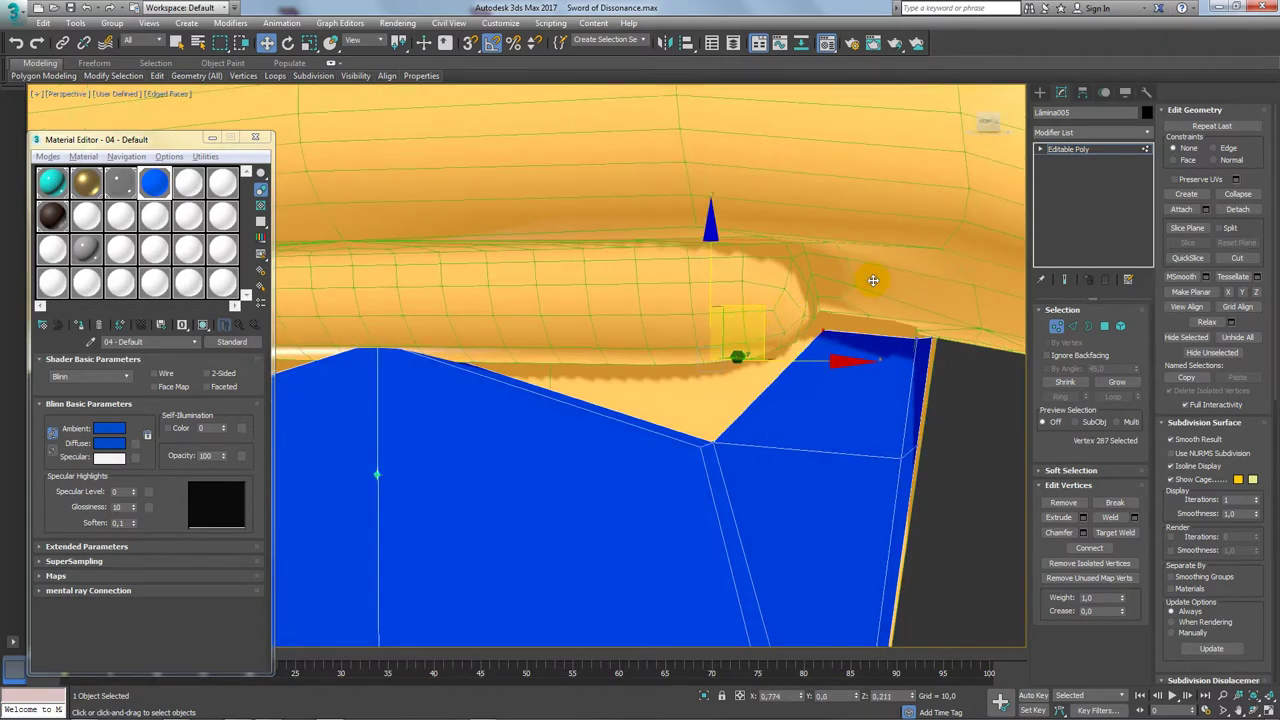
pyautogui.moveTo(872, 264)
pyautogui.keyDown('alt'); pyautogui.mouseDown(button='middle')
pyautogui.moveTo(846, 334)
pyautogui.moveTo(814, 337)
pyautogui.moveTo(826, 409)
pyautogui.moveTo(806, 390)
pyautogui.moveTo(760, 420)
pyautogui.moveTo(800, 403)
pyautogui.moveTo(818, 412)
pyautogui.moveTo(766, 426)
pyautogui.moveTo(890, 410)
pyautogui.mouseUp(button='middle'); pyautogui.keyUp('alt')
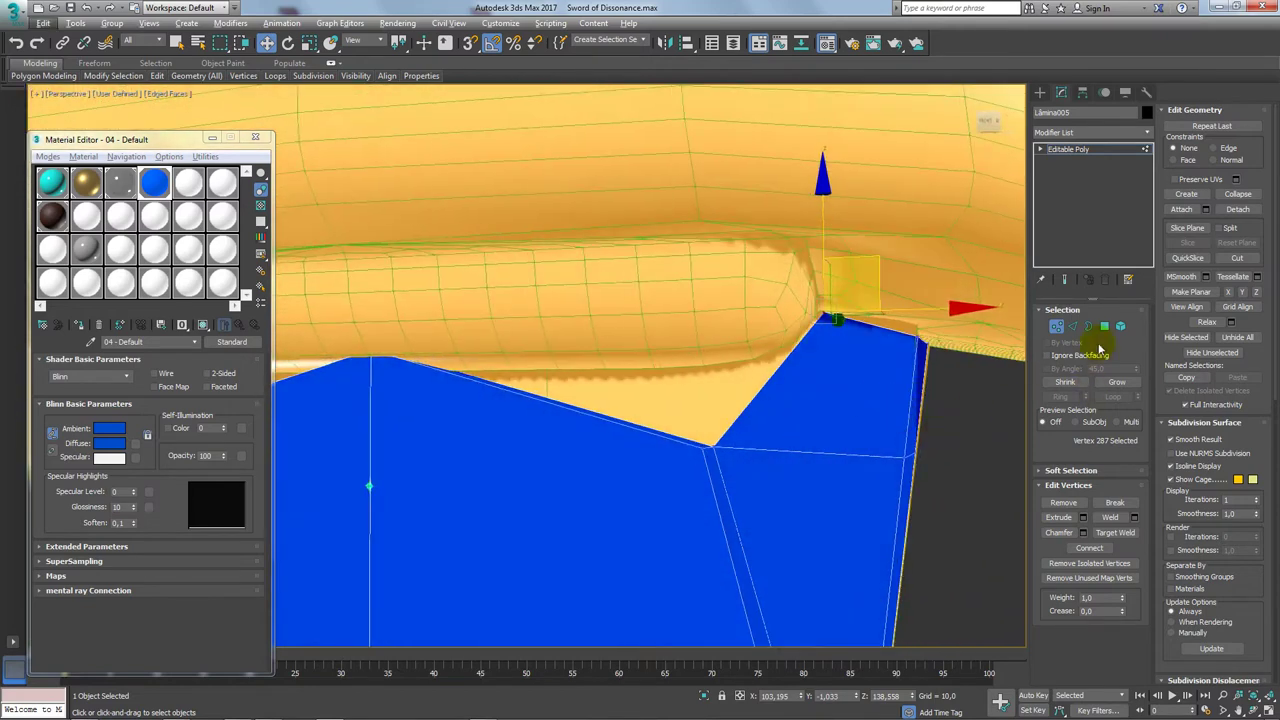
pyautogui.click(1072, 326)
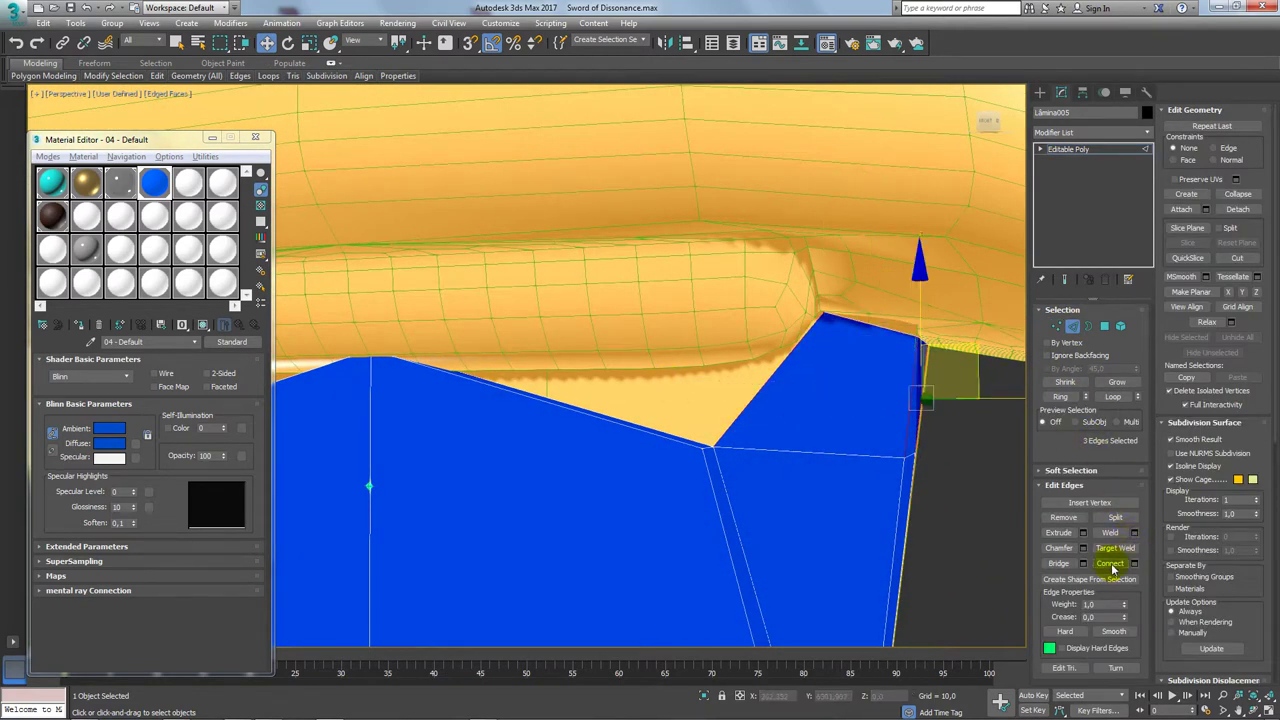
pyautogui.click(1057, 326)
pyautogui.click(767, 380)
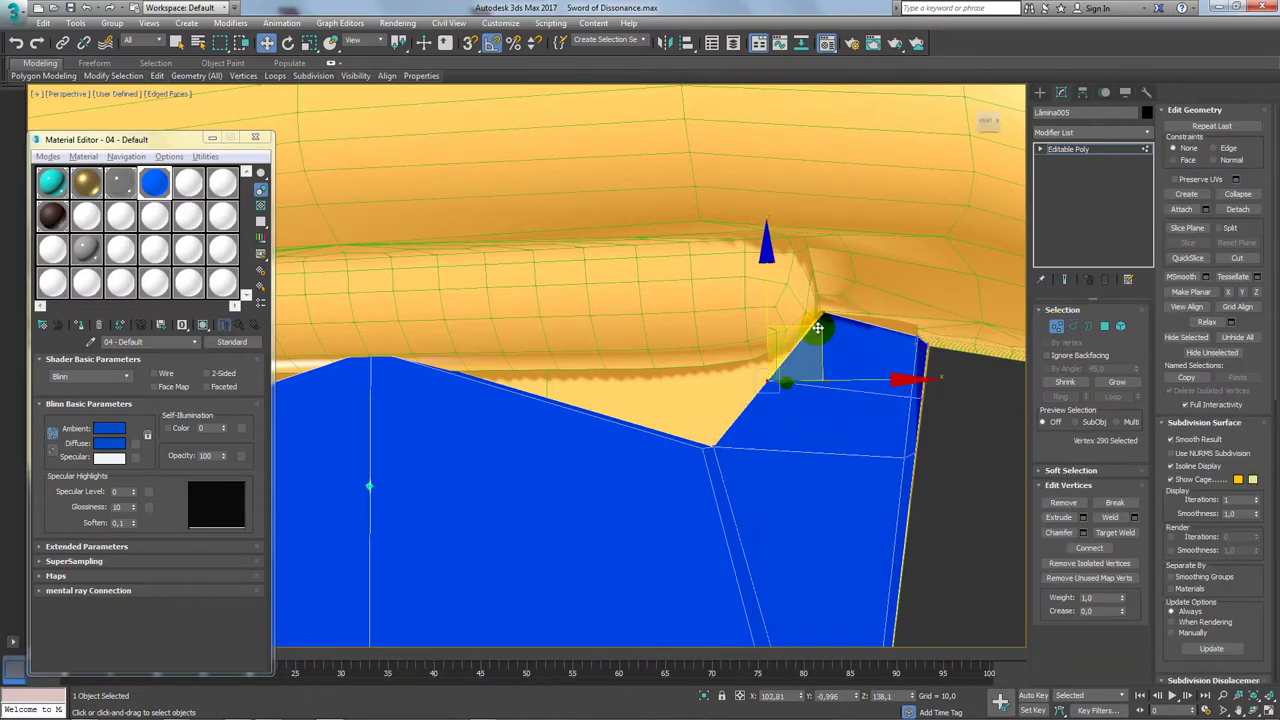
pyautogui.moveTo(817, 327); pyautogui.dragTo(846, 306)
pyautogui.moveTo(844, 301)
pyautogui.keyDown('alt'); pyautogui.mouseDown(button='middle')
pyautogui.moveTo(886, 362)
pyautogui.moveTo(837, 394)
pyautogui.moveTo(737, 400)
pyautogui.mouseUp(button='middle'); pyautogui.keyUp('alt')
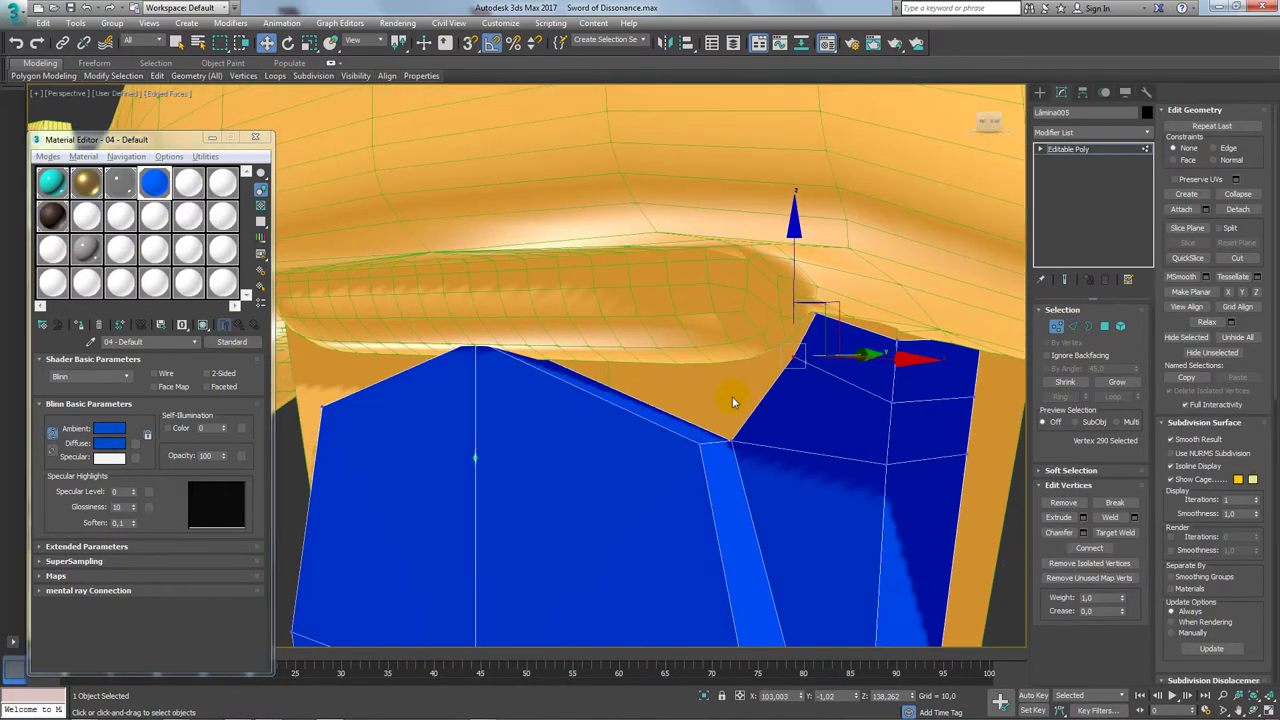
pyautogui.keyDown('alt'); pyautogui.moveTo(609, 400); pyautogui.dragTo(617, 399, button='middle'); pyautogui.keyUp('alt')
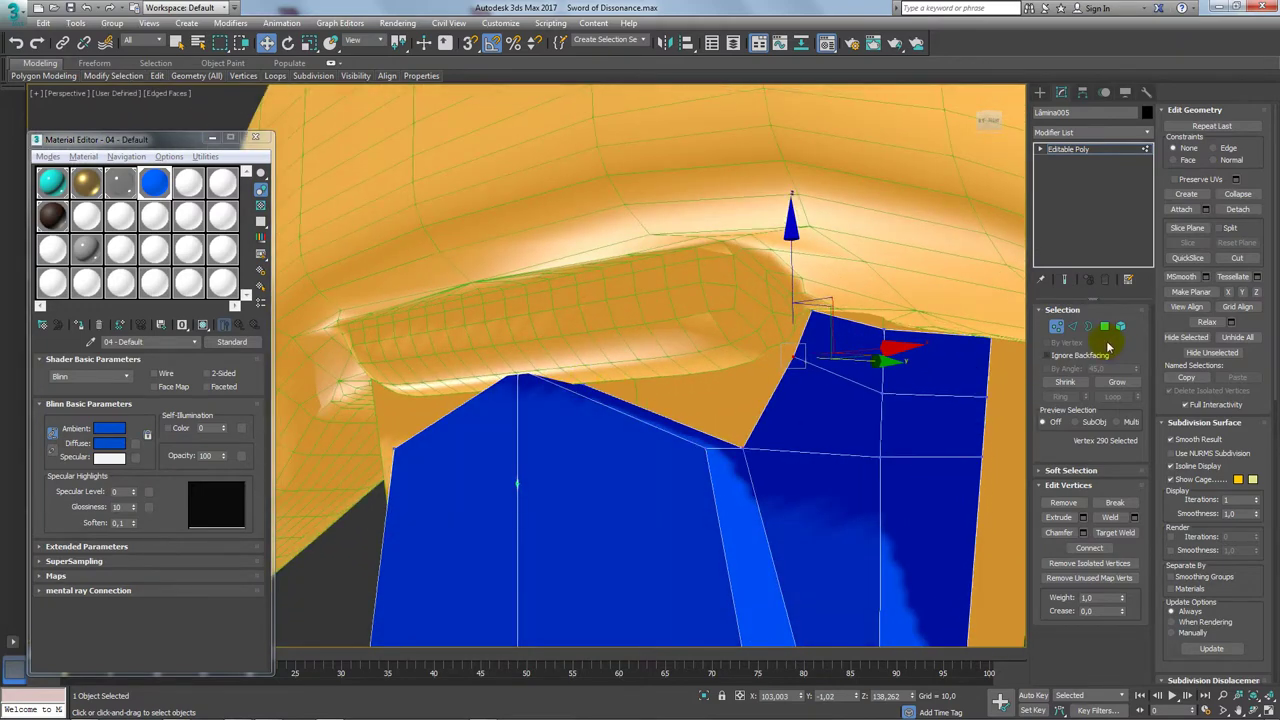
pyautogui.click(1089, 327)
# Step: Select edges along the blue panel's top and orbit to a side view
pyautogui.click(660, 418)
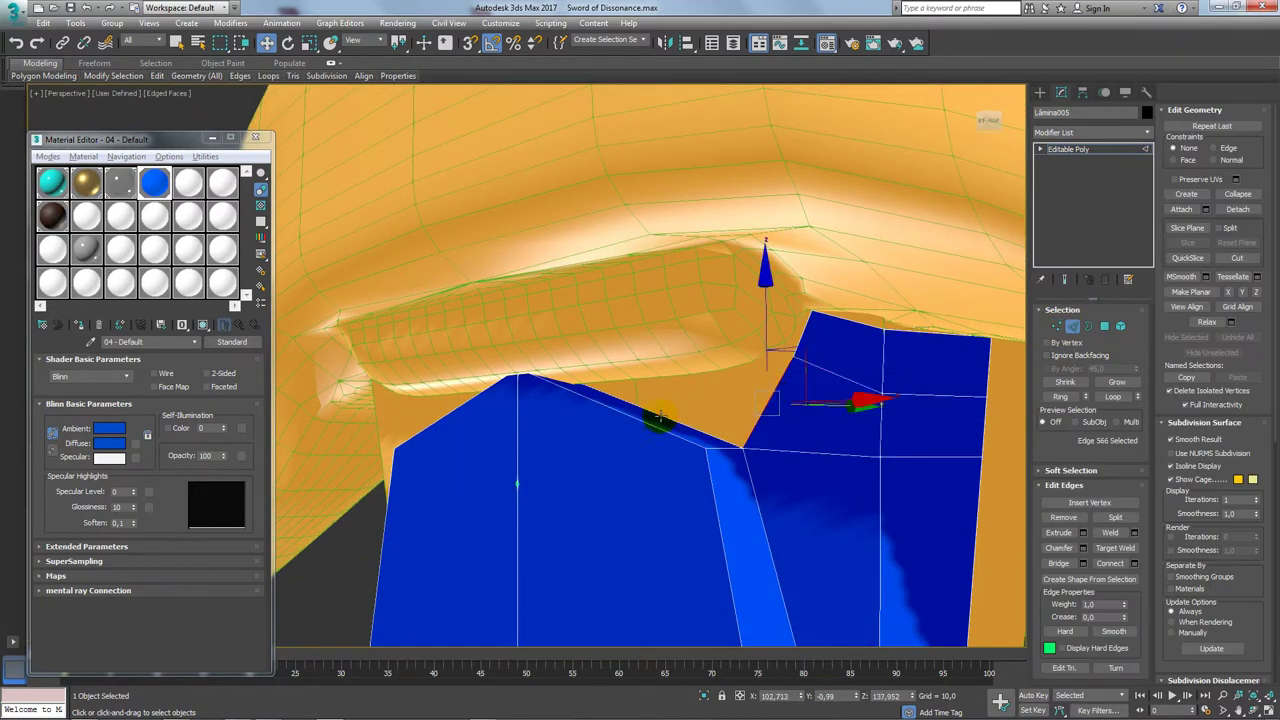
pyautogui.keyDown('ctrl'); pyautogui.click(652, 412); pyautogui.keyUp('ctrl')
pyautogui.click(658, 416)
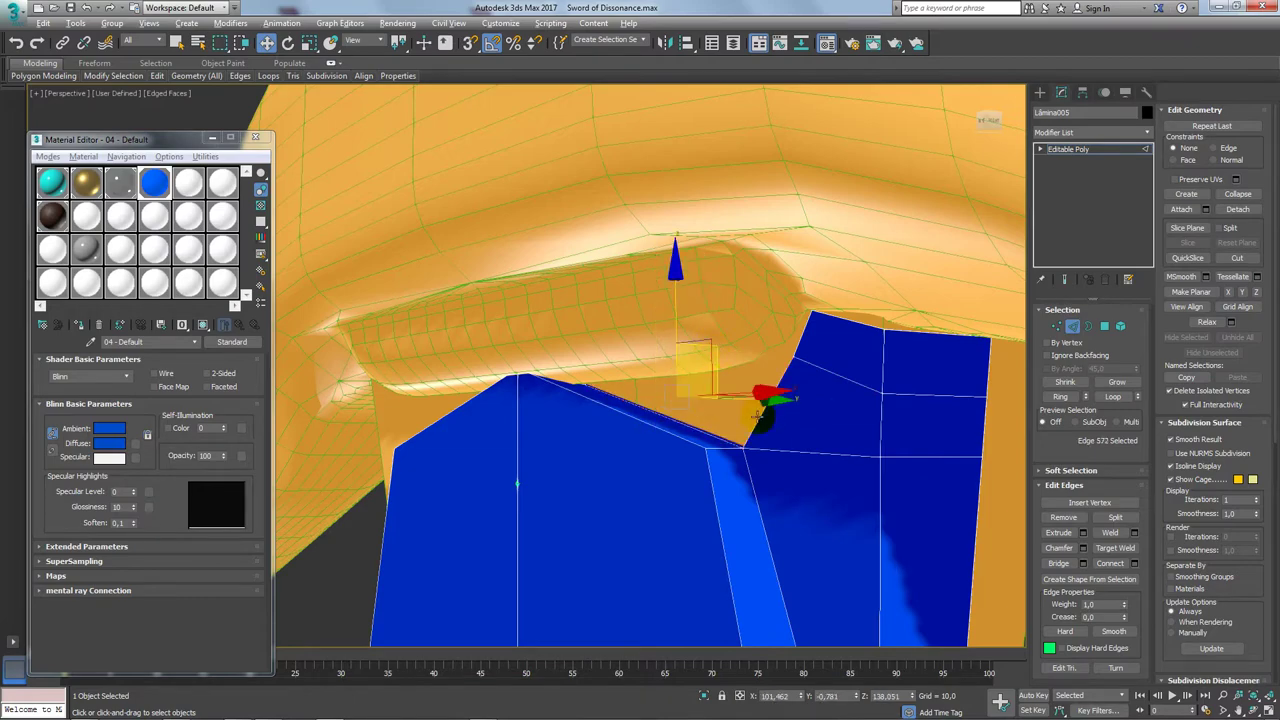
pyautogui.keyDown('alt'); pyautogui.moveTo(763, 406); pyautogui.dragTo(724, 448, button='middle'); pyautogui.keyUp('alt')
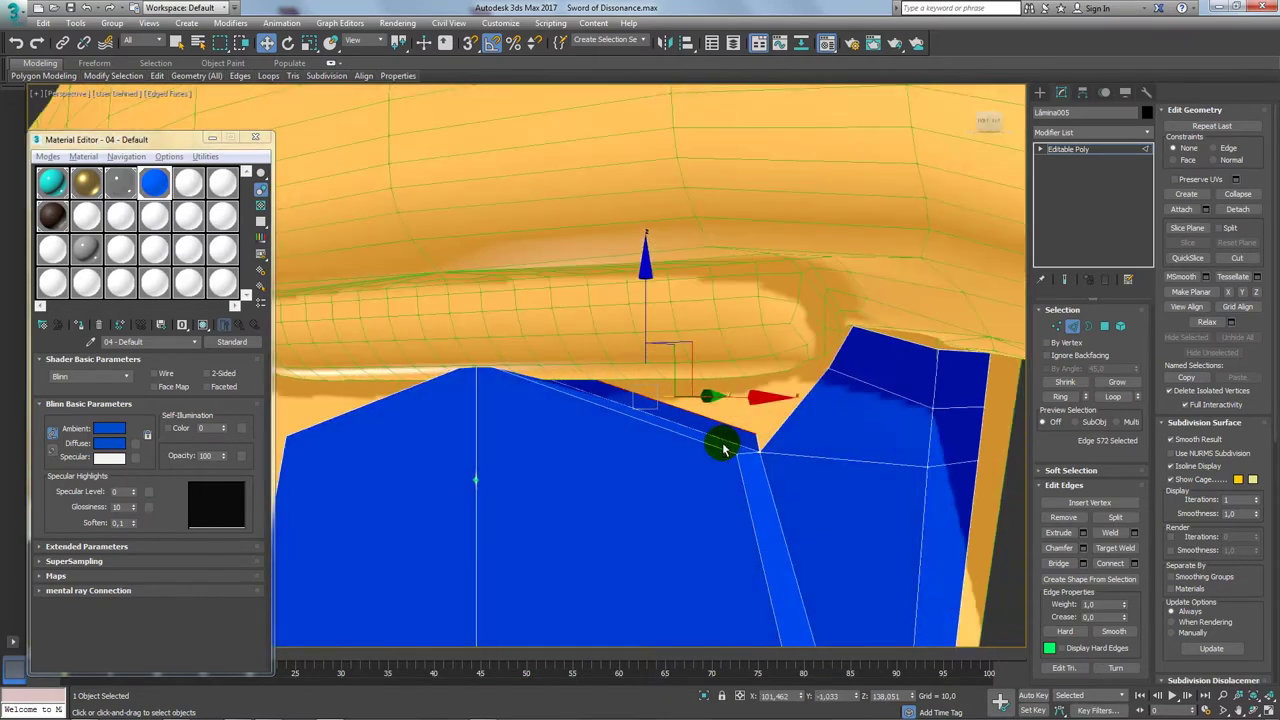
# Step: Target Weld the blue panel's corner vertex onto the notch vertex
pyautogui.click(1108, 550)
pyautogui.click(792, 404)
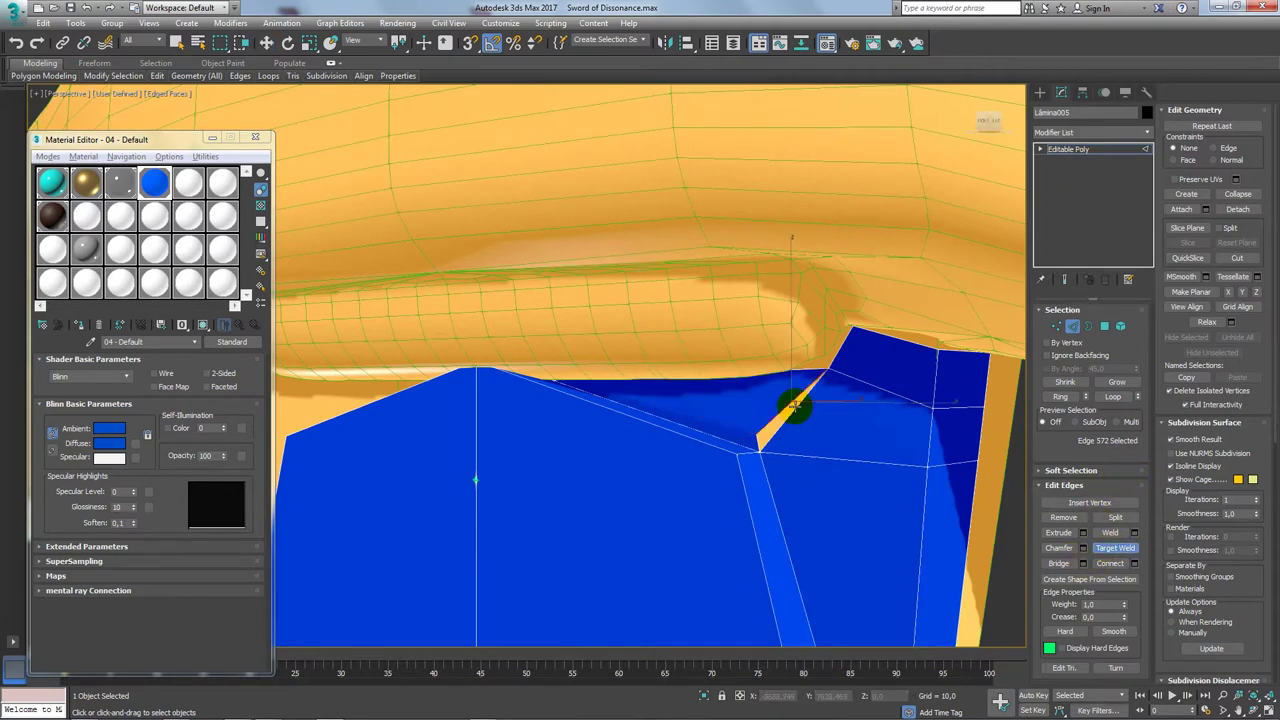
pyautogui.rightClick(810, 405)
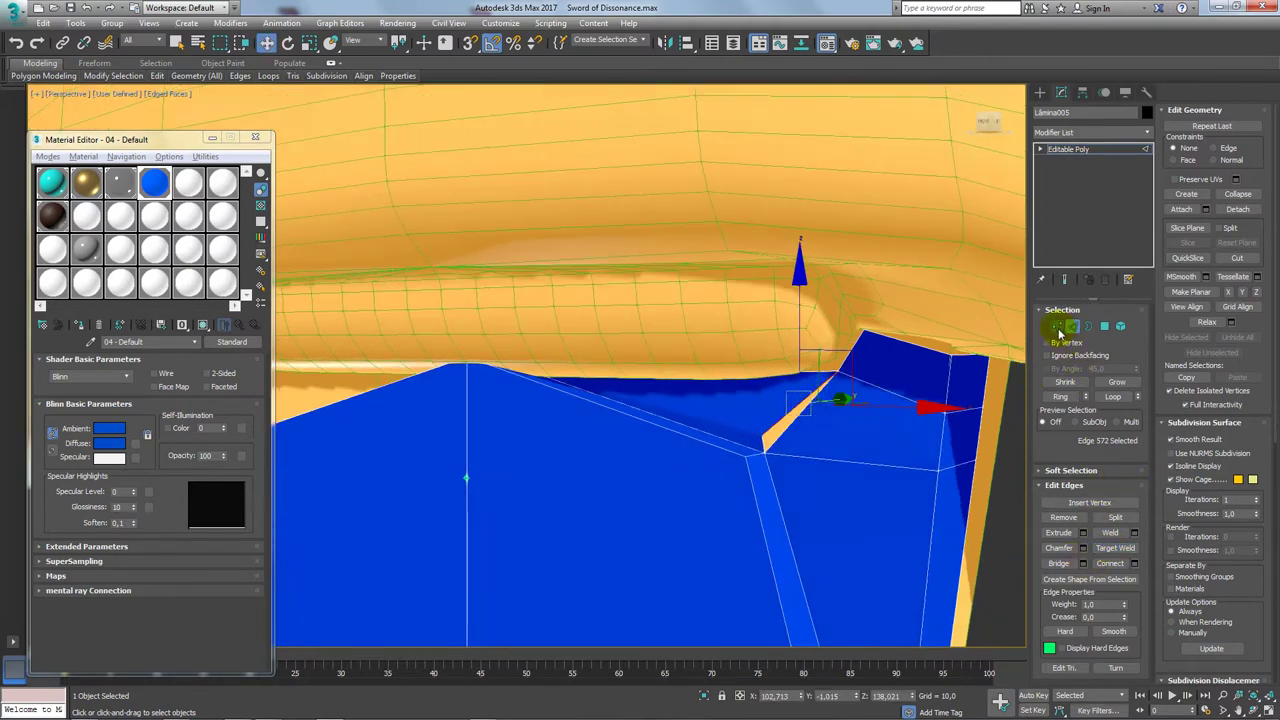
pyautogui.click(1057, 326)
pyautogui.click(1119, 532)
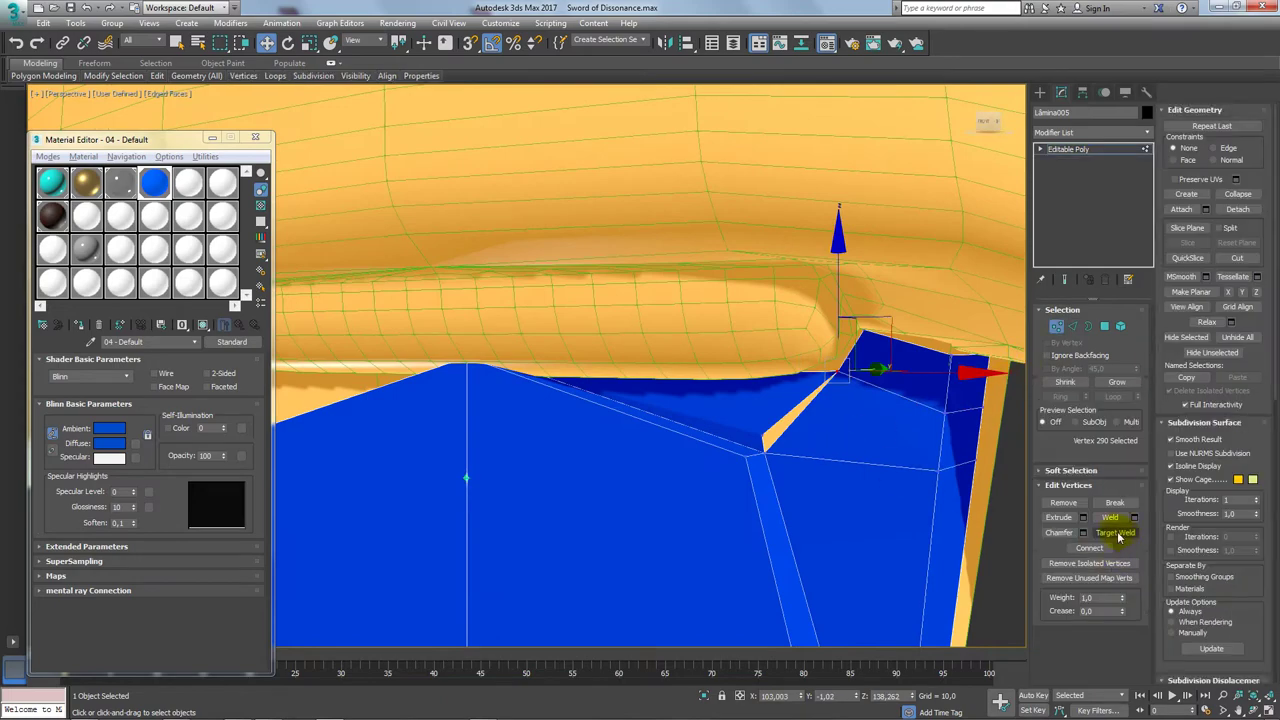
pyautogui.rightClick(779, 437)
pyautogui.moveTo(775, 433)
pyautogui.keyDown('alt'); pyautogui.mouseDown(button='middle')
pyautogui.moveTo(826, 405)
pyautogui.moveTo(772, 428)
pyautogui.moveTo(997, 364)
pyautogui.mouseUp(button='middle'); pyautogui.keyUp('alt')
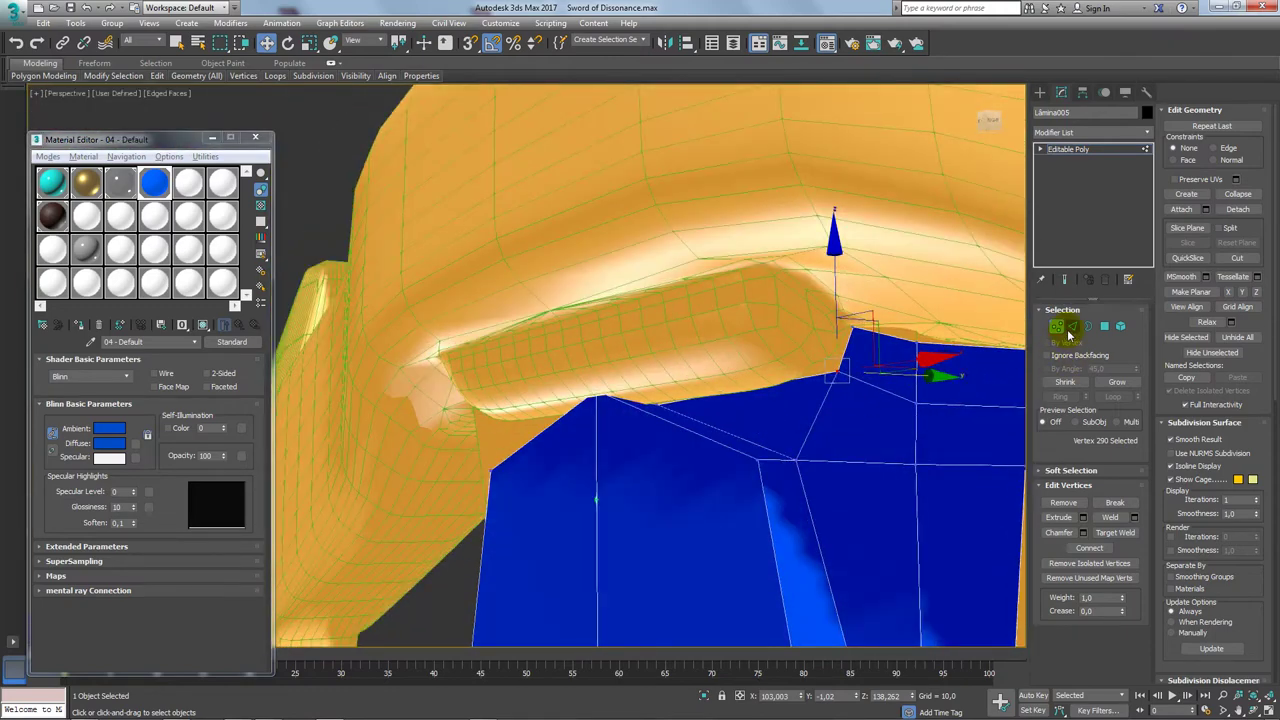
# Step: Select edges along the blue panel's top from new viewing angles
pyautogui.click(1071, 328)
pyautogui.click(842, 352)
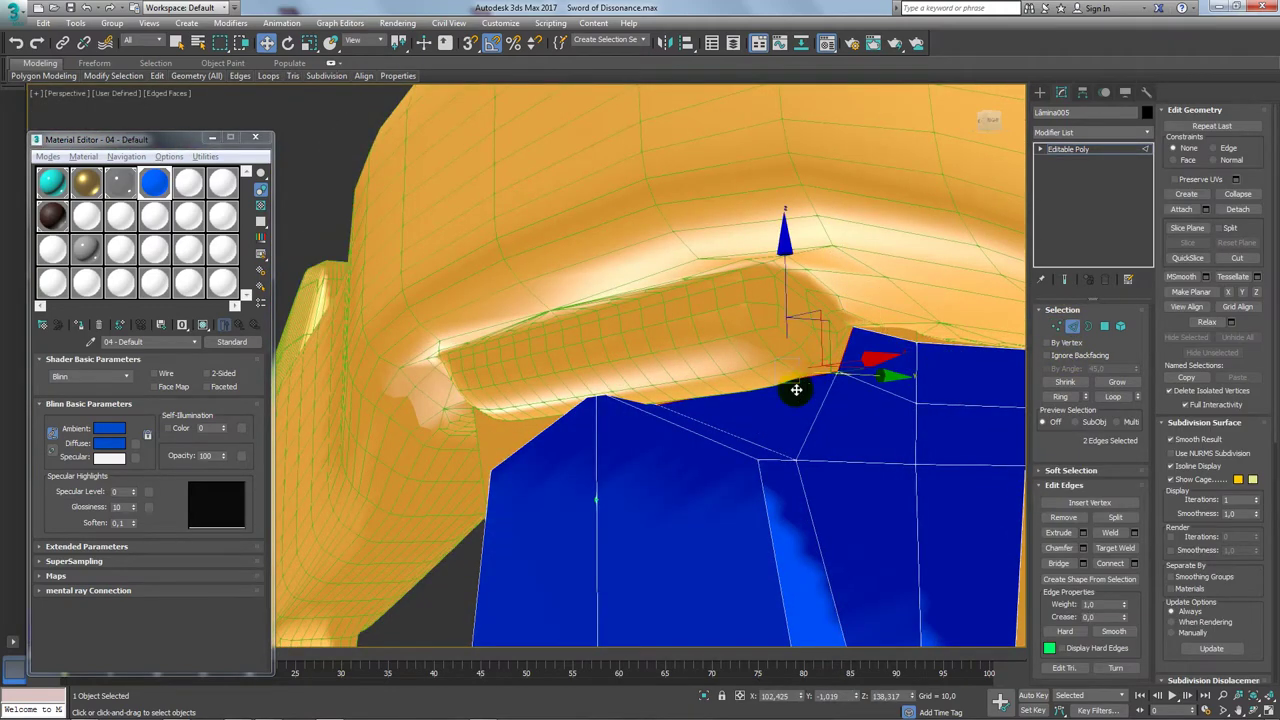
pyautogui.keyDown('alt'); pyautogui.moveTo(647, 414); pyautogui.dragTo(798, 432, button='middle'); pyautogui.keyUp('alt')
pyautogui.click(663, 419)
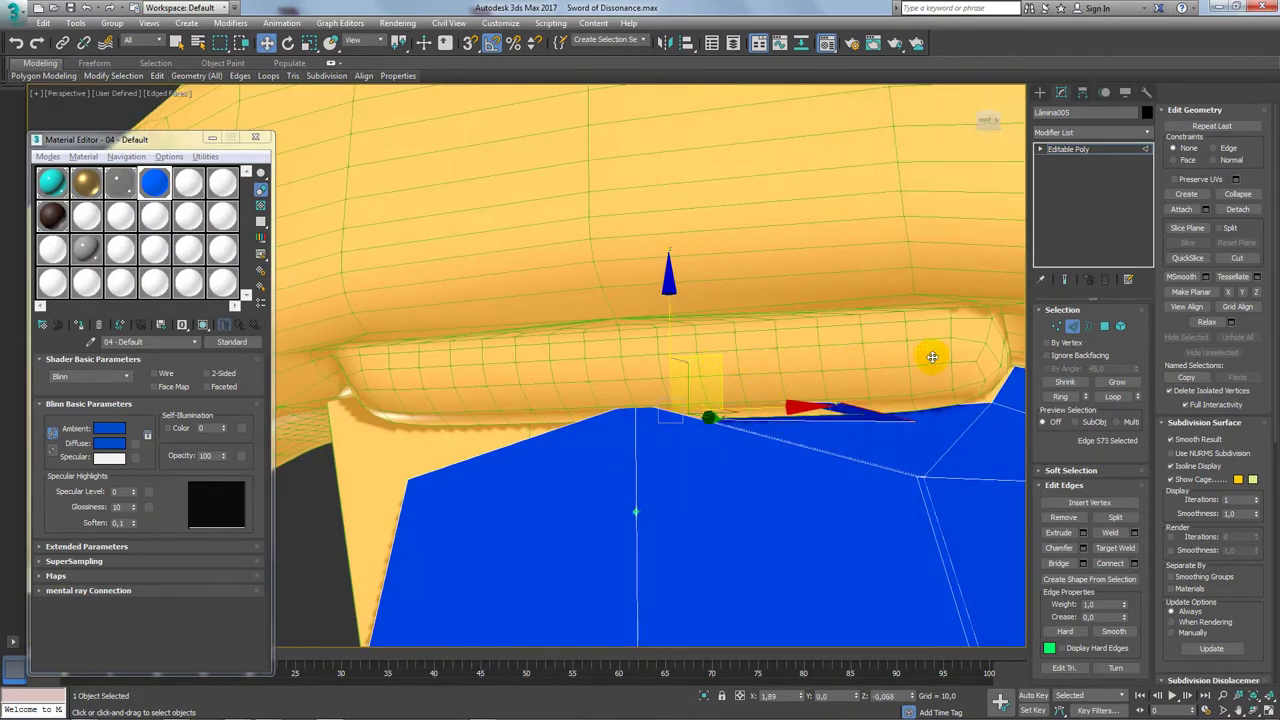
pyautogui.moveTo(979, 345)
pyautogui.keyDown('alt'); pyautogui.mouseDown(button='middle')
pyautogui.moveTo(781, 436)
pyautogui.moveTo(755, 671)
pyautogui.moveTo(766, 408)
pyautogui.moveTo(677, 403)
pyautogui.moveTo(731, 429)
pyautogui.moveTo(778, 420)
pyautogui.moveTo(829, 374)
pyautogui.mouseUp(button='middle'); pyautogui.keyUp('alt')
# Step: Target Weld the stray vertex into its neighbour and unhide the yellow sword mesh
pyautogui.click(1054, 333)
pyautogui.keyDown('alt'); pyautogui.moveTo(677, 408); pyautogui.dragTo(718, 405, button='middle'); pyautogui.keyUp('alt')
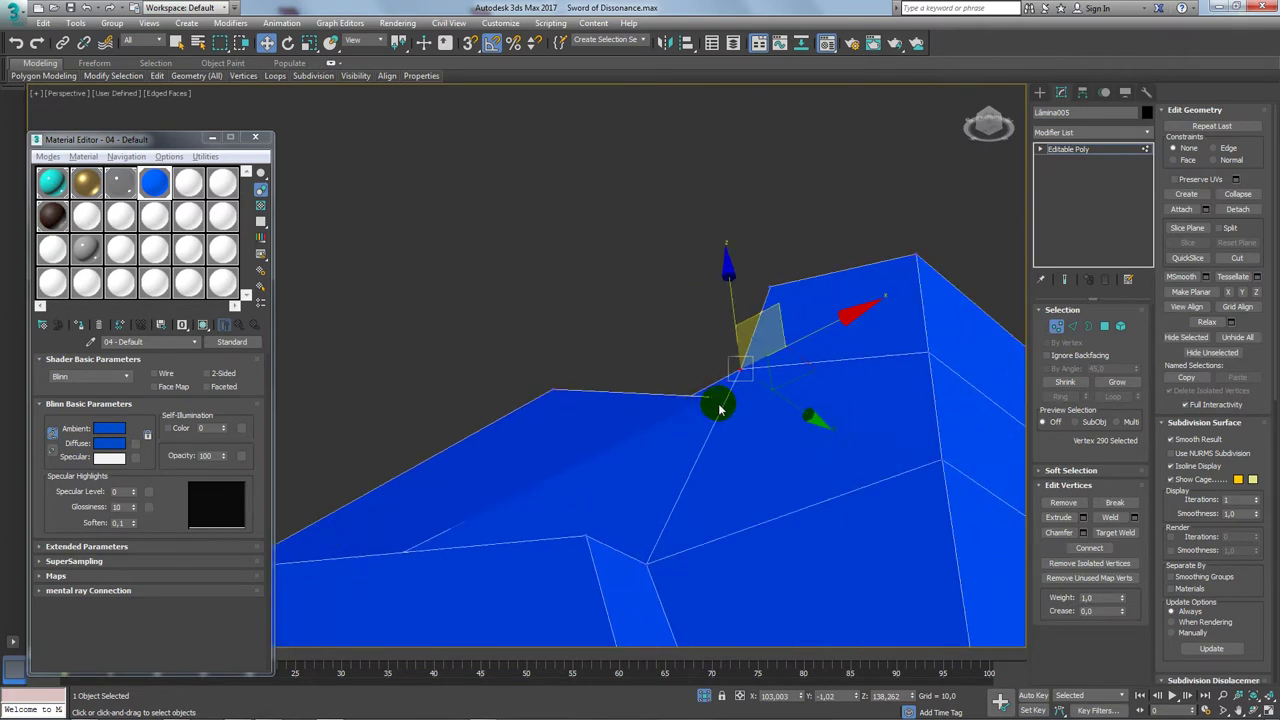
pyautogui.click(1118, 535)
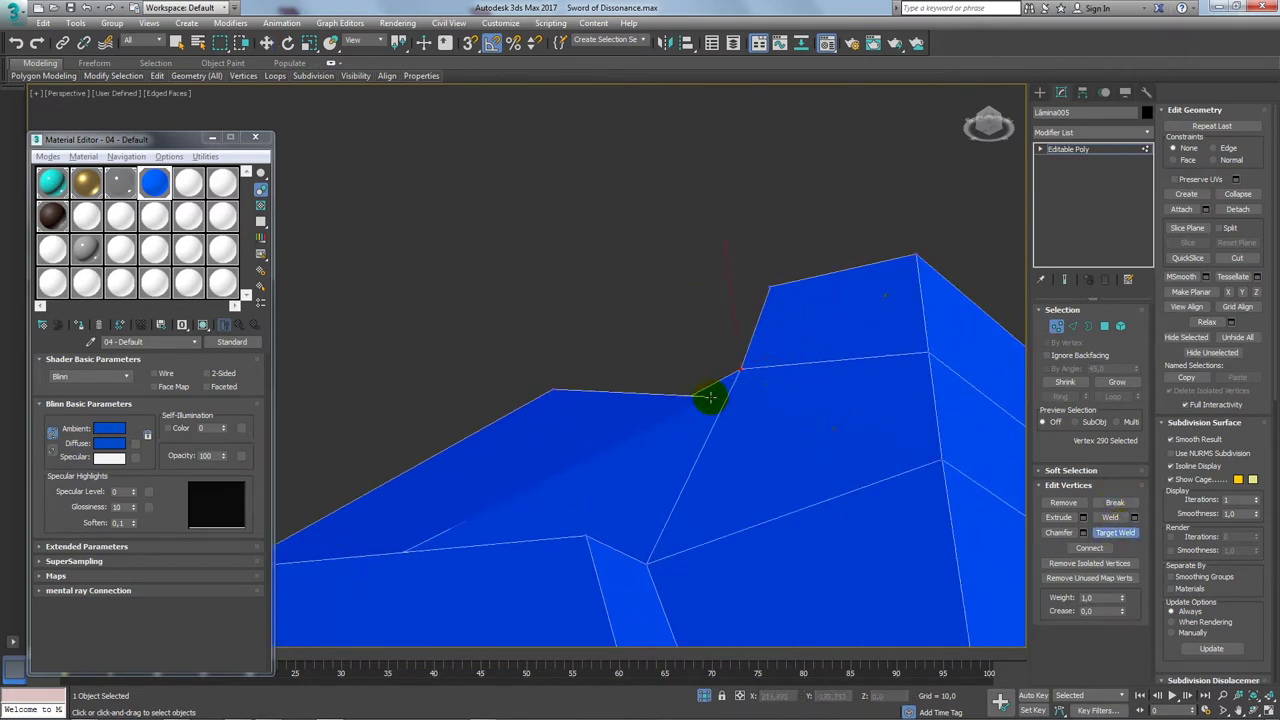
pyautogui.click(737, 371)
pyautogui.click(551, 388)
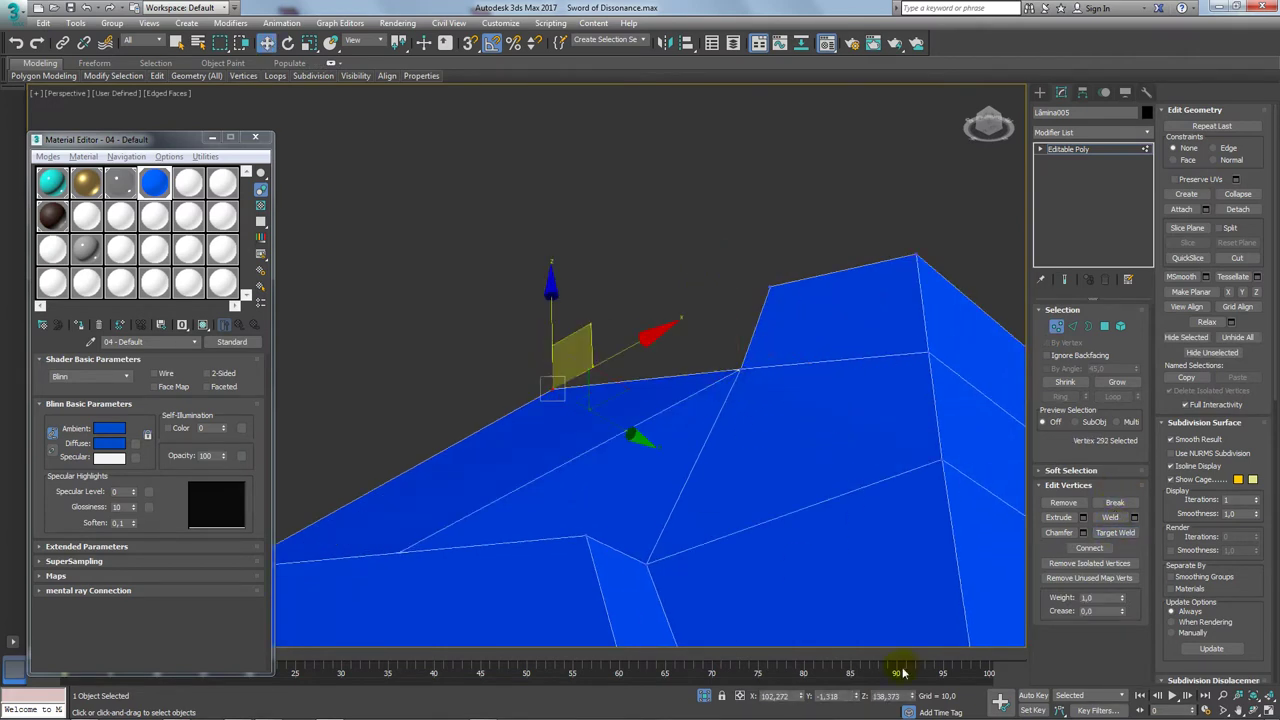
pyautogui.click(705, 696)
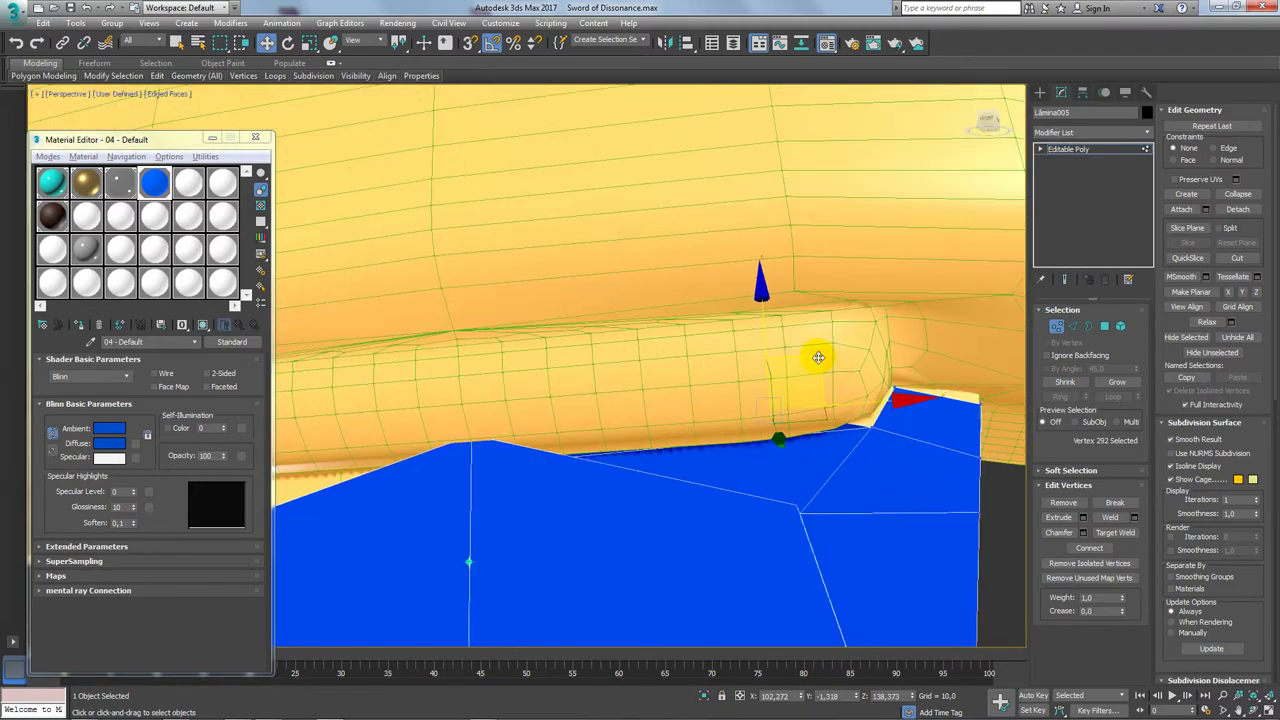
# Step: Lower the vertices along the panel's top edge toward the yellow lip
pyautogui.moveTo(818, 357); pyautogui.dragTo(890, 369)
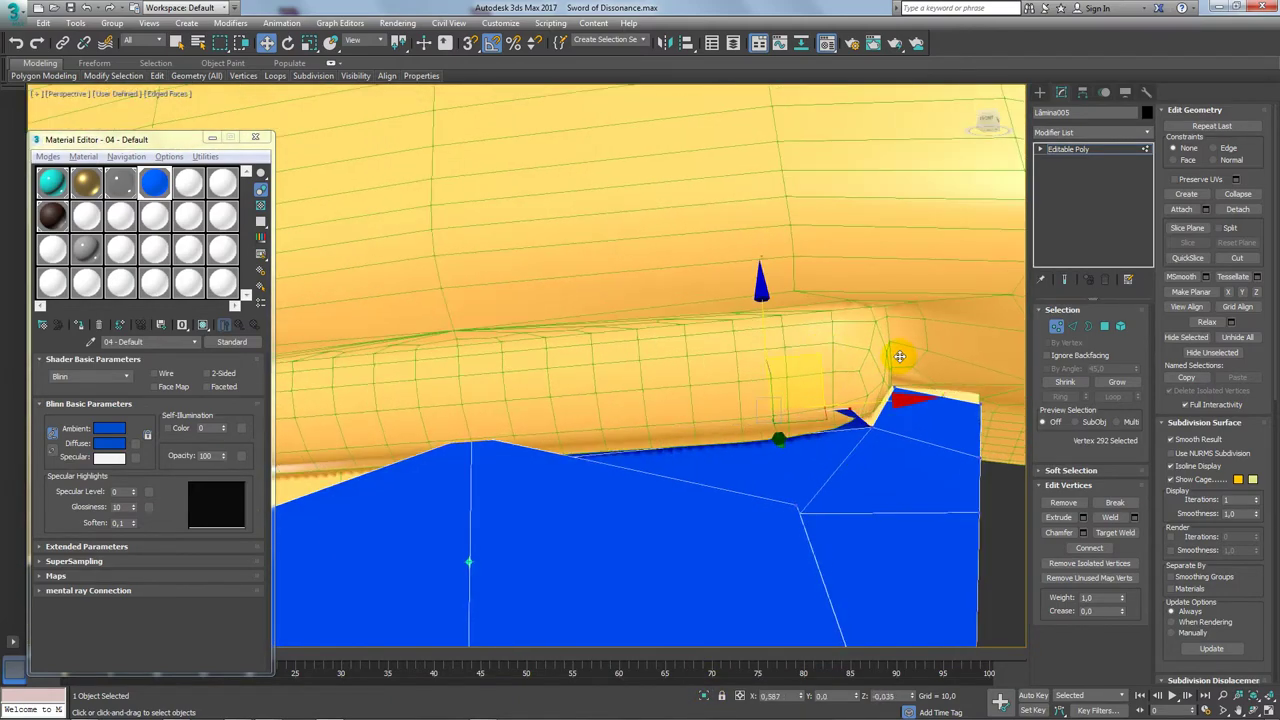
pyautogui.moveTo(900, 357)
pyautogui.keyDown('alt'); pyautogui.mouseDown(button='middle')
pyautogui.moveTo(828, 436)
pyautogui.moveTo(893, 356)
pyautogui.mouseUp(button='middle'); pyautogui.keyUp('alt')
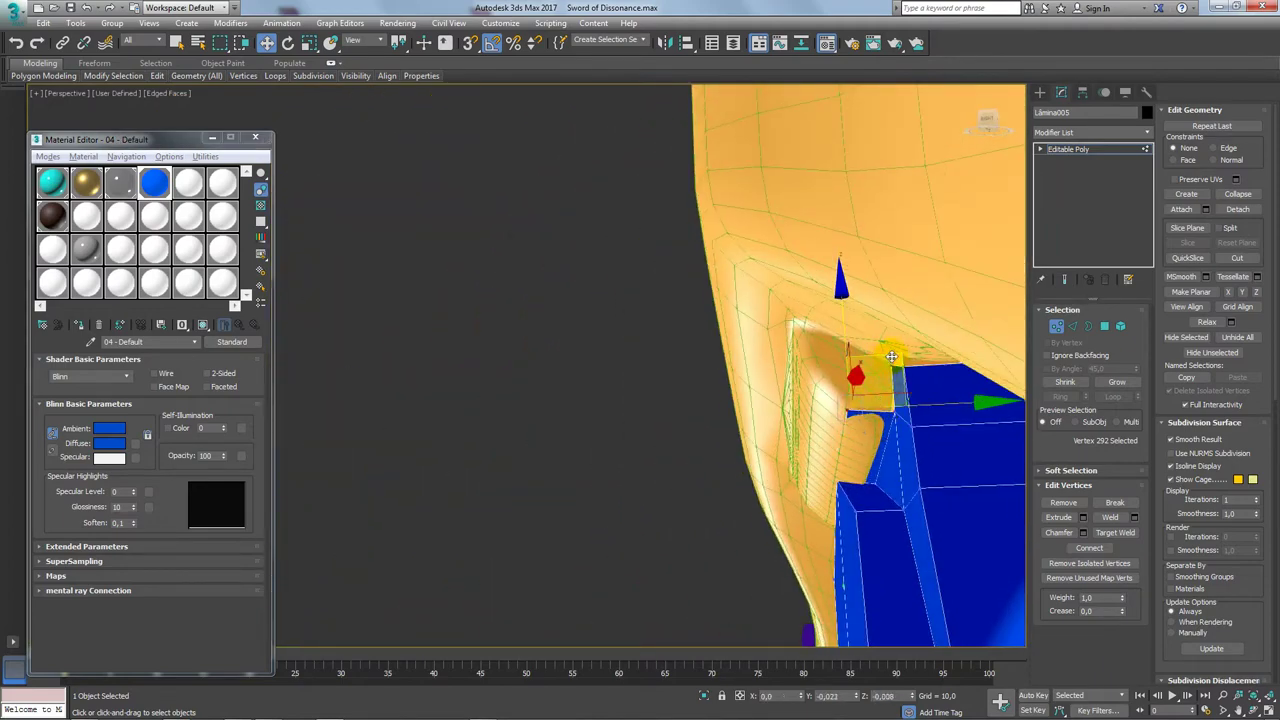
pyautogui.moveTo(890, 353)
pyautogui.keyDown('alt'); pyautogui.mouseDown(button='middle')
pyautogui.moveTo(843, 471)
pyautogui.moveTo(877, 486)
pyautogui.moveTo(717, 463)
pyautogui.moveTo(760, 468)
pyautogui.moveTo(763, 451)
pyautogui.moveTo(774, 457)
pyautogui.moveTo(762, 449)
pyautogui.mouseUp(button='middle'); pyautogui.keyUp('alt')
pyautogui.moveTo(796, 483); pyautogui.dragTo(846, 470)
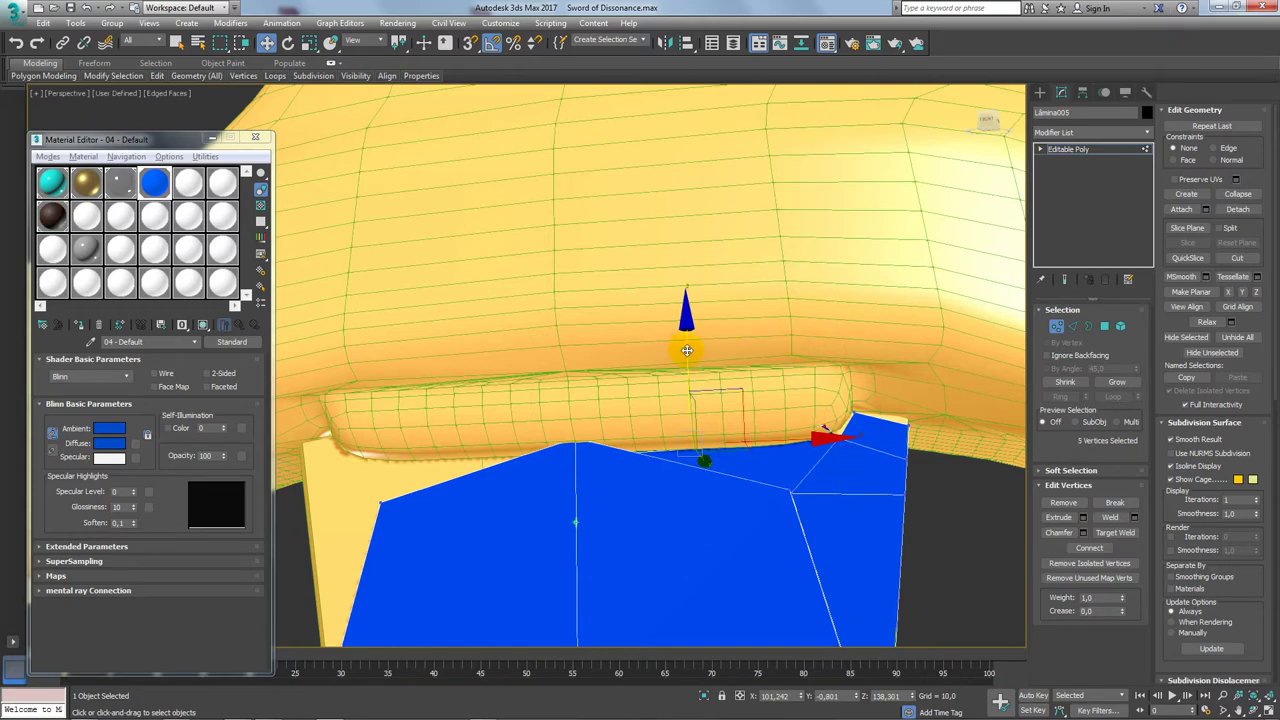
pyautogui.moveTo(686, 350); pyautogui.dragTo(689, 362)
pyautogui.moveTo(689, 362)
pyautogui.keyDown('alt'); pyautogui.mouseDown(button='middle')
pyautogui.moveTo(826, 434)
pyautogui.moveTo(1066, 363)
pyautogui.mouseUp(button='middle'); pyautogui.keyUp('alt')
# Step: Move the peak edge down so the blue peak fits the yellow surface
pyautogui.click(1073, 327)
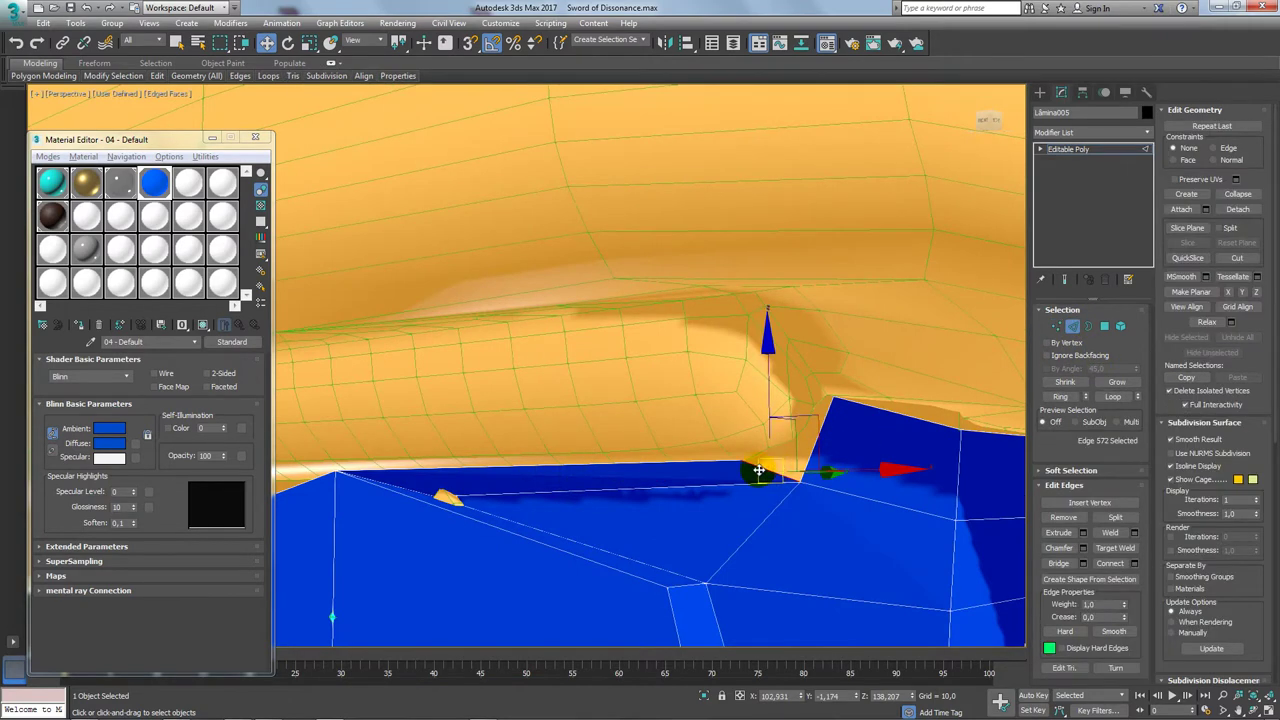
pyautogui.keyDown('alt'); pyautogui.moveTo(813, 426); pyautogui.dragTo(849, 364, button='middle'); pyautogui.keyUp('alt')
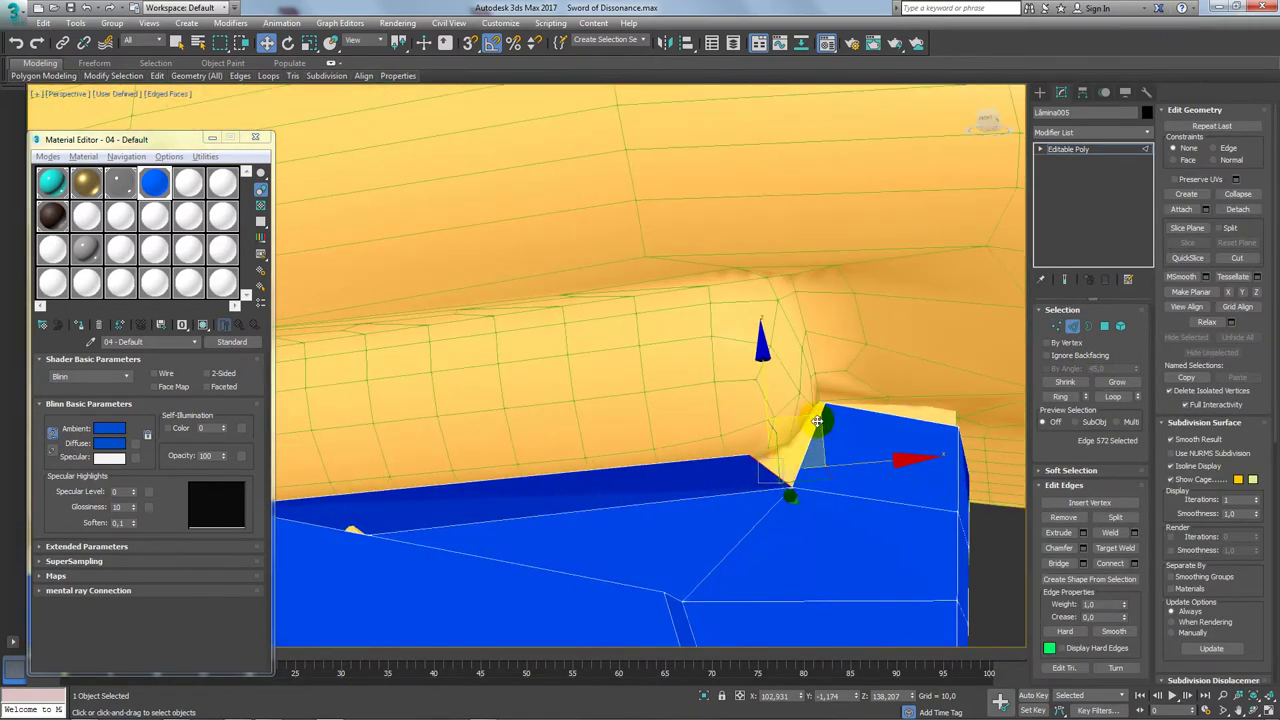
pyautogui.moveTo(859, 329)
pyautogui.mouseDown()
pyautogui.moveTo(875, 343)
pyautogui.moveTo(866, 363)
pyautogui.moveTo(880, 306)
pyautogui.mouseUp()
pyautogui.moveTo(880, 306)
pyautogui.keyDown('alt'); pyautogui.mouseDown(button='middle')
pyautogui.moveTo(826, 426)
pyautogui.moveTo(918, 397)
pyautogui.mouseUp(button='middle'); pyautogui.keyUp('alt')
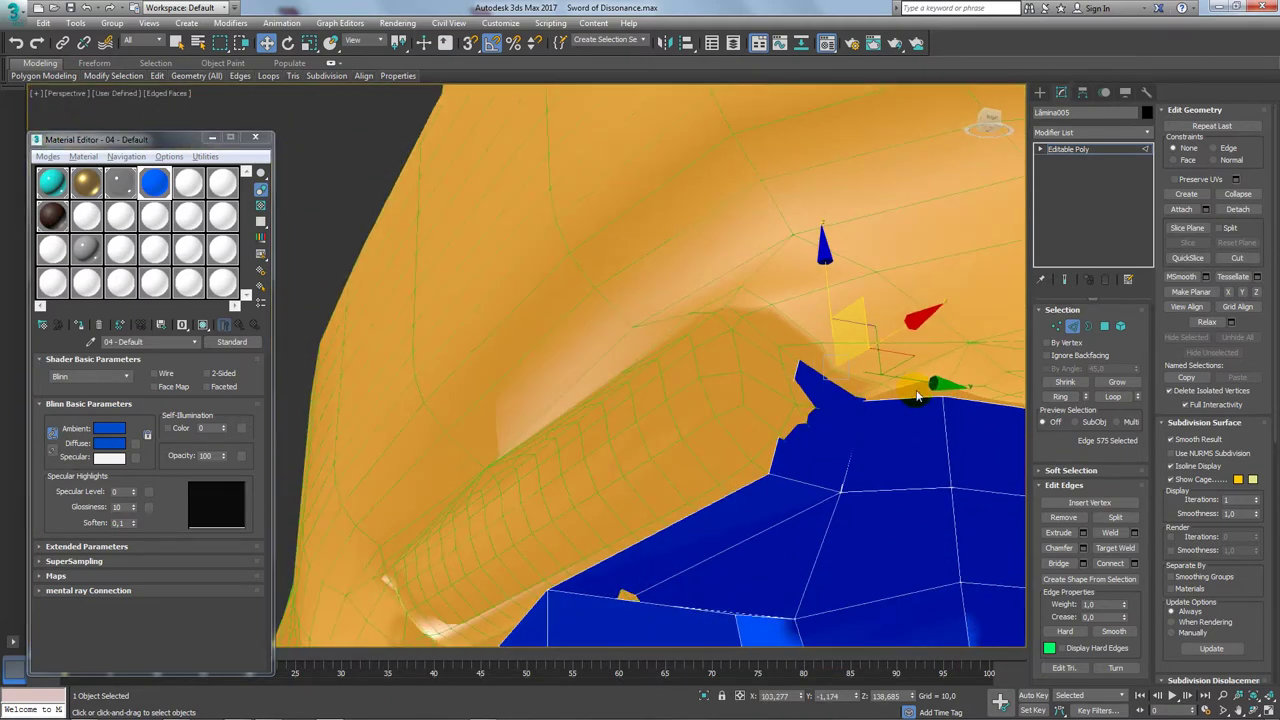
pyautogui.moveTo(918, 397); pyautogui.dragTo(907, 507)
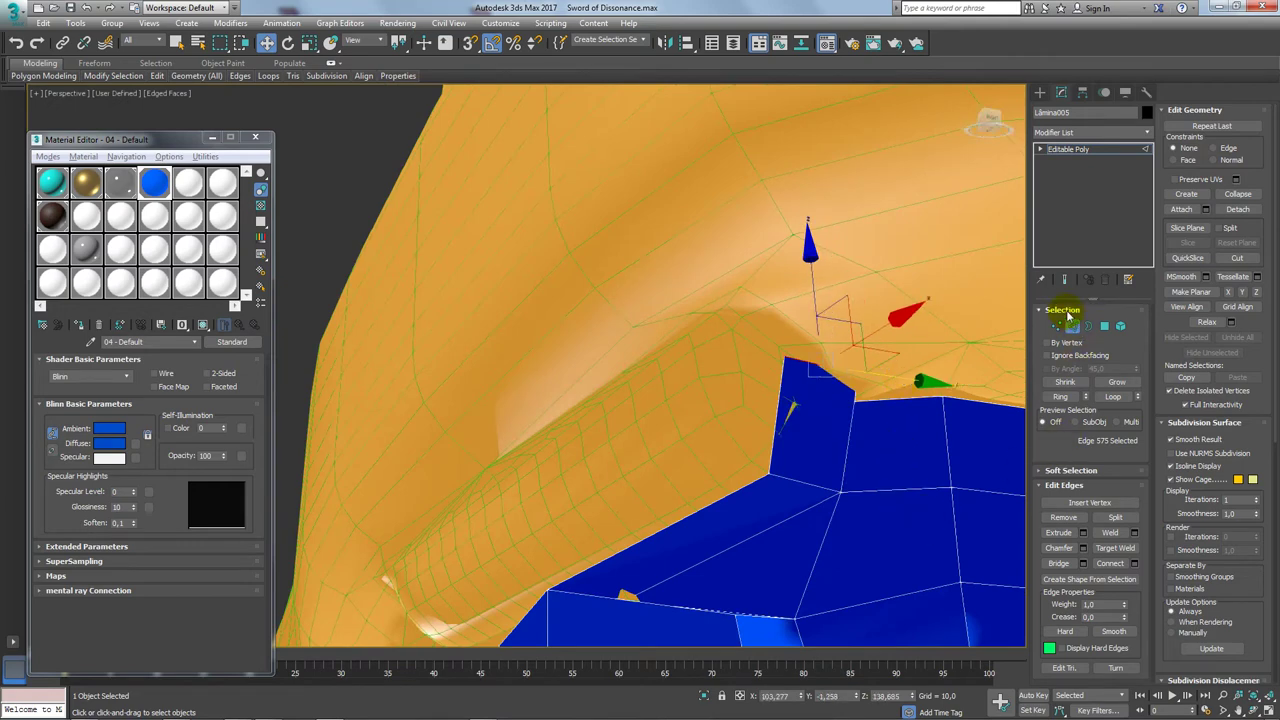
pyautogui.click(1057, 326)
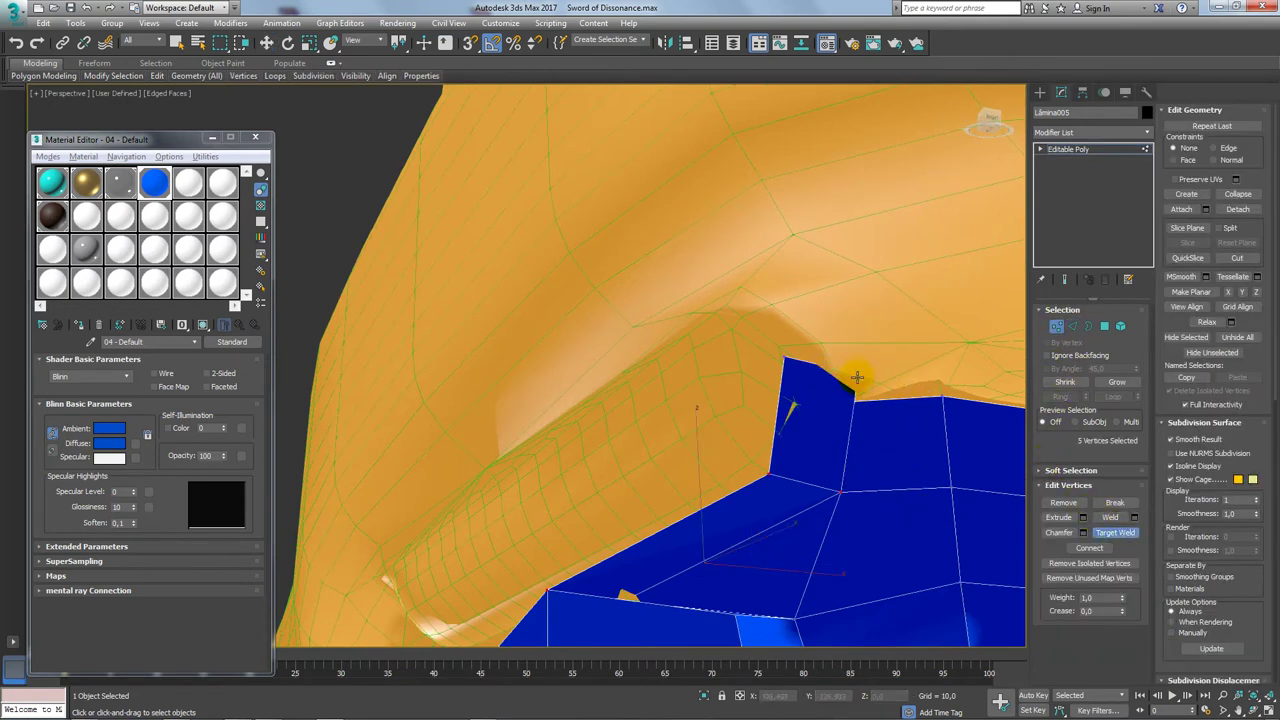
# Step: Re-enable Target Weld and pick the vertex at the panel corner
pyautogui.rightClick(846, 409)
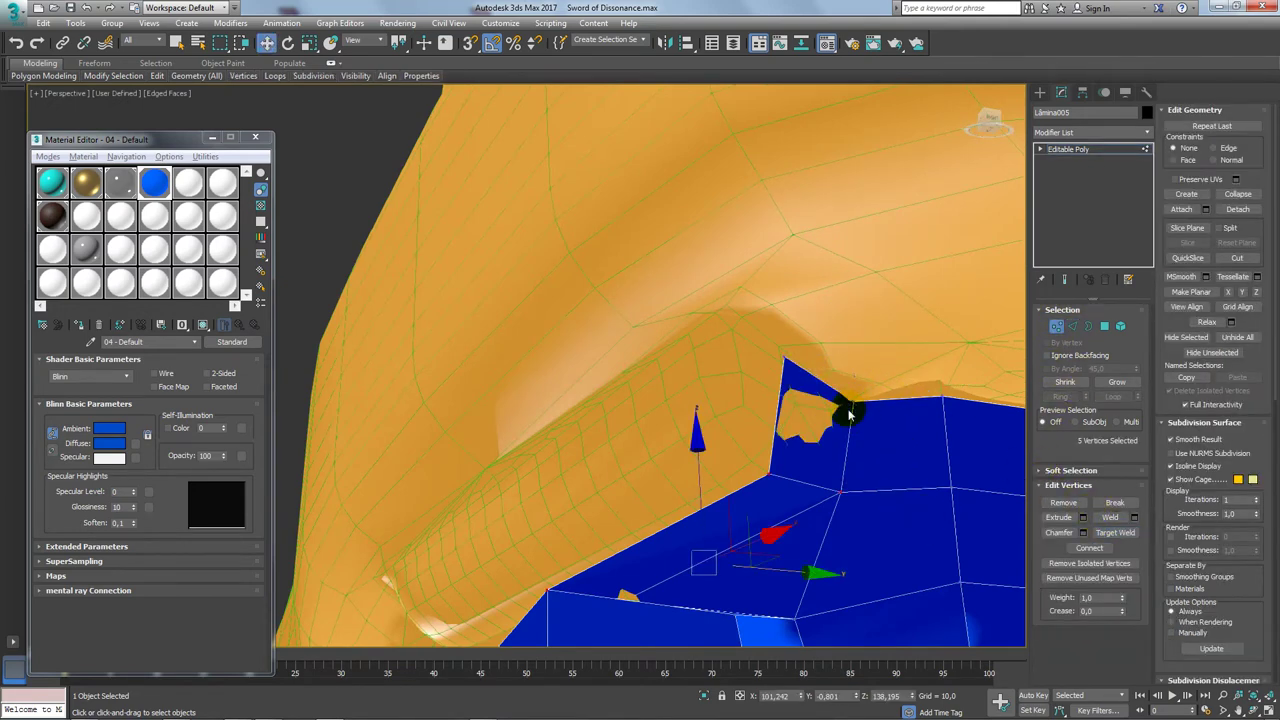
pyautogui.keyDown('alt'); pyautogui.moveTo(846, 409); pyautogui.dragTo(908, 414, button='middle'); pyautogui.keyUp('alt')
pyautogui.rightClick(958, 420)
pyautogui.click(1010, 330)
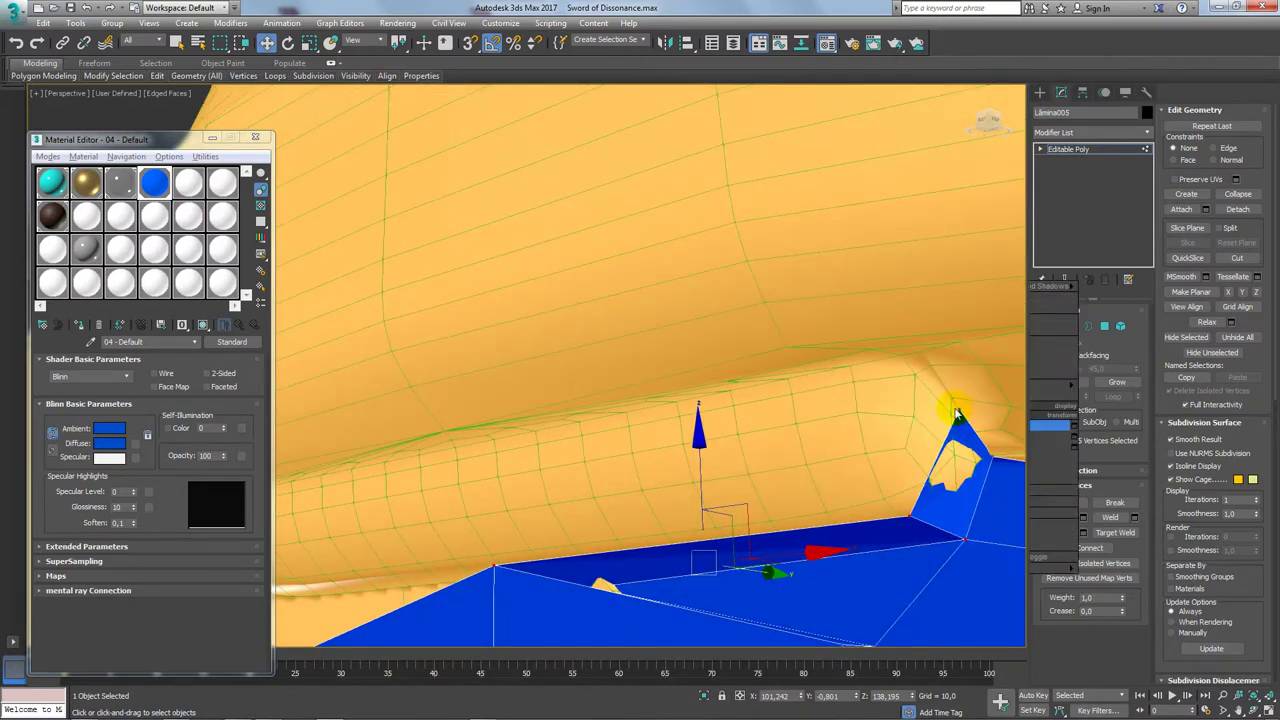
pyautogui.click(958, 415)
pyautogui.moveTo(900, 423)
pyautogui.keyDown('alt'); pyautogui.mouseDown(button='middle')
pyautogui.moveTo(716, 482)
pyautogui.moveTo(985, 396)
pyautogui.mouseUp(button='middle'); pyautogui.keyUp('alt')
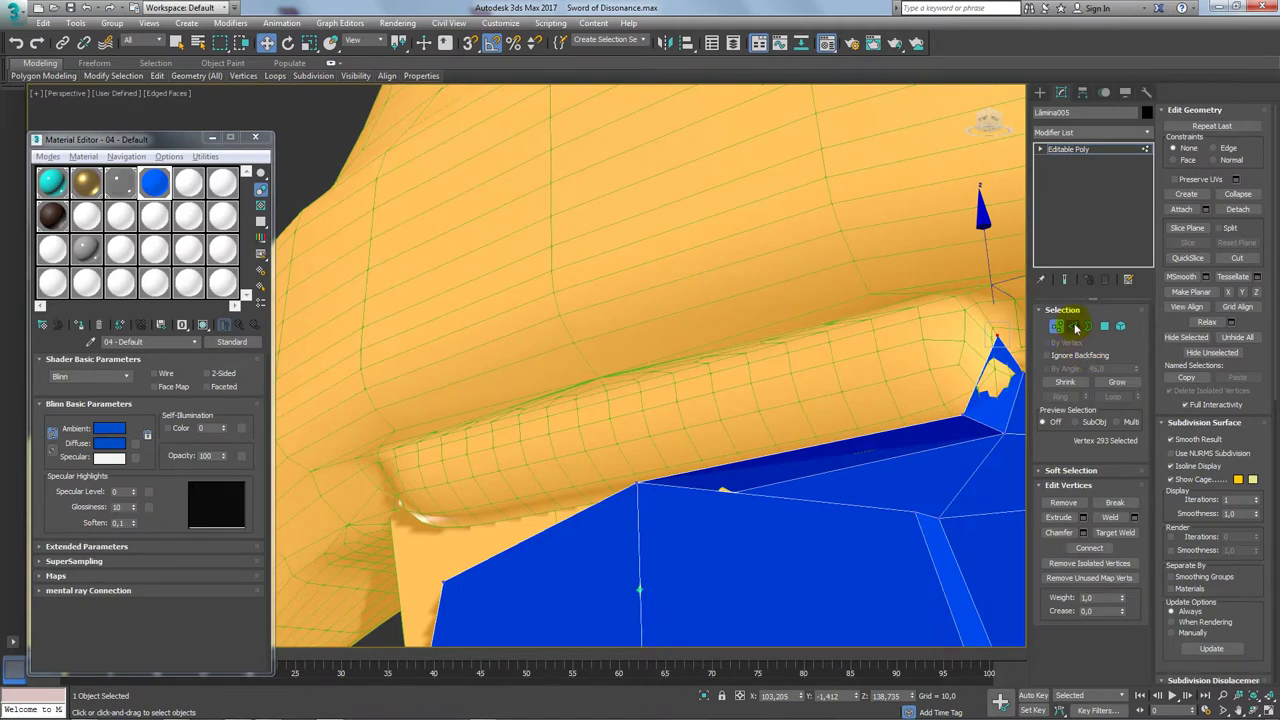
# Step: Stretch the blue polygon leftward along the lip by moving its edge
pyautogui.click(1076, 329)
pyautogui.click(664, 478)
pyautogui.keyDown('alt'); pyautogui.moveTo(789, 483); pyautogui.dragTo(726, 484, button='middle'); pyautogui.keyUp('alt')
pyautogui.moveTo(820, 416); pyautogui.dragTo(770, 307)
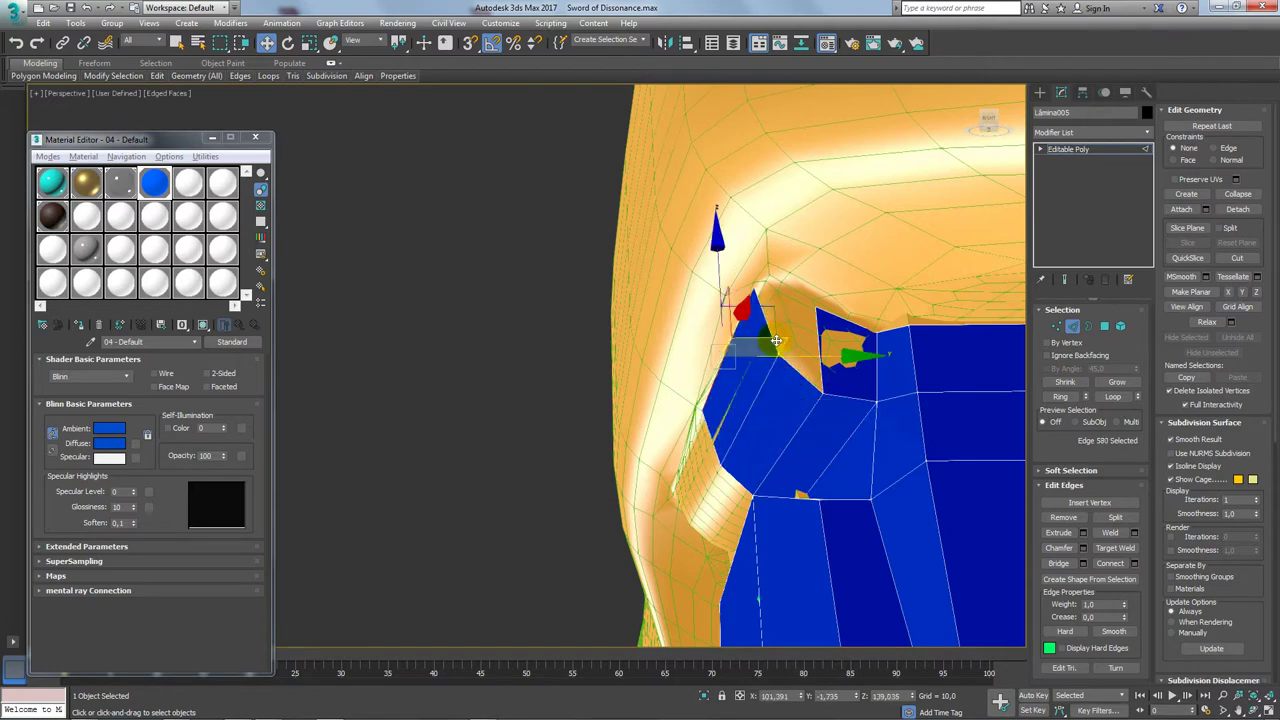
# Step: Select the border edges along the blue panel's top
pyautogui.keyDown('alt'); pyautogui.moveTo(845, 352); pyautogui.dragTo(883, 383, button='middle'); pyautogui.keyUp('alt')
pyautogui.keyDown('ctrl'); pyautogui.click(870, 367); pyautogui.keyUp('ctrl')
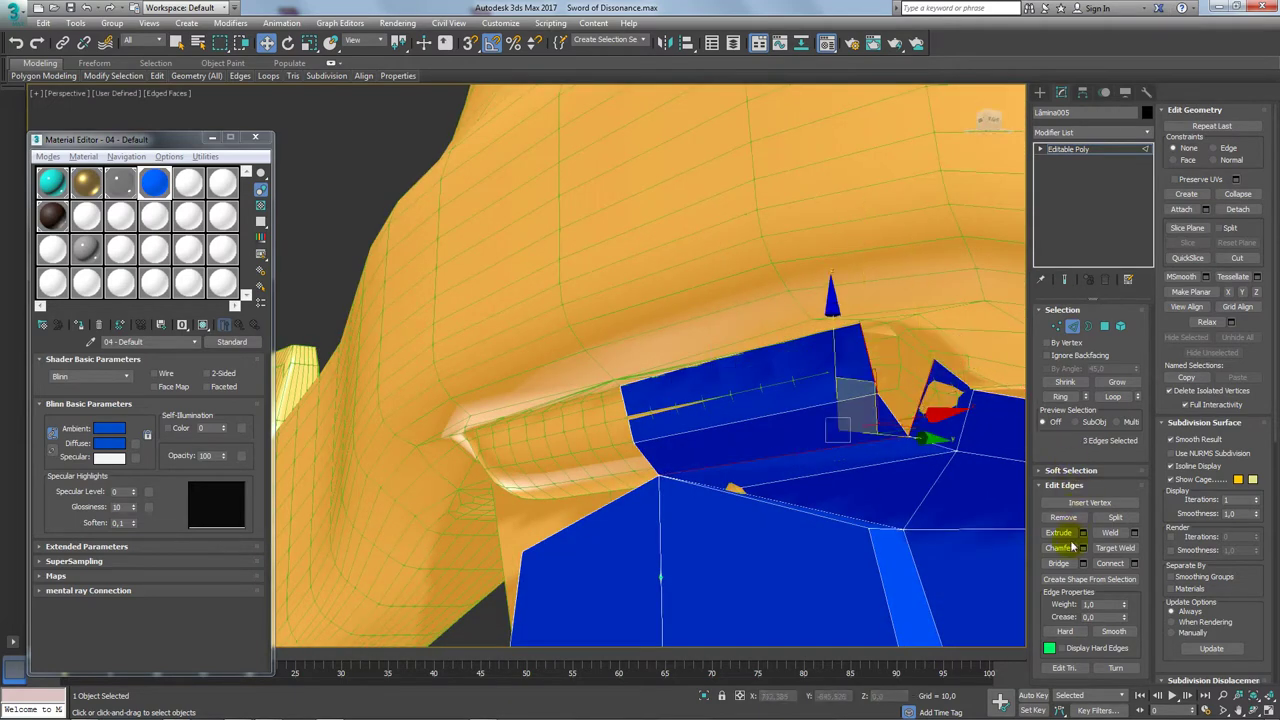
pyautogui.keyDown('ctrl'); pyautogui.click(898, 468); pyautogui.keyUp('ctrl')
pyautogui.keyDown('alt'); pyautogui.click(831, 458); pyautogui.keyUp('alt')
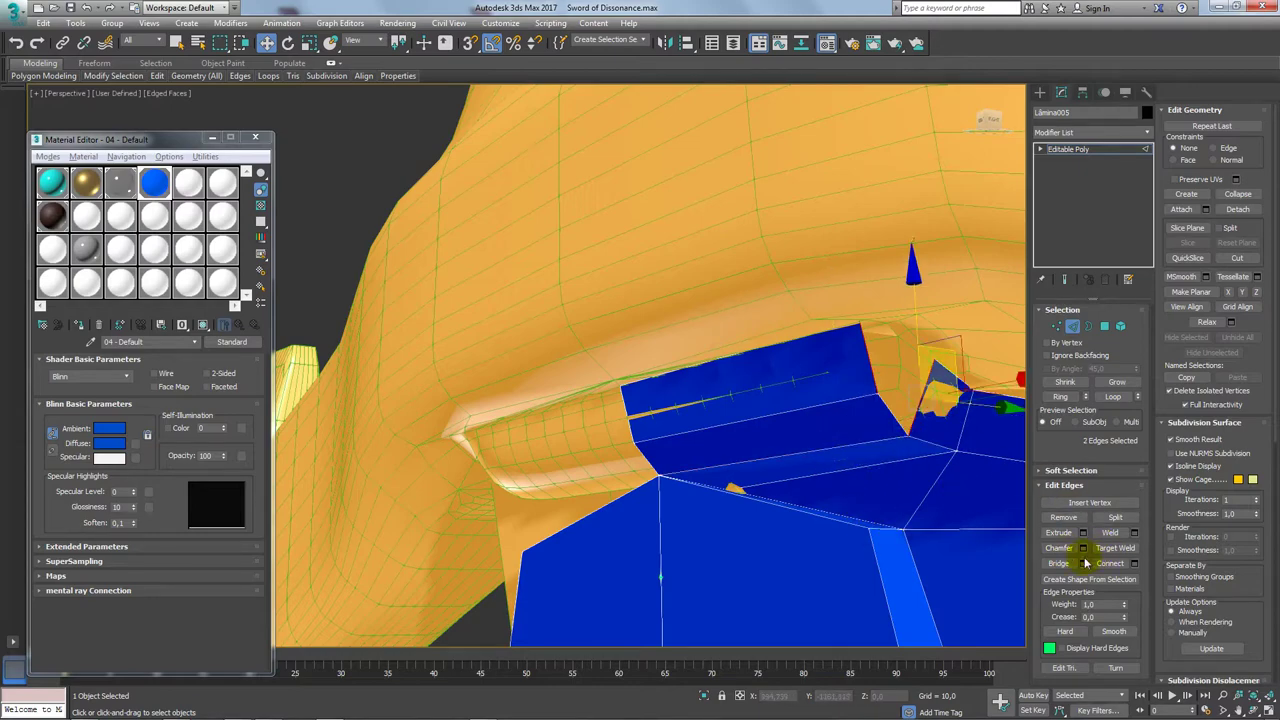
pyautogui.keyDown('alt'); pyautogui.moveTo(960, 423); pyautogui.dragTo(1020, 340, button='middle'); pyautogui.keyUp('alt')
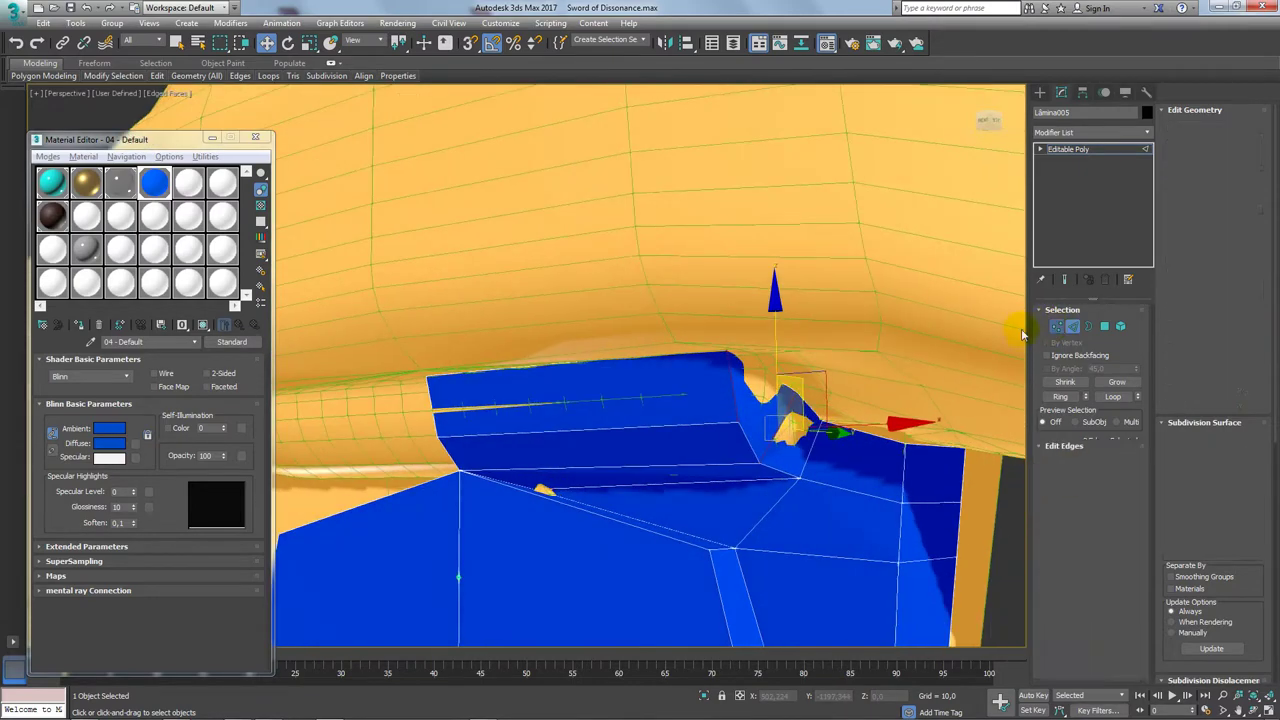
# Step: Move the lip corner vertex up and right onto the yellow lip
pyautogui.press('1')
pyautogui.click(728, 350)
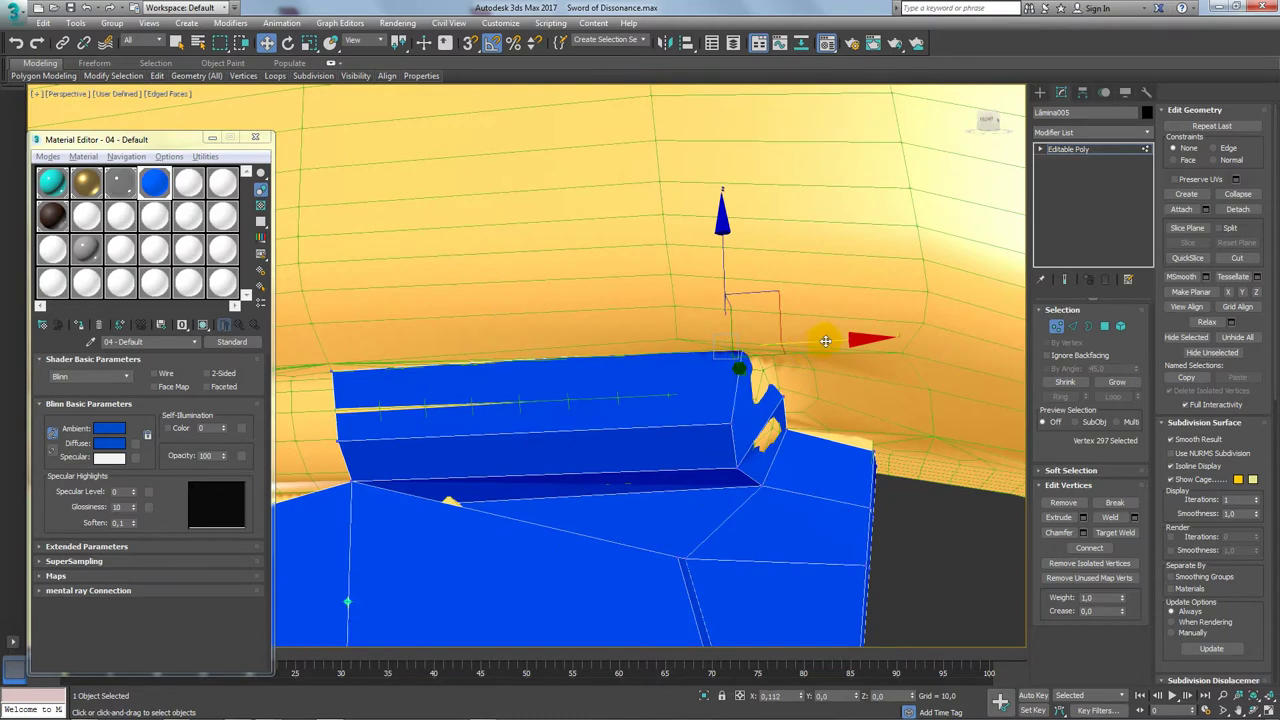
pyautogui.moveTo(759, 302); pyautogui.dragTo(786, 300)
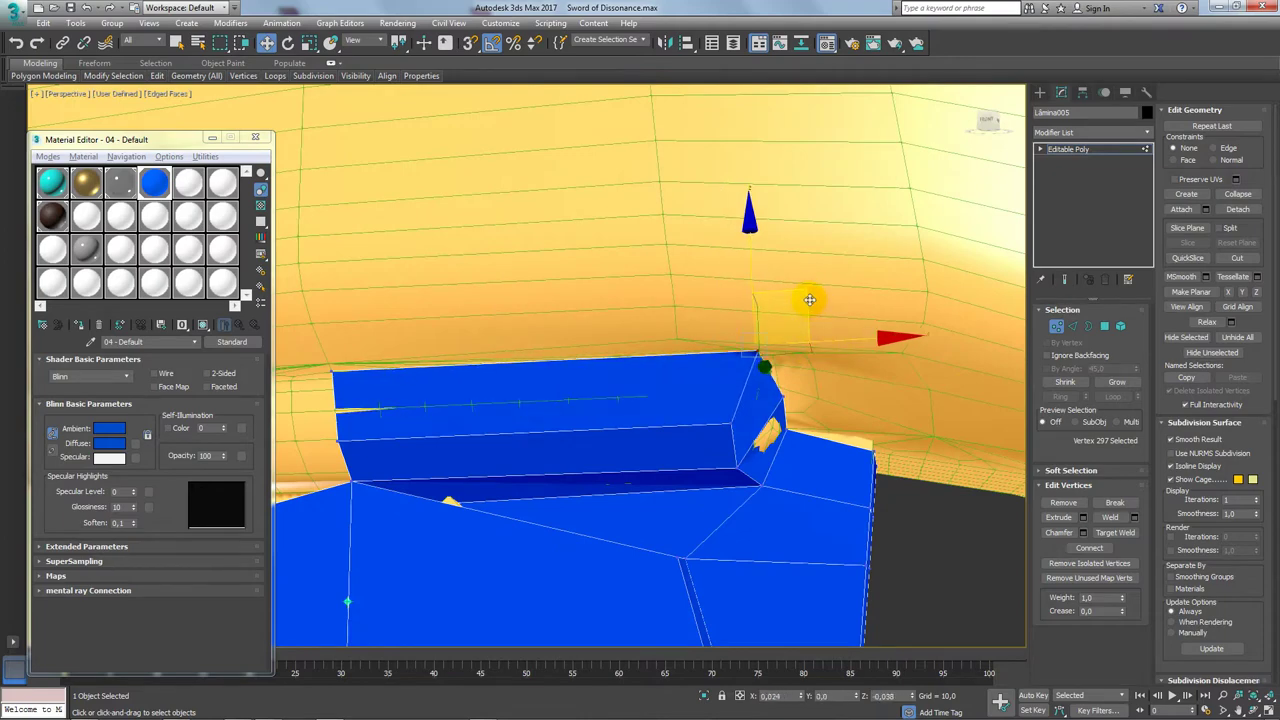
pyautogui.moveTo(809, 305)
pyautogui.keyDown('alt'); pyautogui.mouseDown(button='middle')
pyautogui.moveTo(765, 432)
pyautogui.moveTo(729, 443)
pyautogui.mouseUp(button='middle'); pyautogui.keyUp('alt')
pyautogui.click(755, 445)
pyautogui.moveTo(803, 443); pyautogui.dragTo(822, 438)
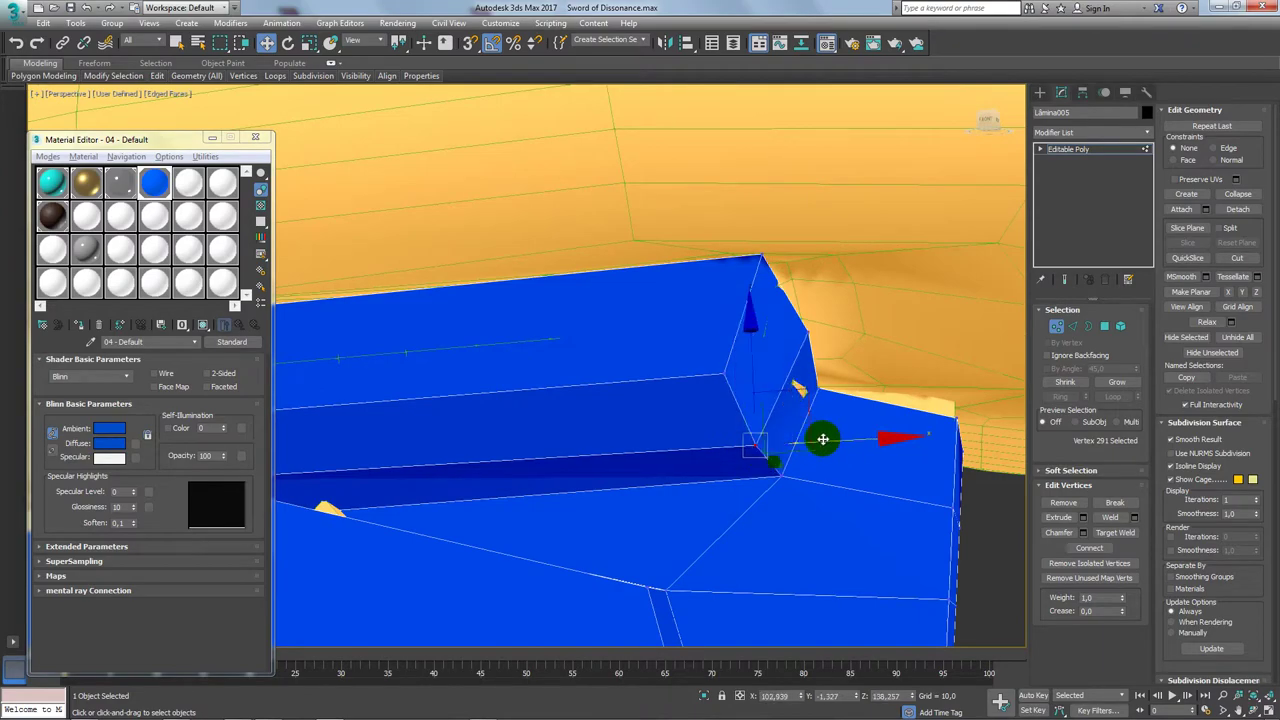
pyautogui.scroll(-5, 822, 438)
pyautogui.moveTo(809, 466)
pyautogui.keyDown('alt'); pyautogui.mouseDown(button='middle')
pyautogui.moveTo(891, 514)
pyautogui.moveTo(794, 520)
pyautogui.moveTo(829, 414)
pyautogui.mouseUp(button='middle'); pyautogui.keyUp('alt')
pyautogui.scroll(-2, 866, 371)
pyautogui.scroll(3, 866, 371)
pyautogui.scroll(4, 983, 357)
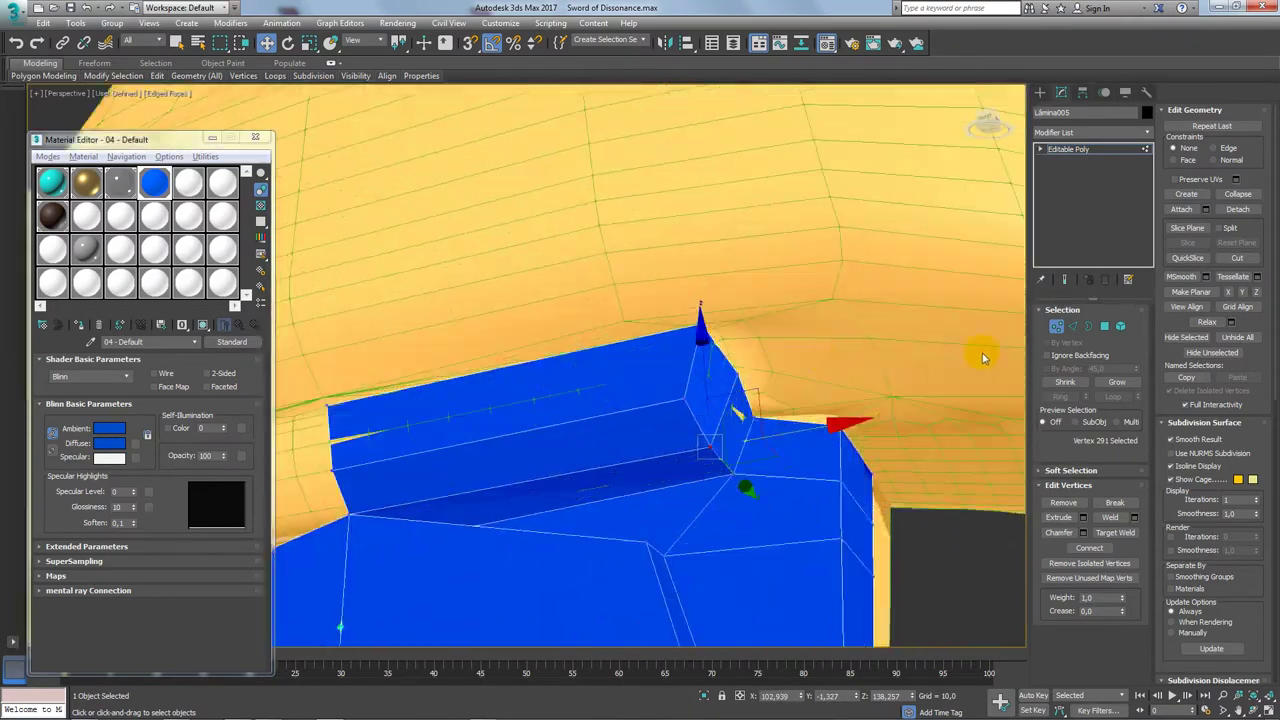
# Step: Shift-drag the two corner edges to extend new blue faces rightward along the arm
pyautogui.click(1072, 328)
pyautogui.click(733, 358)
pyautogui.scroll(-3, 717, 349)
pyautogui.keyDown('alt'); pyautogui.moveTo(717, 349); pyautogui.dragTo(800, 366, button='middle'); pyautogui.keyUp('alt')
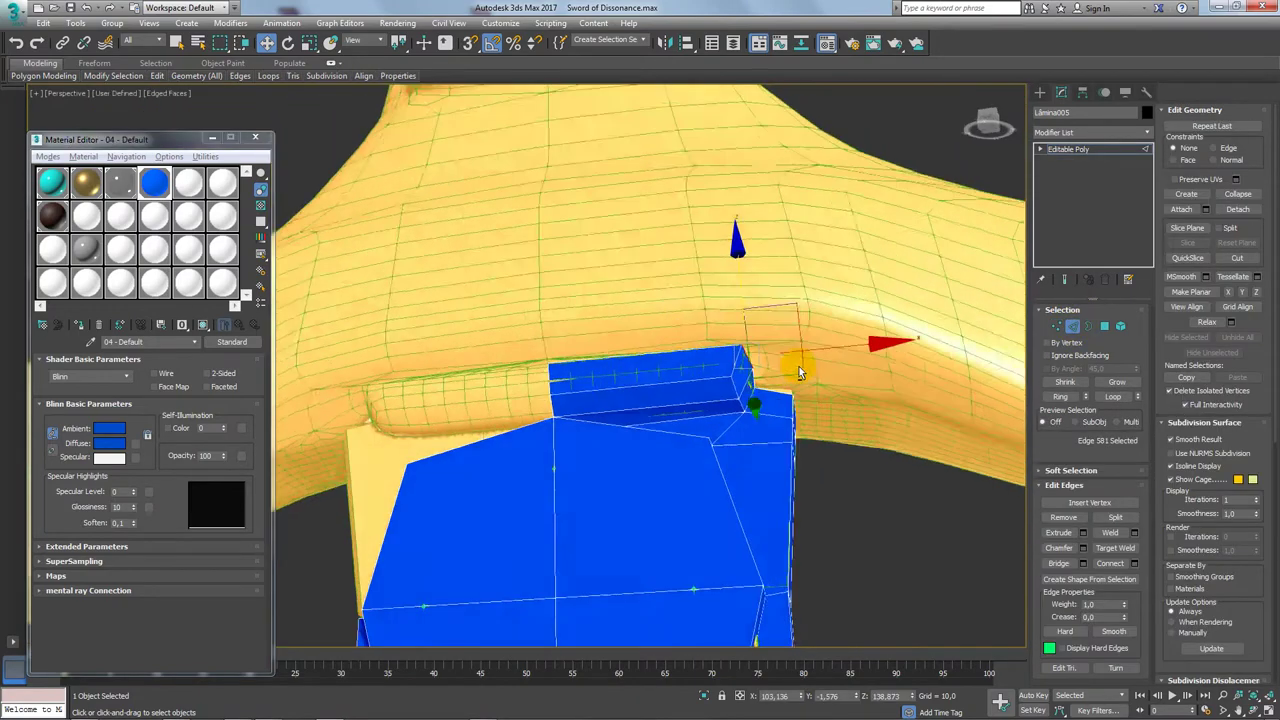
pyautogui.scroll(1, 802, 357)
pyautogui.keyDown('shift'); pyautogui.moveTo(817, 356); pyautogui.dragTo(849, 317); pyautogui.keyUp('shift')
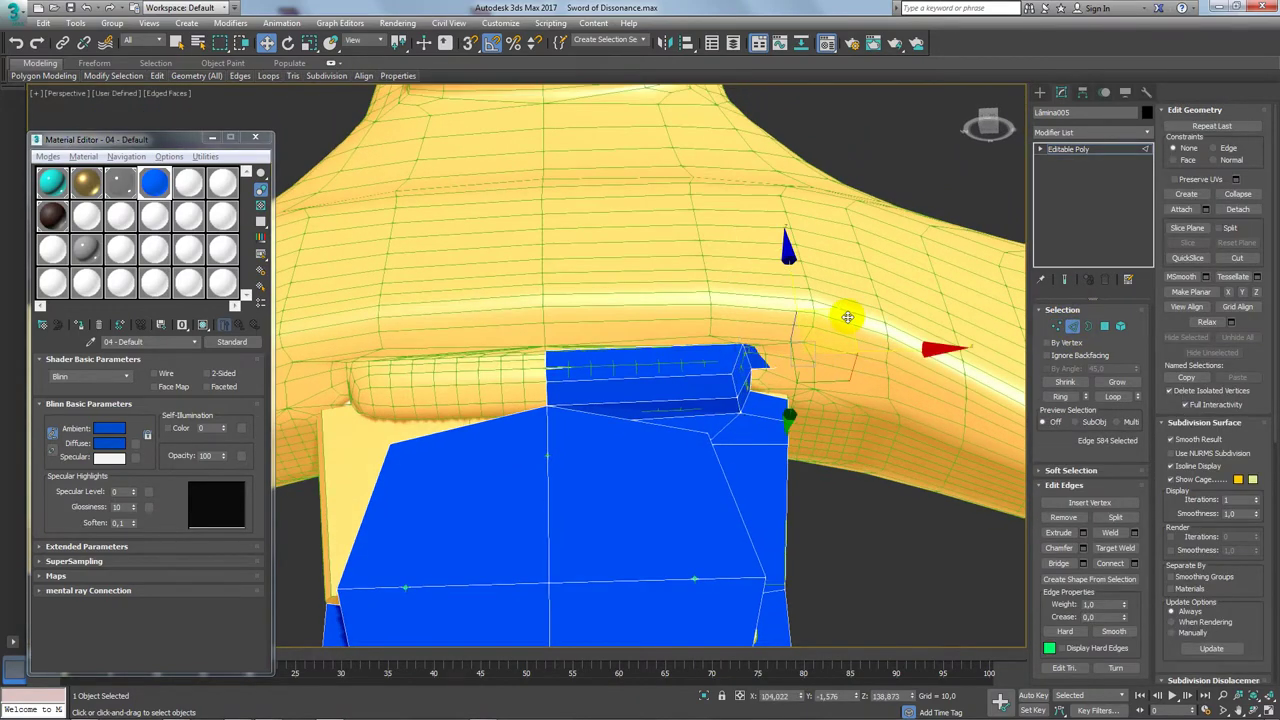
pyautogui.keyDown('alt'); pyautogui.moveTo(865, 340); pyautogui.dragTo(870, 370, button='middle'); pyautogui.keyUp('alt')
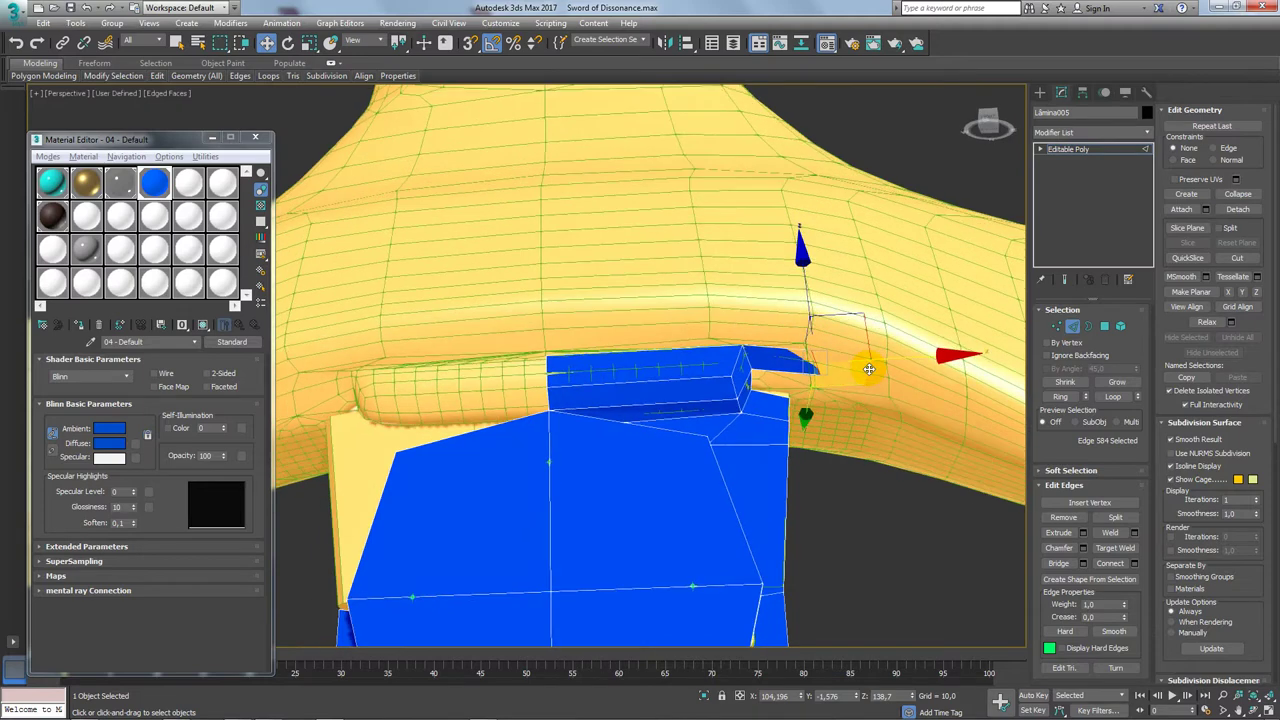
pyautogui.press('r')
pyautogui.press('w')
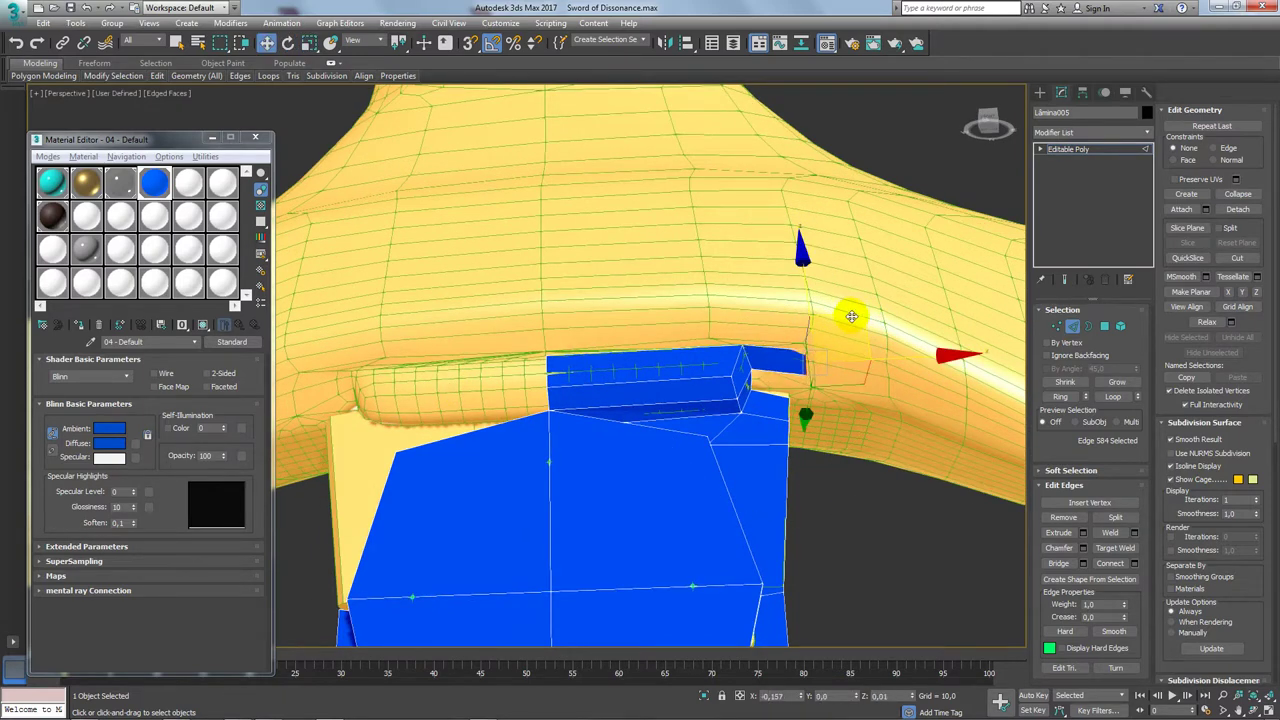
pyautogui.press('e')
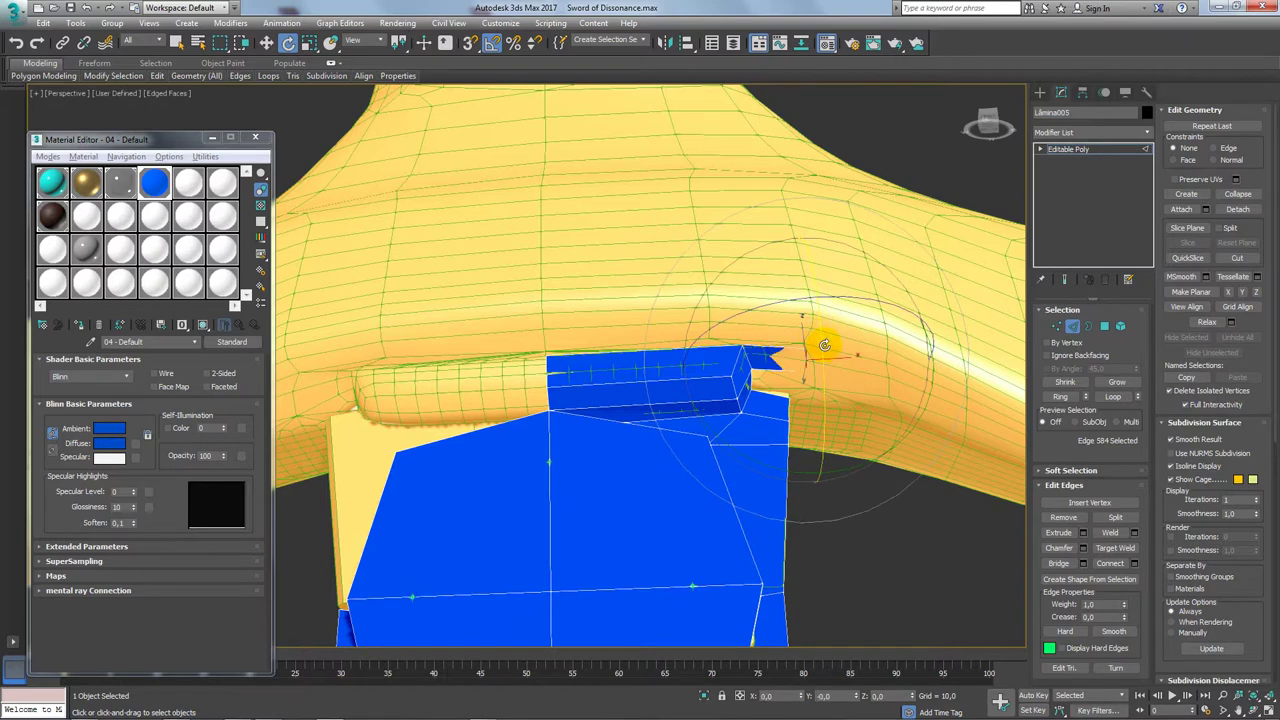
pyautogui.press('w')
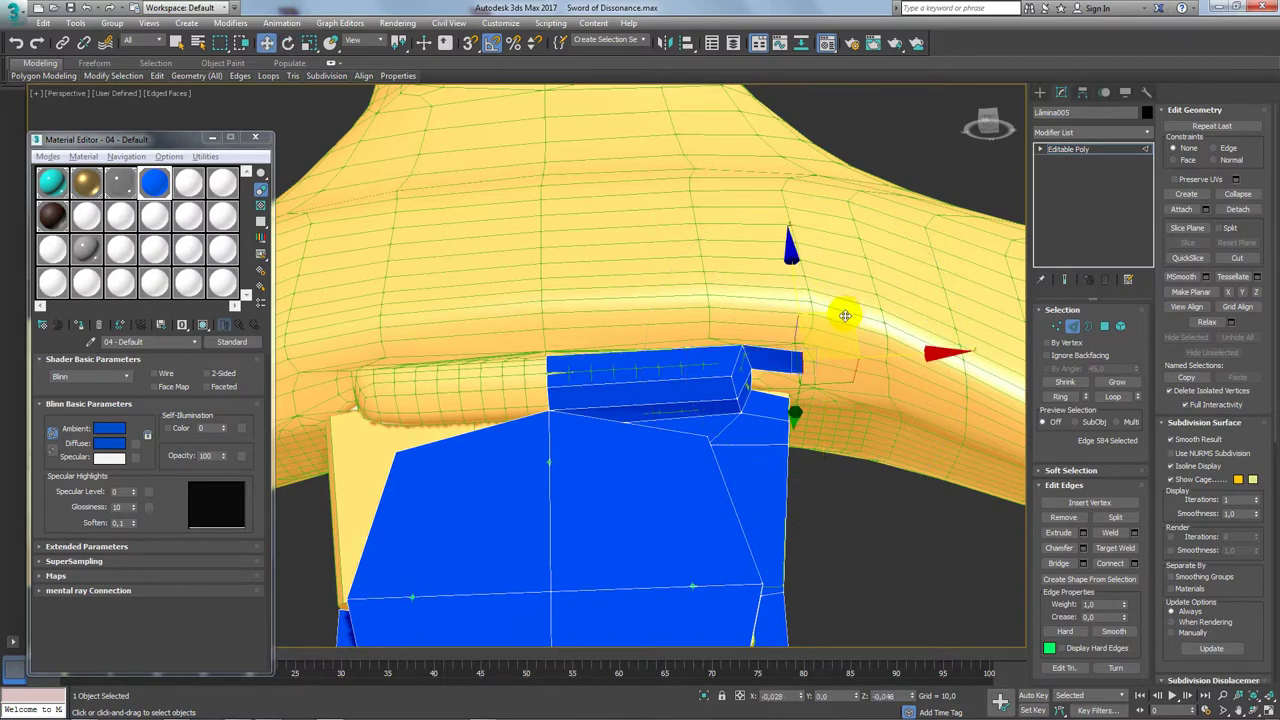
# Step: Select a single border edge at the panel's corner, viewing the crossguard from below
pyautogui.keyDown('alt'); pyautogui.moveTo(846, 316); pyautogui.dragTo(778, 375, button='middle'); pyautogui.keyUp('alt')
pyautogui.keyDown('ctrl'); pyautogui.click(757, 419); pyautogui.keyUp('ctrl')
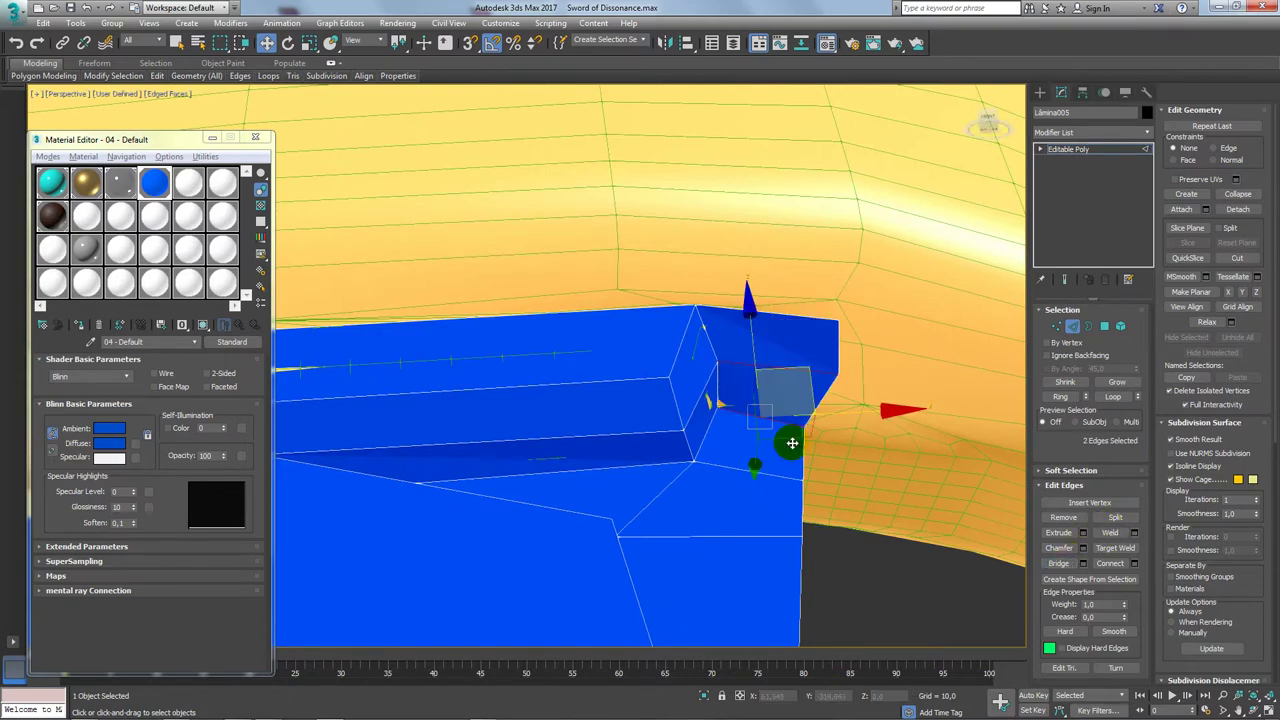
pyautogui.scroll(-3, 791, 443)
pyautogui.moveTo(686, 414)
pyautogui.keyDown('alt'); pyautogui.mouseDown(button='middle')
pyautogui.moveTo(634, 423)
pyautogui.moveTo(605, 373)
pyautogui.mouseUp(button='middle'); pyautogui.keyUp('alt')
pyautogui.scroll(3, 605, 373)
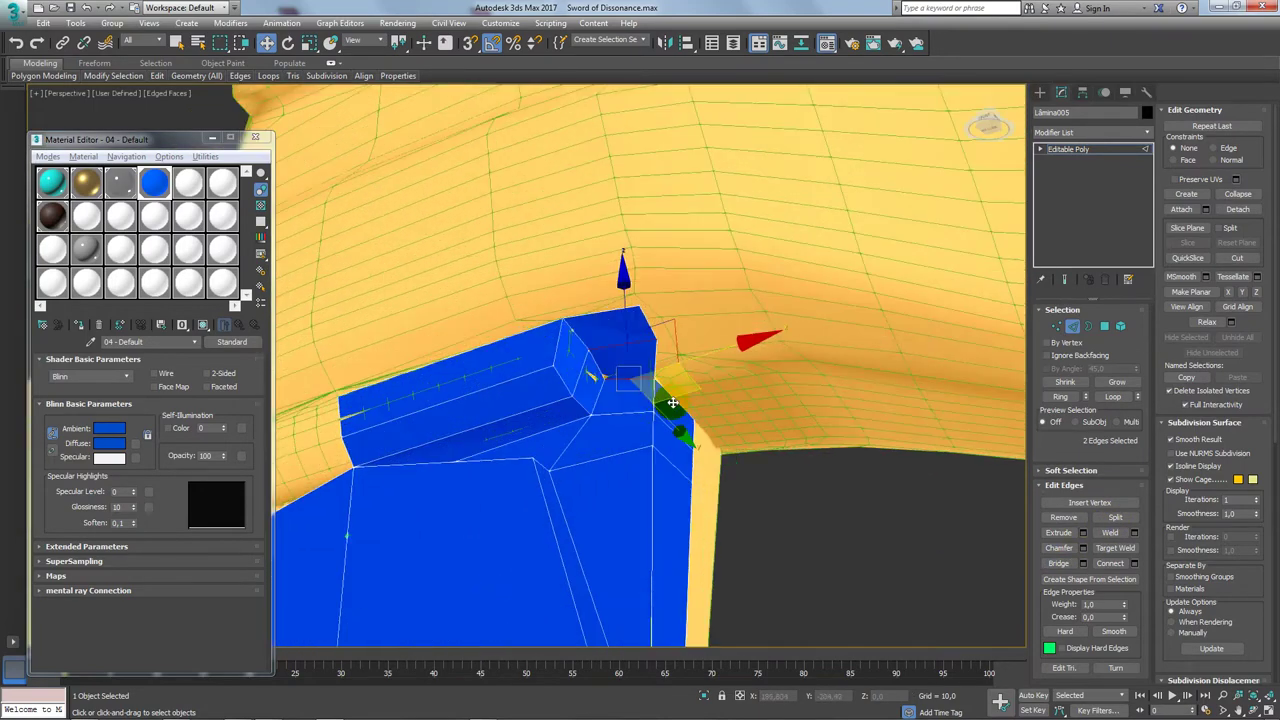
pyautogui.click(676, 400)
pyautogui.keyDown('alt'); pyautogui.moveTo(676, 400); pyautogui.dragTo(753, 430, button='middle'); pyautogui.keyUp('alt')
# Step: Extrude a first blue strip of faces out along the guard arm
pyautogui.keyDown('alt'); pyautogui.moveTo(752, 414); pyautogui.dragTo(732, 363, button='middle'); pyautogui.keyUp('alt')
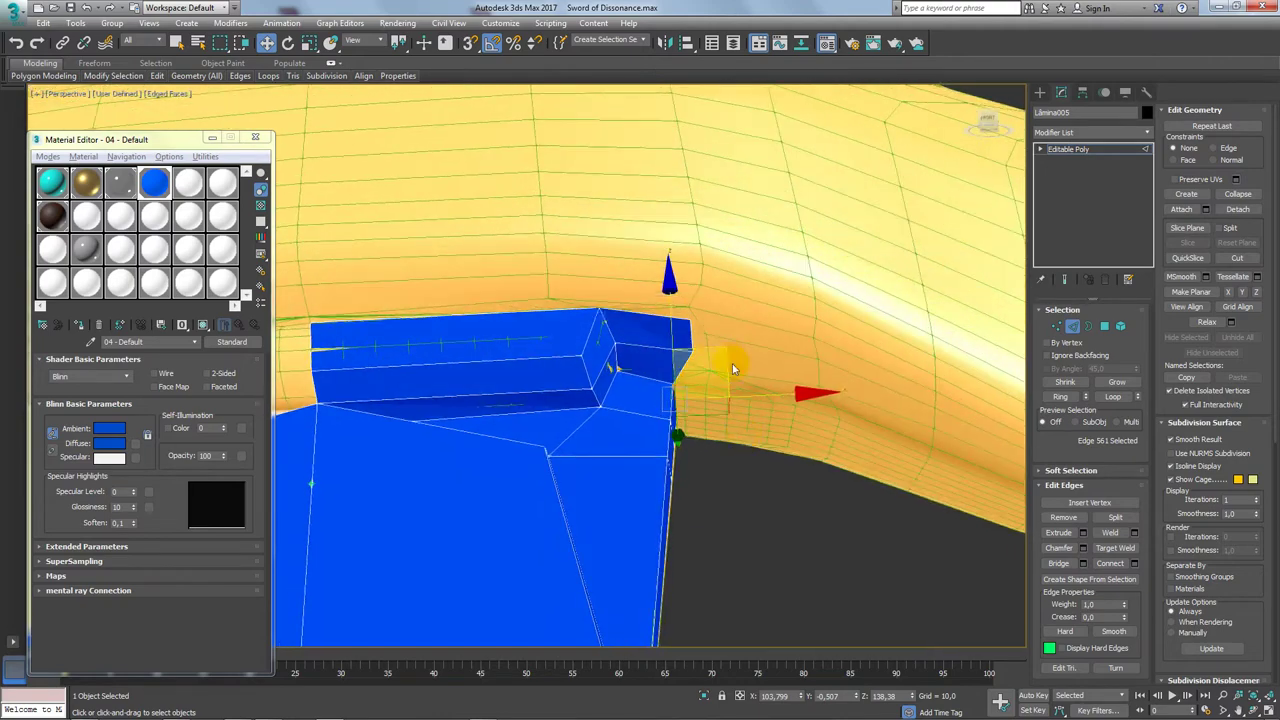
pyautogui.keyDown('shift'); pyautogui.moveTo(724, 349); pyautogui.dragTo(831, 370); pyautogui.keyUp('shift')
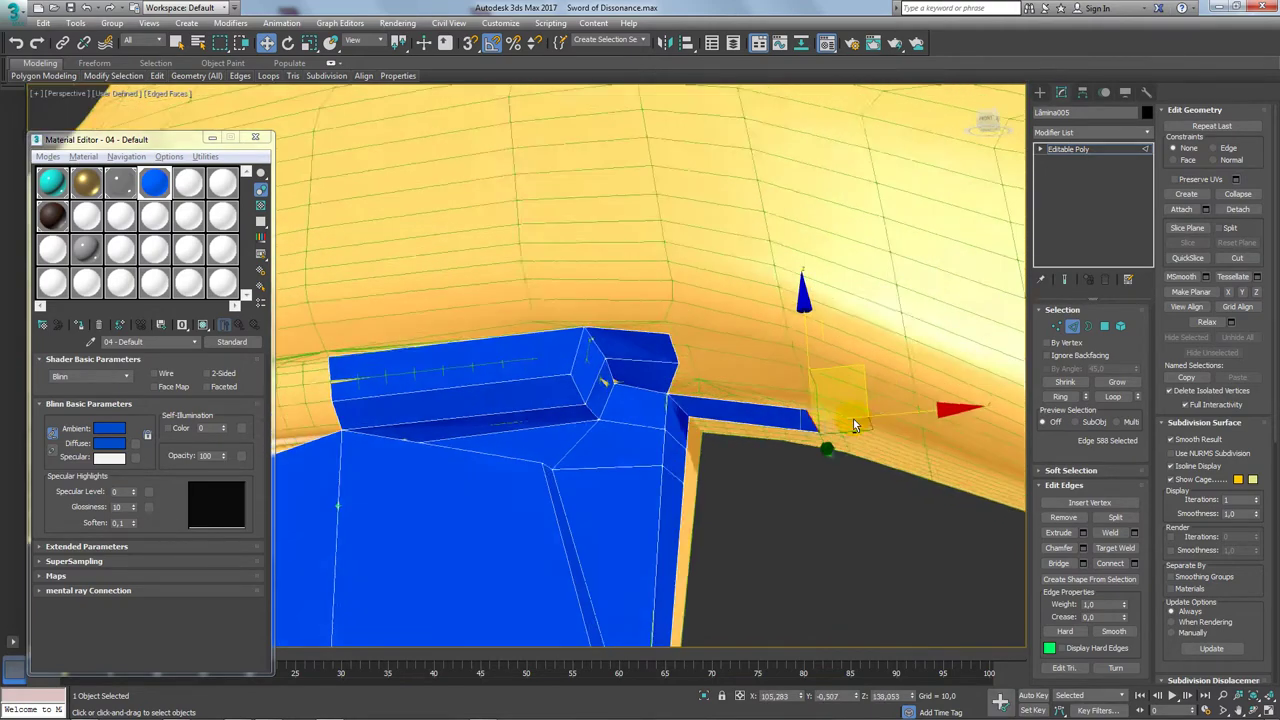
pyautogui.keyDown('alt'); pyautogui.moveTo(859, 371); pyautogui.dragTo(632, 302, button='middle'); pyautogui.keyUp('alt')
pyautogui.keyDown('shift'); pyautogui.moveTo(632, 302); pyautogui.dragTo(857, 390); pyautogui.keyUp('shift')
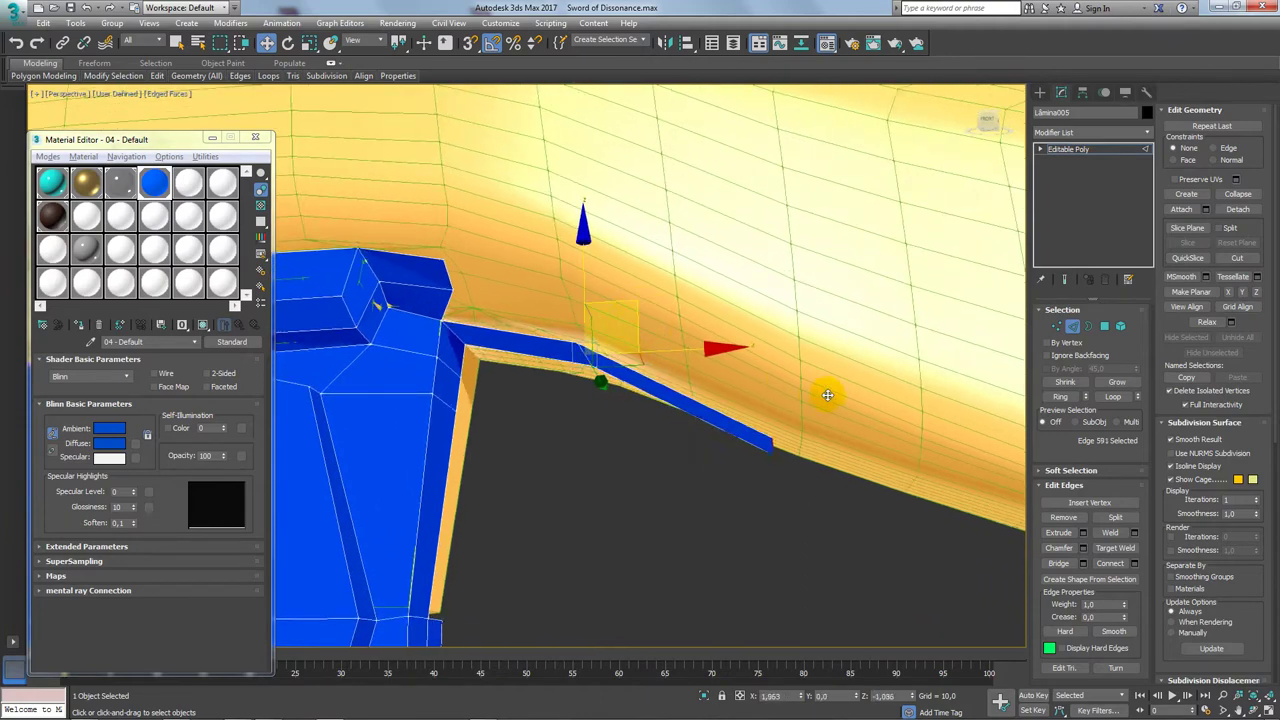
pyautogui.scroll(-5, 857, 392)
pyautogui.moveTo(857, 392)
pyautogui.mouseDown(button='middle')
pyautogui.moveTo(868, 457)
pyautogui.moveTo(500, 342)
pyautogui.moveTo(580, 329)
pyautogui.moveTo(717, 340)
pyautogui.moveTo(729, 366)
pyautogui.moveTo(526, 328)
pyautogui.moveTo(557, 337)
pyautogui.moveTo(580, 374)
pyautogui.moveTo(543, 280)
pyautogui.moveTo(571, 357)
pyautogui.moveTo(629, 300)
pyautogui.moveTo(614, 280)
pyautogui.moveTo(586, 329)
pyautogui.moveTo(554, 294)
pyautogui.mouseUp(button='middle')
pyautogui.scroll(5, 868, 457)
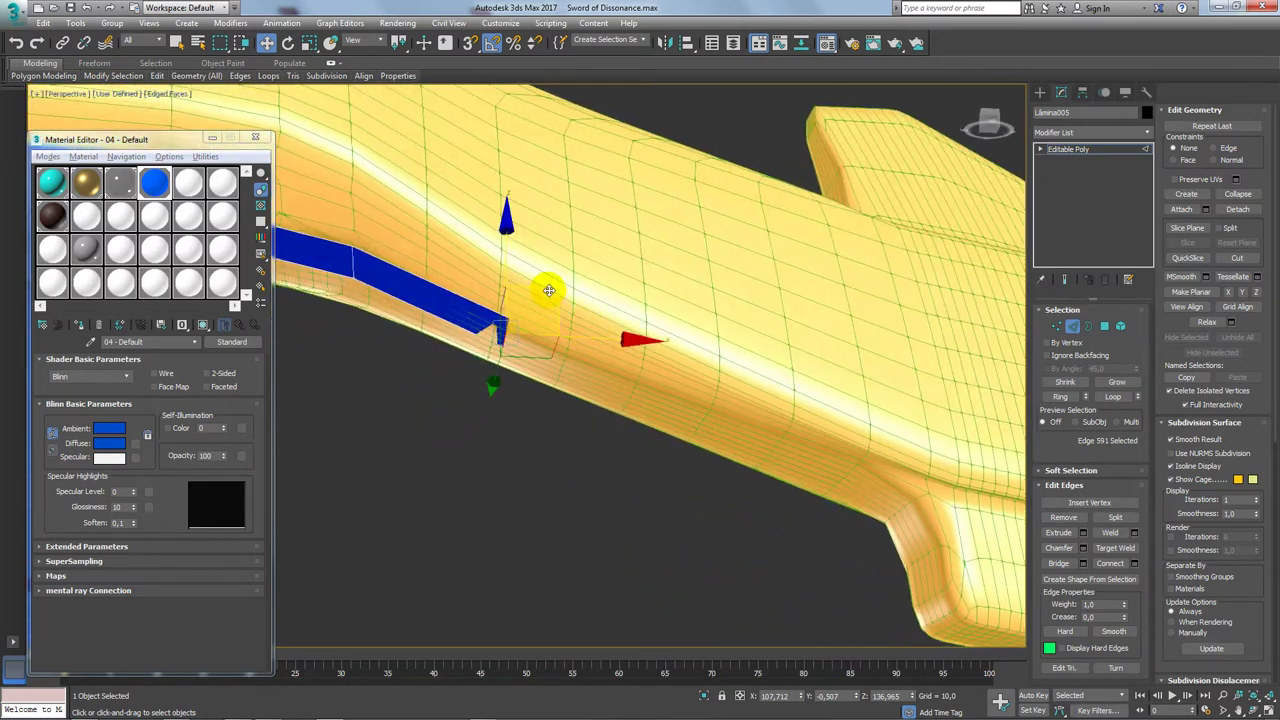
pyautogui.keyDown('shift'); pyautogui.moveTo(549, 290); pyautogui.dragTo(937, 455); pyautogui.keyUp('shift')
# Step: Extrude a second strip along the arm's underside, hugging its surface at the end
pyautogui.moveTo(942, 455)
pyautogui.keyDown('alt'); pyautogui.mouseDown(button='middle')
pyautogui.moveTo(730, 418)
pyautogui.moveTo(700, 440)
pyautogui.moveTo(656, 368)
pyautogui.mouseUp(button='middle'); pyautogui.keyUp('alt')
pyautogui.scroll(3, 449, 308)
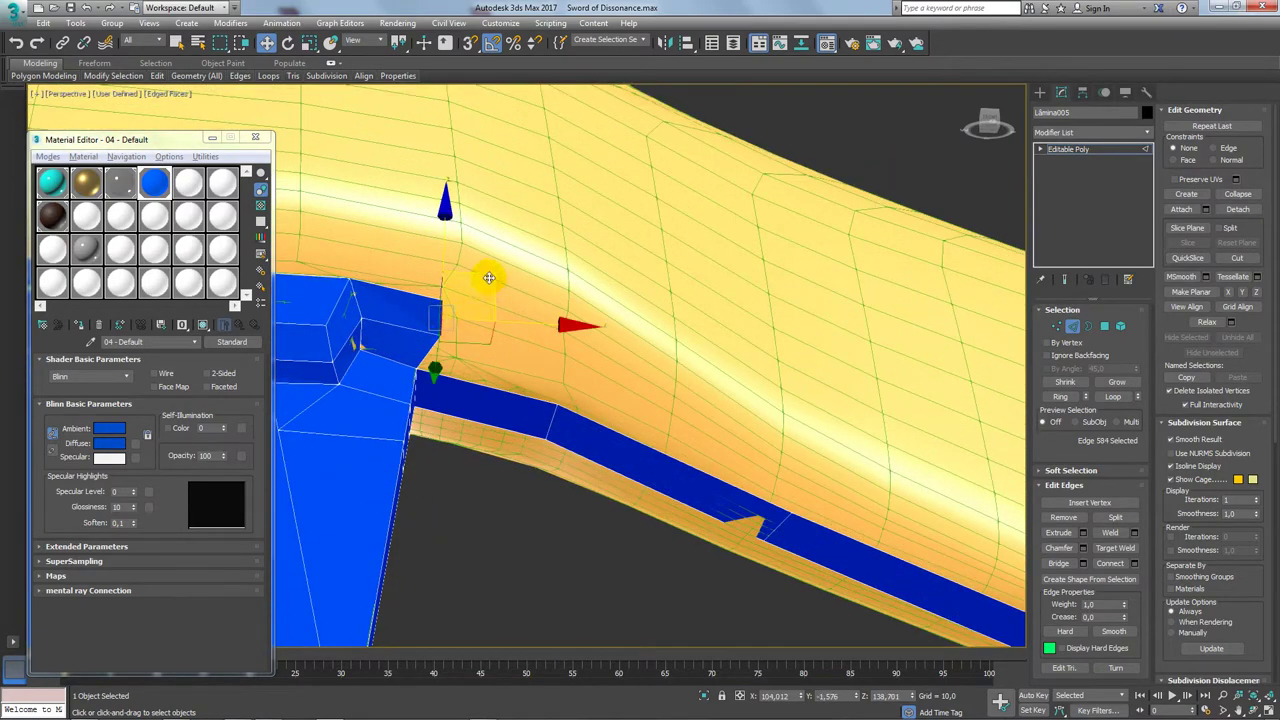
pyautogui.moveTo(488, 277)
pyautogui.keyDown('alt'); pyautogui.mouseDown(button='middle')
pyautogui.moveTo(457, 294)
pyautogui.moveTo(491, 280)
pyautogui.mouseUp(button='middle'); pyautogui.keyUp('alt')
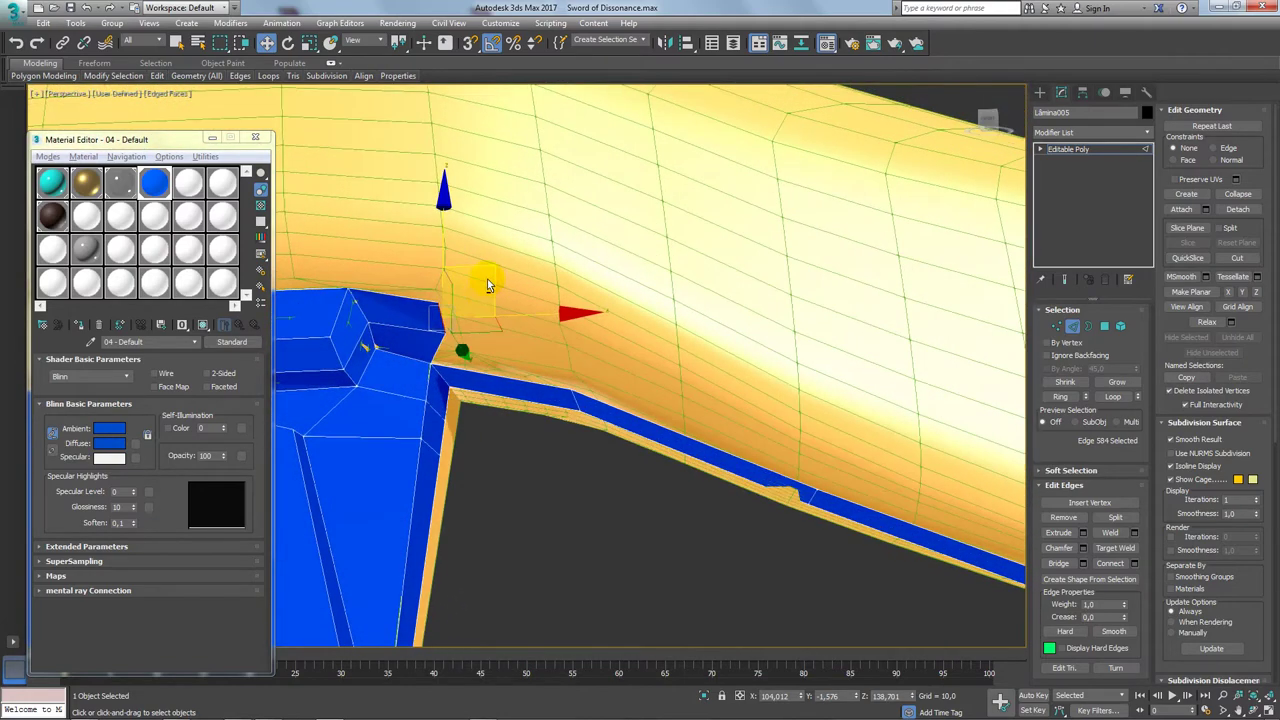
pyautogui.moveTo(521, 273)
pyautogui.keyDown('shift'); pyautogui.mouseDown()
pyautogui.moveTo(615, 298)
pyautogui.moveTo(586, 371)
pyautogui.mouseUp(); pyautogui.keyUp('shift')
pyautogui.moveTo(586, 371)
pyautogui.keyDown('alt'); pyautogui.mouseDown(button='middle')
pyautogui.moveTo(558, 333)
pyautogui.moveTo(608, 398)
pyautogui.moveTo(621, 291)
pyautogui.mouseUp(button='middle'); pyautogui.keyUp('alt')
pyautogui.keyDown('shift'); pyautogui.moveTo(616, 296); pyautogui.dragTo(857, 451); pyautogui.keyUp('shift')
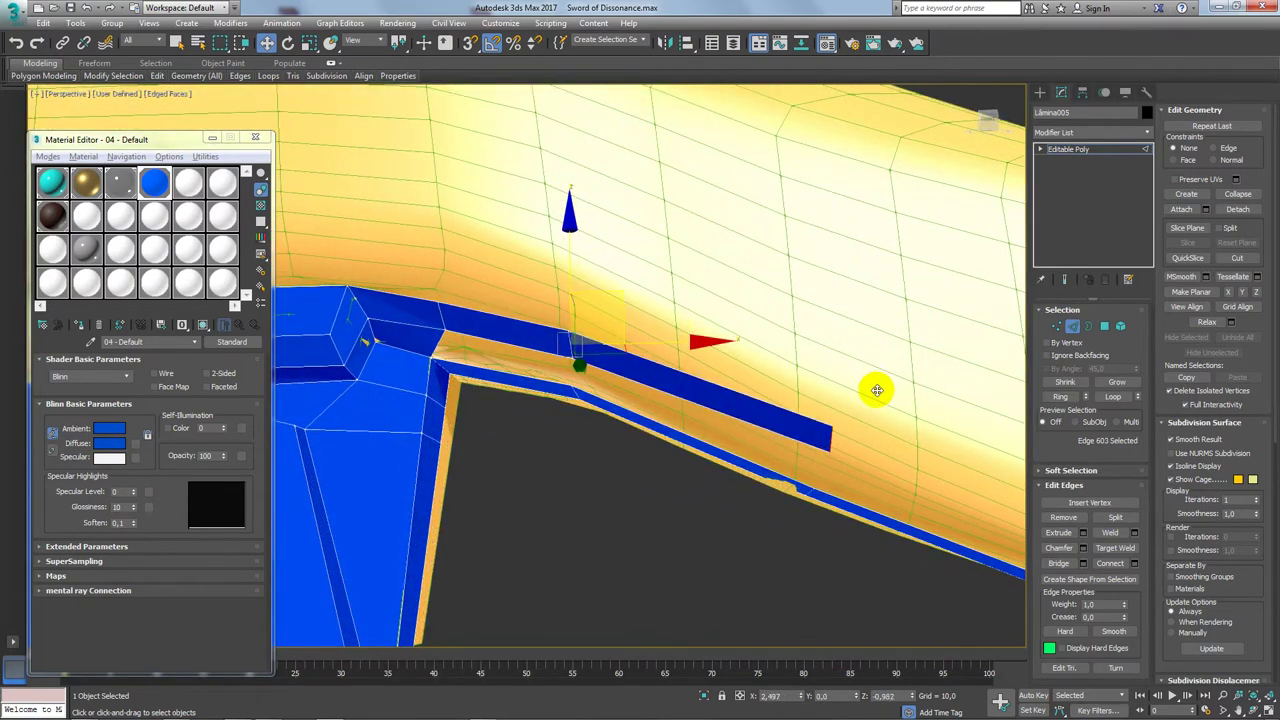
pyautogui.moveTo(857, 451)
pyautogui.keyDown('alt'); pyautogui.mouseDown(button='middle')
pyautogui.moveTo(748, 428)
pyautogui.moveTo(867, 448)
pyautogui.mouseUp(button='middle'); pyautogui.keyUp('alt')
pyautogui.moveTo(938, 442); pyautogui.dragTo(931, 444)
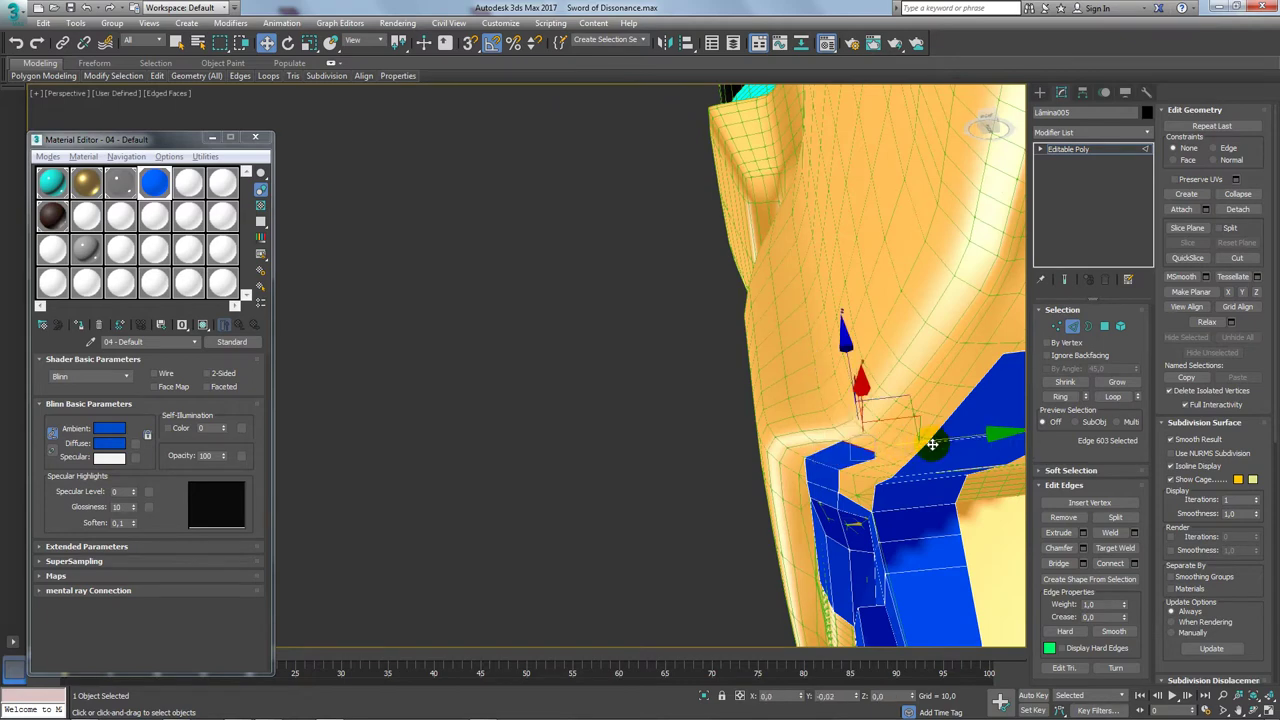
# Step: Straighten the strip's border by scaling and moving its end edges
pyautogui.press('r')
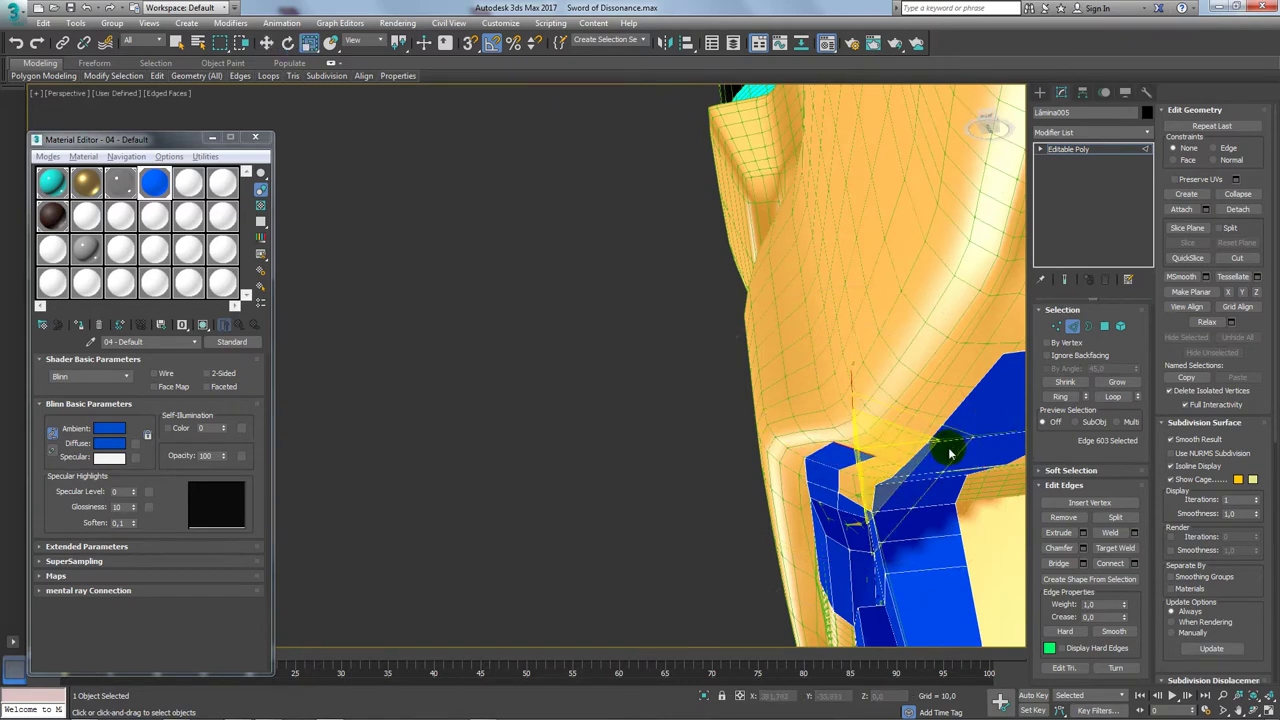
pyautogui.moveTo(951, 451); pyautogui.dragTo(894, 349, button='middle')
pyautogui.click(871, 343)
pyautogui.press('w')
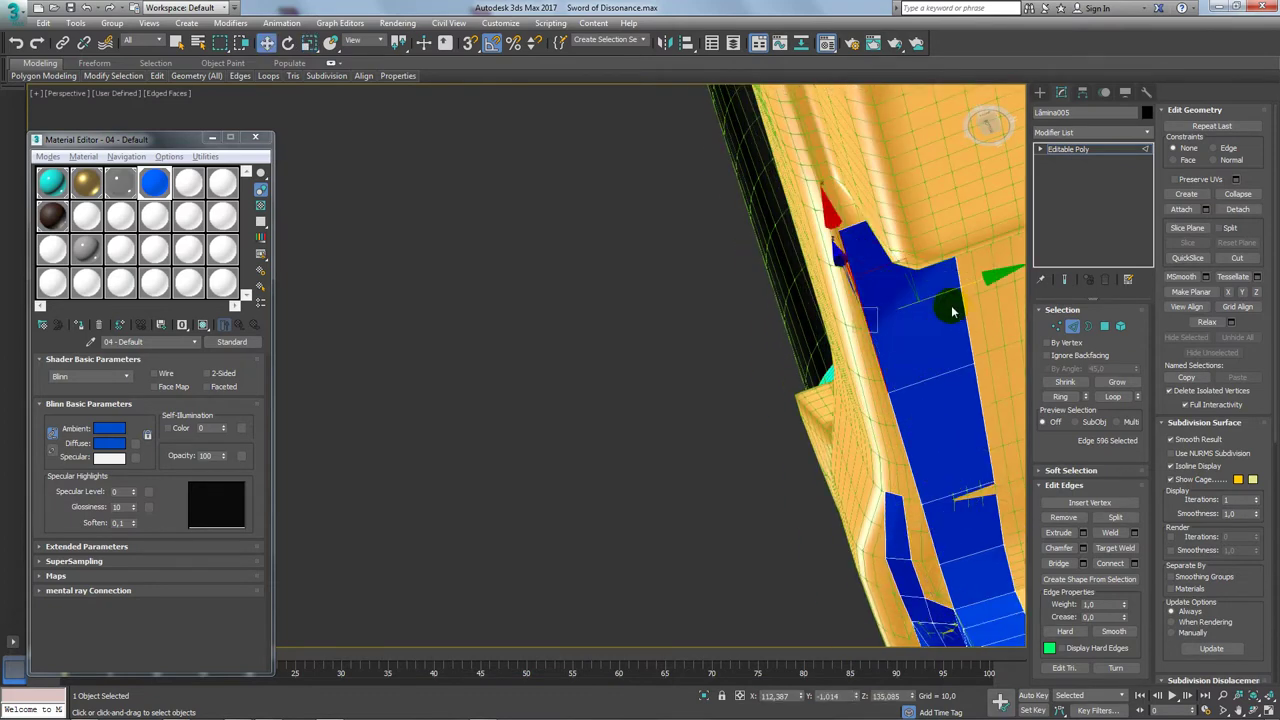
pyautogui.moveTo(952, 313)
pyautogui.mouseDown()
pyautogui.moveTo(963, 290)
pyautogui.moveTo(911, 411)
pyautogui.mouseUp()
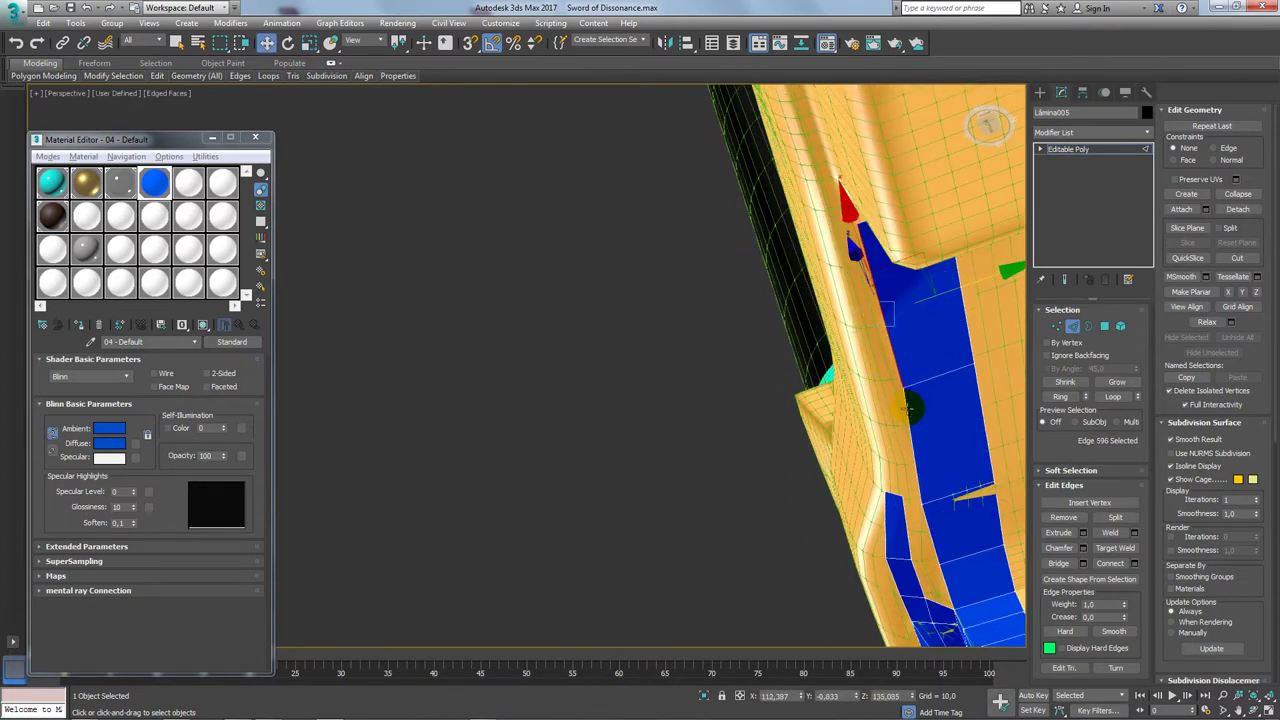
pyautogui.keyDown('ctrl'); pyautogui.click(906, 407); pyautogui.keyUp('ctrl')
pyautogui.moveTo(906, 407)
pyautogui.keyDown('alt'); pyautogui.mouseDown(button='middle')
pyautogui.moveTo(889, 478)
pyautogui.moveTo(832, 387)
pyautogui.mouseUp(button='middle'); pyautogui.keyUp('alt')
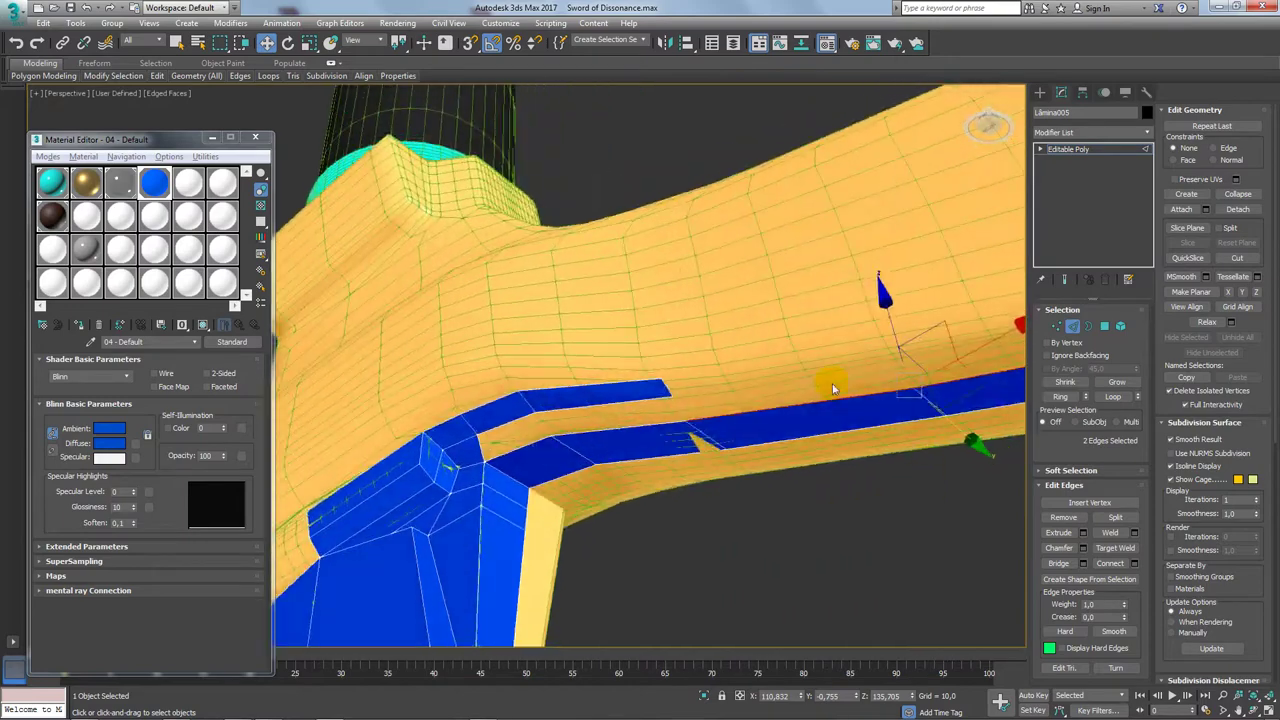
# Step: Extend the upper strip farther along the guard, sitting flush on the arm
pyautogui.click(663, 389)
pyautogui.moveTo(663, 389)
pyautogui.keyDown('alt'); pyautogui.mouseDown(button='middle')
pyautogui.moveTo(737, 391)
pyautogui.moveTo(734, 376)
pyautogui.mouseUp(button='middle'); pyautogui.keyUp('alt')
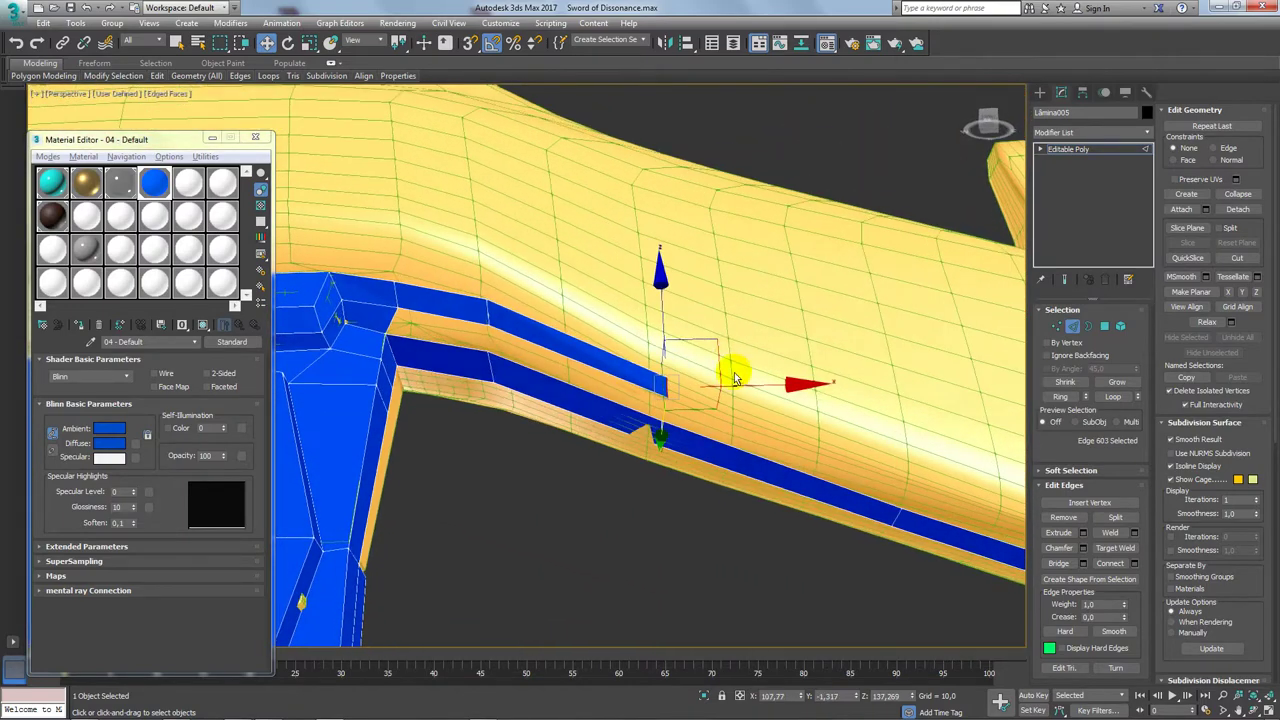
pyautogui.keyDown('shift'); pyautogui.moveTo(711, 341); pyautogui.dragTo(943, 457); pyautogui.keyUp('shift')
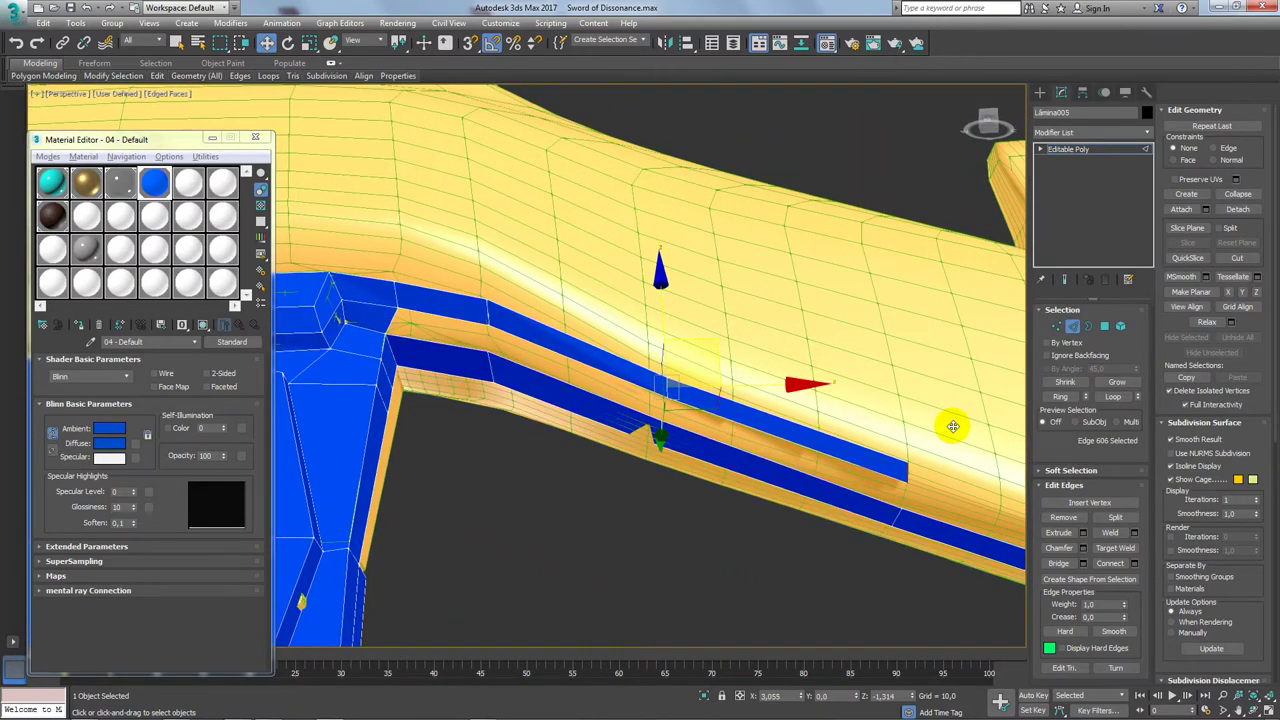
pyautogui.keyDown('alt'); pyautogui.moveTo(943, 457); pyautogui.dragTo(927, 382, button='middle'); pyautogui.keyUp('alt')
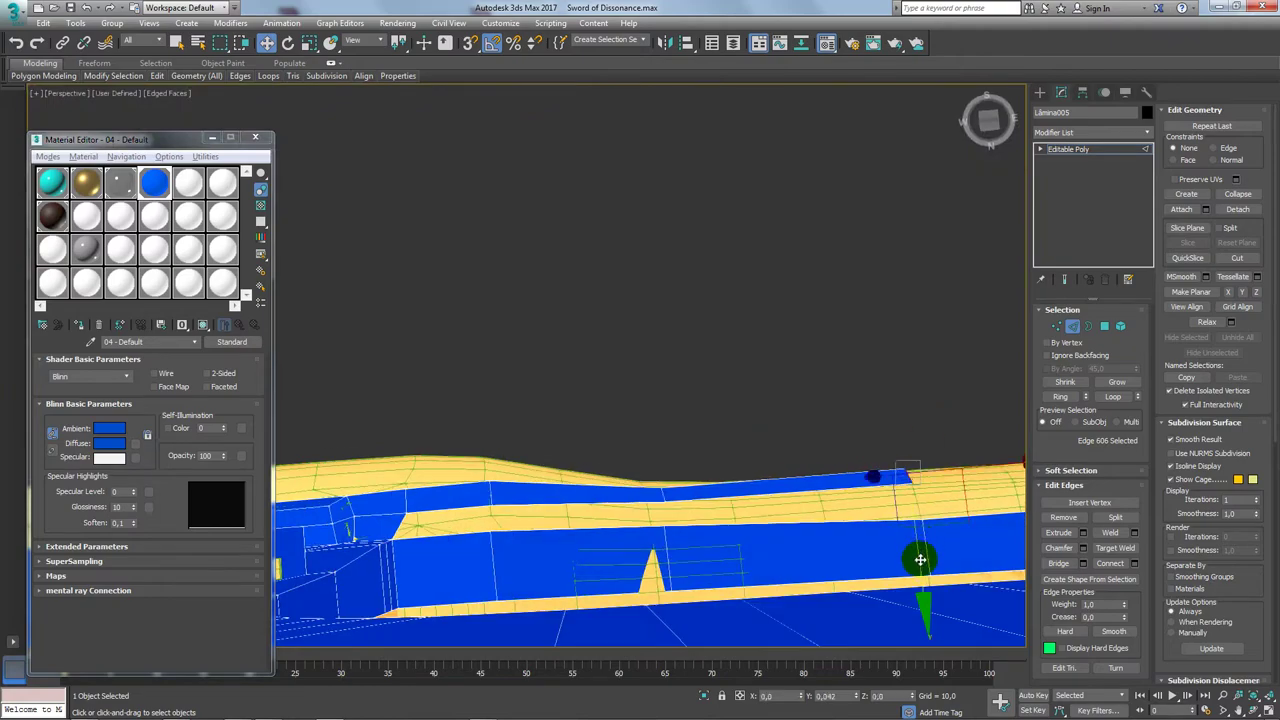
pyautogui.moveTo(920, 559); pyautogui.dragTo(922, 566)
pyautogui.moveTo(922, 566)
pyautogui.keyDown('alt'); pyautogui.mouseDown(button='middle')
pyautogui.moveTo(491, 474)
pyautogui.moveTo(471, 337)
pyautogui.moveTo(450, 322)
pyautogui.mouseUp(button='middle'); pyautogui.keyUp('alt')
pyautogui.moveTo(456, 309); pyautogui.dragTo(704, 383)
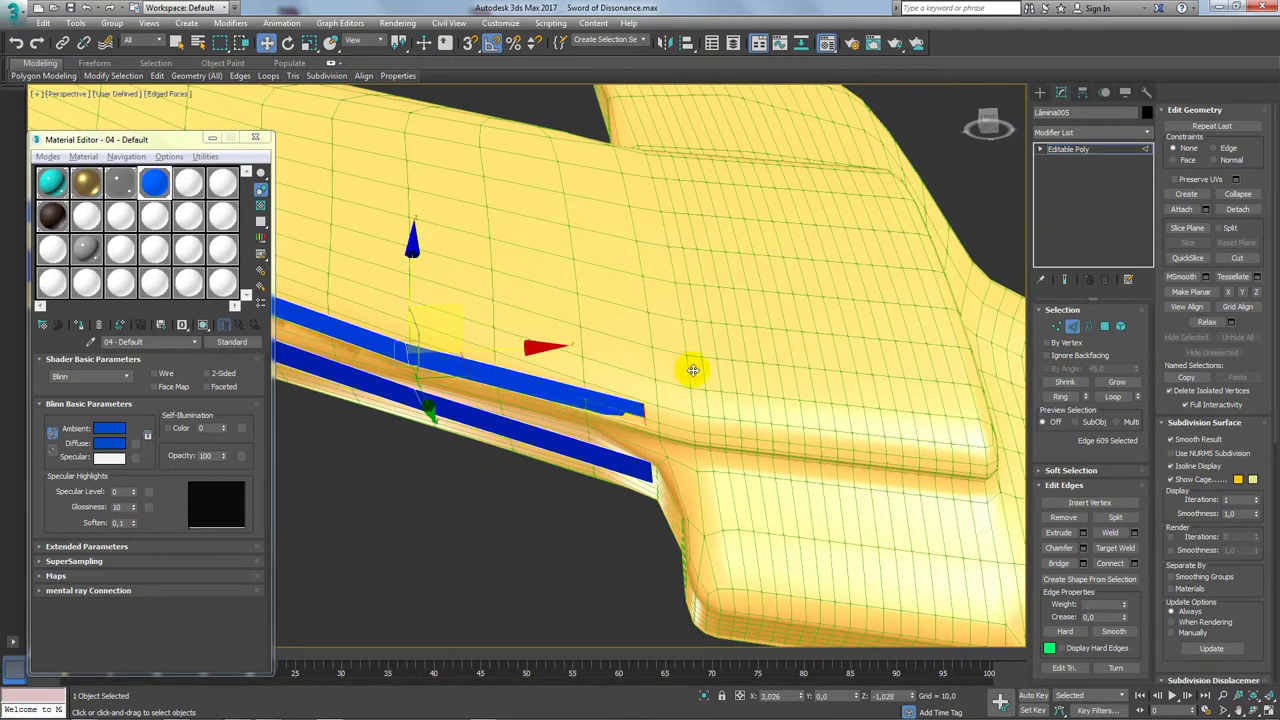
# Step: Select the end edges of several strips, viewing them from below and above
pyautogui.keyDown('alt'); pyautogui.moveTo(704, 381); pyautogui.dragTo(543, 431, button='middle'); pyautogui.keyUp('alt')
pyautogui.click(535, 482)
pyautogui.keyDown('ctrl'); pyautogui.click(390, 424); pyautogui.keyUp('ctrl')
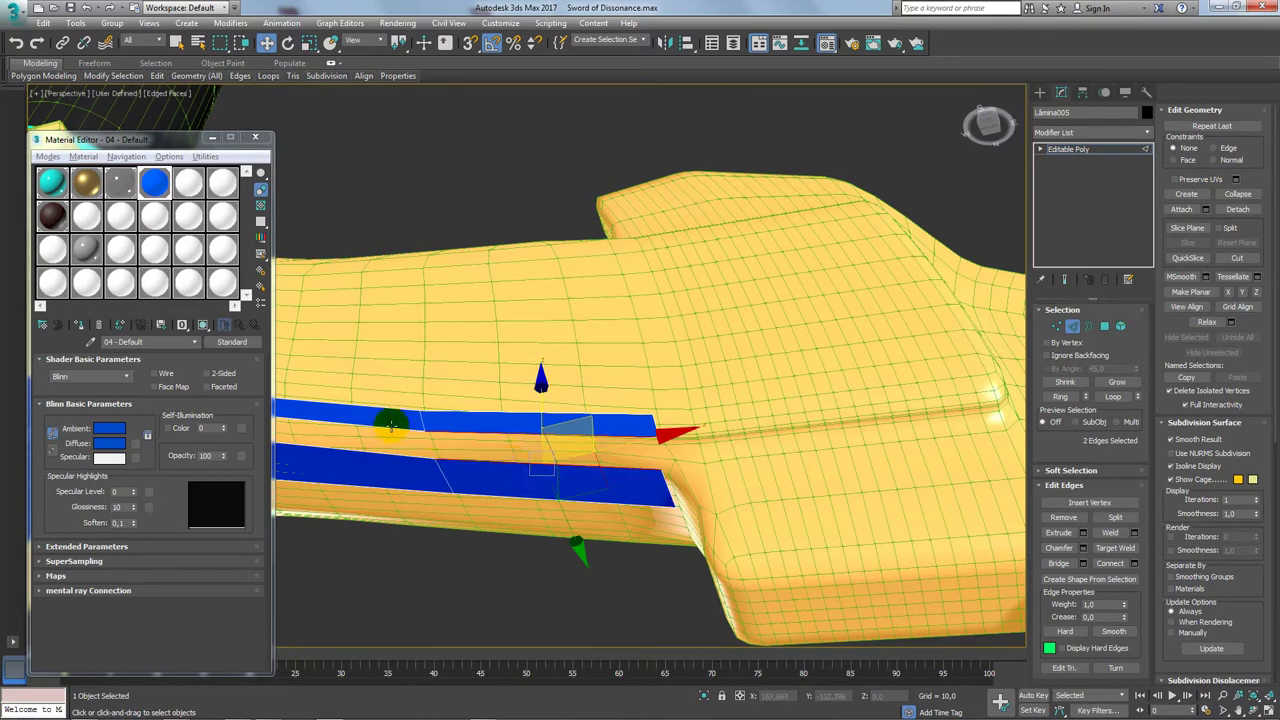
pyautogui.keyDown('ctrl'); pyautogui.click(395, 468); pyautogui.keyUp('ctrl')
pyautogui.keyDown('alt'); pyautogui.moveTo(395, 468); pyautogui.dragTo(539, 415, button='middle'); pyautogui.keyUp('alt')
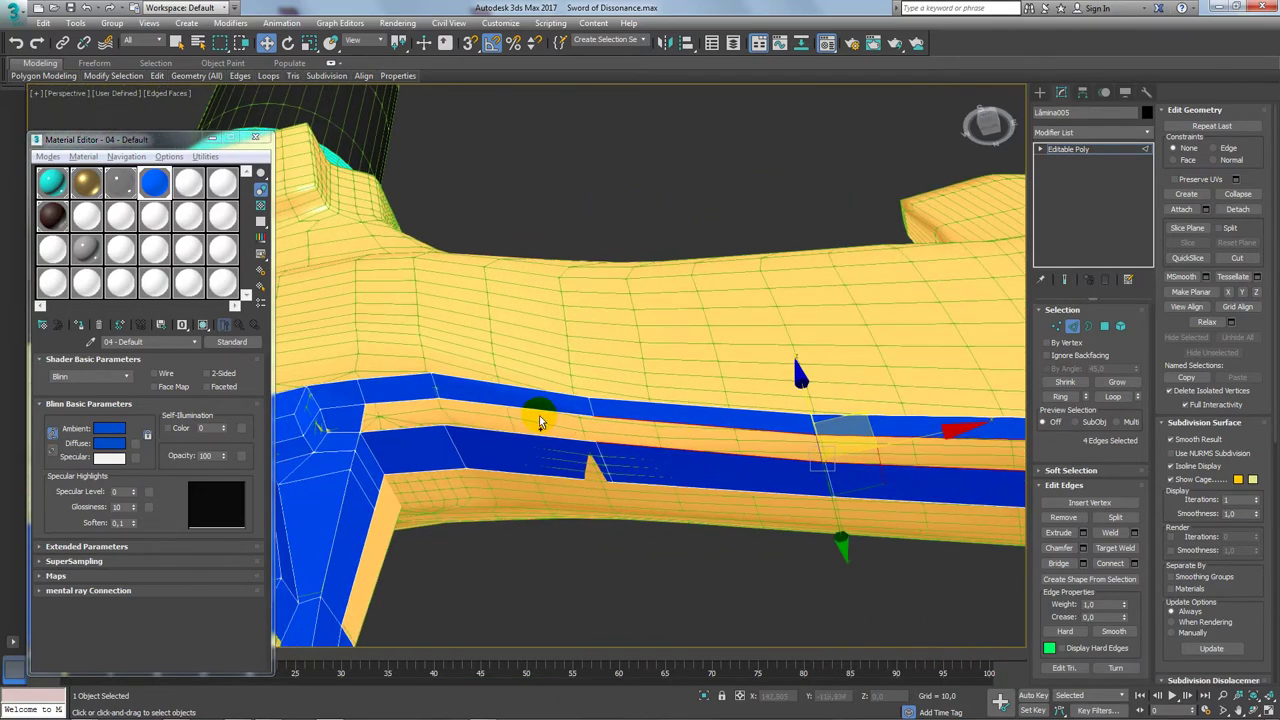
pyautogui.keyDown('ctrl'); pyautogui.click(408, 398); pyautogui.keyUp('ctrl')
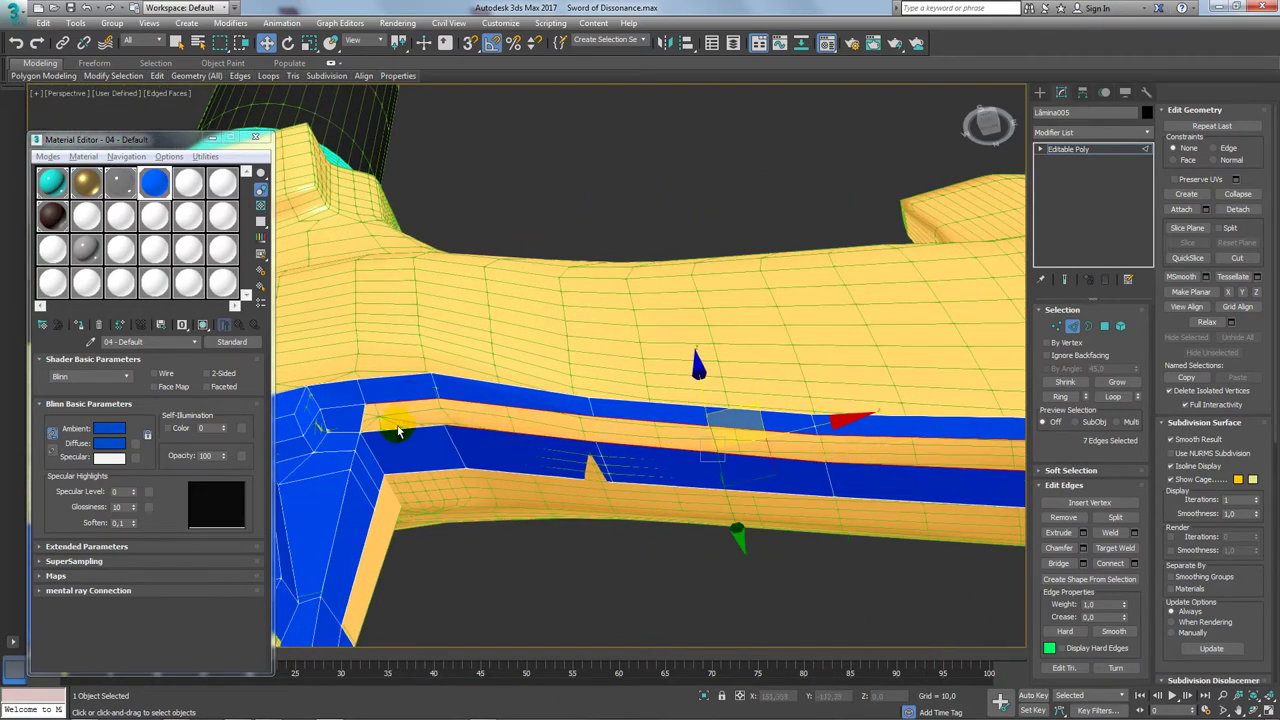
pyautogui.keyDown('ctrl'); pyautogui.click(396, 428); pyautogui.keyUp('ctrl')
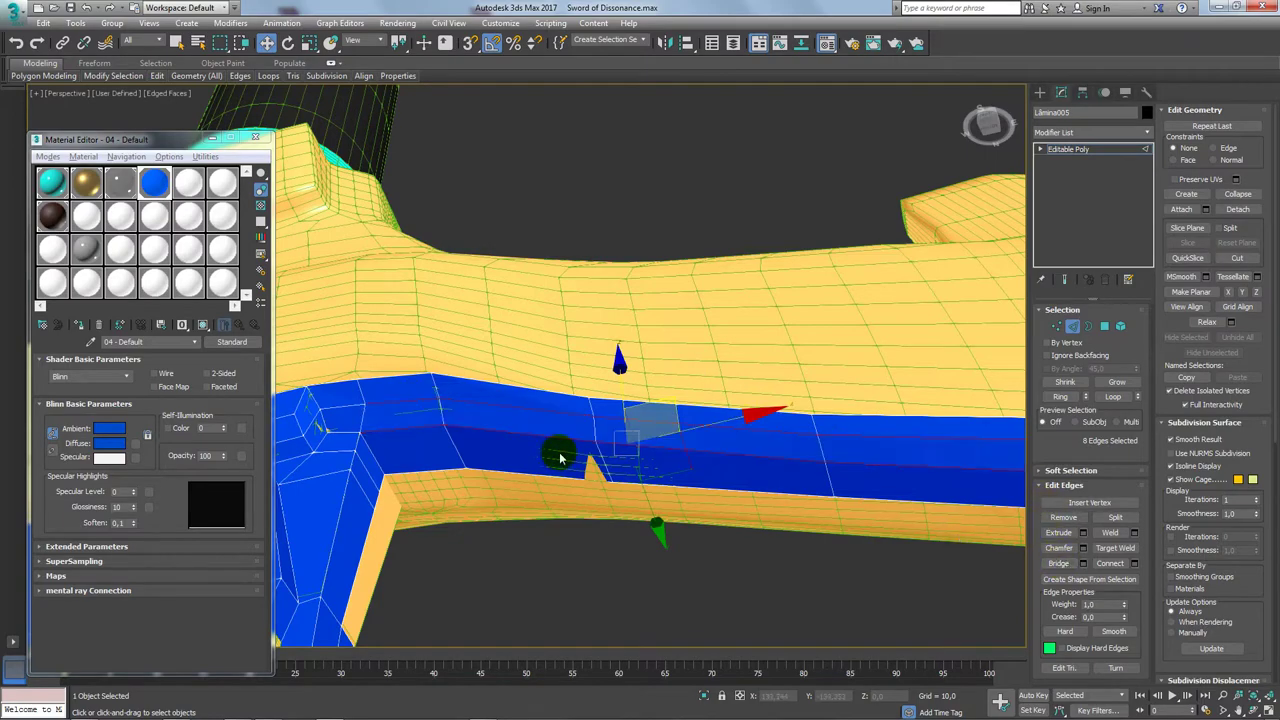
pyautogui.keyDown('alt'); pyautogui.moveTo(557, 449); pyautogui.dragTo(527, 287, button='middle'); pyautogui.keyUp('alt')
pyautogui.scroll(3, 525, 287)
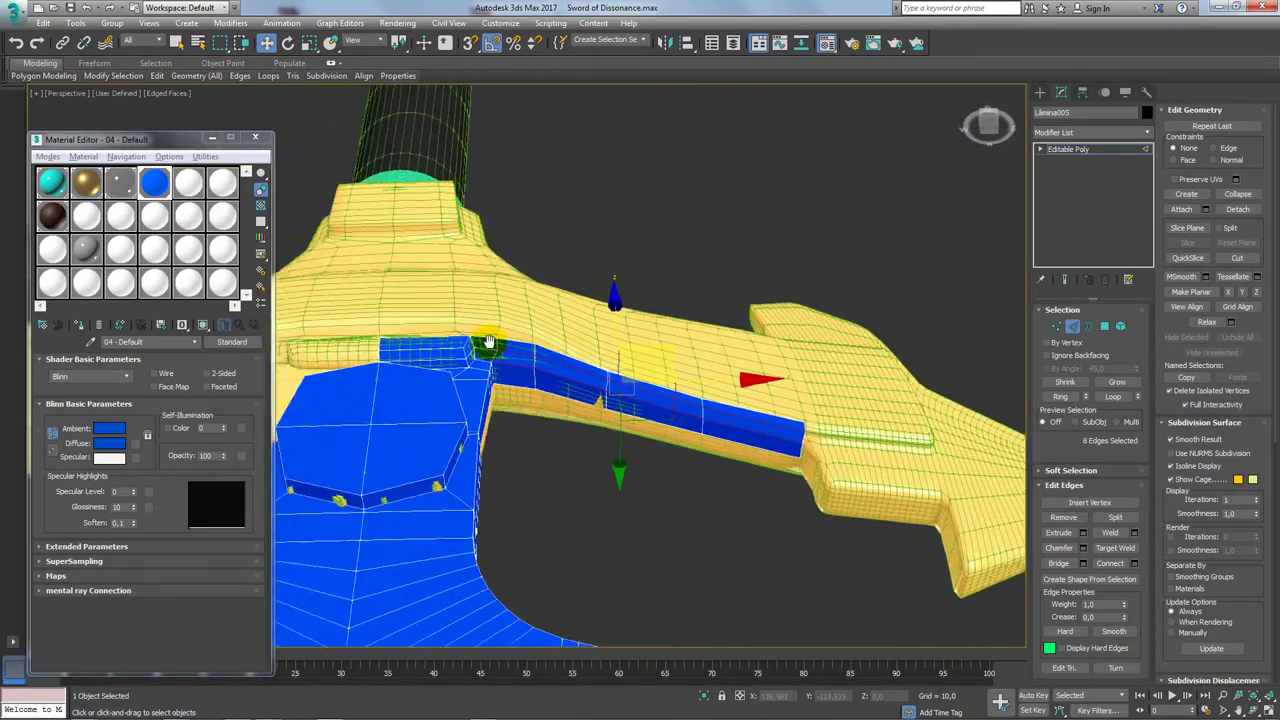
pyautogui.scroll(3, 486, 343)
# Step: Pull the panel's top edge up into the corner, adding a face
pyautogui.click(510, 398)
pyautogui.moveTo(500, 402)
pyautogui.keyDown('alt'); pyautogui.mouseDown(button='middle')
pyautogui.moveTo(593, 433)
pyautogui.moveTo(434, 343)
pyautogui.mouseUp(button='middle'); pyautogui.keyUp('alt')
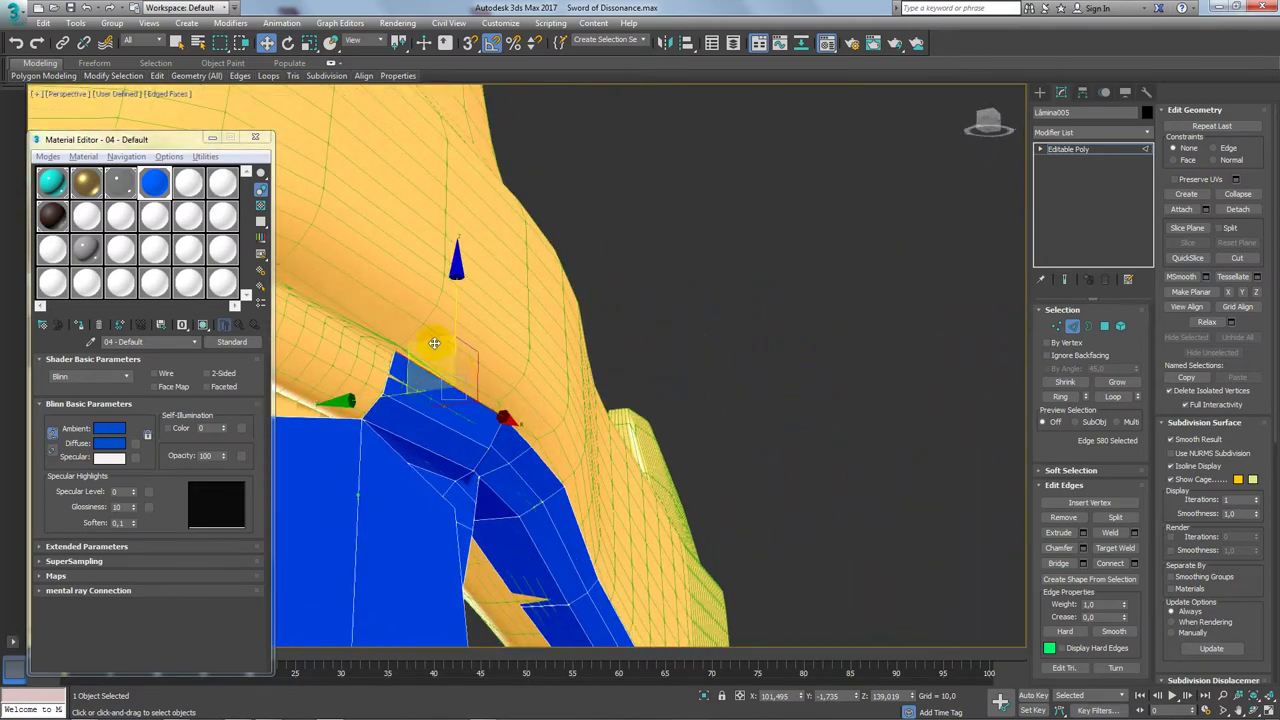
pyautogui.moveTo(436, 340)
pyautogui.mouseDown()
pyautogui.moveTo(480, 327)
pyautogui.moveTo(465, 315)
pyautogui.mouseUp()
pyautogui.moveTo(465, 316)
pyautogui.keyDown('alt'); pyautogui.mouseDown(button='middle')
pyautogui.moveTo(520, 397)
pyautogui.moveTo(543, 370)
pyautogui.mouseUp(button='middle'); pyautogui.keyUp('alt')
# Step: Move a corner vertex and raise a top edge to reshape the blue faces
pyautogui.press('1')
pyautogui.click(615, 368)
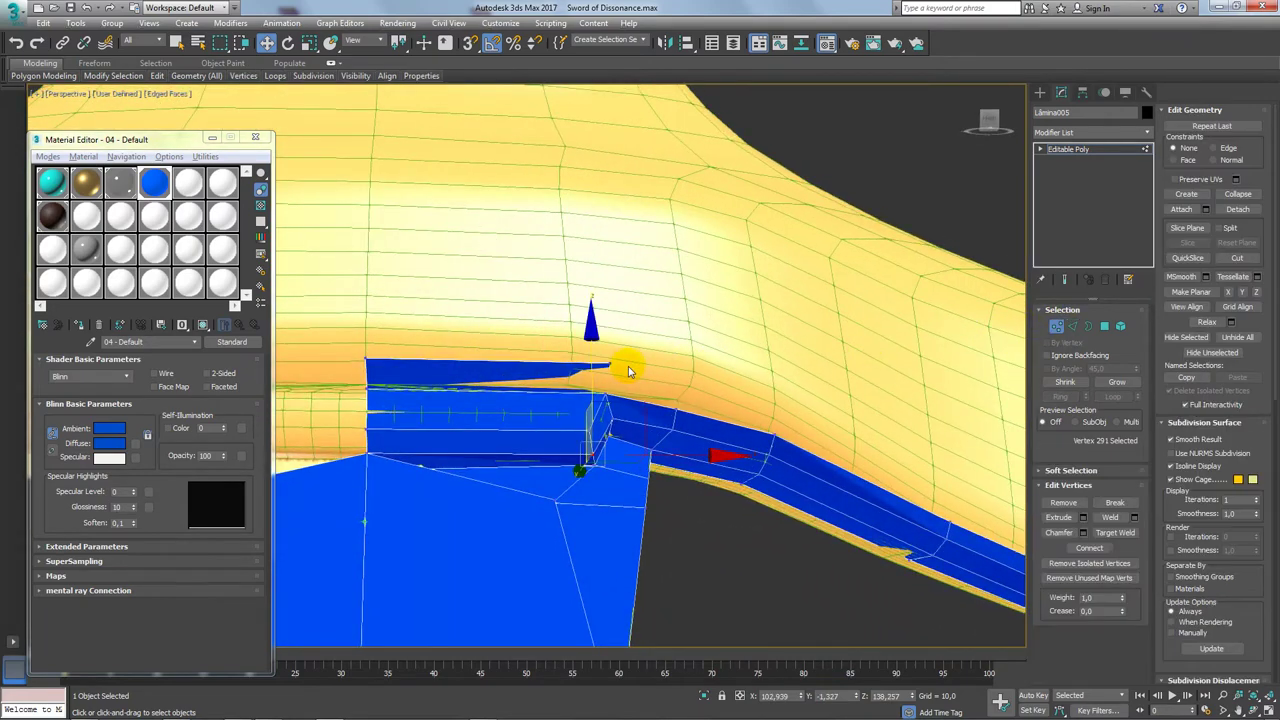
pyautogui.moveTo(610, 366)
pyautogui.mouseDown()
pyautogui.moveTo(651, 323)
pyautogui.moveTo(634, 334)
pyautogui.mouseUp()
pyautogui.press('2')
pyautogui.click(490, 317)
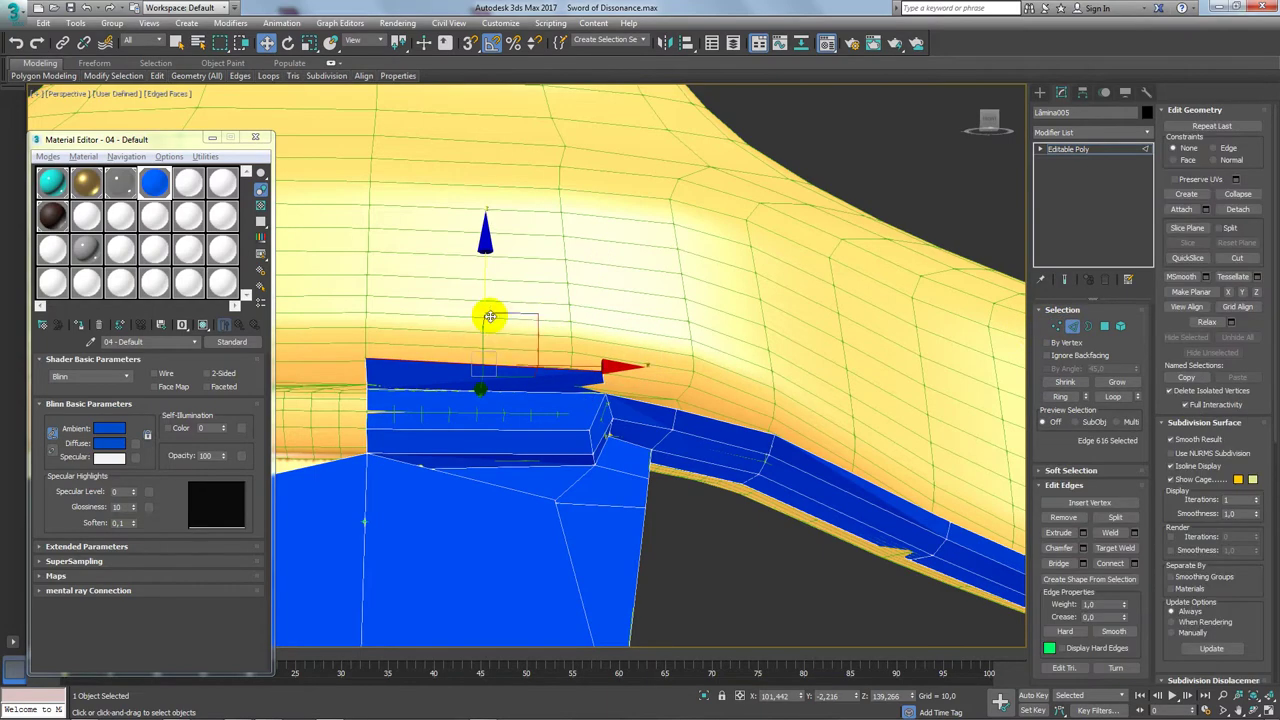
pyautogui.keyDown('alt'); pyautogui.moveTo(483, 298); pyautogui.dragTo(471, 320, button='middle'); pyautogui.keyUp('alt')
pyautogui.moveTo(471, 320)
pyautogui.mouseDown()
pyautogui.moveTo(486, 288)
pyautogui.moveTo(480, 258)
pyautogui.moveTo(471, 266)
pyautogui.mouseUp()
# Step: Pull another edge upward and extend a new strip of faces up the guard
pyautogui.moveTo(473, 266)
pyautogui.keyDown('alt'); pyautogui.mouseDown(button='middle')
pyautogui.moveTo(486, 363)
pyautogui.moveTo(528, 363)
pyautogui.mouseUp(button='middle'); pyautogui.keyUp('alt')
pyautogui.moveTo(528, 363); pyautogui.dragTo(513, 263)
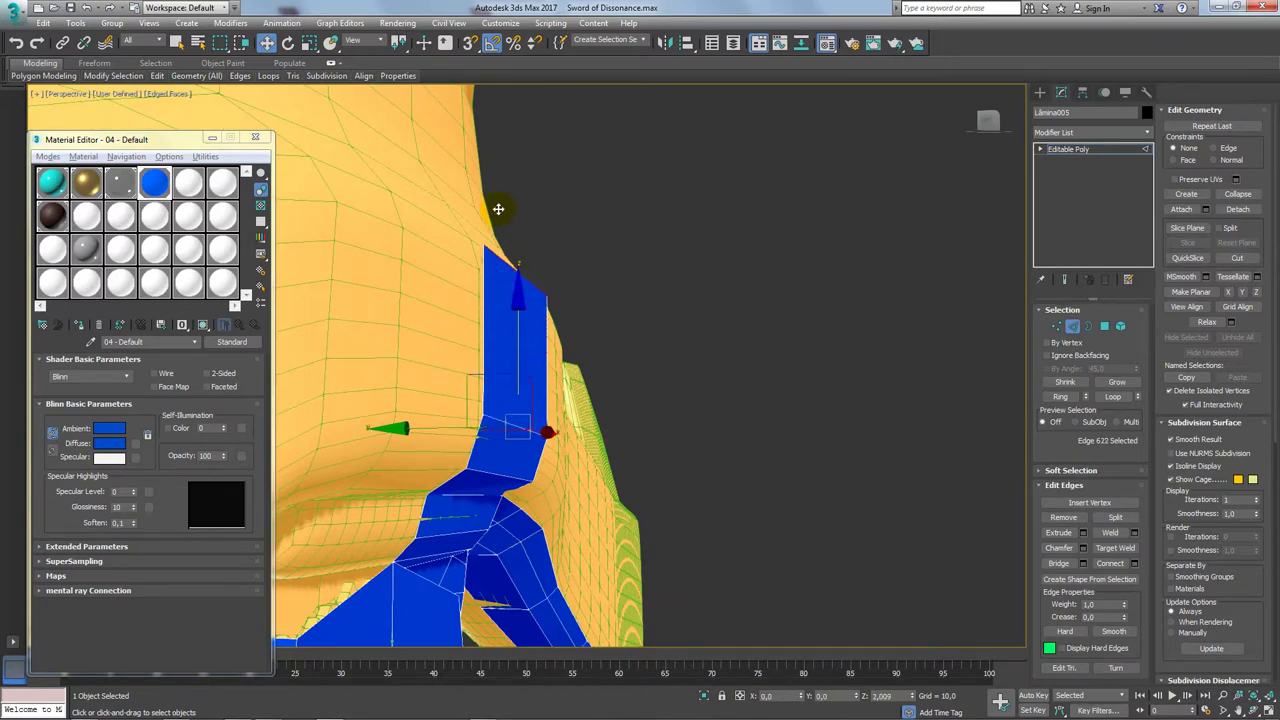
pyautogui.moveTo(498, 209)
pyautogui.keyDown('alt'); pyautogui.mouseDown(button='middle')
pyautogui.moveTo(500, 277)
pyautogui.moveTo(451, 366)
pyautogui.moveTo(563, 403)
pyautogui.moveTo(508, 332)
pyautogui.mouseUp(button='middle'); pyautogui.keyUp('alt')
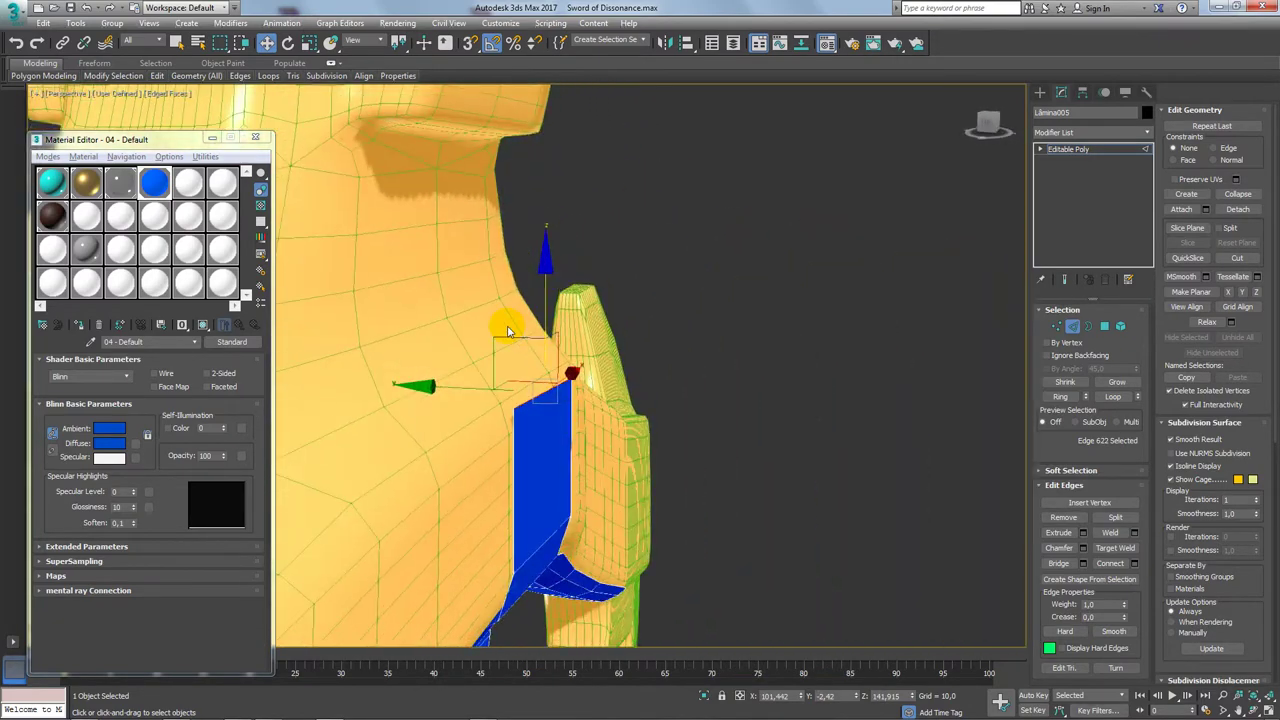
pyautogui.keyDown('shift'); pyautogui.moveTo(508, 332); pyautogui.dragTo(495, 318); pyautogui.keyUp('shift')
pyautogui.keyDown('alt'); pyautogui.moveTo(486, 294); pyautogui.dragTo(566, 429, button='middle'); pyautogui.keyUp('alt')
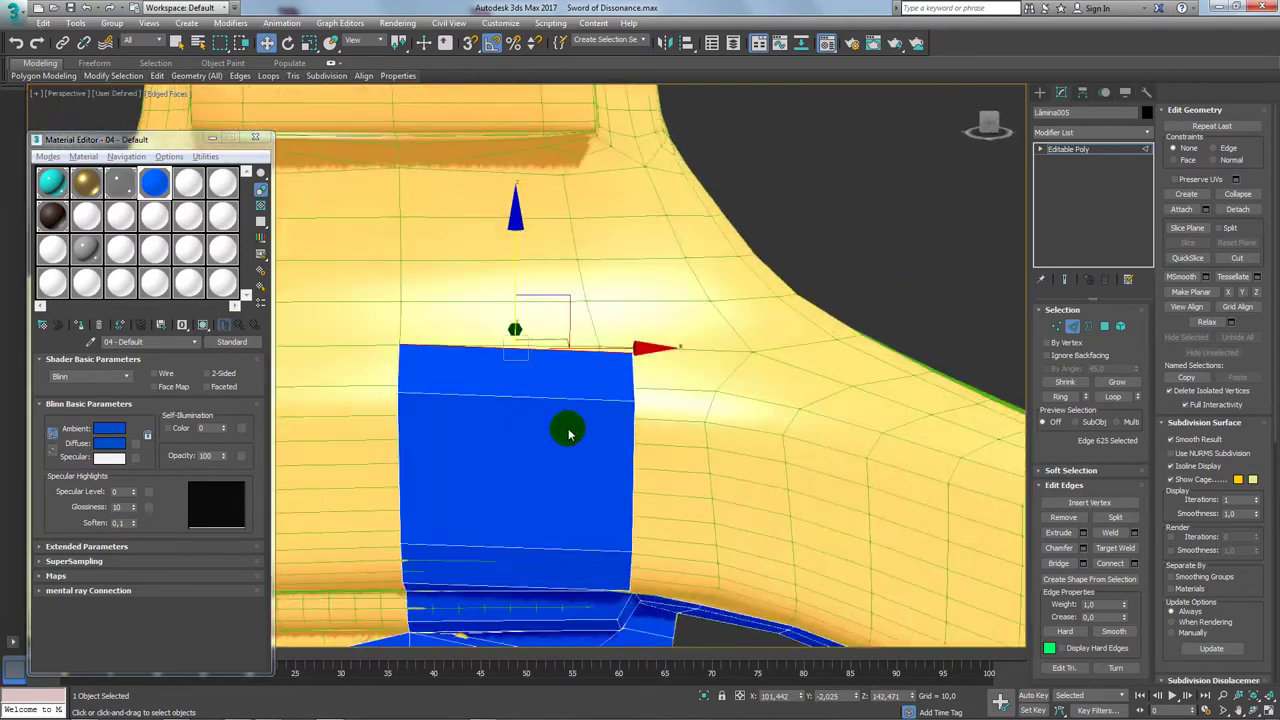
pyautogui.scroll(-2, 557, 414)
pyautogui.scroll(3, 500, 378)
pyautogui.moveTo(500, 378)
pyautogui.keyDown('alt'); pyautogui.mouseDown(button='middle')
pyautogui.moveTo(409, 177)
pyautogui.moveTo(505, 316)
pyautogui.mouseUp(button='middle'); pyautogui.keyUp('alt')
# Step: Extrude a new blue strip rightward along the guard and connect two of its edges
pyautogui.click(412, 178)
pyautogui.keyDown('shift'); pyautogui.moveTo(431, 200); pyautogui.dragTo(703, 240); pyautogui.keyUp('shift')
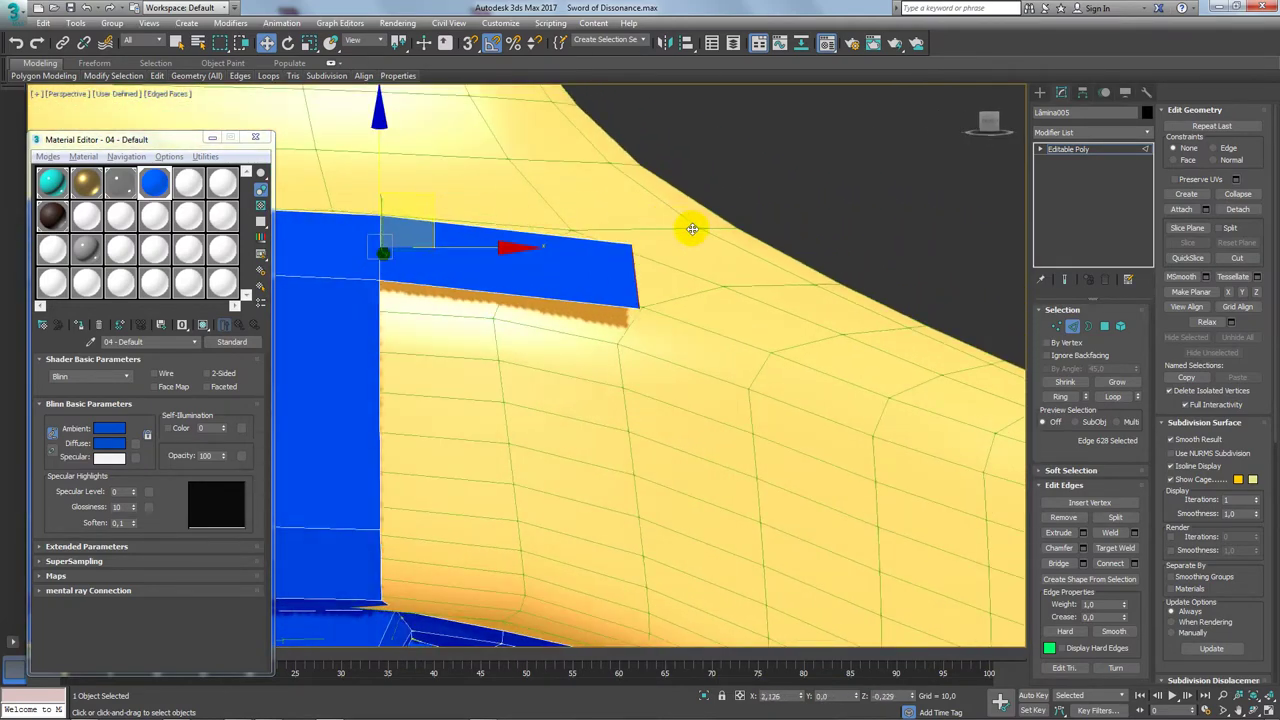
pyautogui.moveTo(703, 240)
pyautogui.keyDown('alt'); pyautogui.mouseDown(button='middle')
pyautogui.moveTo(623, 315)
pyautogui.moveTo(736, 237)
pyautogui.mouseUp(button='middle'); pyautogui.keyUp('alt')
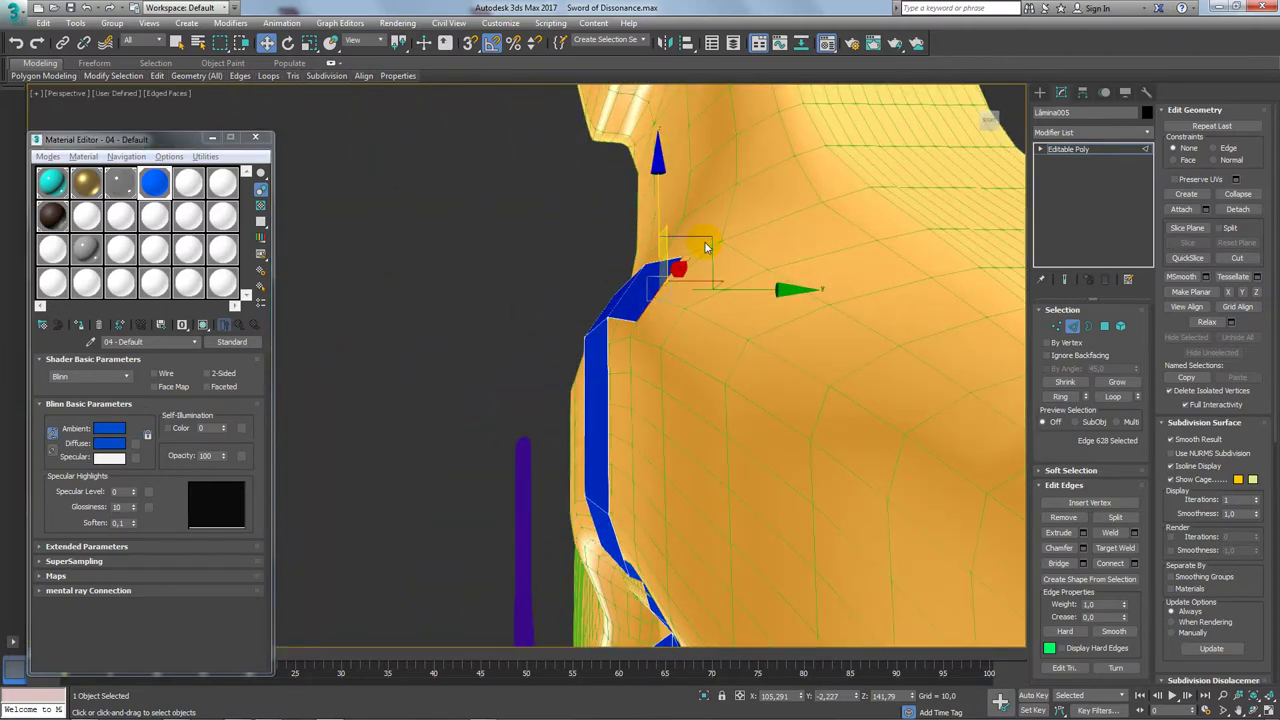
pyautogui.keyDown('shift'); pyautogui.moveTo(702, 237); pyautogui.dragTo(741, 239); pyautogui.keyUp('shift')
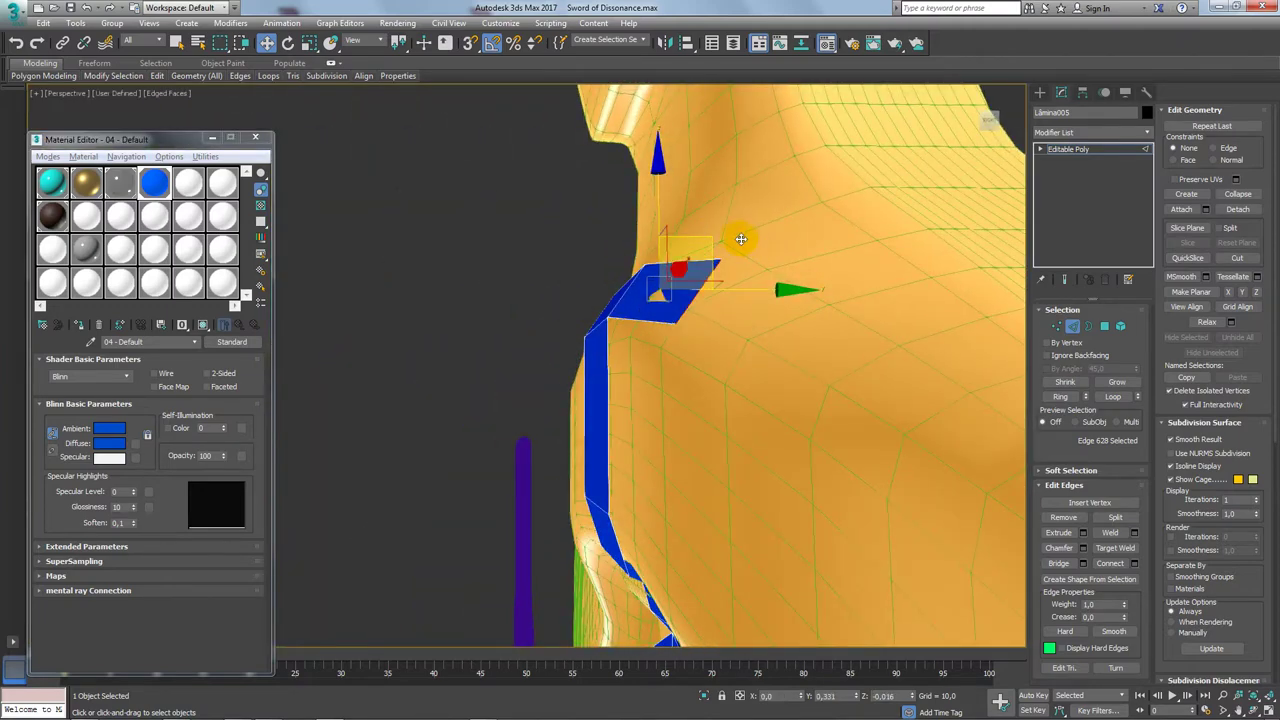
pyautogui.moveTo(737, 238)
pyautogui.keyDown('alt'); pyautogui.mouseDown(button='middle')
pyautogui.moveTo(743, 480)
pyautogui.moveTo(643, 403)
pyautogui.moveTo(669, 343)
pyautogui.moveTo(475, 470)
pyautogui.moveTo(500, 483)
pyautogui.mouseUp(button='middle'); pyautogui.keyUp('alt')
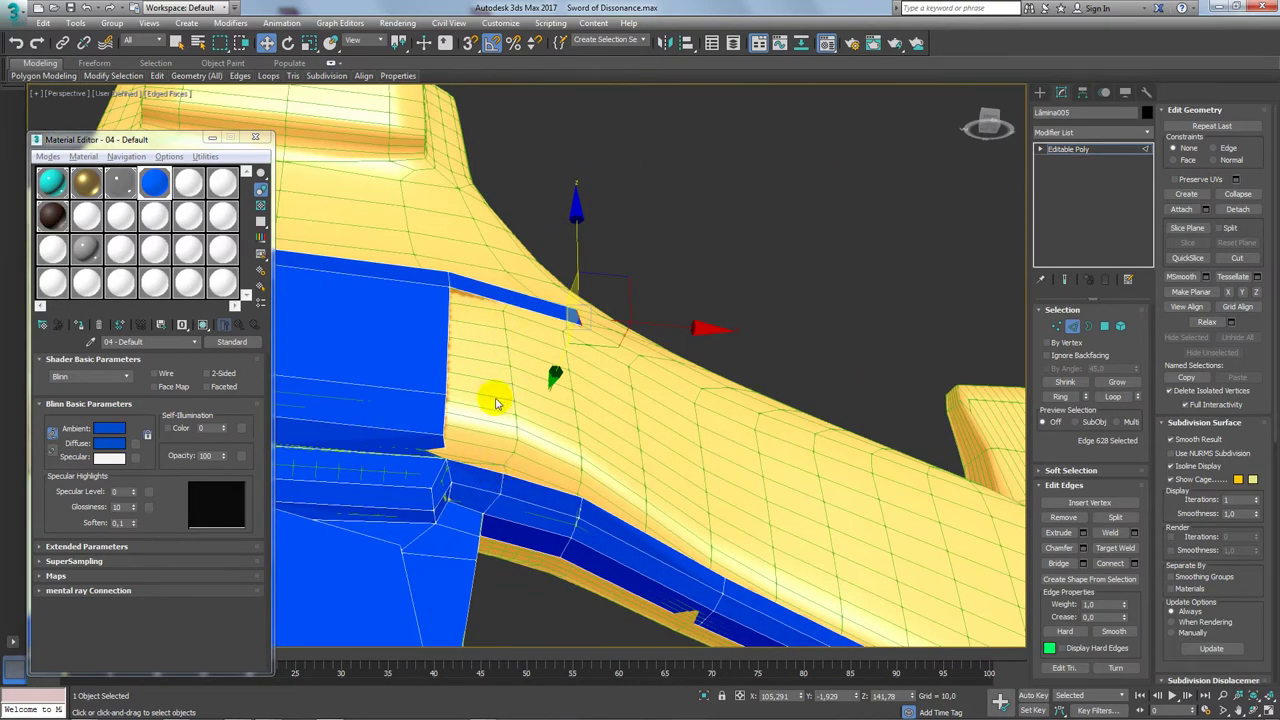
pyautogui.moveTo(496, 403)
pyautogui.keyDown('alt'); pyautogui.mouseDown(button='middle')
pyautogui.moveTo(523, 300)
pyautogui.moveTo(503, 343)
pyautogui.moveTo(518, 410)
pyautogui.mouseUp(button='middle'); pyautogui.keyUp('alt')
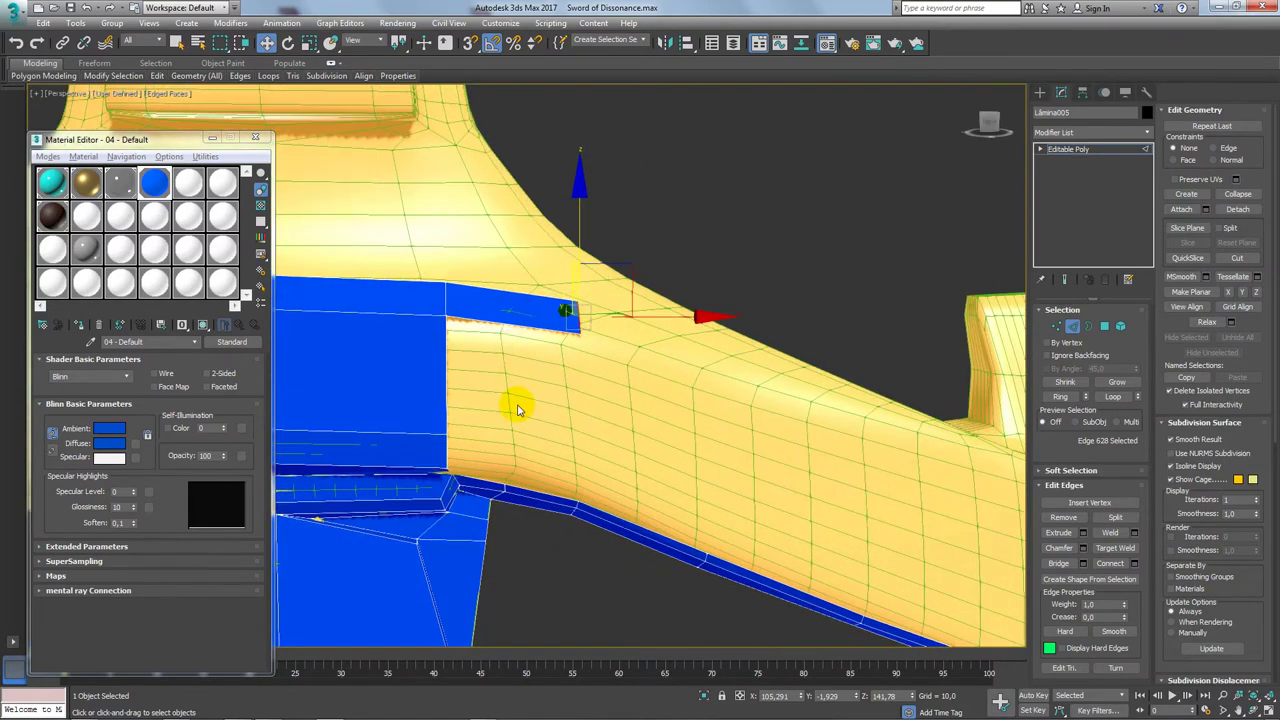
pyautogui.keyDown('ctrl'); pyautogui.click(514, 232); pyautogui.keyUp('ctrl')
pyautogui.click(1115, 566)
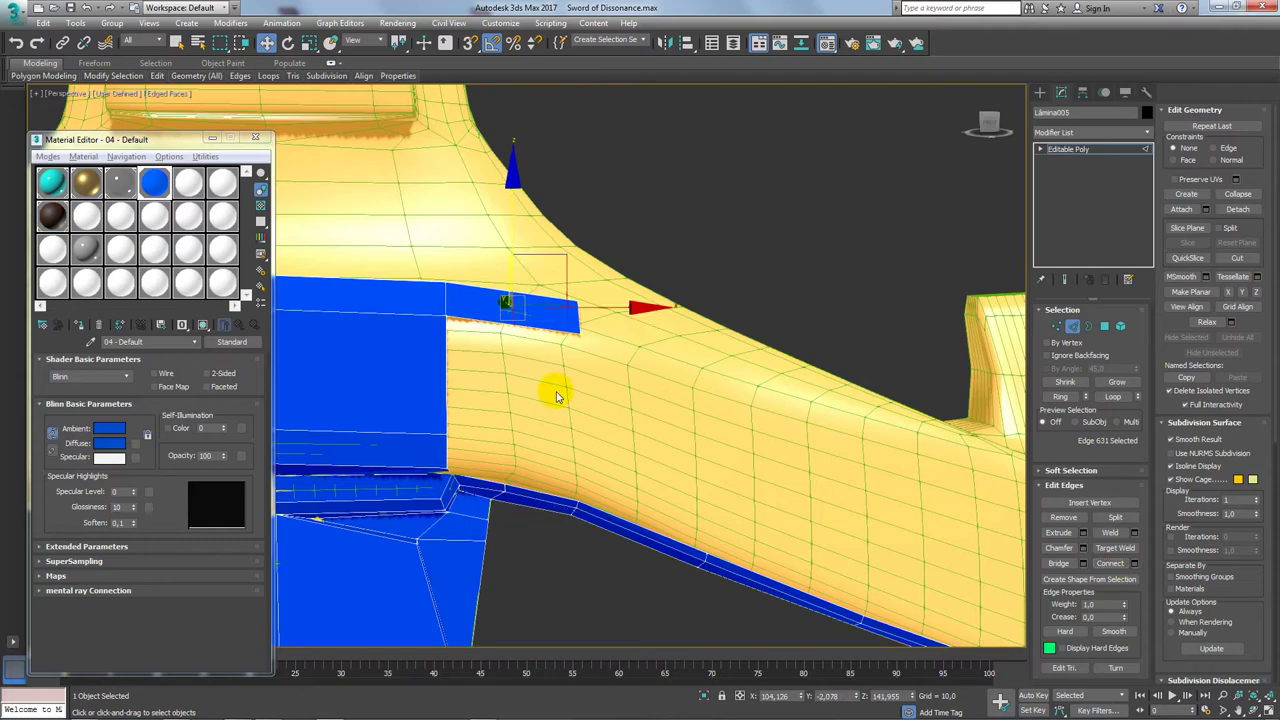
# Step: Extrude a new strip from the panel's lower border edge along the arm
pyautogui.click(493, 323)
pyautogui.moveTo(490, 481)
pyautogui.keyDown('alt'); pyautogui.mouseDown(button='middle')
pyautogui.moveTo(491, 434)
pyautogui.moveTo(443, 443)
pyautogui.mouseUp(button='middle'); pyautogui.keyUp('alt')
pyautogui.click(443, 443)
pyautogui.keyDown('alt'); pyautogui.moveTo(530, 436); pyautogui.dragTo(507, 411, button='middle'); pyautogui.keyUp('alt')
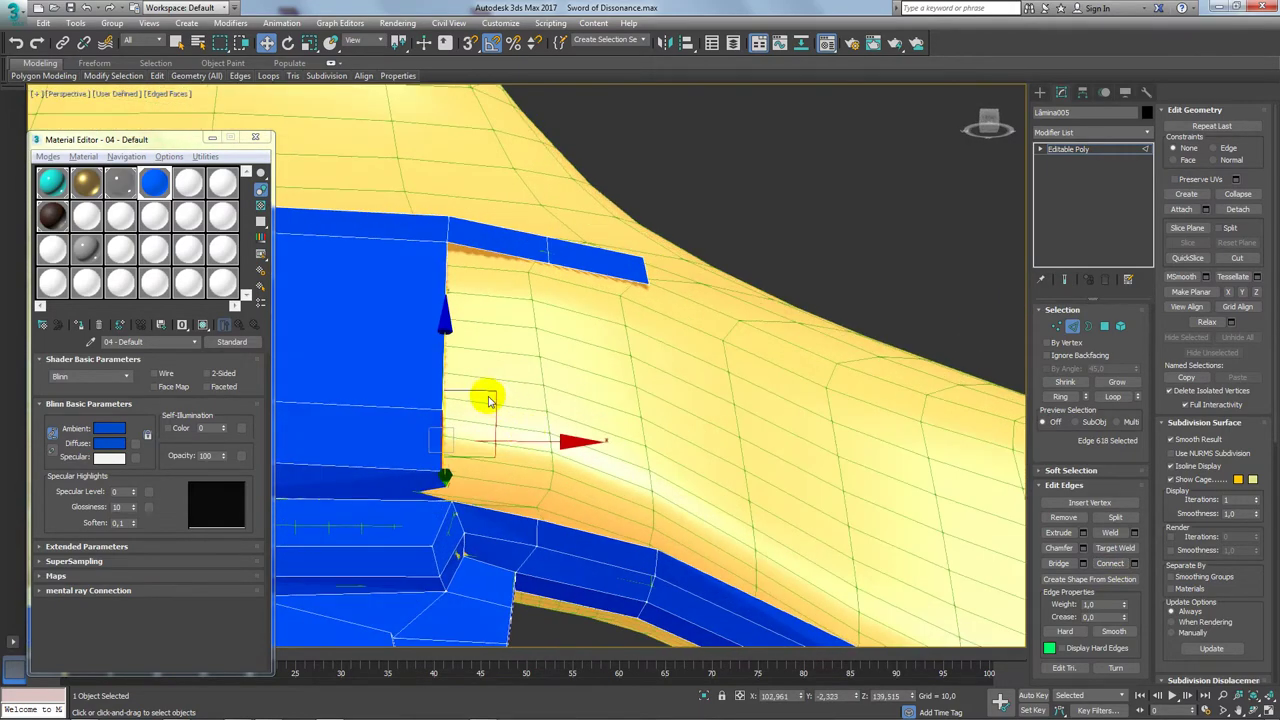
pyautogui.moveTo(490, 400)
pyautogui.keyDown('shift'); pyautogui.mouseDown()
pyautogui.moveTo(606, 409)
pyautogui.moveTo(593, 406)
pyautogui.moveTo(703, 443)
pyautogui.mouseUp(); pyautogui.keyUp('shift')
pyautogui.keyDown('alt'); pyautogui.moveTo(703, 443); pyautogui.dragTo(651, 495, button='middle'); pyautogui.keyUp('alt')
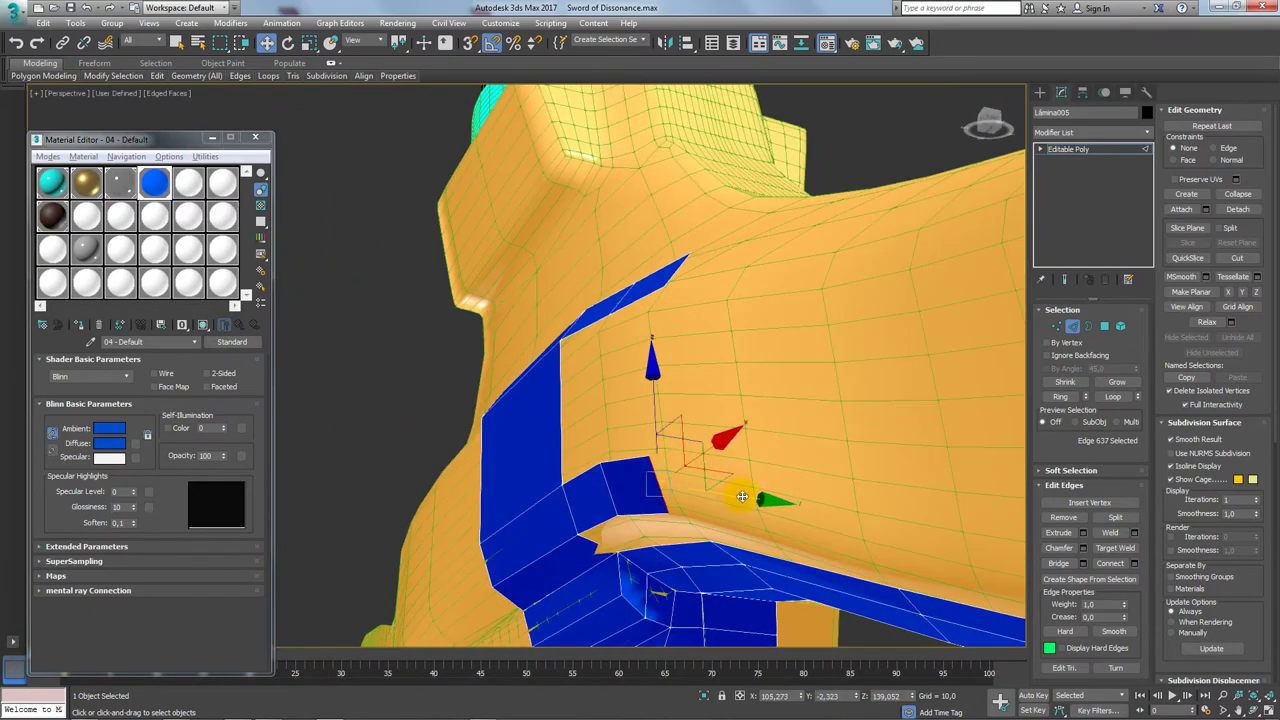
pyautogui.keyDown('alt'); pyautogui.moveTo(742, 496); pyautogui.dragTo(586, 313, button='middle'); pyautogui.keyUp('alt')
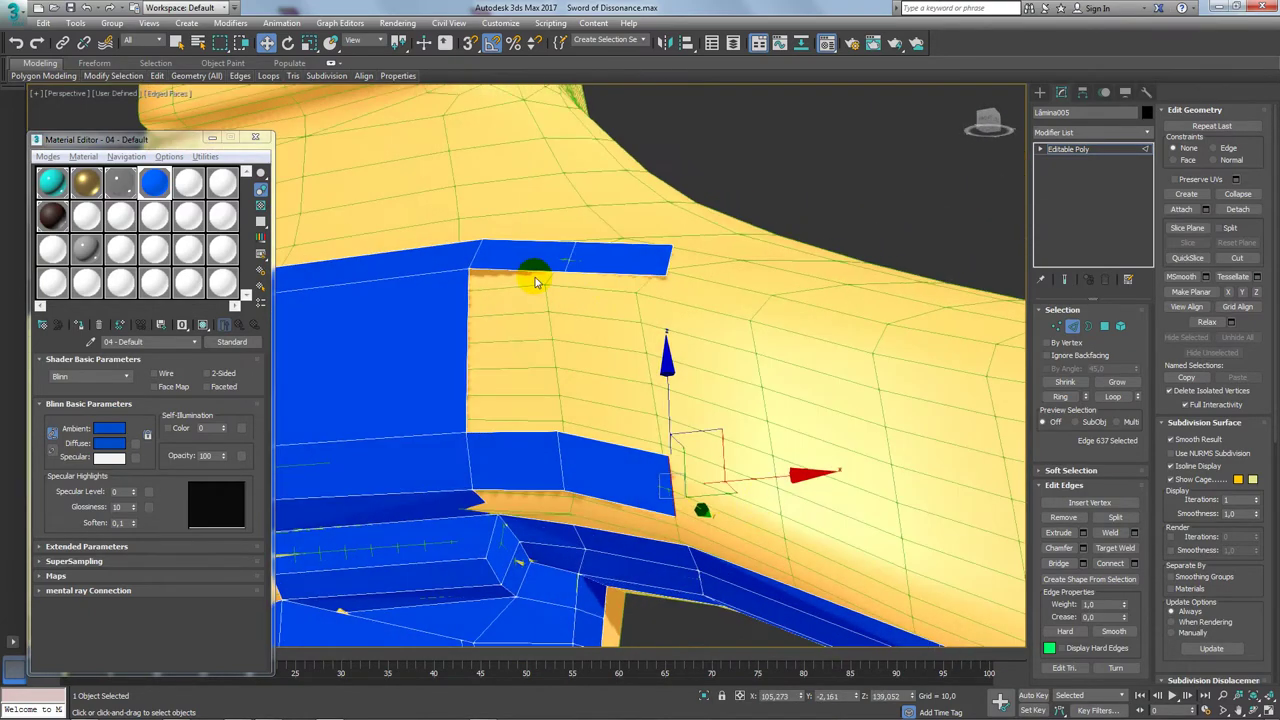
pyautogui.click(535, 282)
# Step: Bridge the gaps between the upper and lower blue strips
pyautogui.keyDown('ctrl'); pyautogui.click(617, 343); pyautogui.keyUp('ctrl')
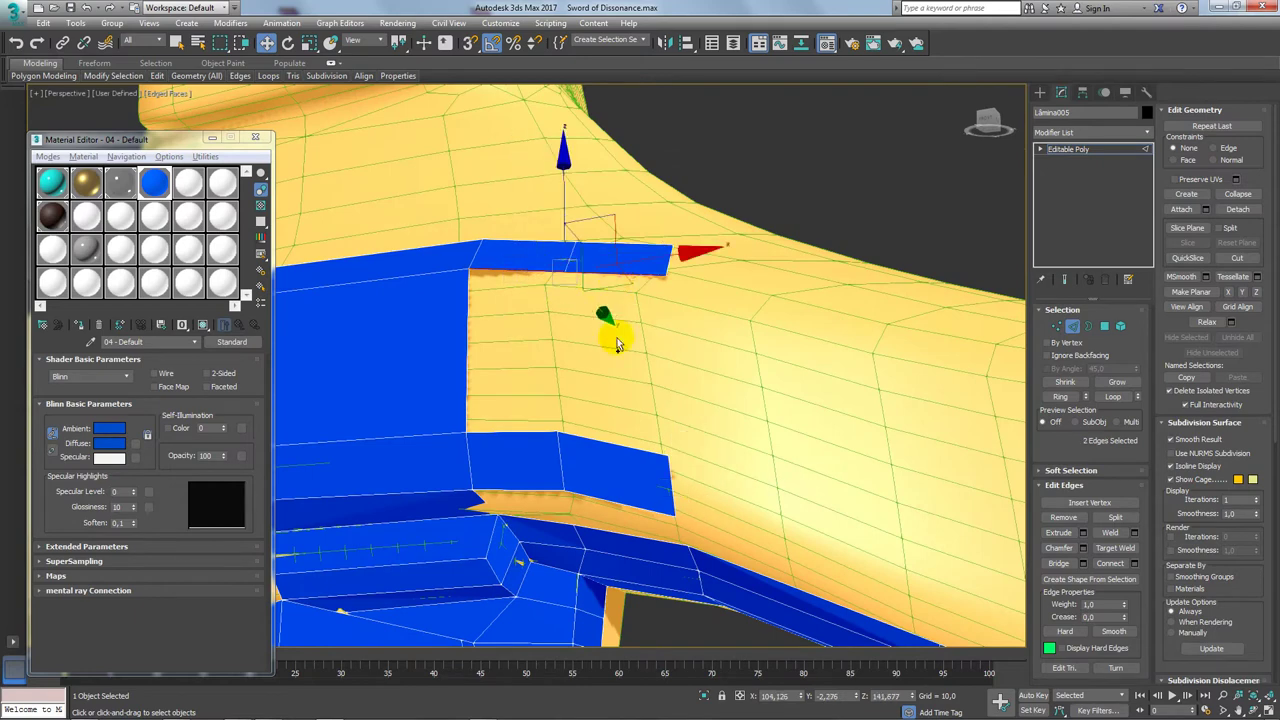
pyautogui.keyDown('ctrl'); pyautogui.click(609, 443); pyautogui.keyUp('ctrl')
pyautogui.keyDown('ctrl'); pyautogui.click(509, 443); pyautogui.keyUp('ctrl')
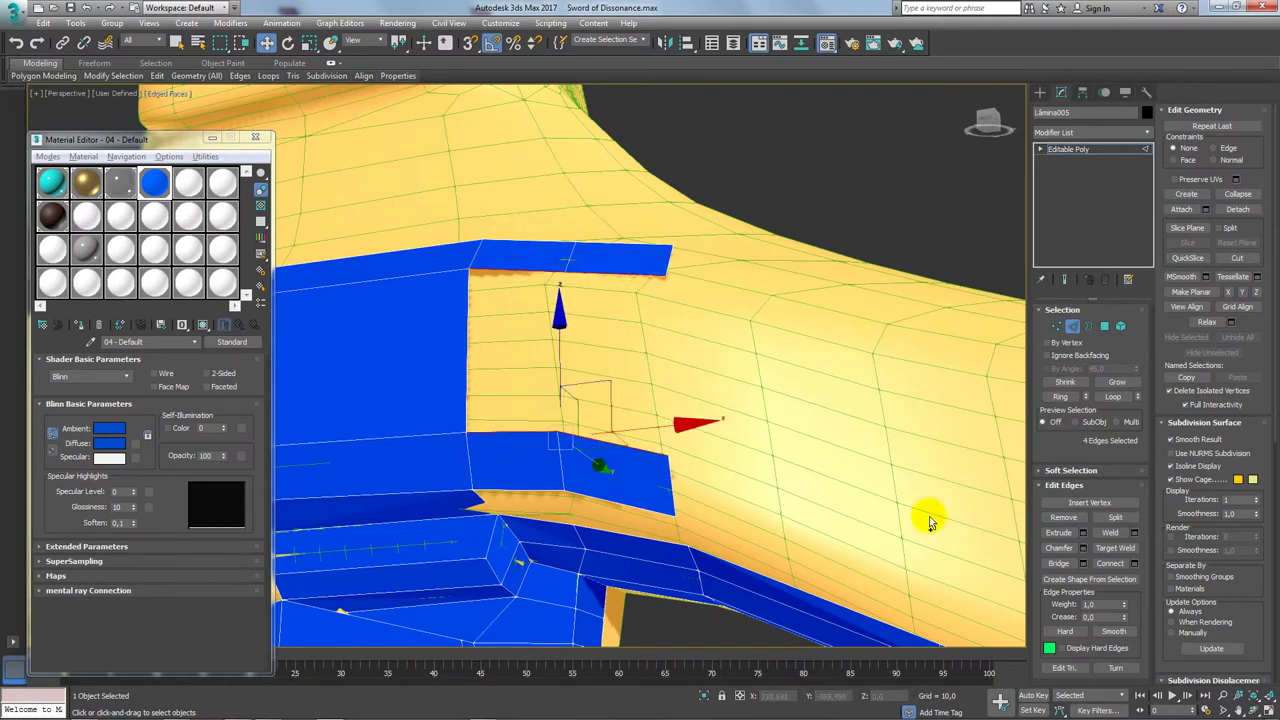
pyautogui.click(1060, 563)
pyautogui.click(540, 492)
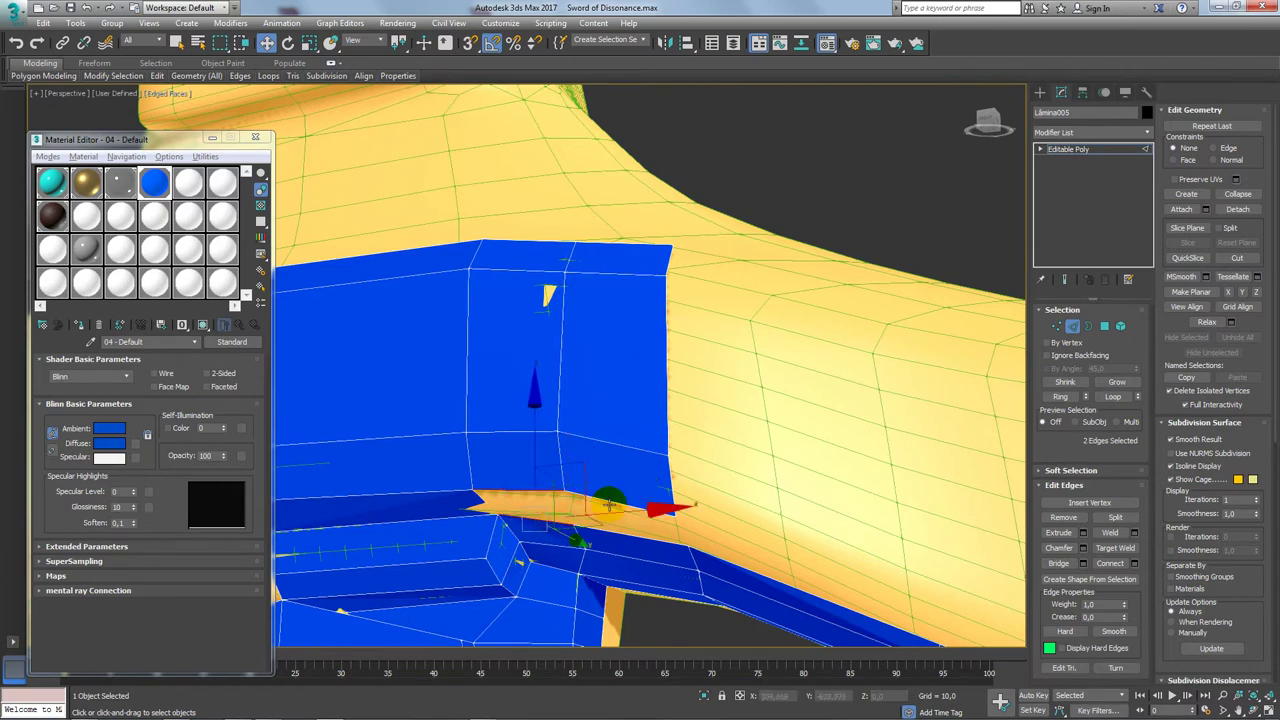
pyautogui.keyDown('ctrl'); pyautogui.click(626, 533); pyautogui.keyUp('ctrl')
pyautogui.click(1060, 563)
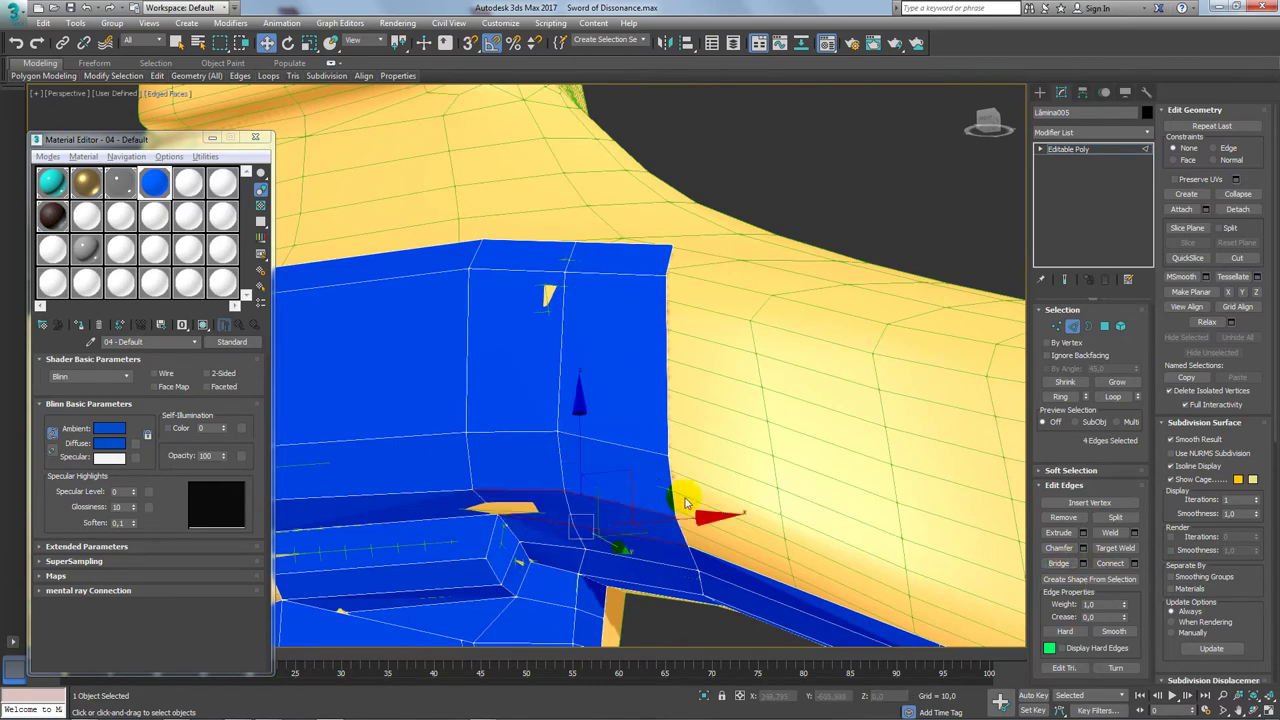
# Step: Extrude new faces from the blue block's outer edges further along the arm
pyautogui.scroll(-3, 686, 500)
pyautogui.moveTo(737, 429)
pyautogui.keyDown('alt'); pyautogui.mouseDown(button='middle')
pyautogui.moveTo(898, 450)
pyautogui.moveTo(789, 309)
pyautogui.mouseUp(button='middle'); pyautogui.keyUp('alt')
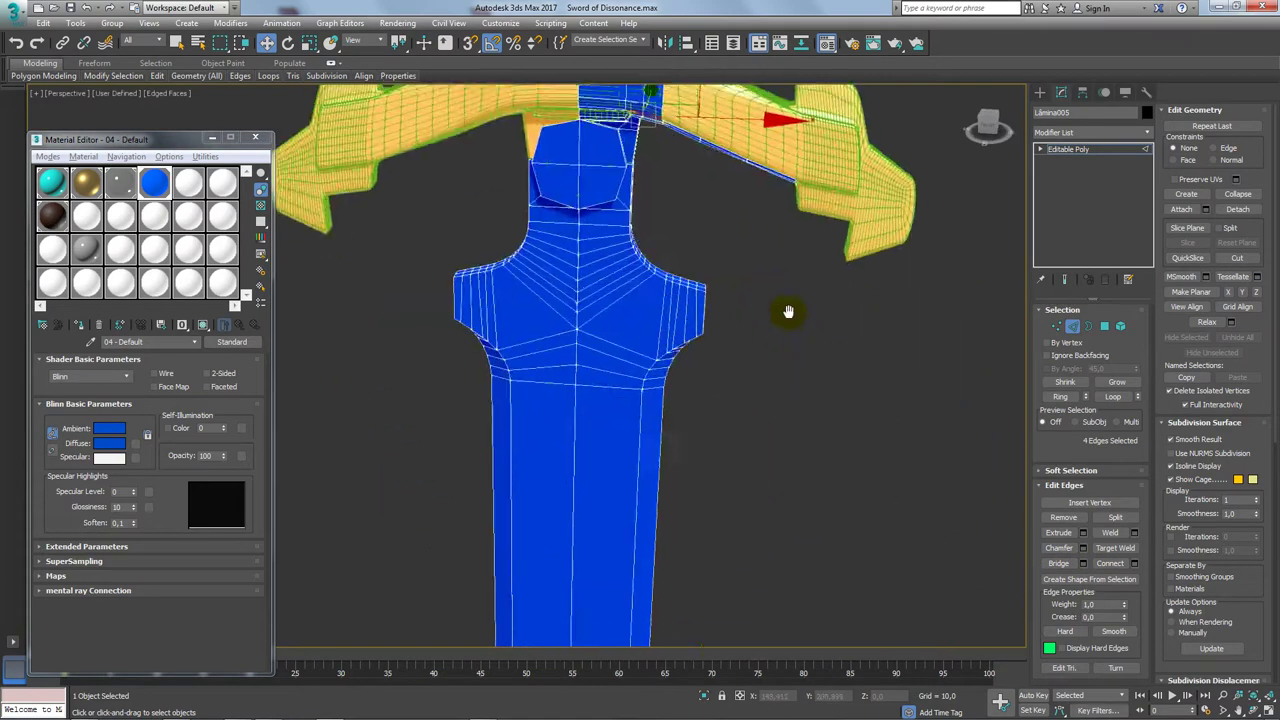
pyautogui.scroll(-5, 771, 357)
pyautogui.scroll(8, 731, 206)
pyautogui.moveTo(731, 206)
pyautogui.mouseDown(button='middle')
pyautogui.moveTo(707, 420)
pyautogui.moveTo(680, 457)
pyautogui.moveTo(680, 386)
pyautogui.moveTo(748, 409)
pyautogui.moveTo(740, 420)
pyautogui.moveTo(620, 403)
pyautogui.moveTo(600, 428)
pyautogui.mouseUp(button='middle')
pyautogui.scroll(-3, 686, 421)
pyautogui.scroll(3, 700, 420)
pyautogui.click(665, 390)
pyautogui.keyDown('ctrl'); pyautogui.click(600, 428); pyautogui.keyUp('ctrl')
pyautogui.scroll(3, 571, 420)
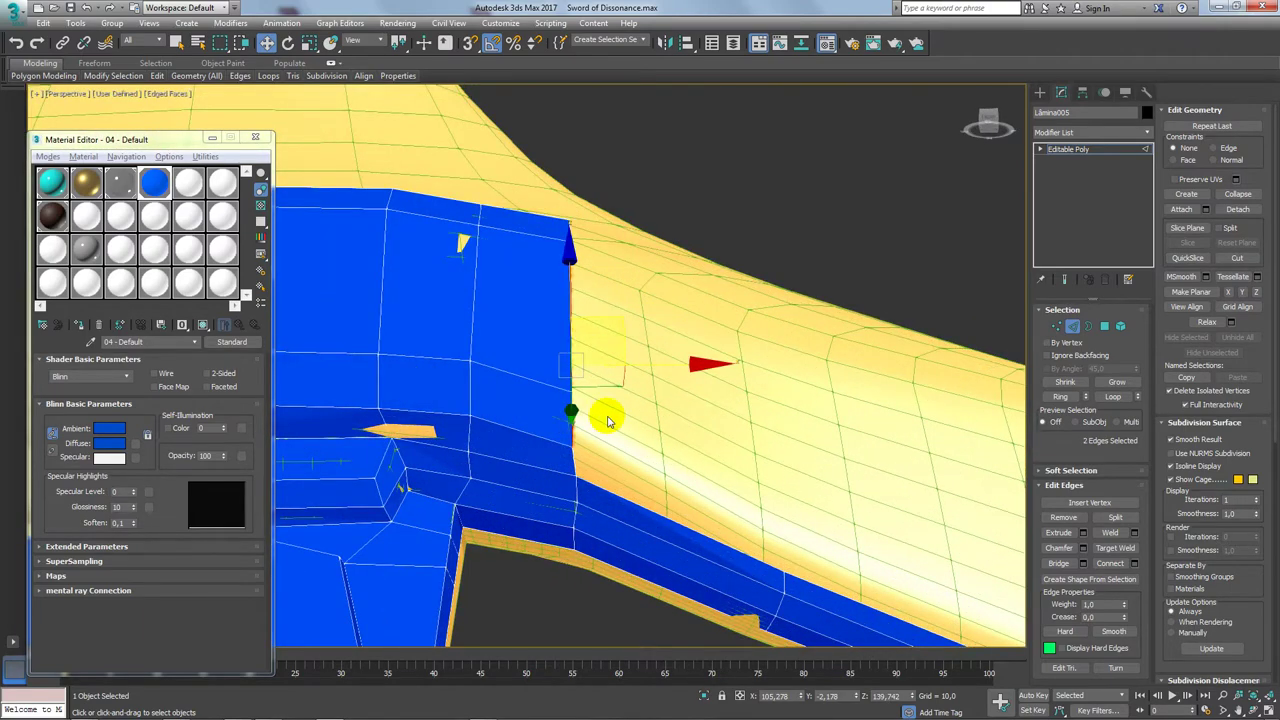
pyautogui.scroll(-3, 607, 421)
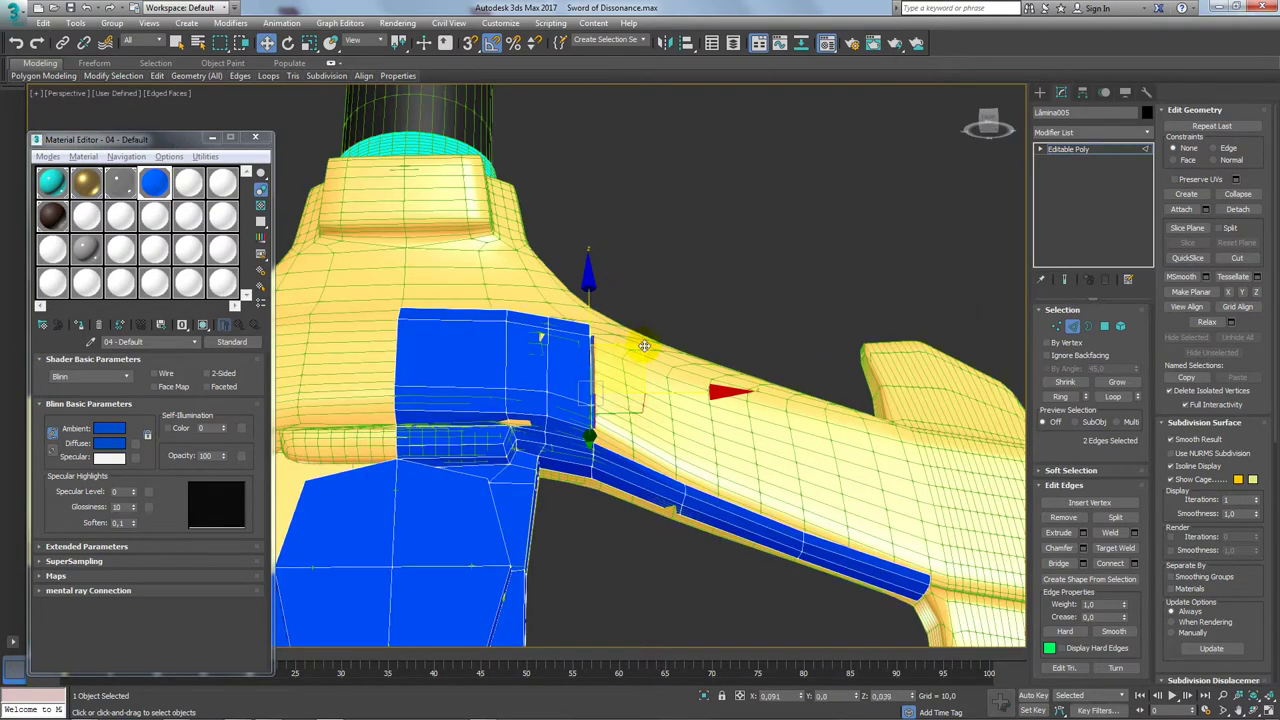
pyautogui.keyDown('shift'); pyautogui.moveTo(644, 346); pyautogui.dragTo(720, 386); pyautogui.keyUp('shift')
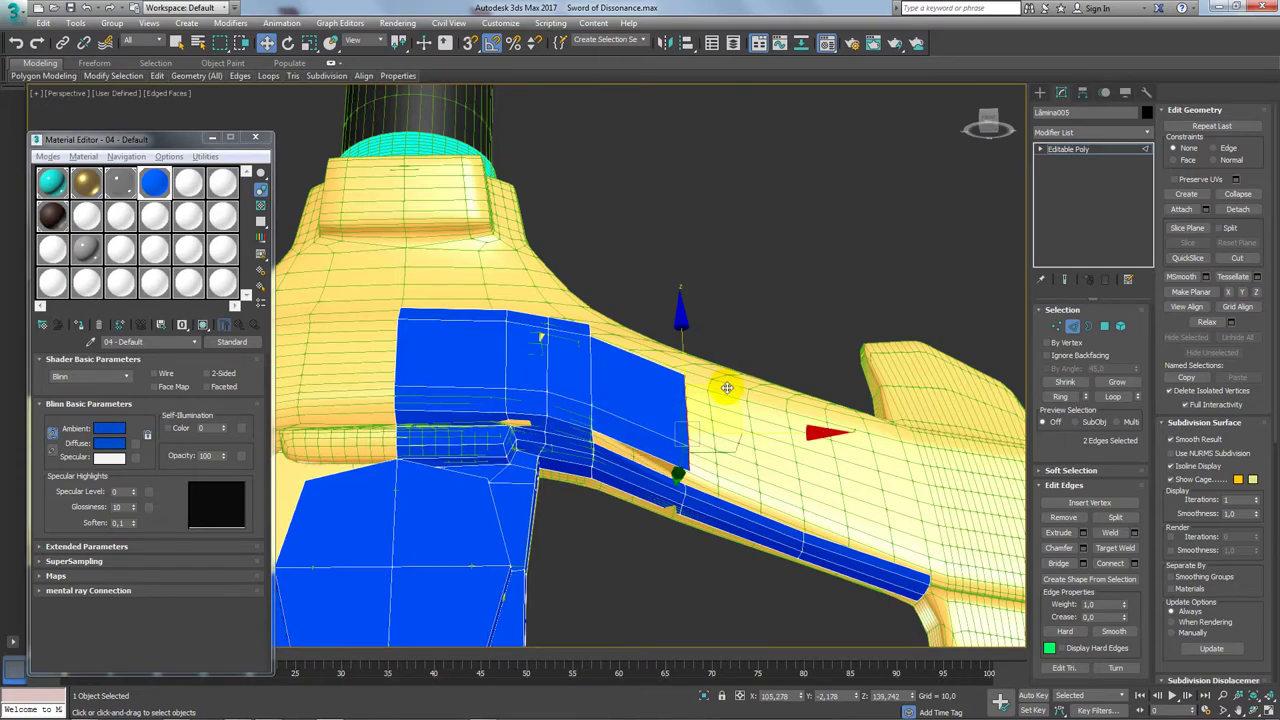
pyautogui.keyDown('alt'); pyautogui.moveTo(728, 386); pyautogui.dragTo(743, 435, button='middle'); pyautogui.keyUp('alt')
pyautogui.keyDown('shift'); pyautogui.moveTo(743, 435); pyautogui.dragTo(775, 434); pyautogui.keyUp('shift')
# Step: Extrude another blue strip along the arm and stretch it further right
pyautogui.scroll(3, 765, 450)
pyautogui.scroll(3, 740, 430)
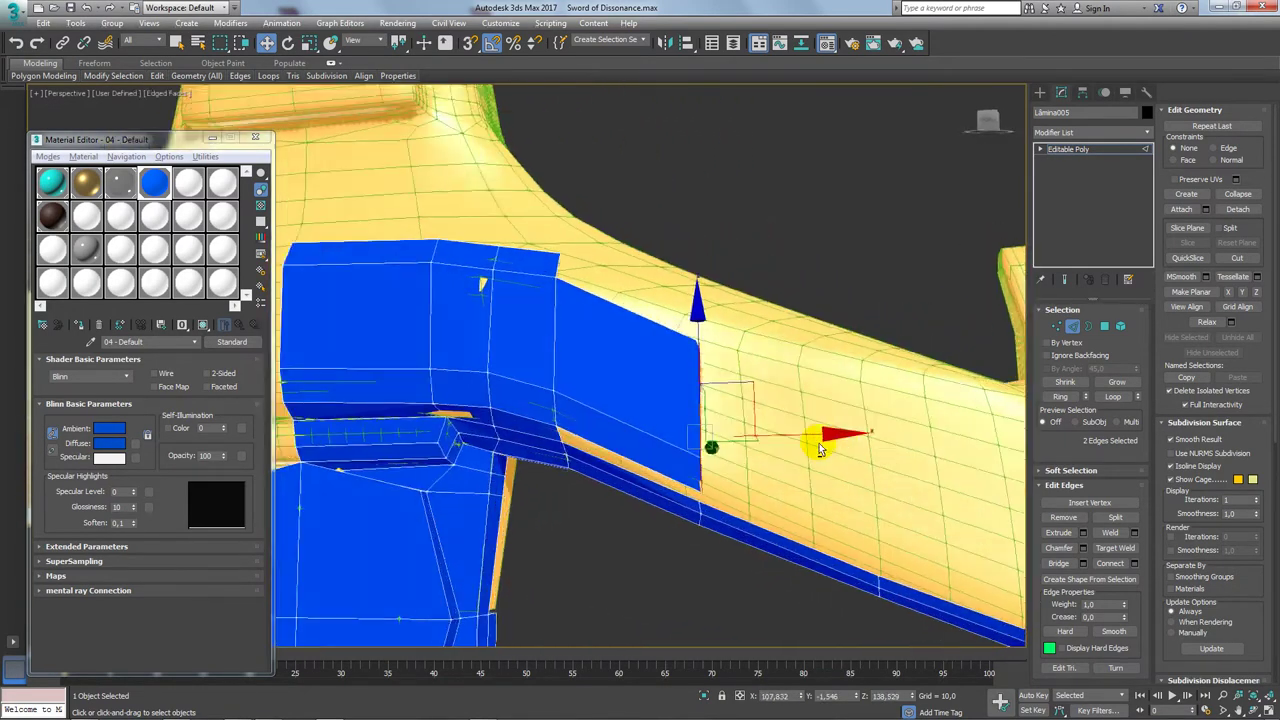
pyautogui.scroll(3, 705, 386)
pyautogui.moveTo(570, 295)
pyautogui.keyDown('shift'); pyautogui.mouseDown()
pyautogui.moveTo(806, 343)
pyautogui.moveTo(835, 389)
pyautogui.mouseUp(); pyautogui.keyUp('shift')
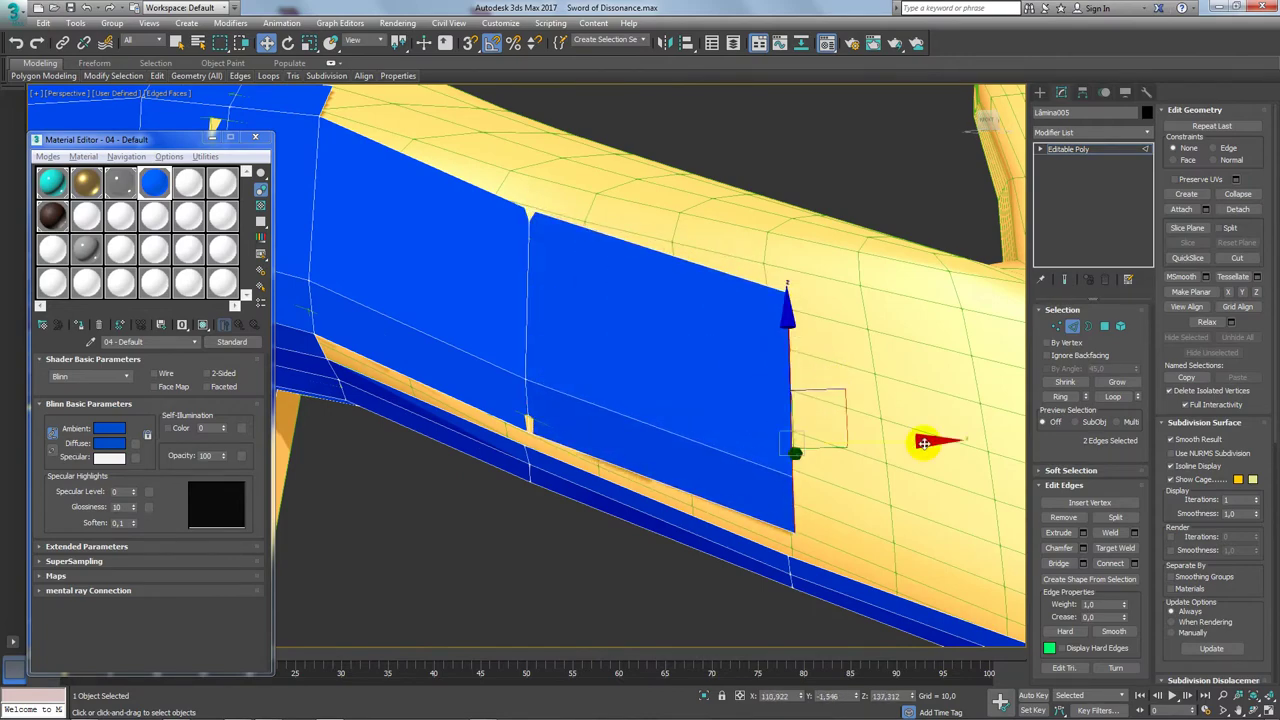
pyautogui.moveTo(928, 443)
pyautogui.keyDown('alt'); pyautogui.mouseDown(button='middle')
pyautogui.moveTo(857, 486)
pyautogui.moveTo(837, 471)
pyautogui.mouseUp(button='middle'); pyautogui.keyUp('alt')
pyautogui.moveTo(890, 438); pyautogui.dragTo(892, 438)
pyautogui.press('r')
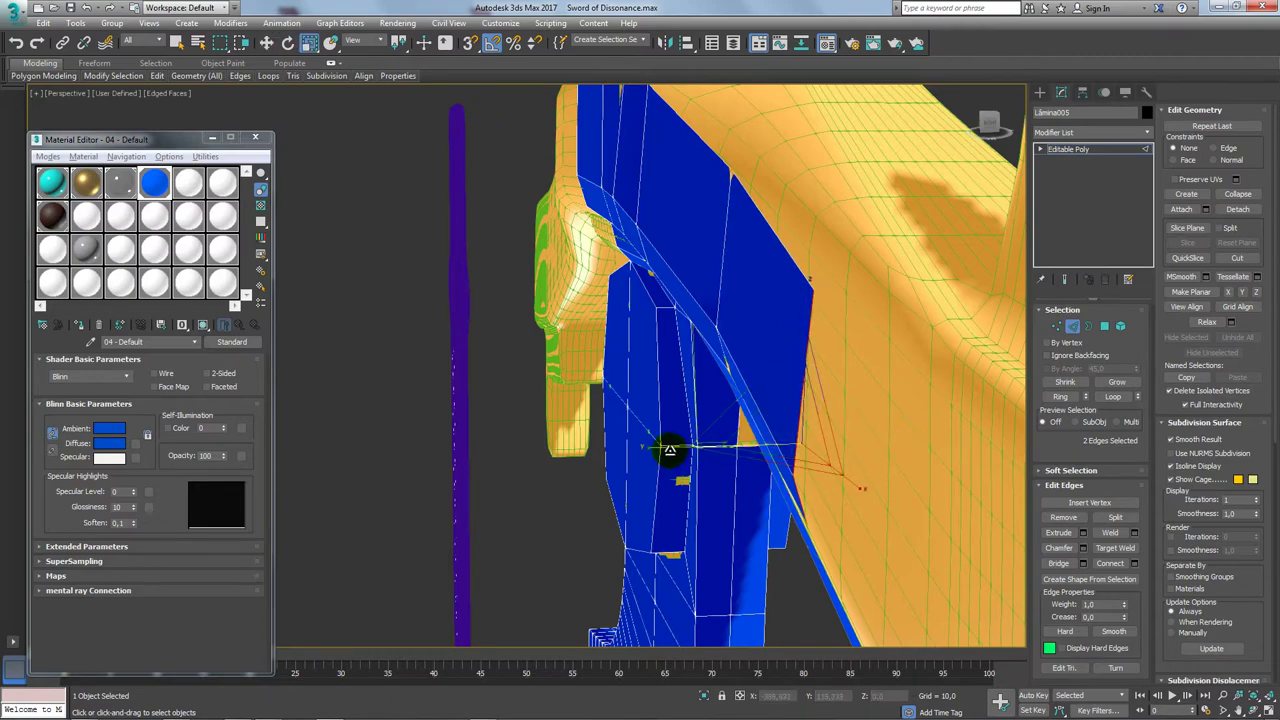
pyautogui.moveTo(671, 448); pyautogui.dragTo(881, 443)
pyautogui.press('w')
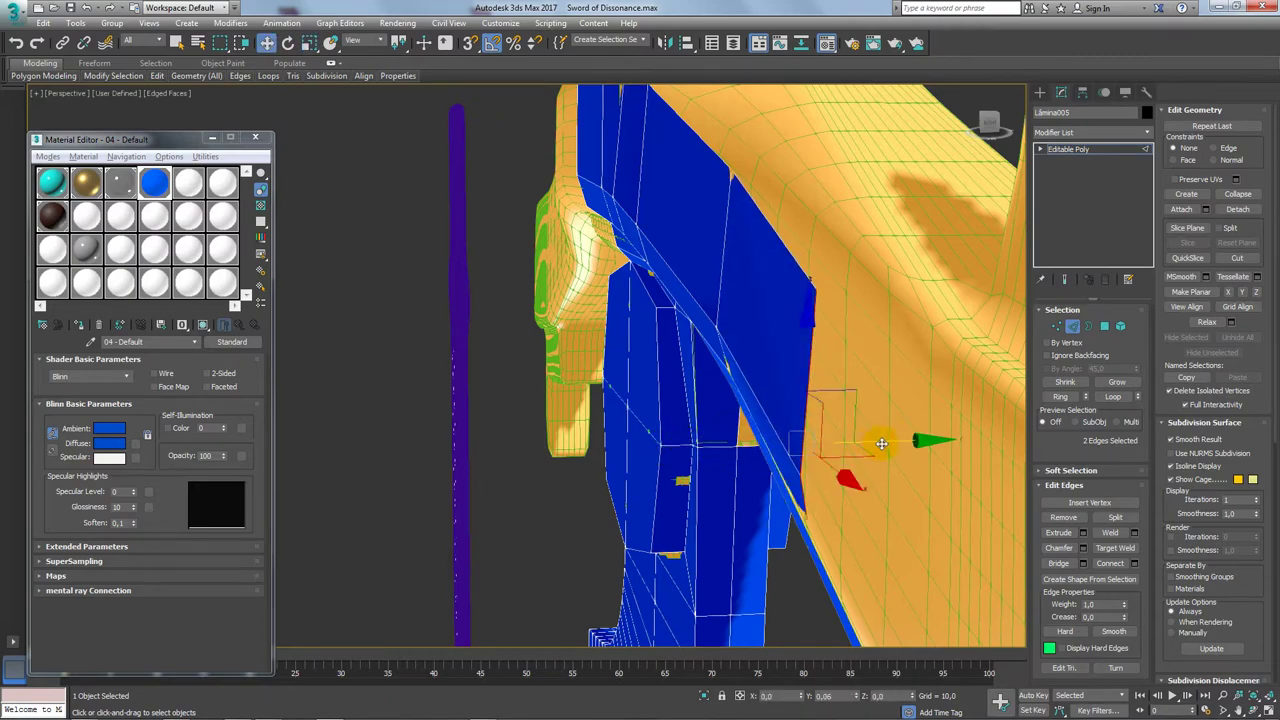
pyautogui.moveTo(880, 443)
pyautogui.keyDown('alt'); pyautogui.mouseDown(button='middle')
pyautogui.moveTo(857, 474)
pyautogui.moveTo(723, 417)
pyautogui.moveTo(618, 393)
pyautogui.moveTo(608, 366)
pyautogui.mouseUp(button='middle'); pyautogui.keyUp('alt')
pyautogui.moveTo(608, 349)
pyautogui.keyDown('shift'); pyautogui.mouseDown()
pyautogui.moveTo(837, 409)
pyautogui.moveTo(884, 435)
pyautogui.moveTo(882, 453)
pyautogui.mouseUp(); pyautogui.keyUp('shift')
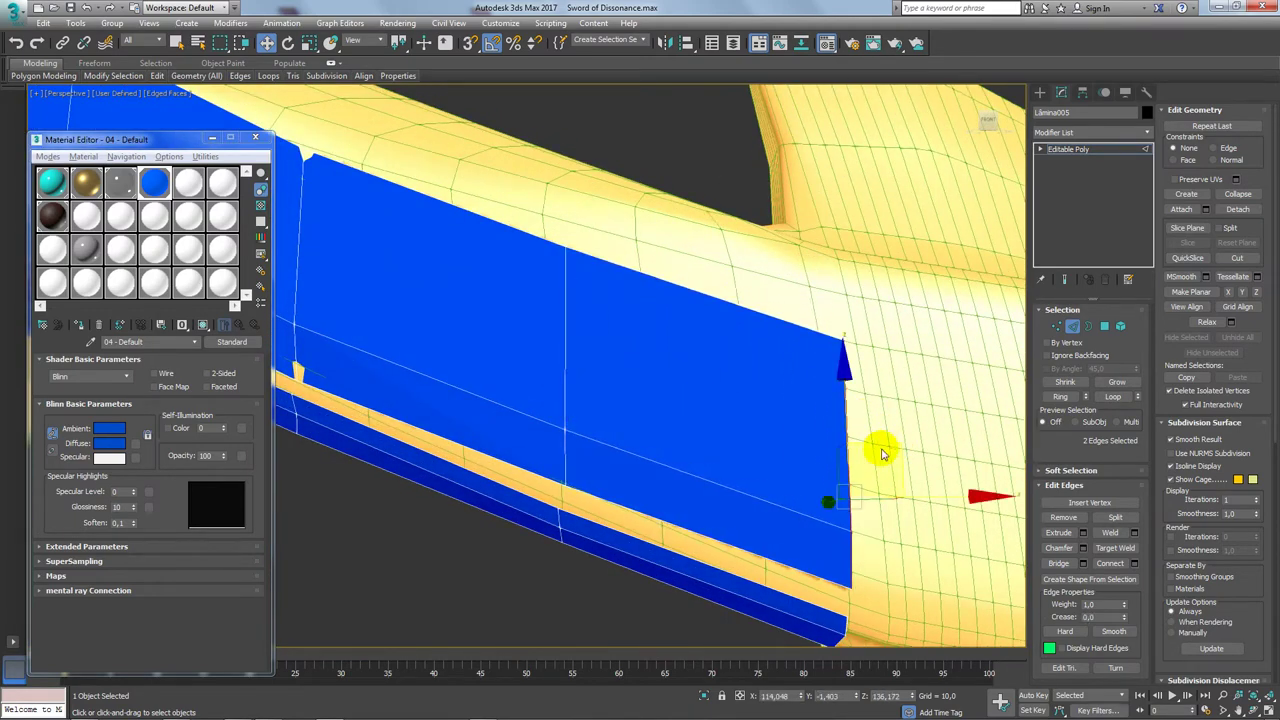
# Step: Select the strip's diagonal and lower border edges and adjust the edge strip
pyautogui.keyDown('alt'); pyautogui.moveTo(869, 523); pyautogui.dragTo(743, 523, button='middle'); pyautogui.keyUp('alt')
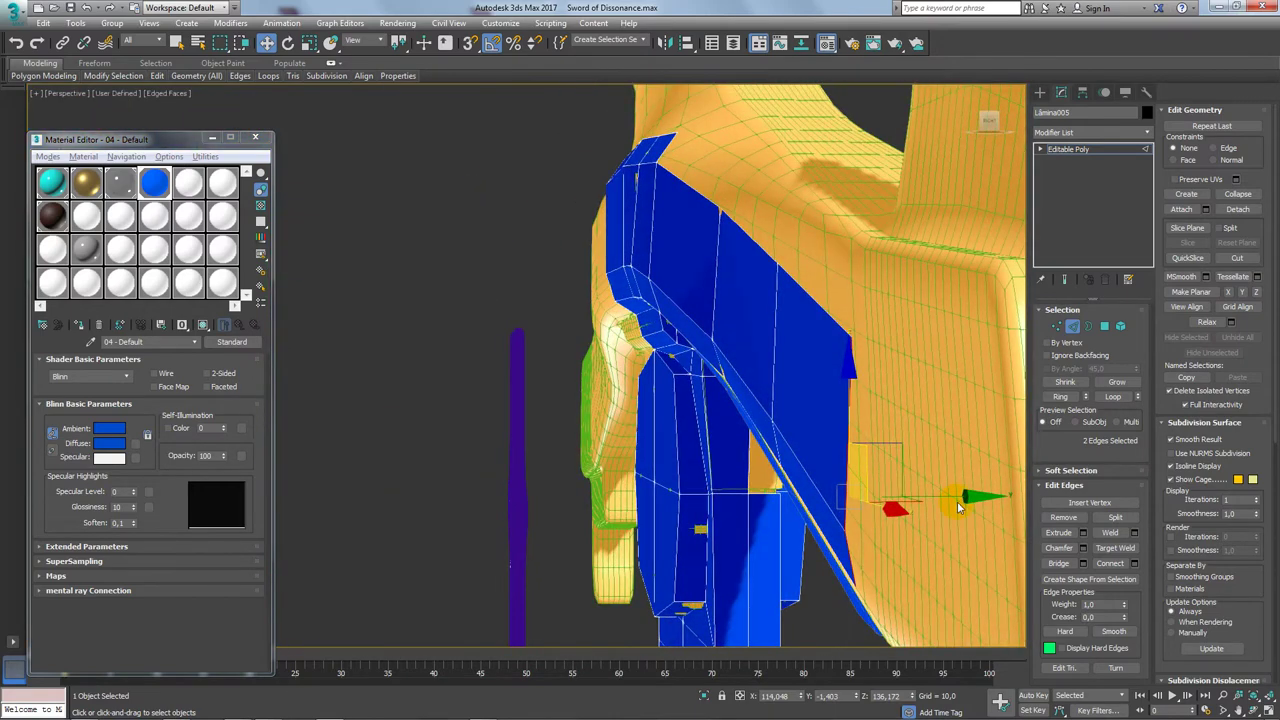
pyautogui.click(826, 527)
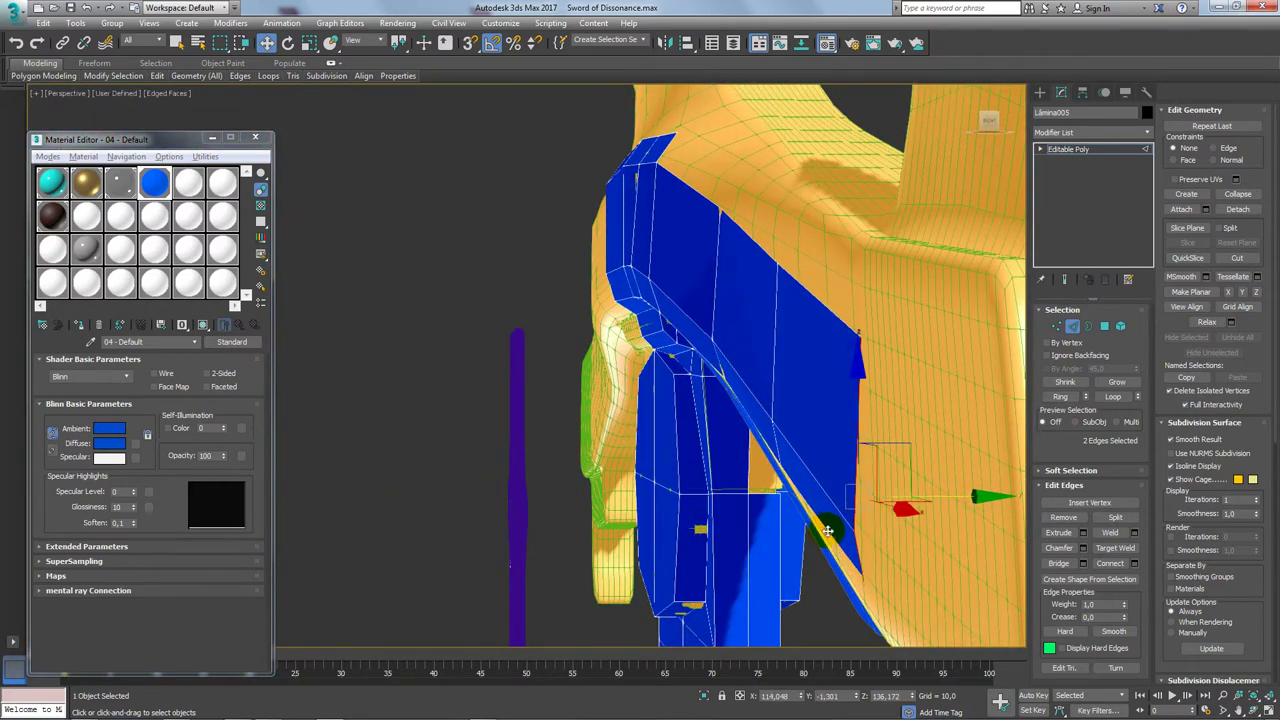
pyautogui.keyDown('alt'); pyautogui.moveTo(827, 530); pyautogui.dragTo(882, 561, button='middle'); pyautogui.keyUp('alt')
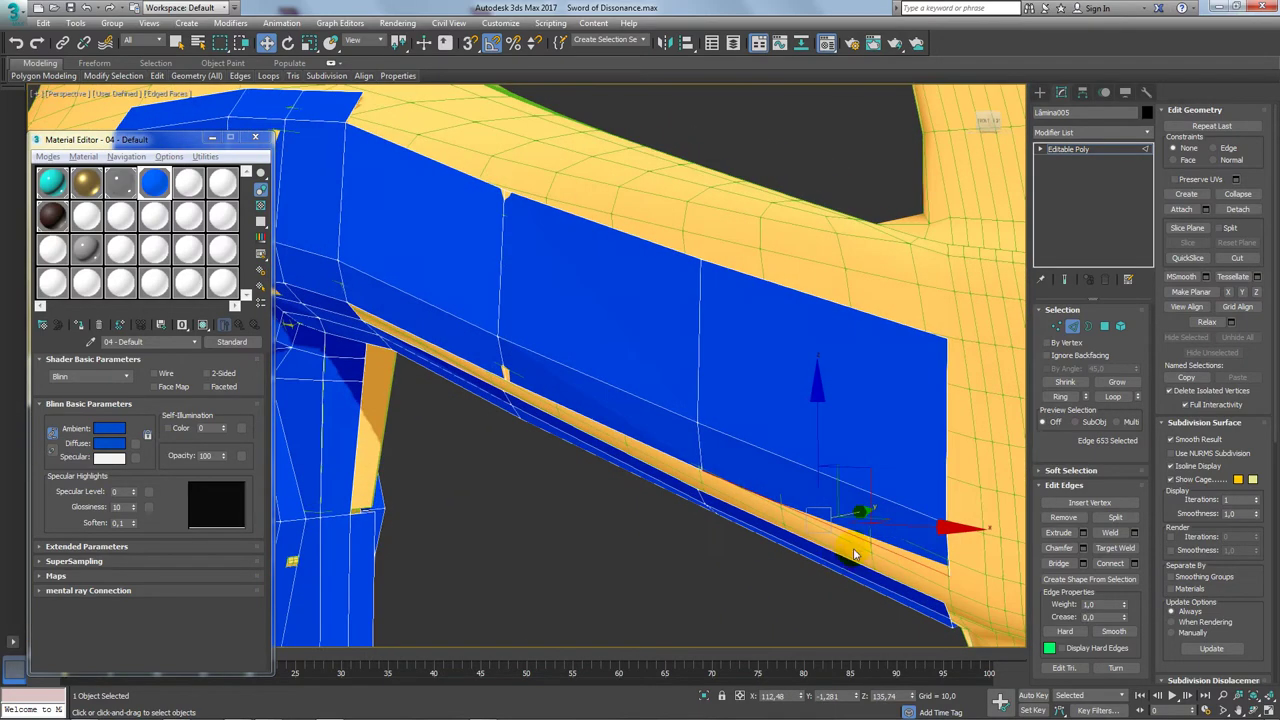
pyautogui.keyDown('ctrl'); pyautogui.click(635, 447); pyautogui.keyUp('ctrl')
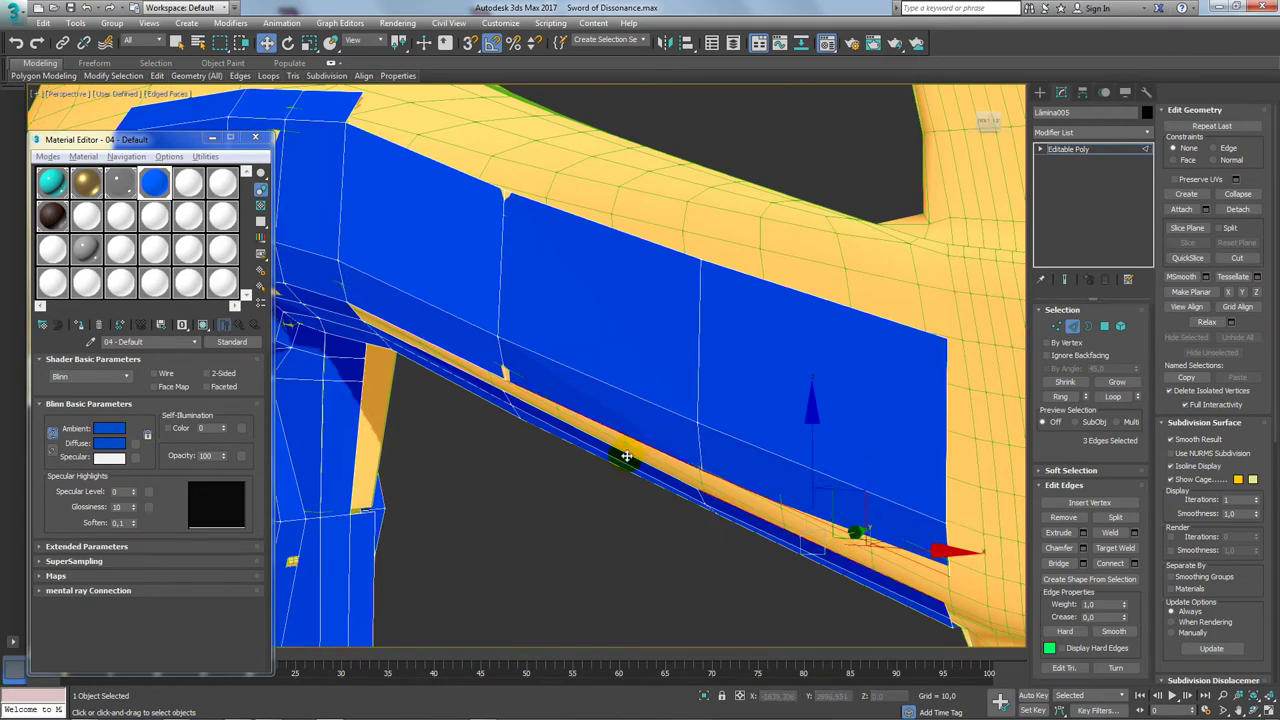
pyautogui.keyDown('ctrl'); pyautogui.click(418, 336); pyautogui.keyUp('ctrl')
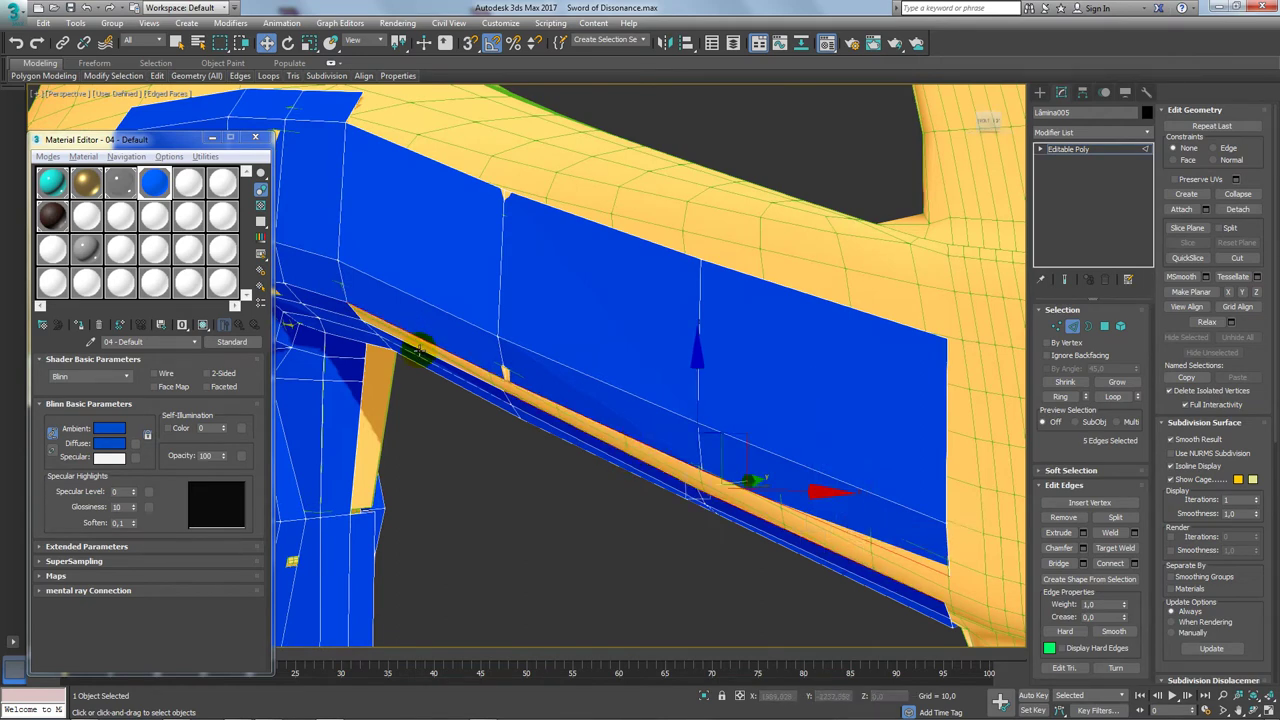
pyautogui.keyDown('alt'); pyautogui.moveTo(372, 380); pyautogui.dragTo(795, 390, button='middle'); pyautogui.keyUp('alt')
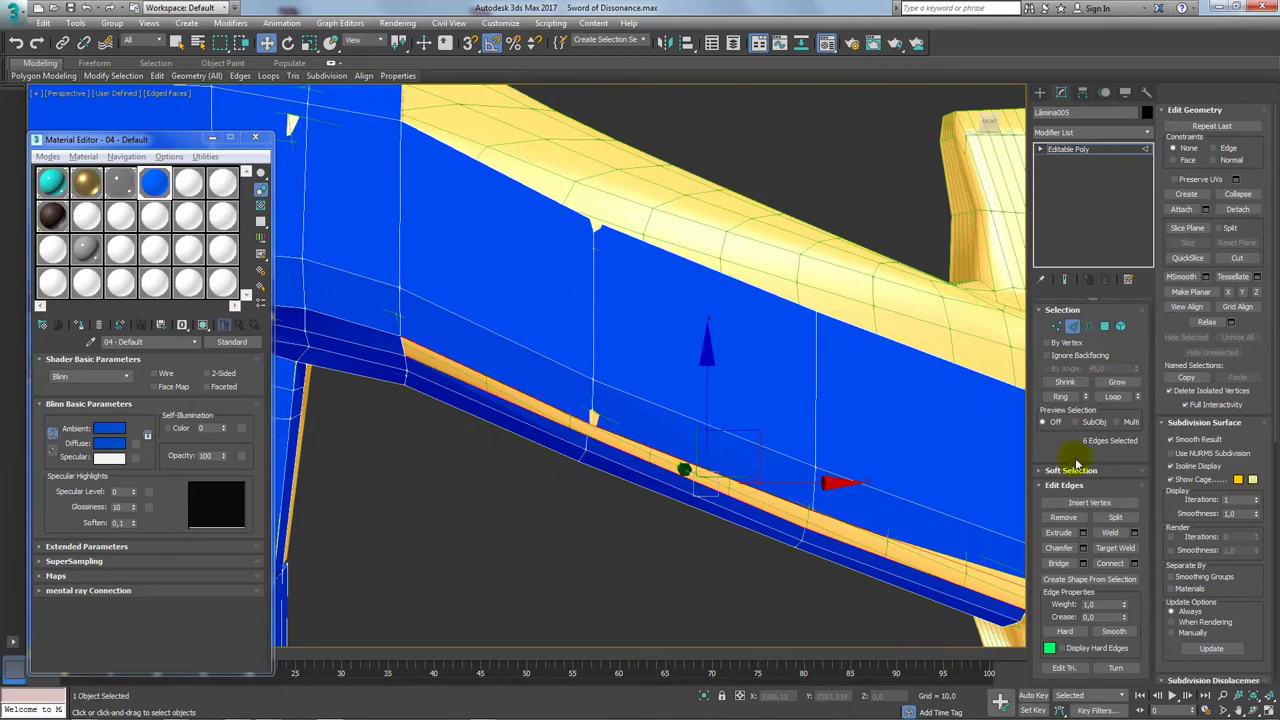
pyautogui.moveTo(760, 432); pyautogui.dragTo(760, 432)
# Step: Select the blue panel's corner vertices and nudge them toward the guard
pyautogui.keyDown('alt'); pyautogui.moveTo(755, 428); pyautogui.dragTo(820, 466, button='middle'); pyautogui.keyUp('alt')
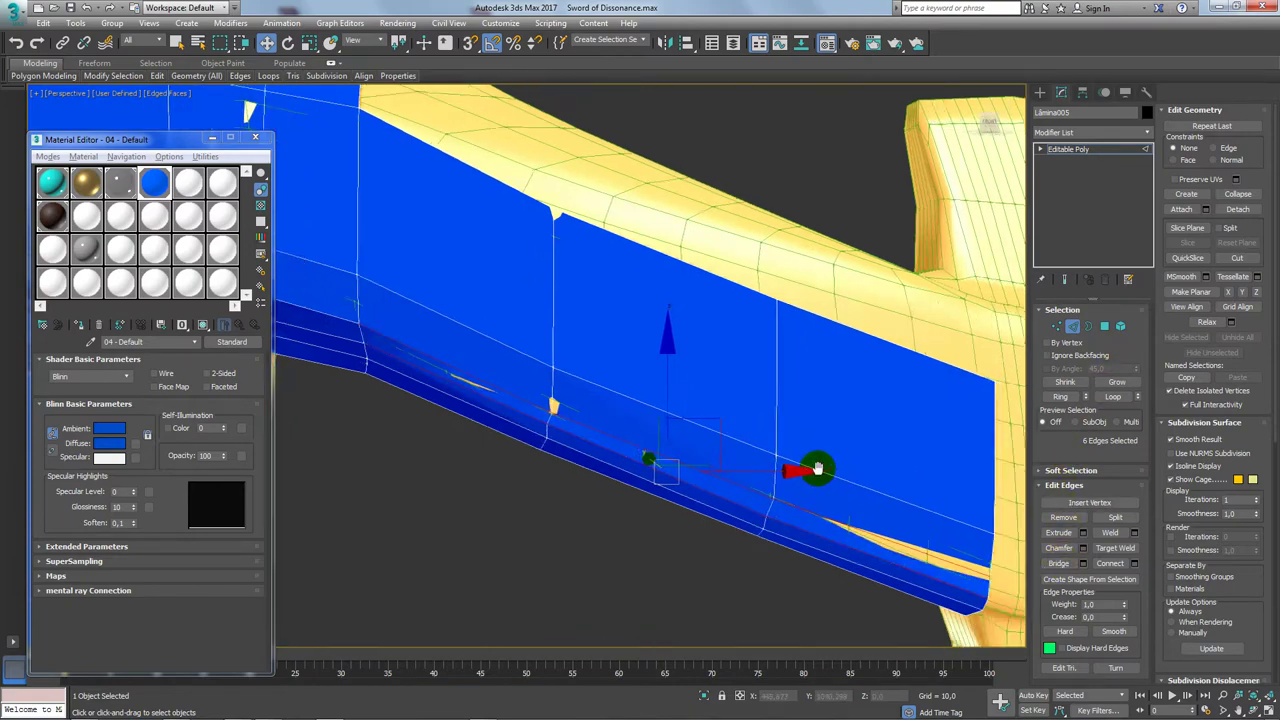
pyautogui.click(1083, 401)
pyautogui.click(1056, 326)
pyautogui.click(802, 526)
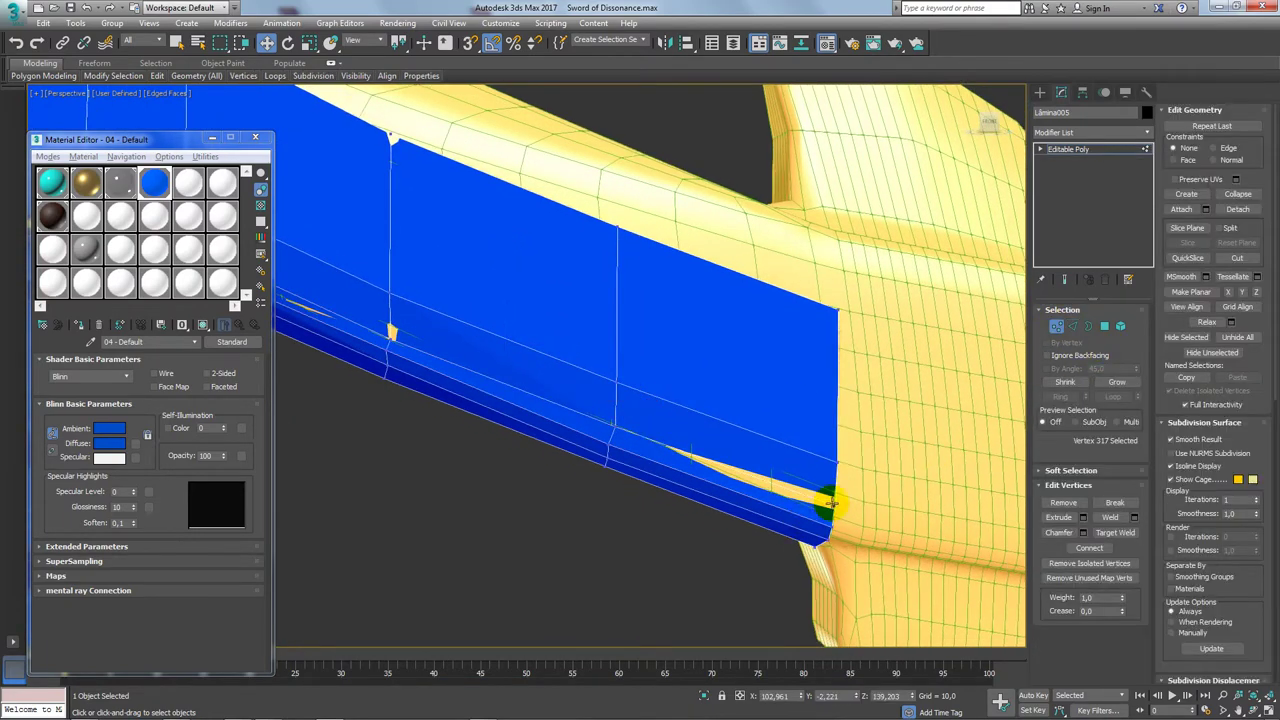
pyautogui.keyDown('alt'); pyautogui.moveTo(873, 516); pyautogui.dragTo(810, 532, button='middle'); pyautogui.keyUp('alt')
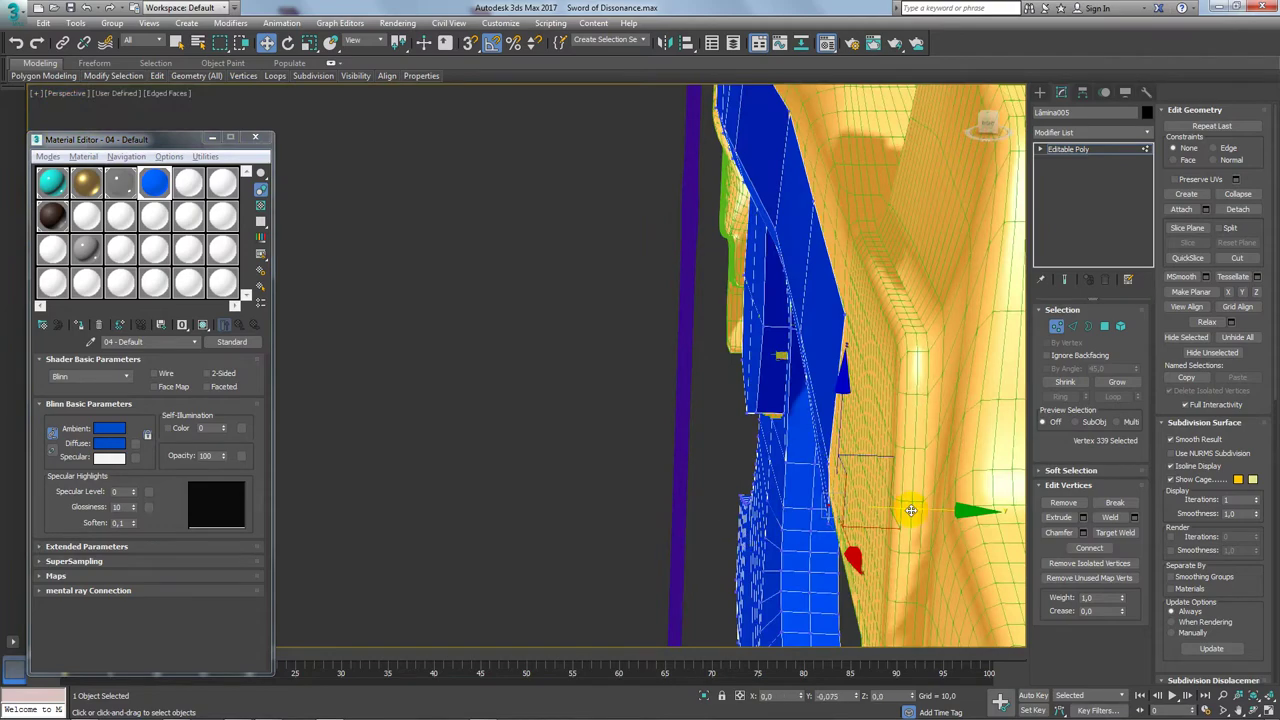
pyautogui.moveTo(911, 511)
pyautogui.keyDown('alt'); pyautogui.mouseDown(button='middle')
pyautogui.moveTo(830, 520)
pyautogui.moveTo(868, 546)
pyautogui.moveTo(867, 566)
pyautogui.mouseUp(button='middle'); pyautogui.keyUp('alt')
pyautogui.keyDown('ctrl'); pyautogui.click(800, 551); pyautogui.keyUp('ctrl')
pyautogui.moveTo(903, 565); pyautogui.dragTo(816, 568)
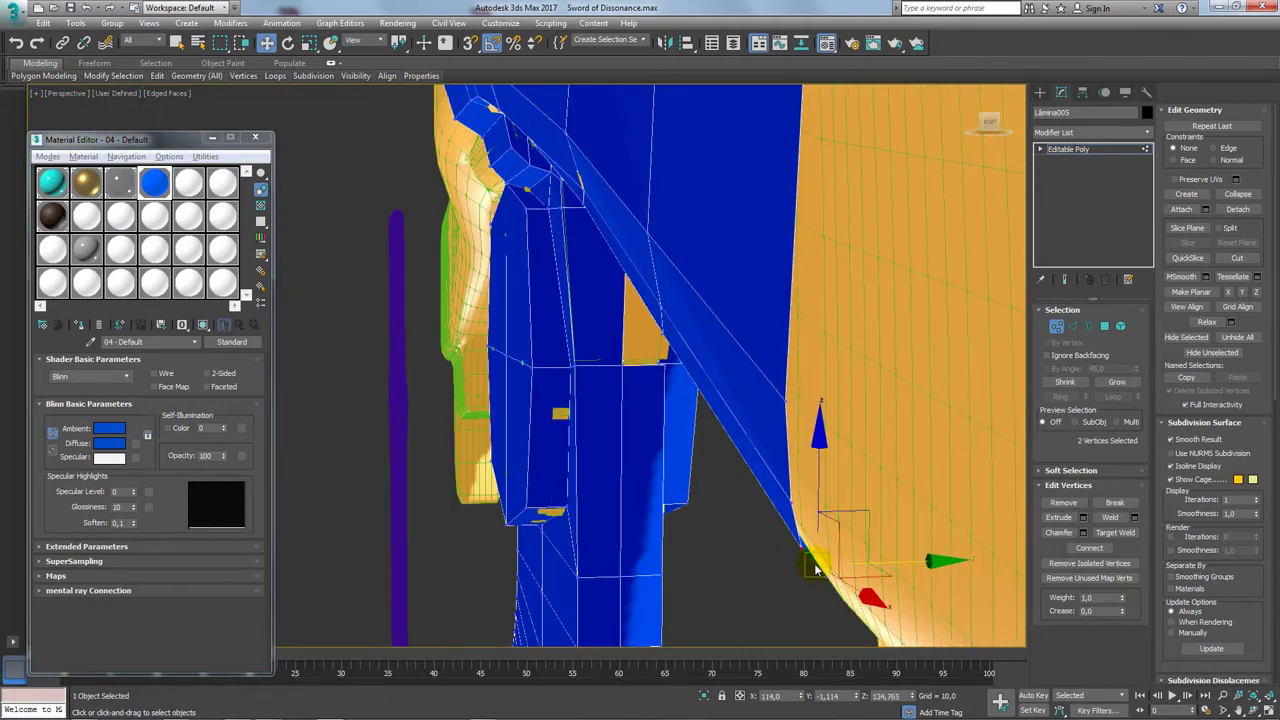
# Step: Place the remaining corner vertex against the guard and check the panel's end
pyautogui.click(801, 552)
pyautogui.moveTo(895, 546)
pyautogui.keyDown('alt'); pyautogui.mouseDown(button='middle')
pyautogui.moveTo(800, 470)
pyautogui.moveTo(843, 428)
pyautogui.mouseUp(button='middle'); pyautogui.keyUp('alt')
pyautogui.scroll(5, 886, 542)
pyautogui.click(789, 476)
pyautogui.scroll(-3, 843, 428)
pyautogui.scroll(-5, 843, 428)
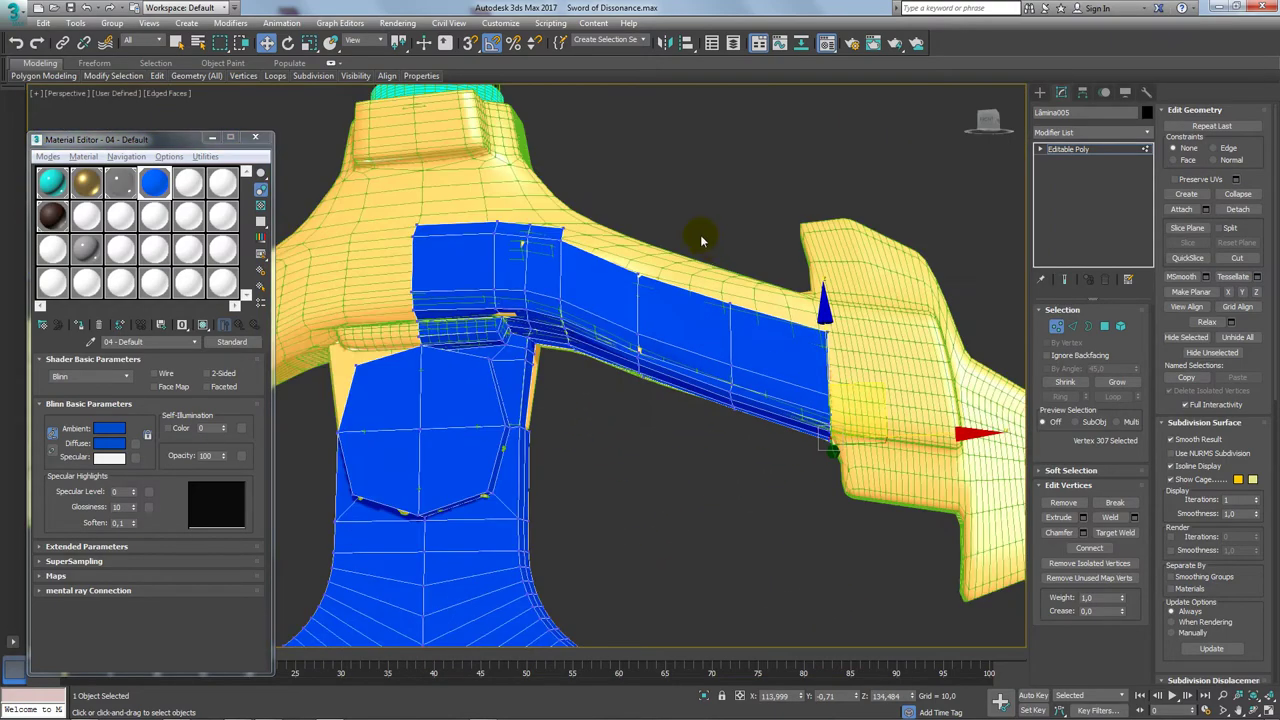
pyautogui.scroll(3, 700, 240)
pyautogui.moveTo(608, 277)
pyautogui.keyDown('alt'); pyautogui.mouseDown(button='middle')
pyautogui.moveTo(571, 360)
pyautogui.moveTo(1016, 383)
pyautogui.mouseUp(button='middle'); pyautogui.keyUp('alt')
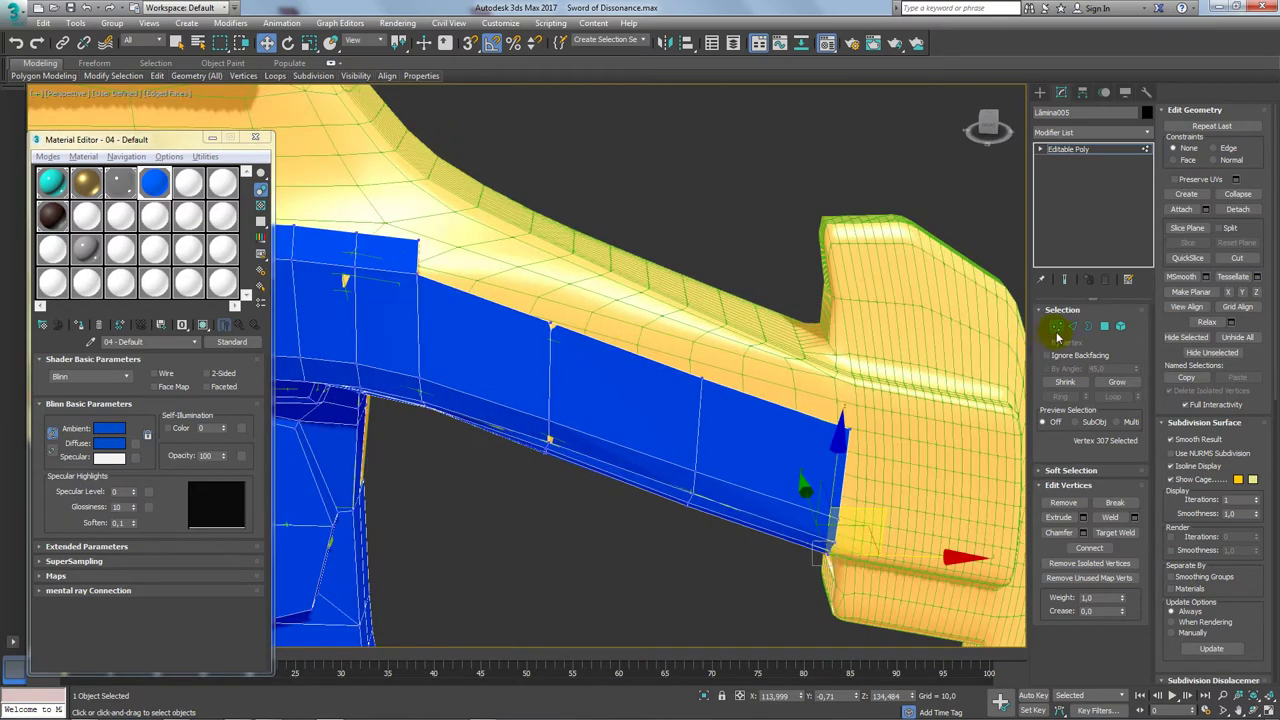
pyautogui.click(1072, 327)
pyautogui.moveTo(515, 257); pyautogui.dragTo(548, 335, button='middle')
# Step: Select two of the panel's top border edges and nudge them upward
pyautogui.scroll(-3, 432, 381)
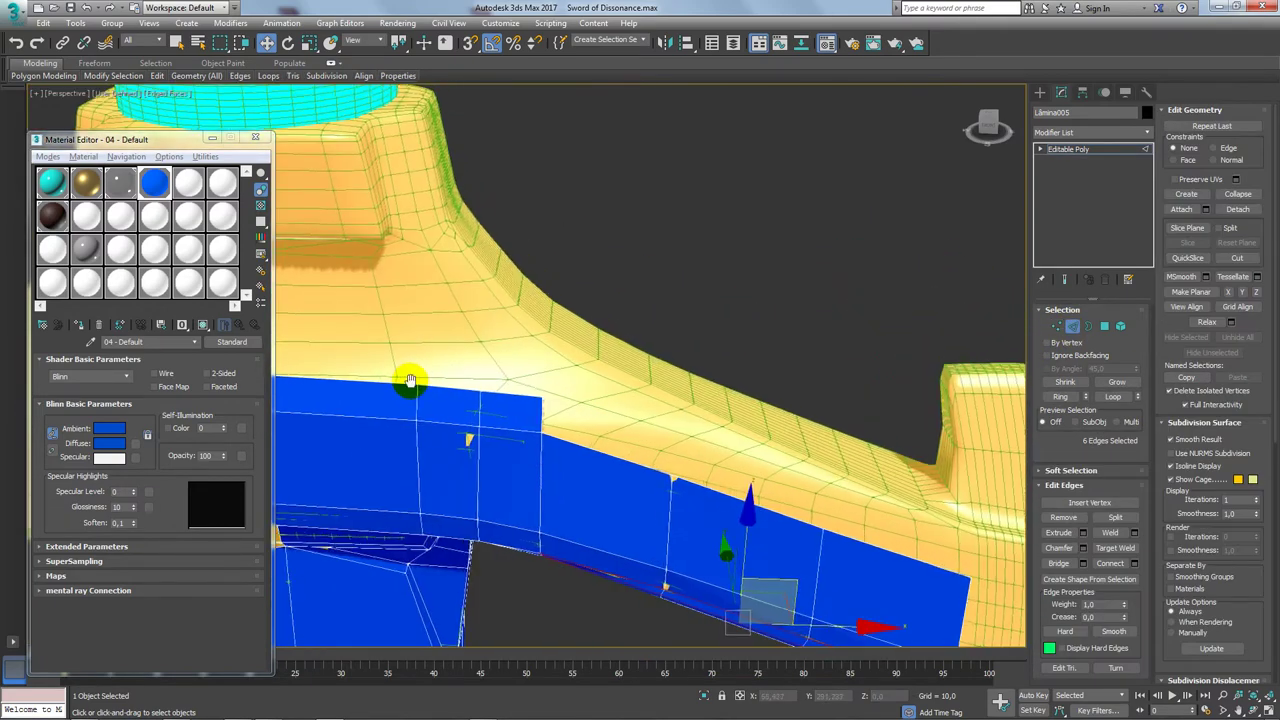
pyautogui.click(385, 363)
pyautogui.keyDown('alt'); pyautogui.moveTo(385, 363); pyautogui.dragTo(363, 349, button='middle'); pyautogui.keyUp('alt')
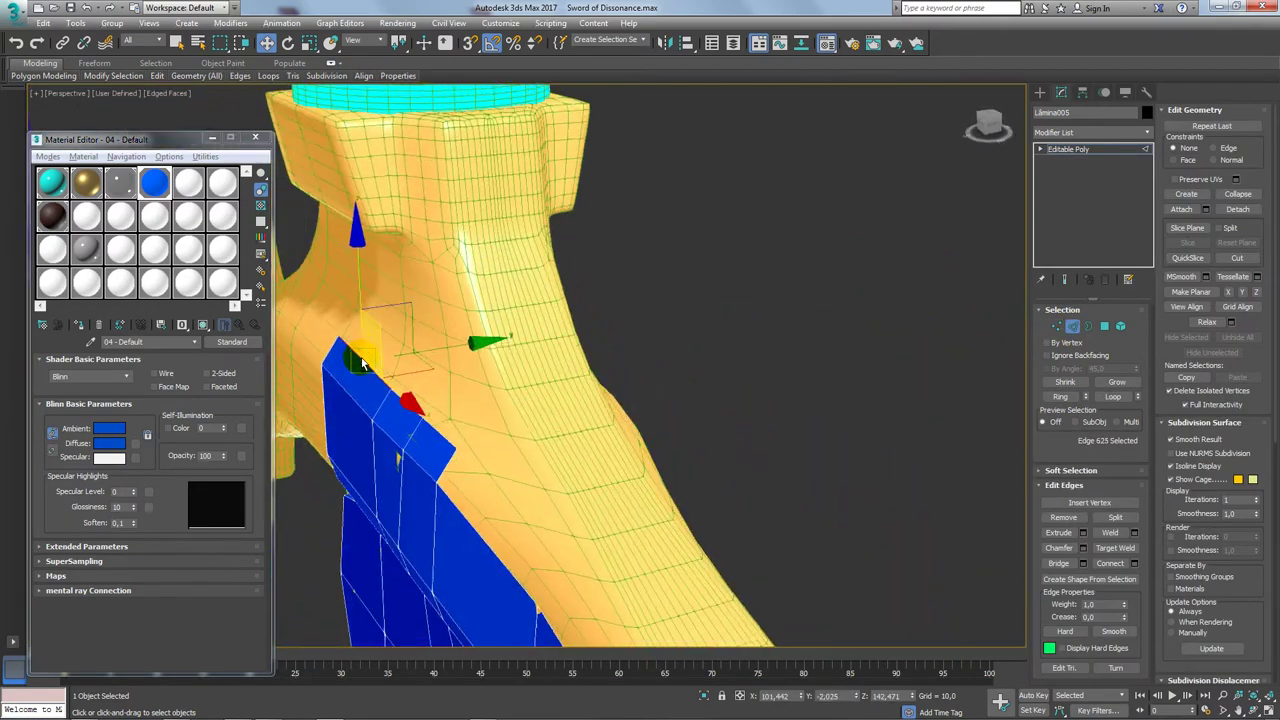
pyautogui.moveTo(420, 313); pyautogui.dragTo(410, 289)
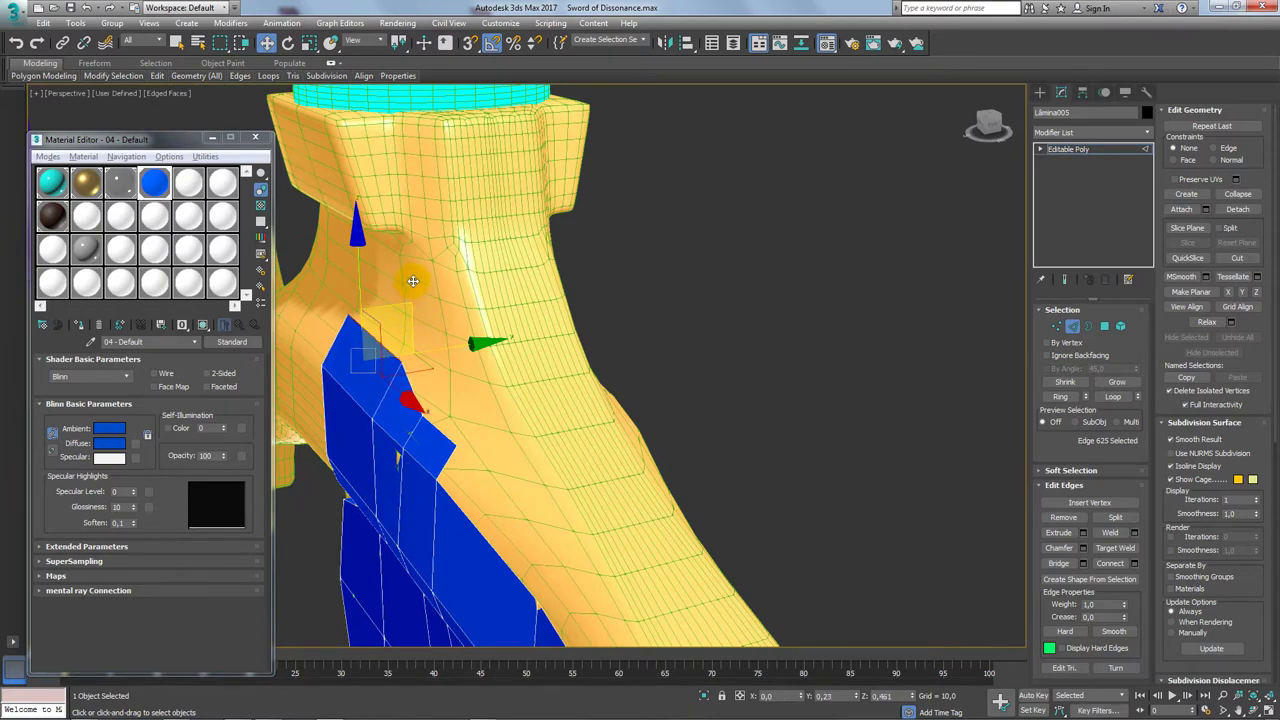
pyautogui.keyDown('ctrl'); pyautogui.click(412, 280); pyautogui.keyUp('ctrl')
pyautogui.keyDown('alt'); pyautogui.moveTo(415, 285); pyautogui.dragTo(580, 393, button='middle'); pyautogui.keyUp('alt')
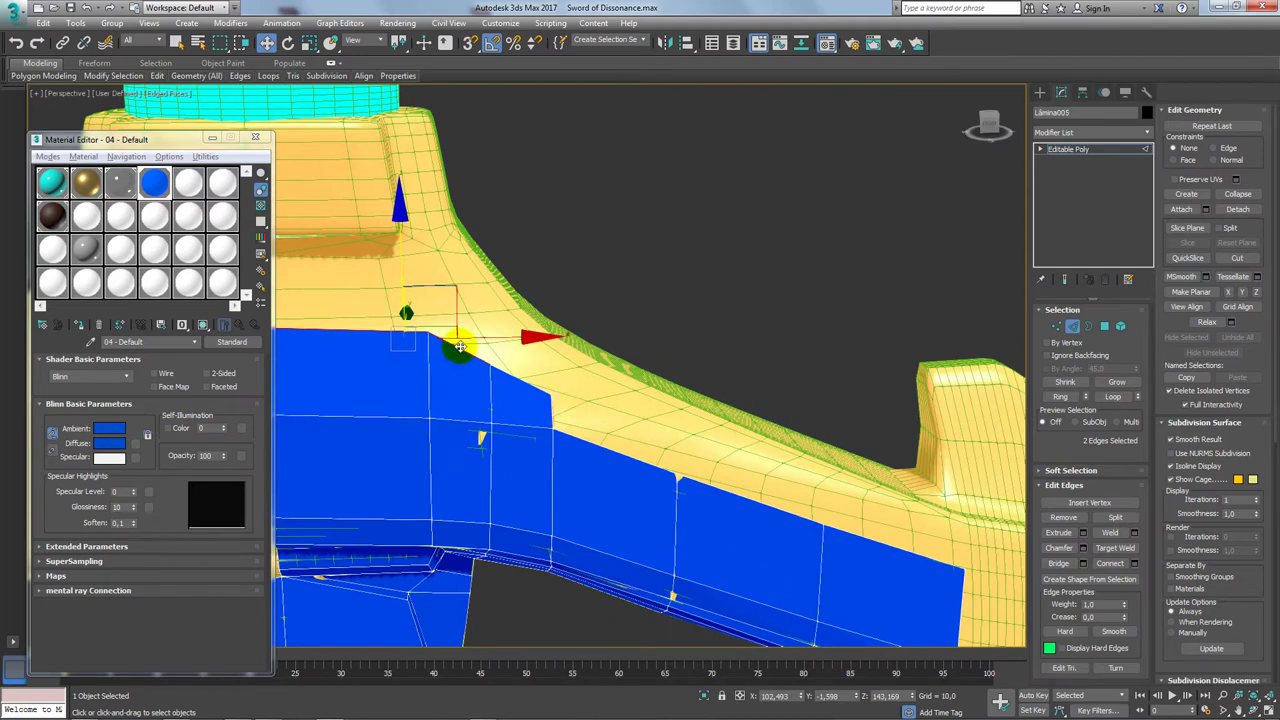
pyautogui.scroll(2, 490, 365)
pyautogui.scroll(4, 466, 371)
# Step: Move and rotate the panel's top corner edge to follow the guard's curve
pyautogui.click(466, 372)
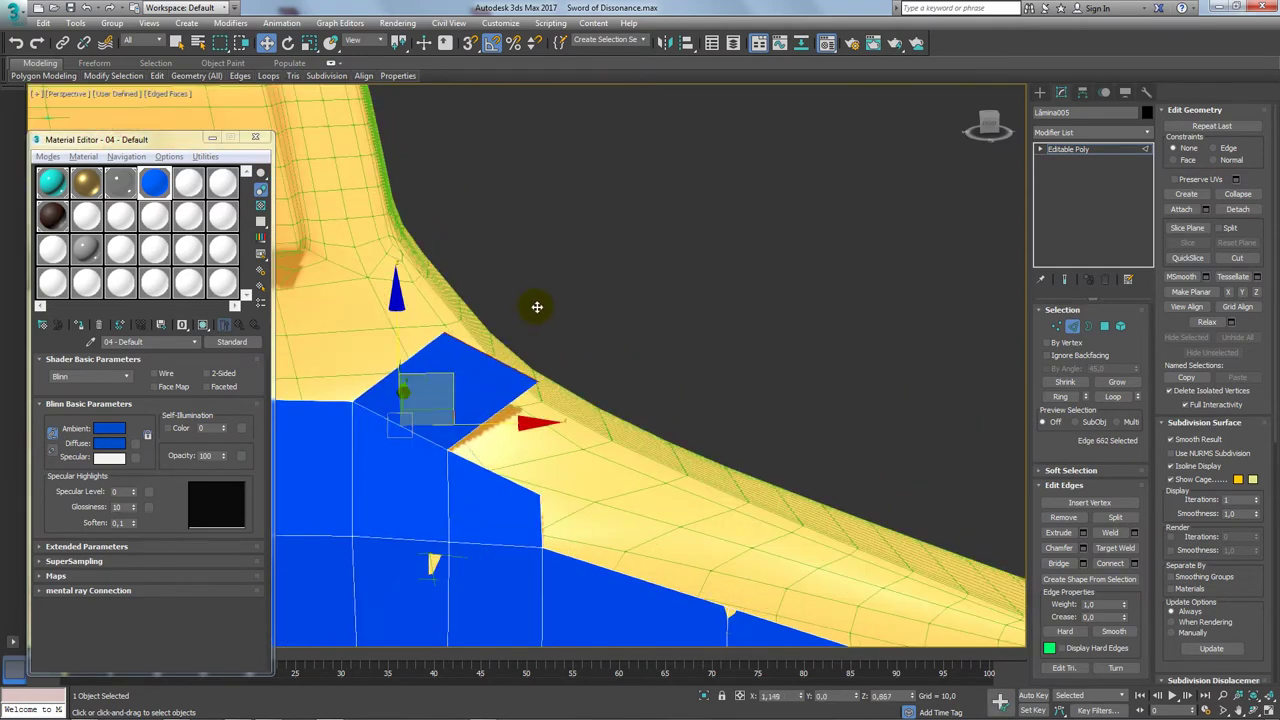
pyautogui.moveTo(537, 307); pyautogui.dragTo(545, 288)
pyautogui.press('e')
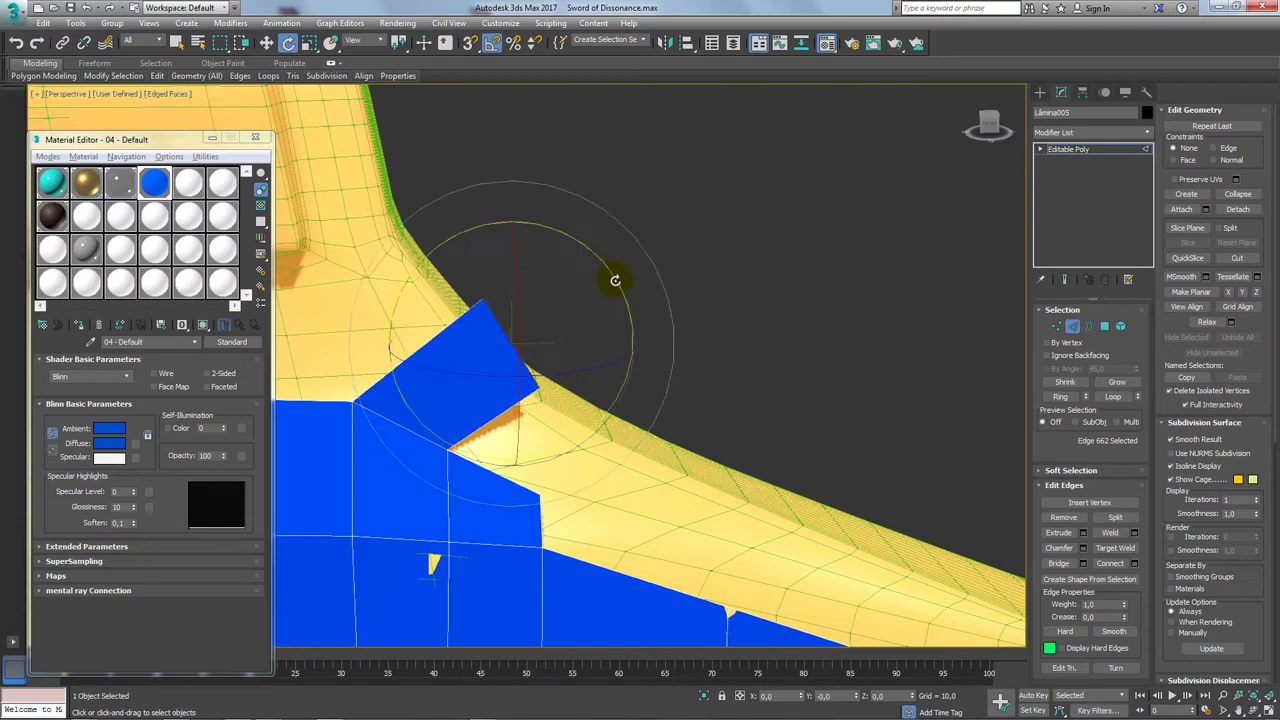
pyautogui.press('w')
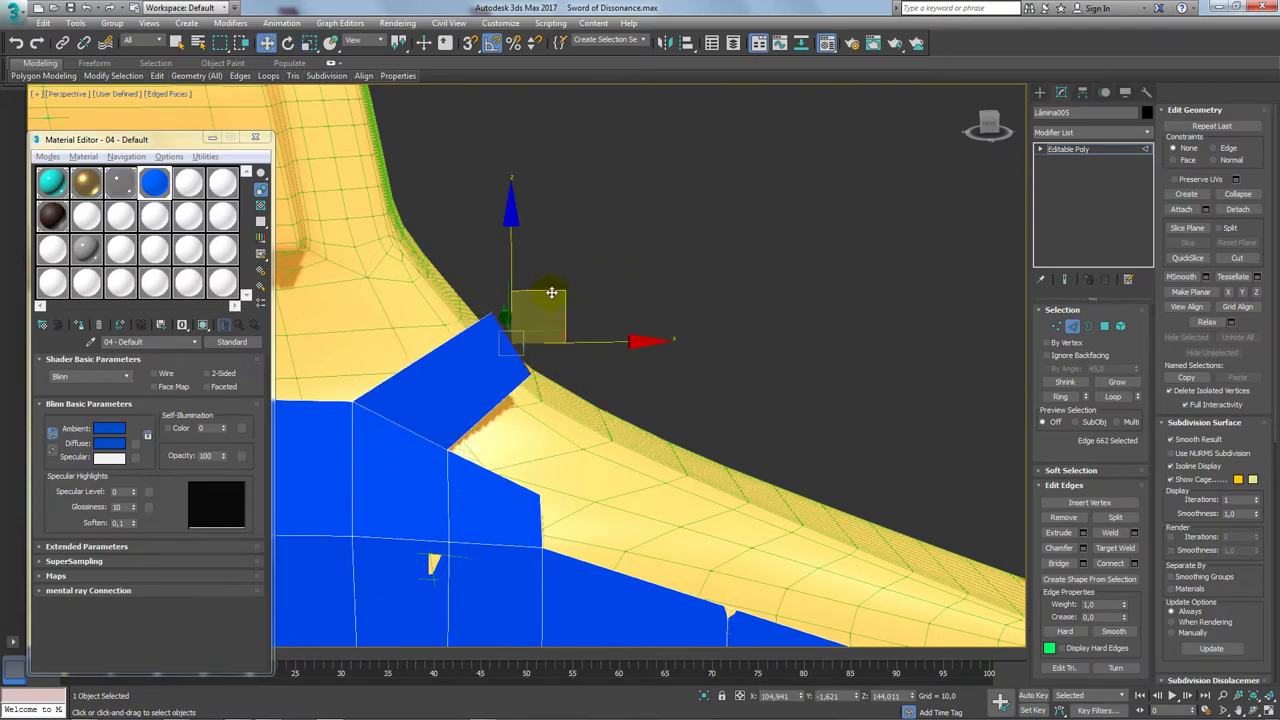
pyautogui.keyDown('alt'); pyautogui.moveTo(580, 349); pyautogui.dragTo(589, 356, button='middle'); pyautogui.keyUp('alt')
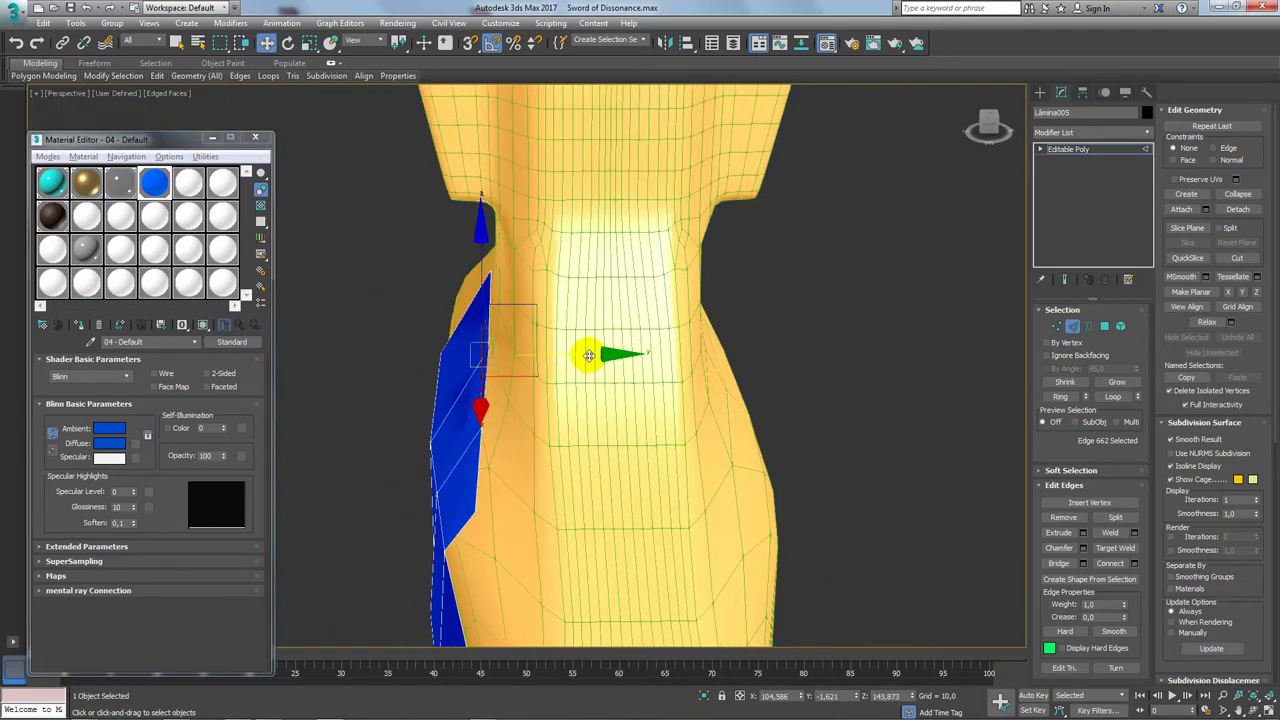
pyautogui.moveTo(589, 356); pyautogui.dragTo(639, 354)
pyautogui.press('e')
pyautogui.moveTo(569, 449); pyautogui.dragTo(566, 406)
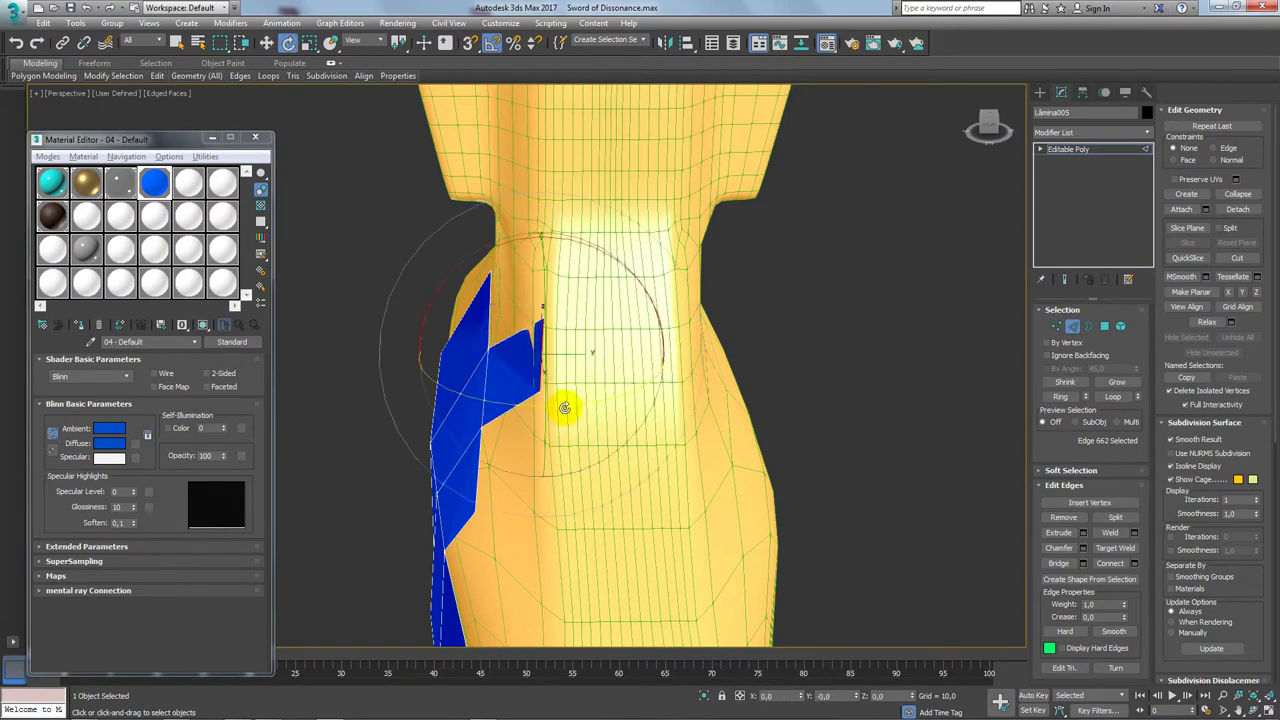
pyautogui.press('w')
pyautogui.keyDown('alt'); pyautogui.moveTo(571, 414); pyautogui.dragTo(634, 428, button='middle'); pyautogui.keyUp('alt')
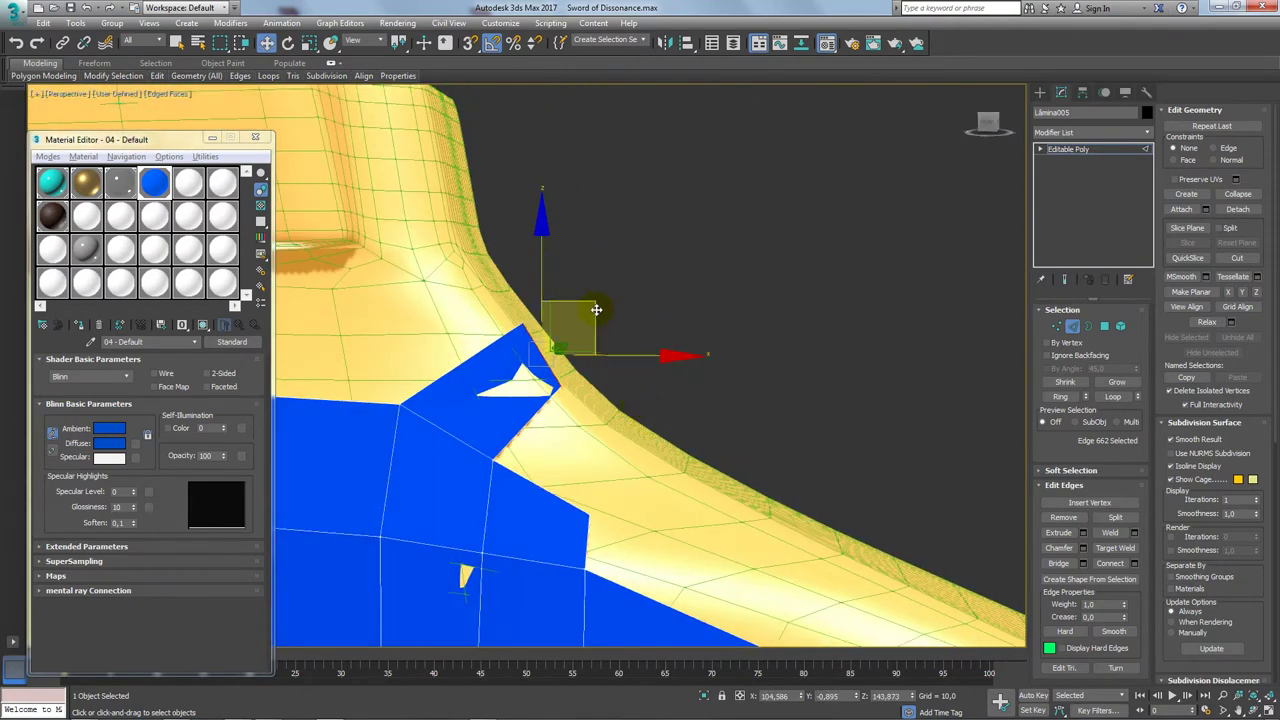
pyautogui.hotkey('shift', 'z')
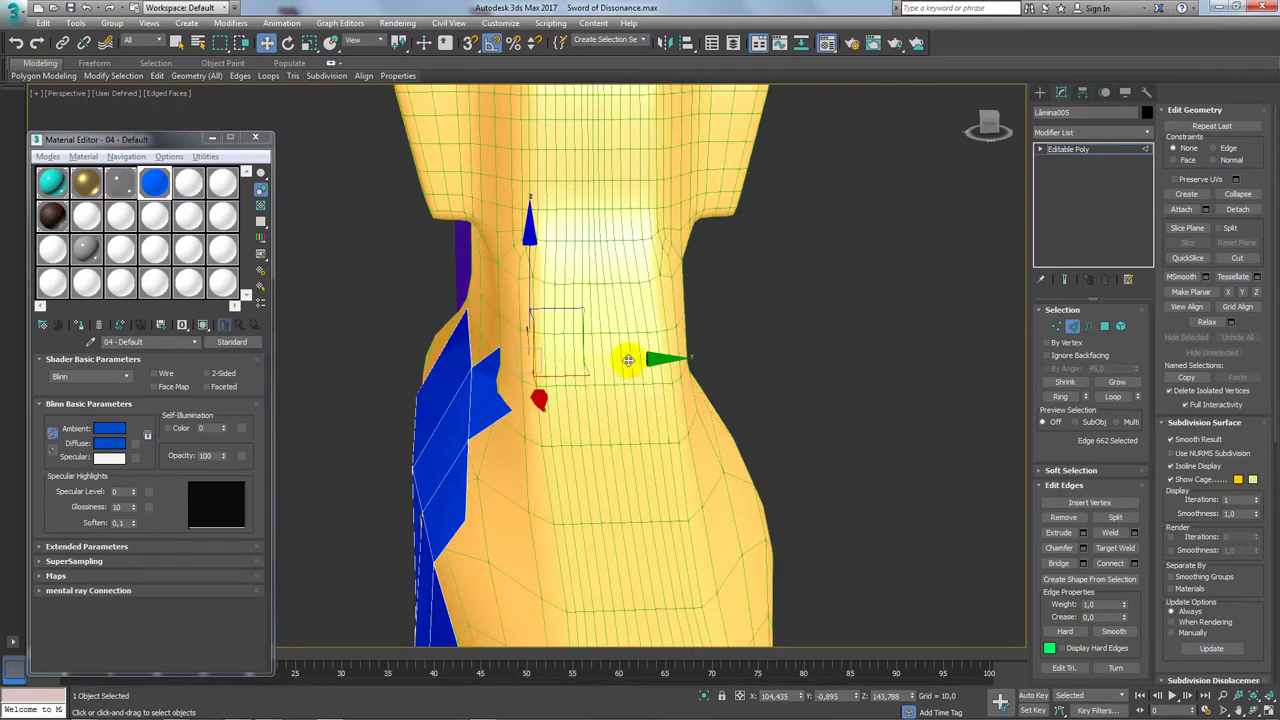
# Step: Raise two neighbouring top edges so the panel covers the guard's arm
pyautogui.moveTo(497, 447)
pyautogui.keyDown('alt'); pyautogui.mouseDown(button='middle')
pyautogui.moveTo(614, 434)
pyautogui.moveTo(550, 495)
pyautogui.mouseUp(button='middle'); pyautogui.keyUp('alt')
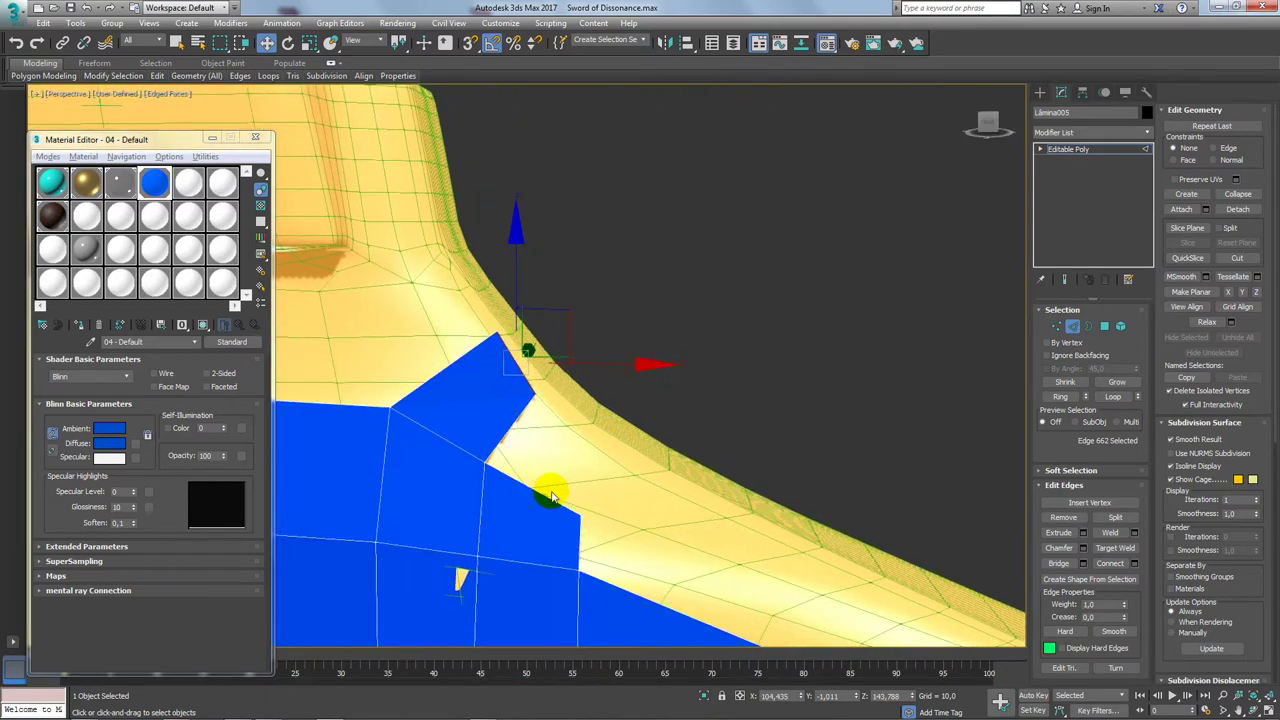
pyautogui.scroll(-1, 557, 491)
pyautogui.scroll(-1, 545, 487)
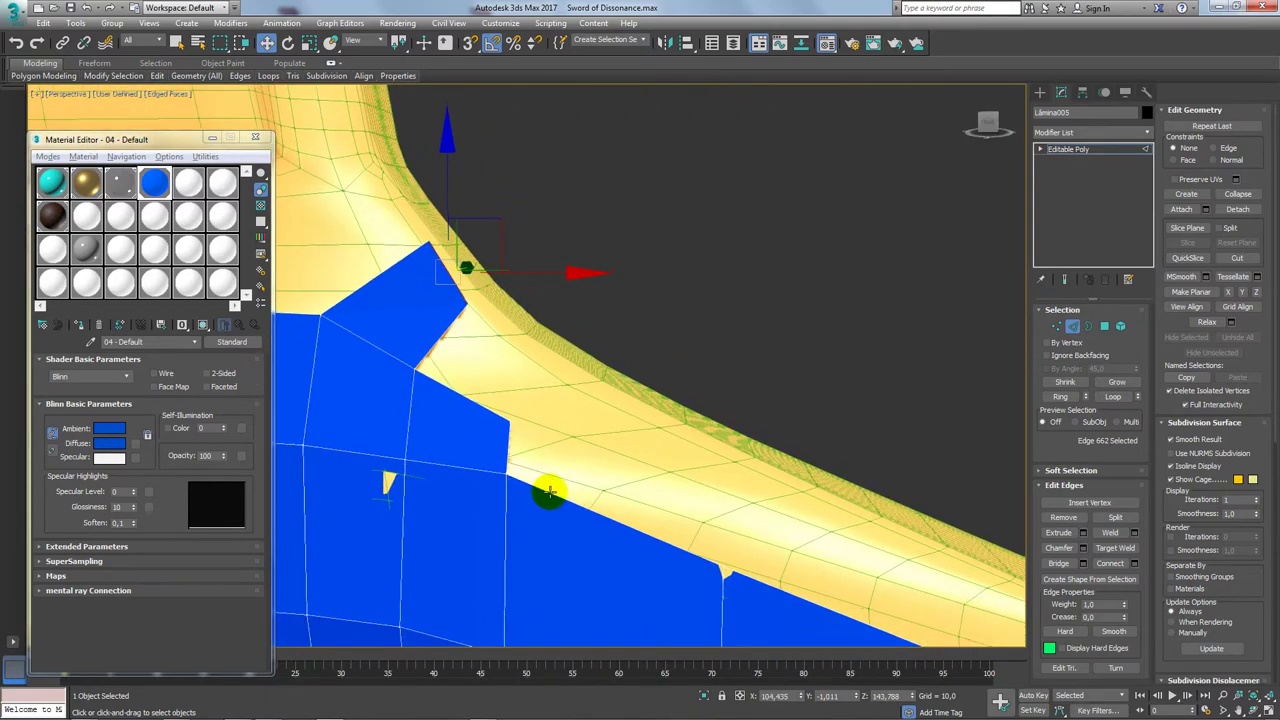
pyautogui.scroll(-1, 585, 505)
pyautogui.scroll(2, 637, 500)
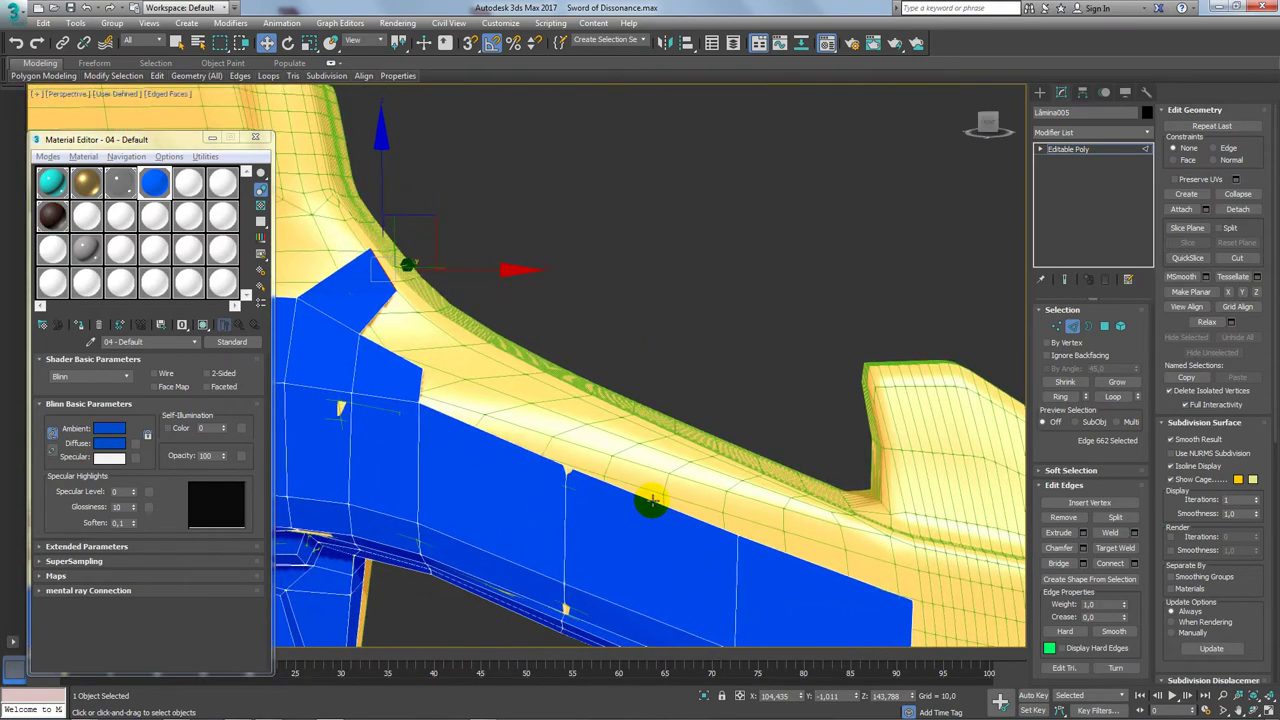
pyautogui.click(651, 500)
pyautogui.keyDown('ctrl'); pyautogui.click(786, 533); pyautogui.keyUp('ctrl')
pyautogui.moveTo(788, 531)
pyautogui.keyDown('alt'); pyautogui.mouseDown(button='middle')
pyautogui.moveTo(760, 528)
pyautogui.moveTo(785, 505)
pyautogui.moveTo(777, 480)
pyautogui.mouseUp(button='middle'); pyautogui.keyUp('alt')
pyautogui.scroll(1, 790, 521)
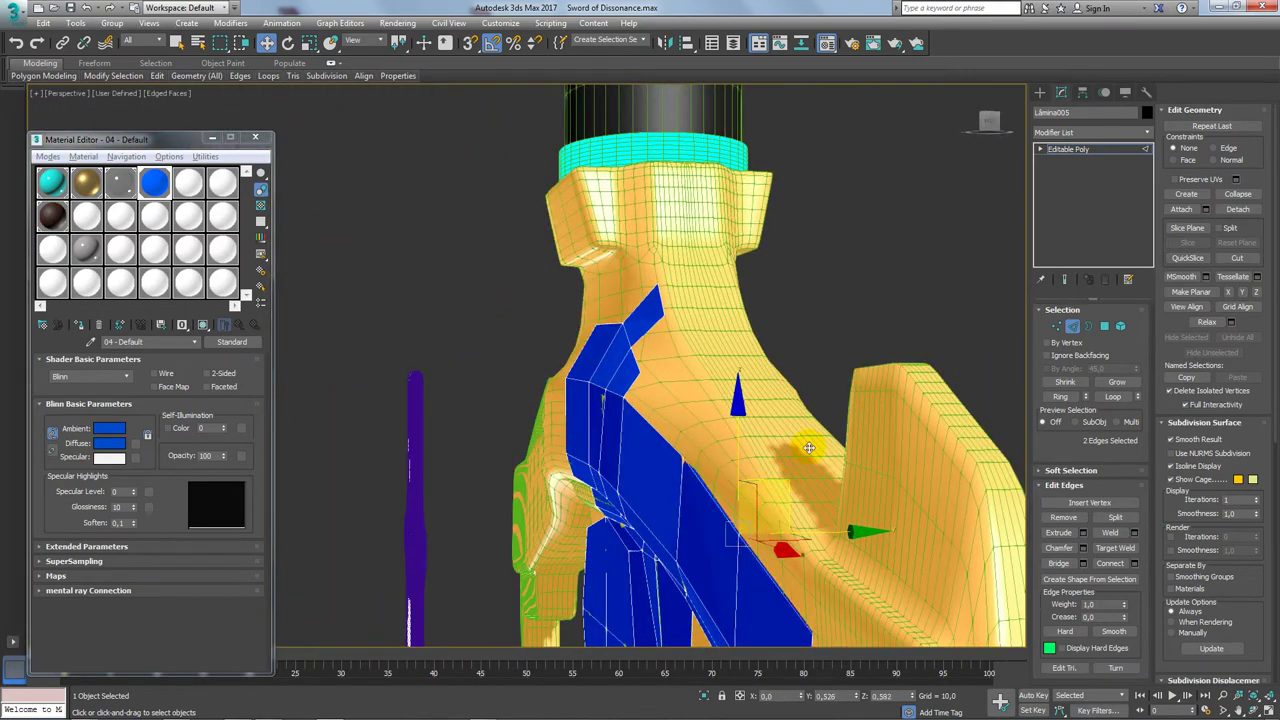
pyautogui.moveTo(808, 447); pyautogui.dragTo(779, 433)
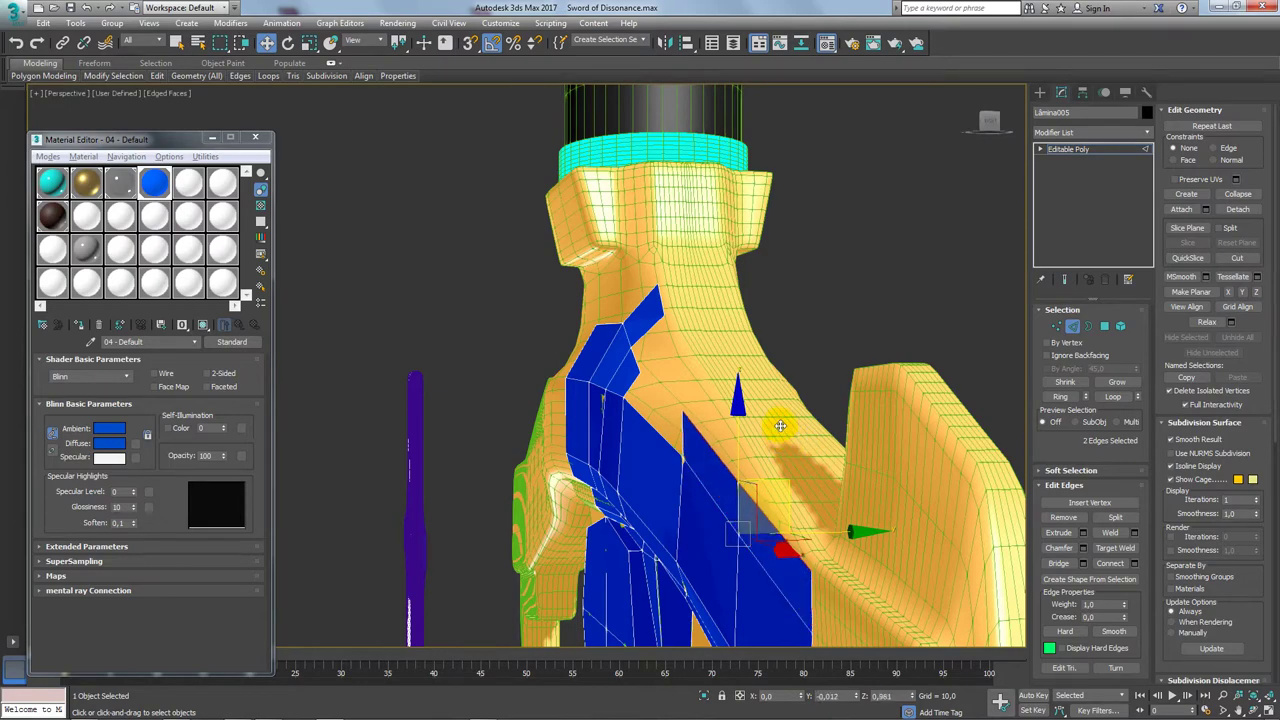
pyautogui.scroll(4, 781, 423)
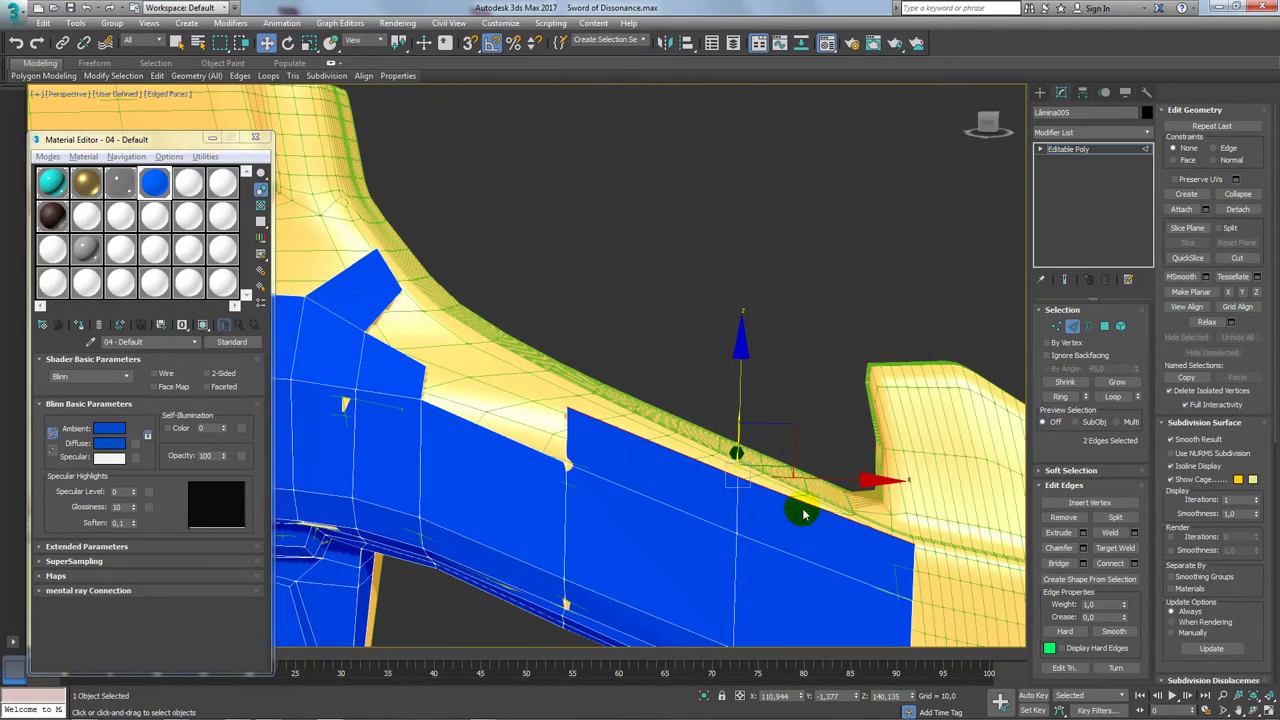
pyautogui.moveTo(790, 470)
pyautogui.keyDown('alt'); pyautogui.mouseDown(button='middle')
pyautogui.moveTo(801, 485)
pyautogui.moveTo(786, 509)
pyautogui.moveTo(766, 531)
pyautogui.moveTo(737, 531)
pyautogui.moveTo(968, 400)
pyautogui.mouseUp(button='middle'); pyautogui.keyUp('alt')
# Step: Move the notch vertex on the panel's top edge up flush against the guard arm
pyautogui.click(1056, 327)
pyautogui.click(735, 460)
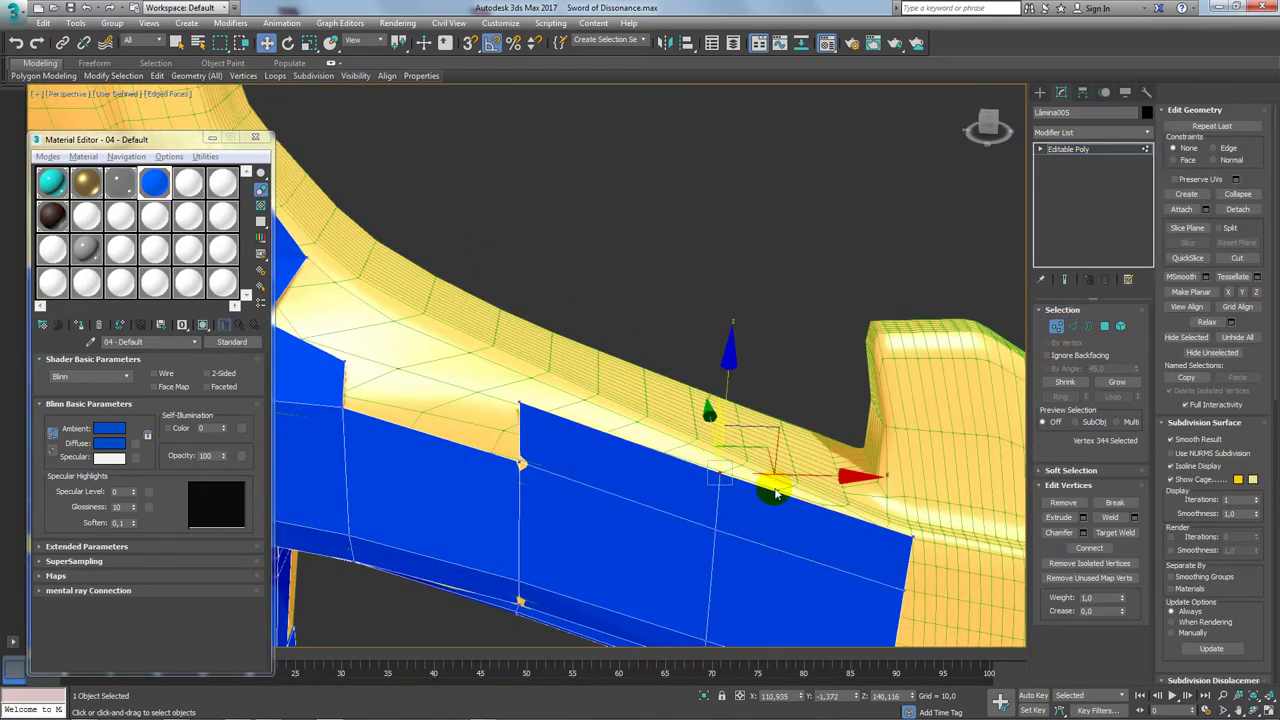
pyautogui.keyDown('alt'); pyautogui.moveTo(735, 460); pyautogui.dragTo(670, 473, button='middle'); pyautogui.keyUp('alt')
pyautogui.moveTo(768, 422); pyautogui.dragTo(780, 410)
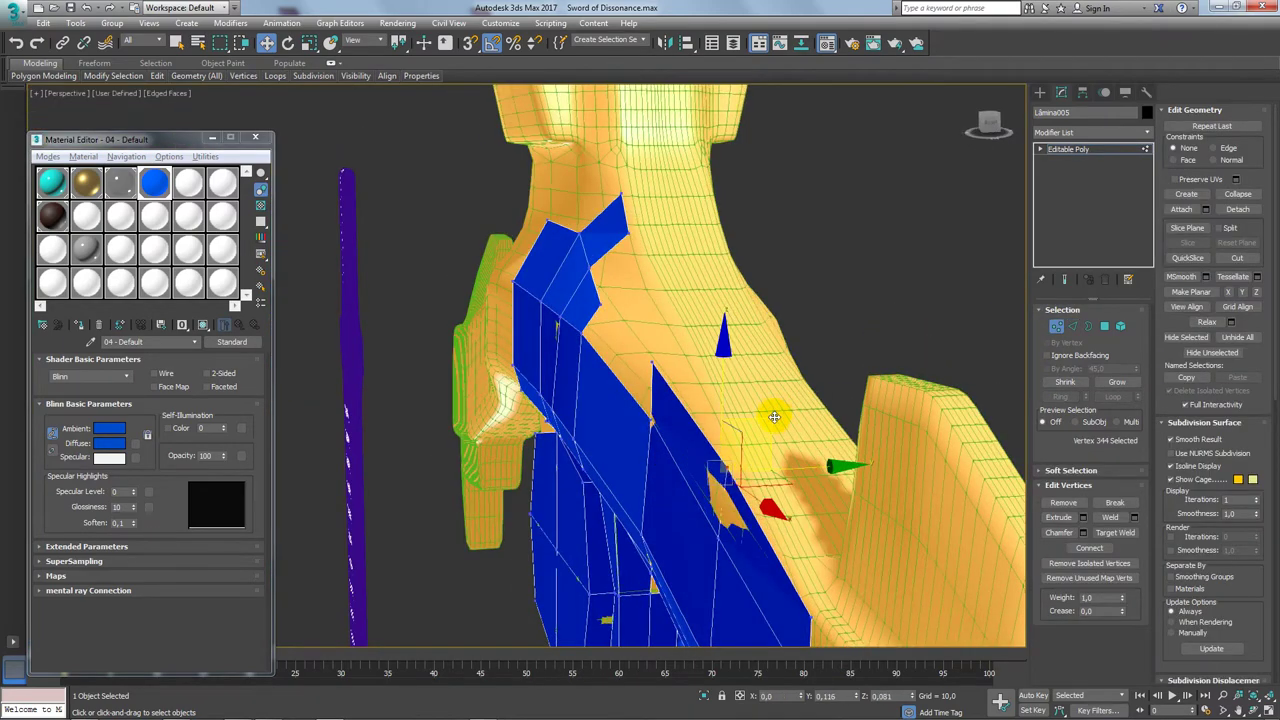
pyautogui.moveTo(770, 452)
pyautogui.keyDown('alt'); pyautogui.mouseDown(button='middle')
pyautogui.moveTo(790, 450)
pyautogui.moveTo(758, 442)
pyautogui.mouseUp(button='middle'); pyautogui.keyUp('alt')
pyautogui.moveTo(771, 412); pyautogui.dragTo(745, 442)
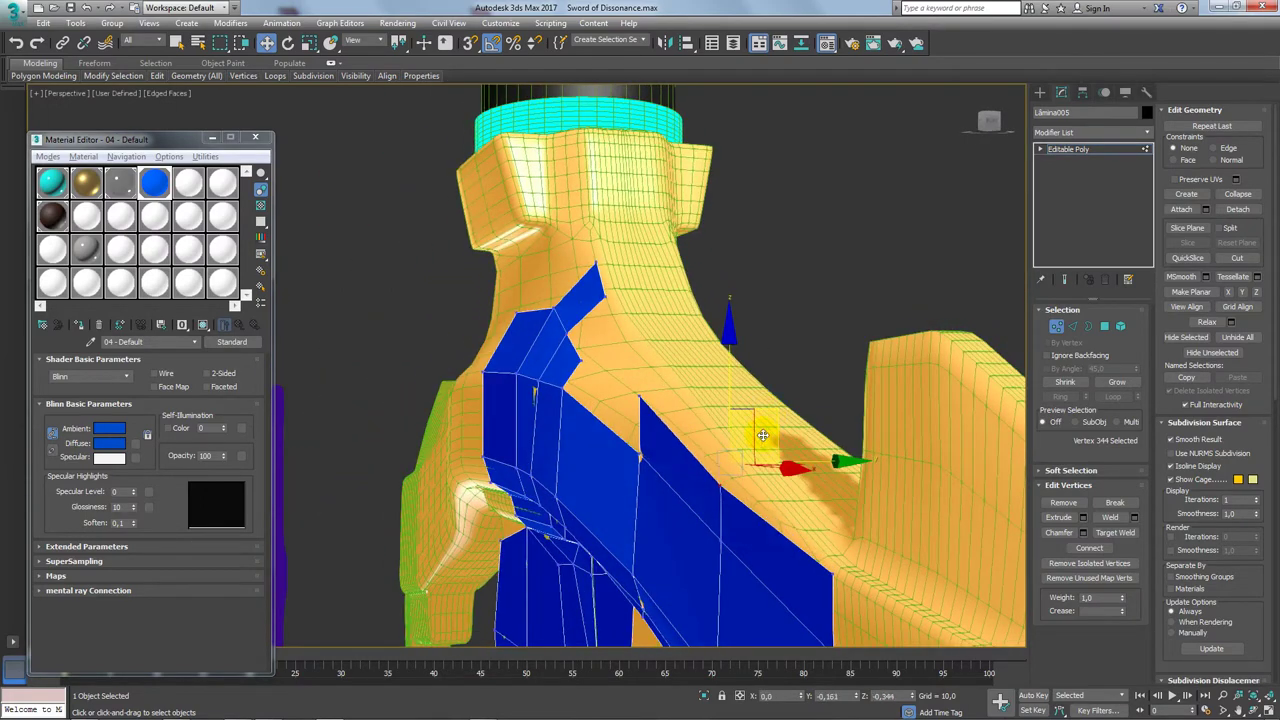
pyautogui.click(678, 365)
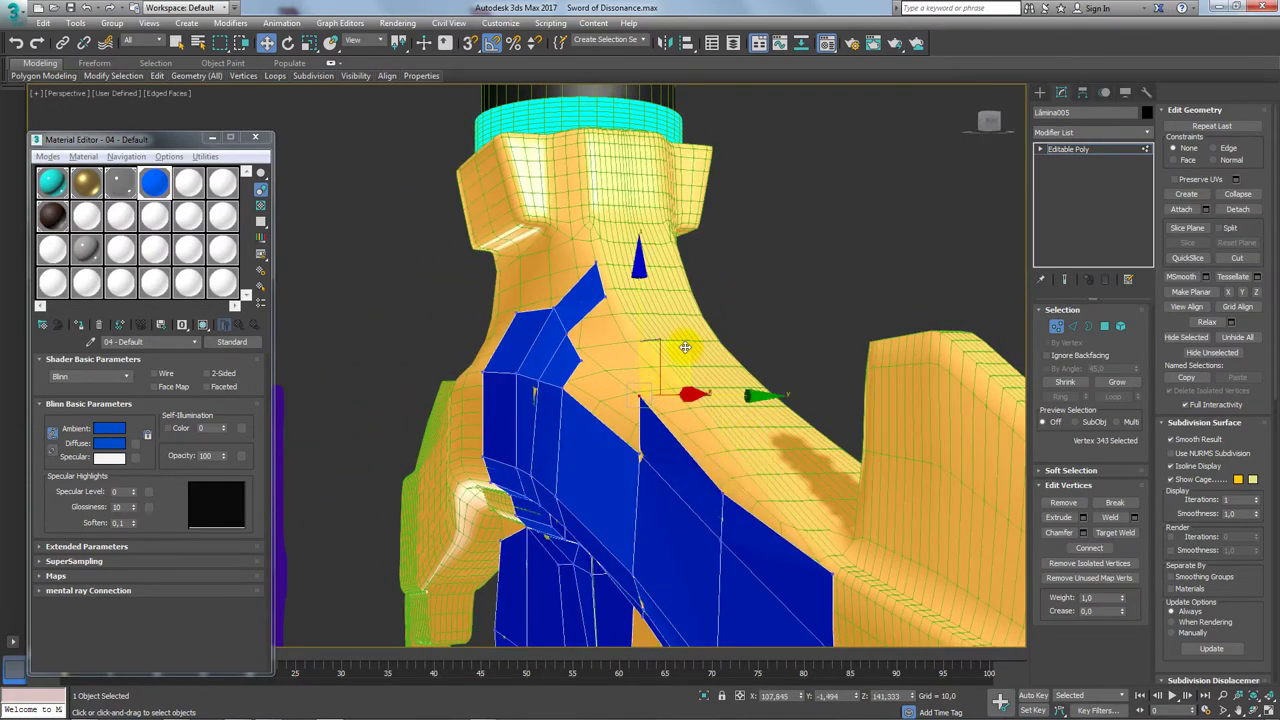
pyautogui.keyDown('alt'); pyautogui.moveTo(687, 368); pyautogui.dragTo(770, 400, button='middle'); pyautogui.keyUp('alt')
pyautogui.scroll(3, 858, 426)
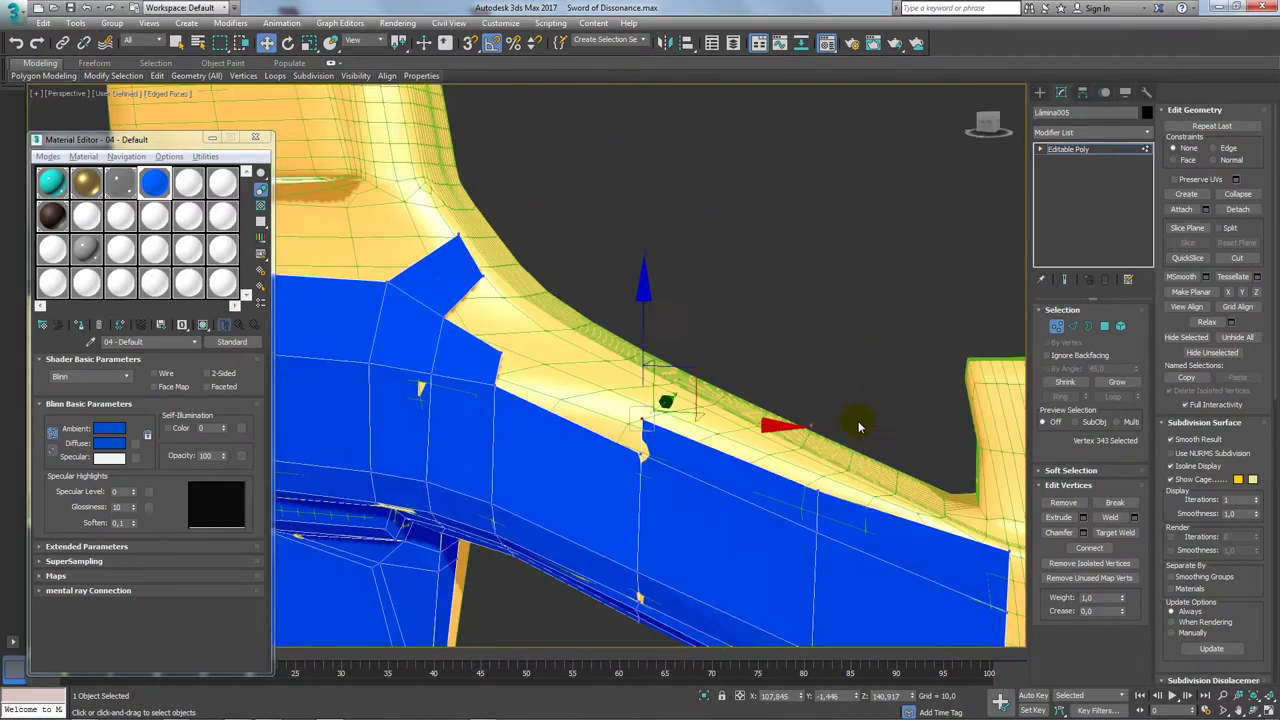
pyautogui.keyDown('alt'); pyautogui.moveTo(724, 476); pyautogui.dragTo(790, 450, button='middle'); pyautogui.keyUp('alt')
# Step: Zoom in on the notch and select the vertices beside the guard arm
pyautogui.click(1087, 328)
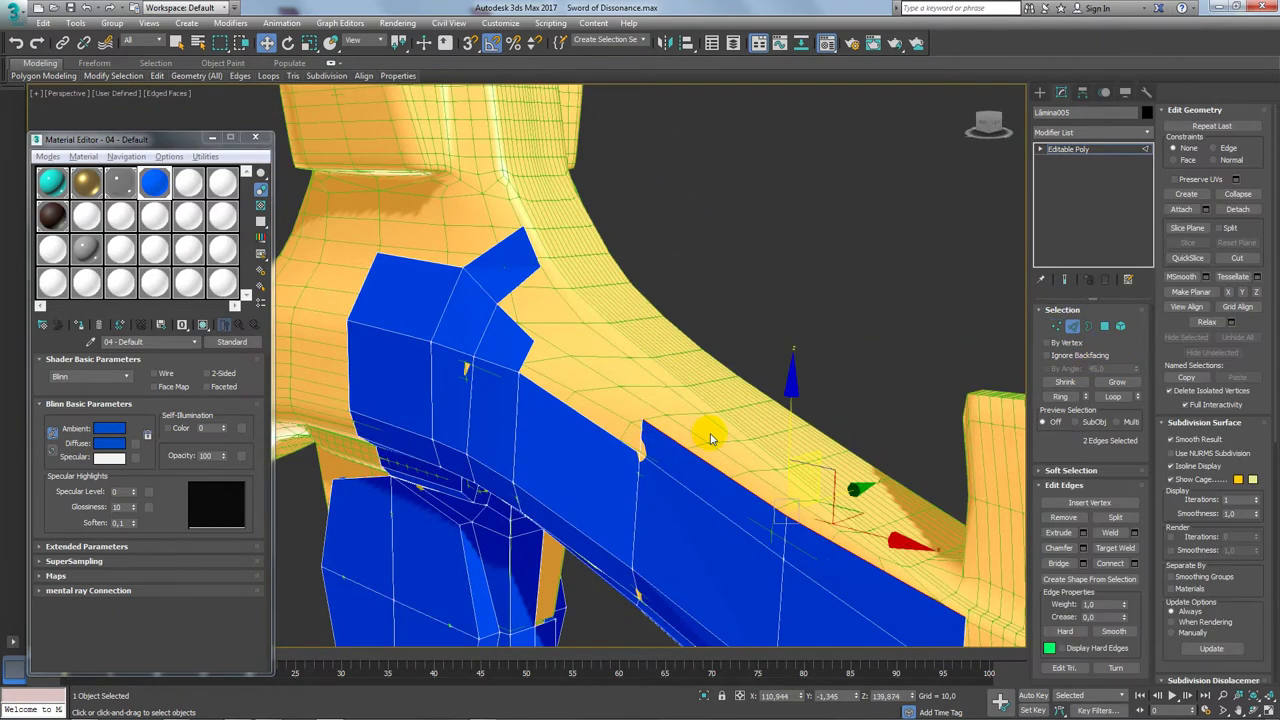
pyautogui.moveTo(706, 434)
pyautogui.keyDown('alt'); pyautogui.mouseDown(button='middle')
pyautogui.moveTo(809, 486)
pyautogui.moveTo(829, 466)
pyautogui.mouseUp(button='middle'); pyautogui.keyUp('alt')
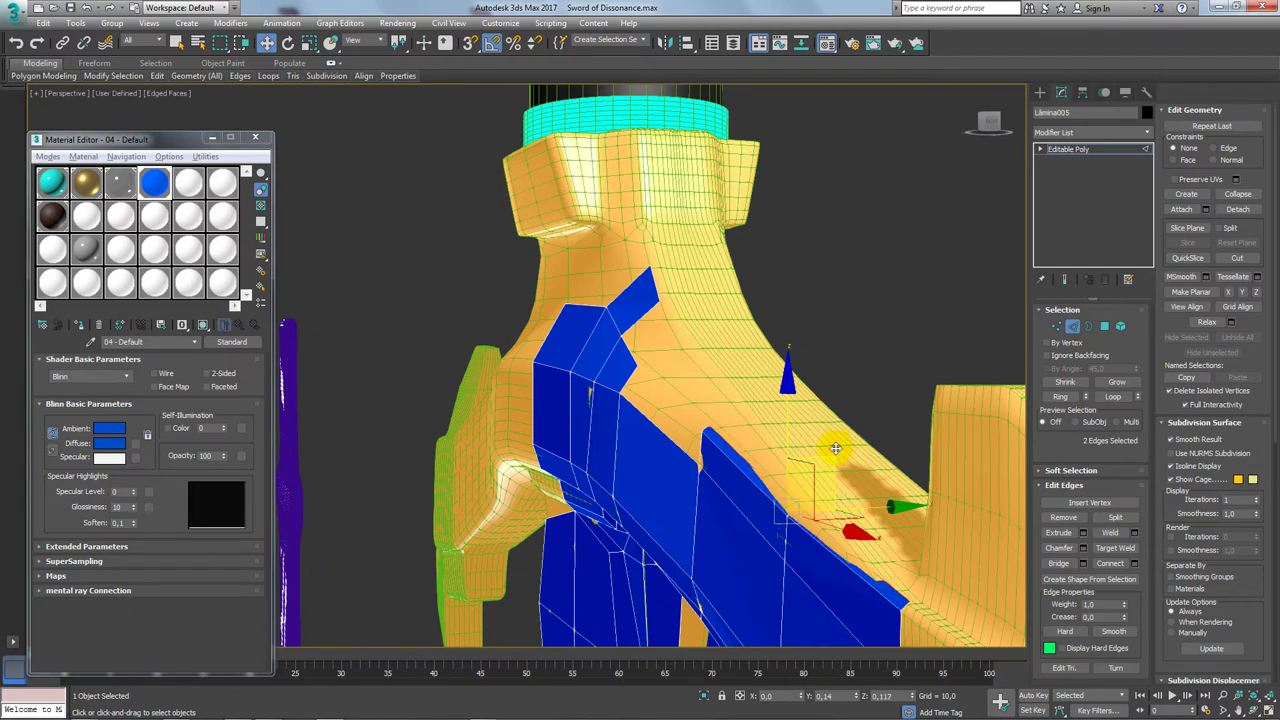
pyautogui.click(1056, 326)
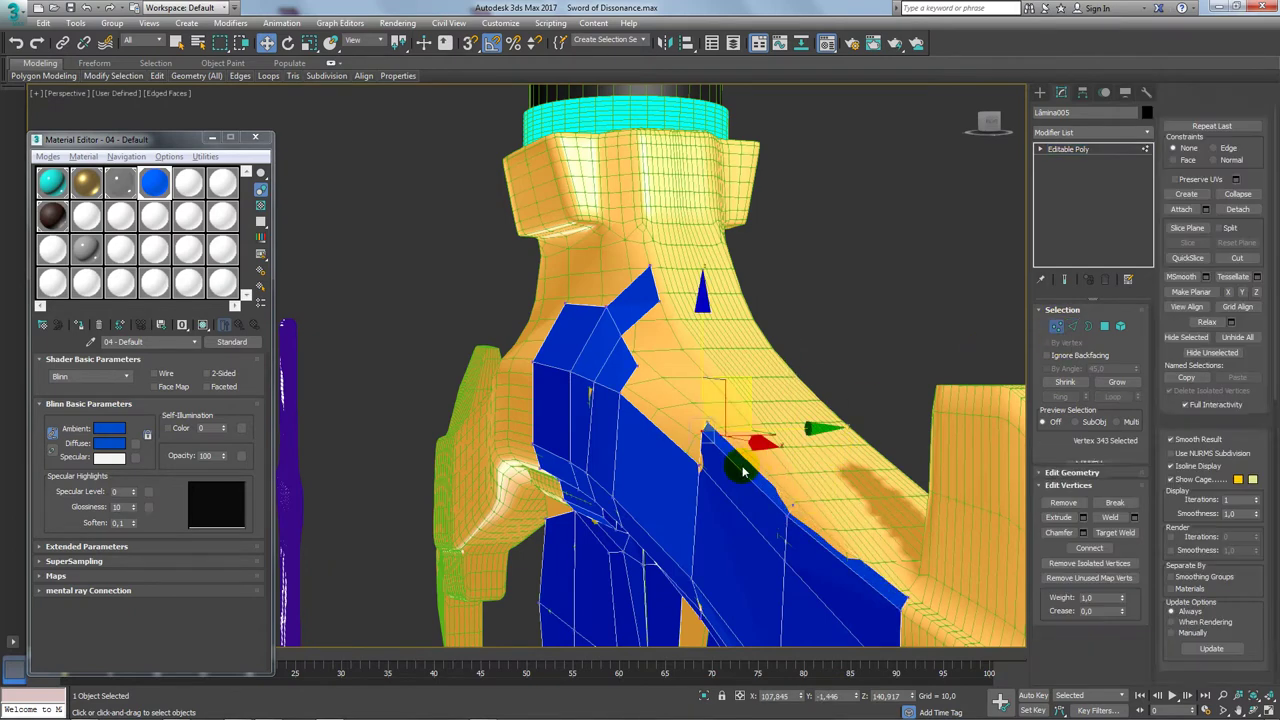
pyautogui.click(796, 508)
pyautogui.keyDown('alt'); pyautogui.moveTo(820, 510); pyautogui.dragTo(840, 450, button='middle'); pyautogui.keyUp('alt')
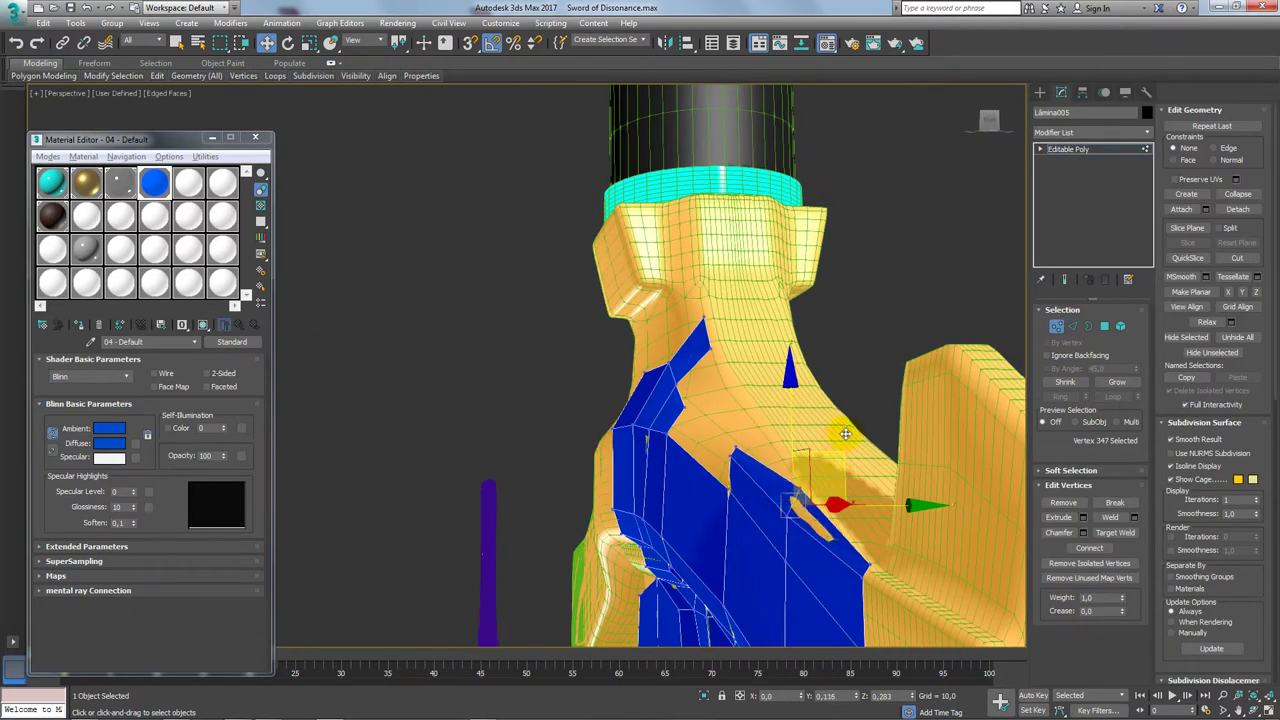
pyautogui.click(725, 455)
pyautogui.click(748, 442)
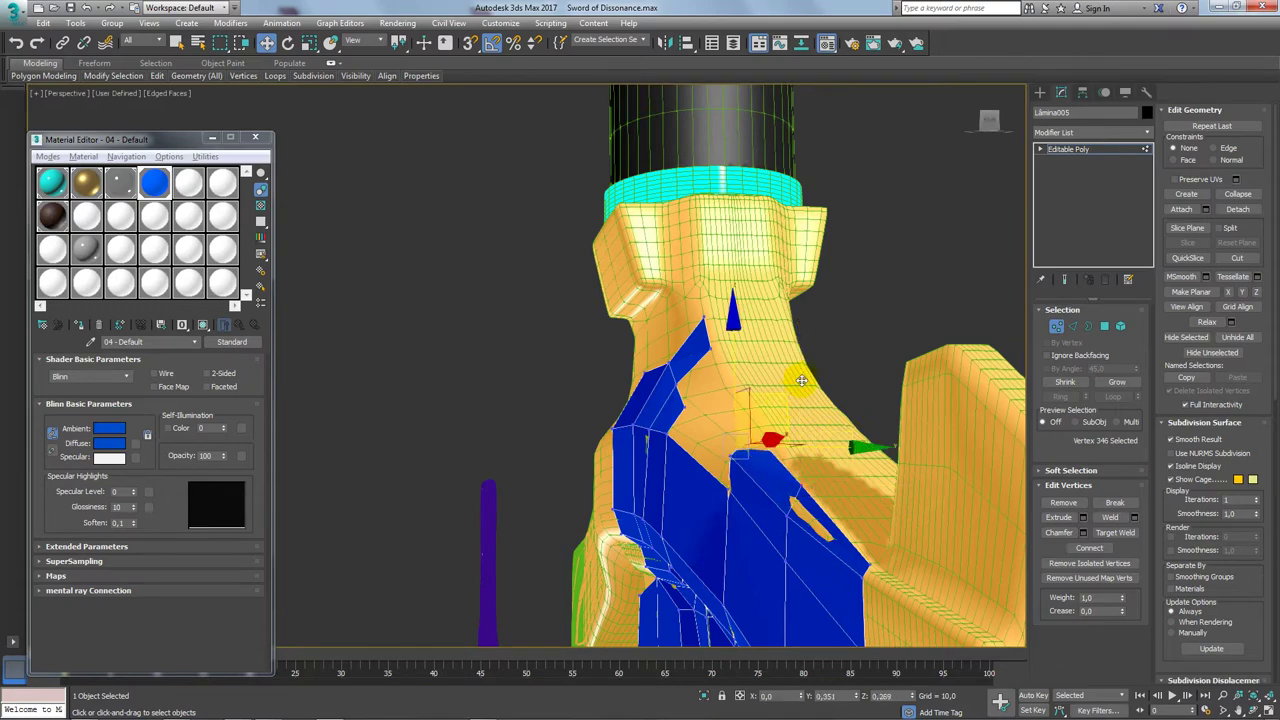
pyautogui.scroll(3, 798, 370)
pyautogui.scroll(2, 795, 440)
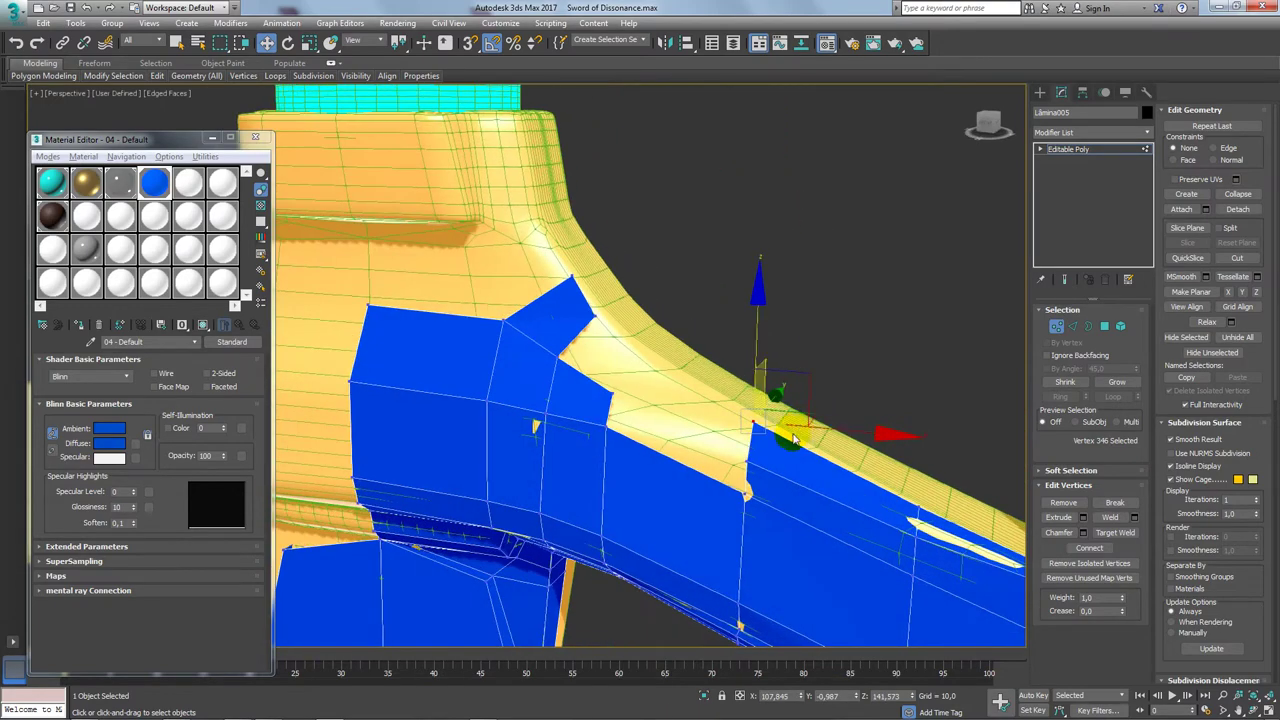
pyautogui.click(1073, 326)
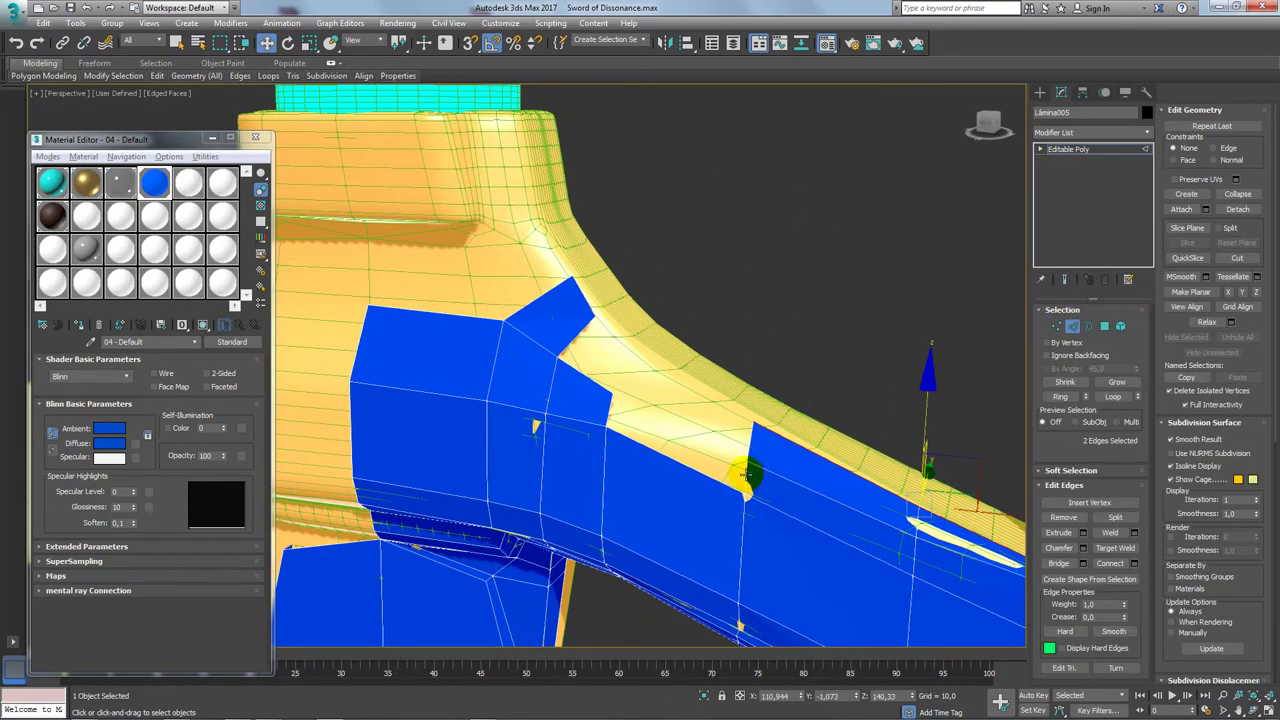
# Step: Select the two opposite edges across the blue panel's notch
pyautogui.click(747, 467)
pyautogui.keyDown('ctrl'); pyautogui.click(612, 407); pyautogui.keyUp('ctrl')
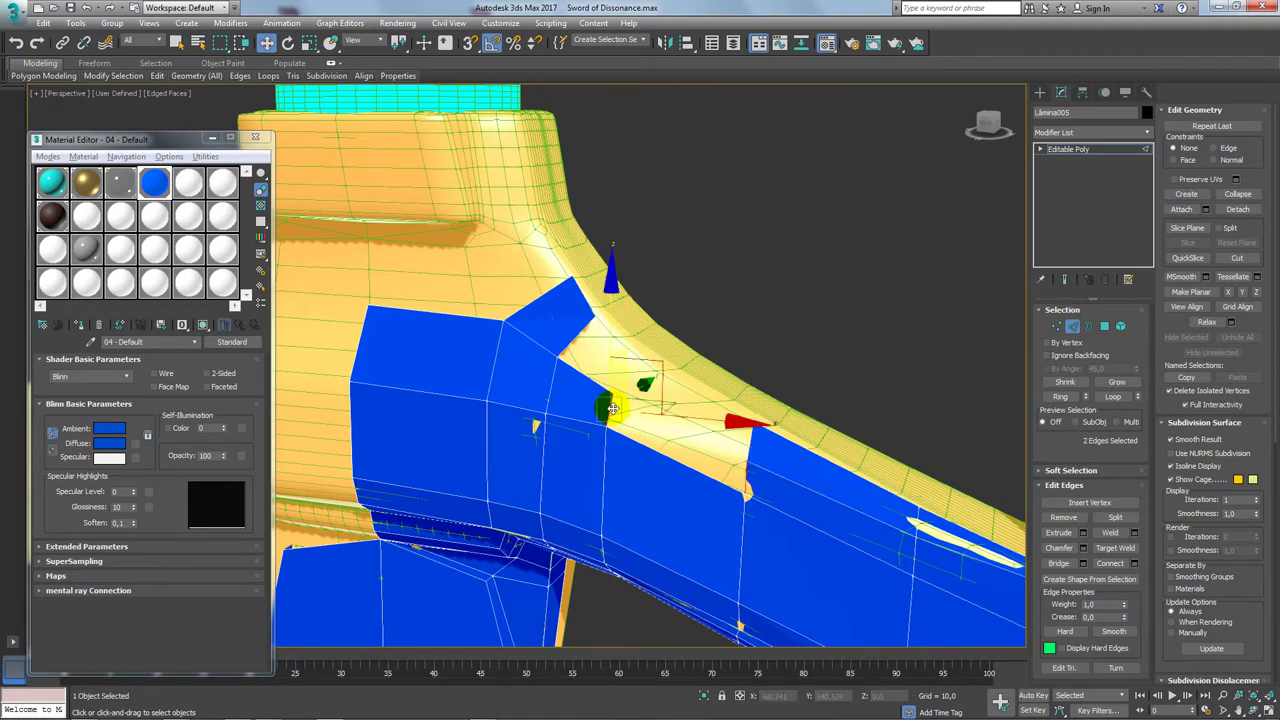
pyautogui.click(1058, 562)
pyautogui.keyDown('alt'); pyautogui.moveTo(700, 430); pyautogui.dragTo(709, 423, button='middle'); pyautogui.keyUp('alt')
pyautogui.click(740, 432)
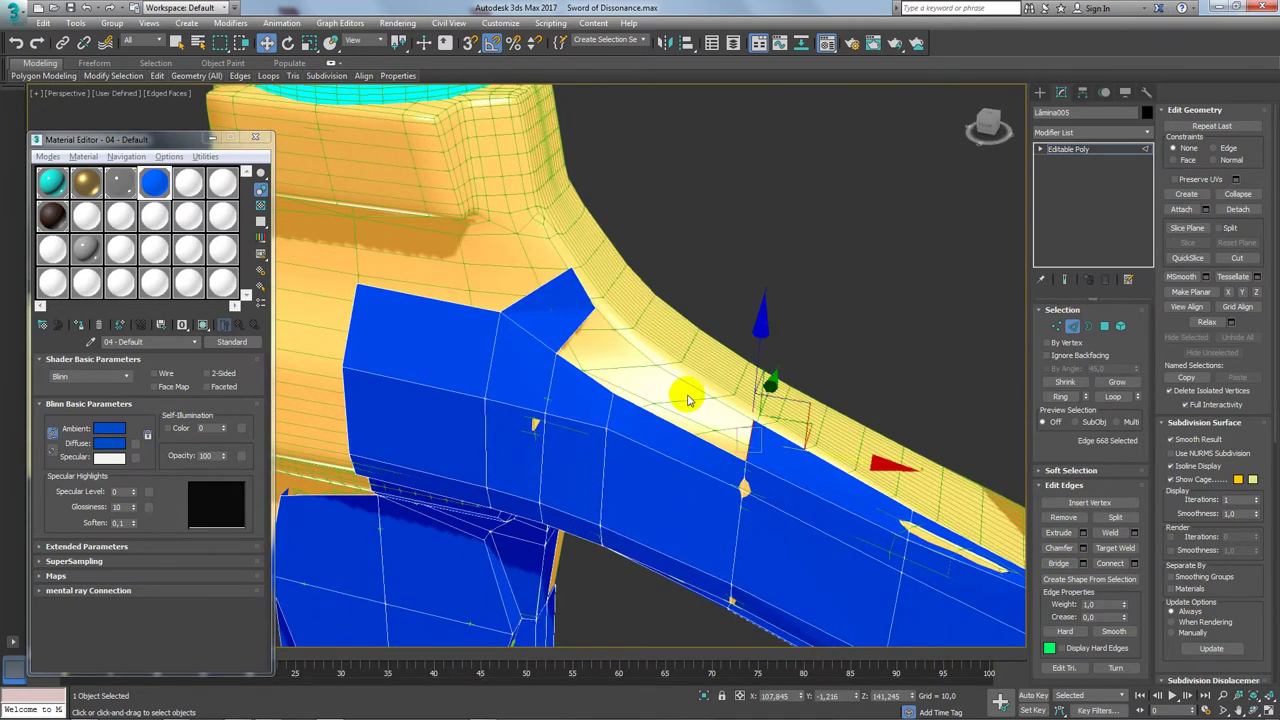
pyautogui.keyDown('ctrl'); pyautogui.click(575, 325); pyautogui.keyUp('ctrl')
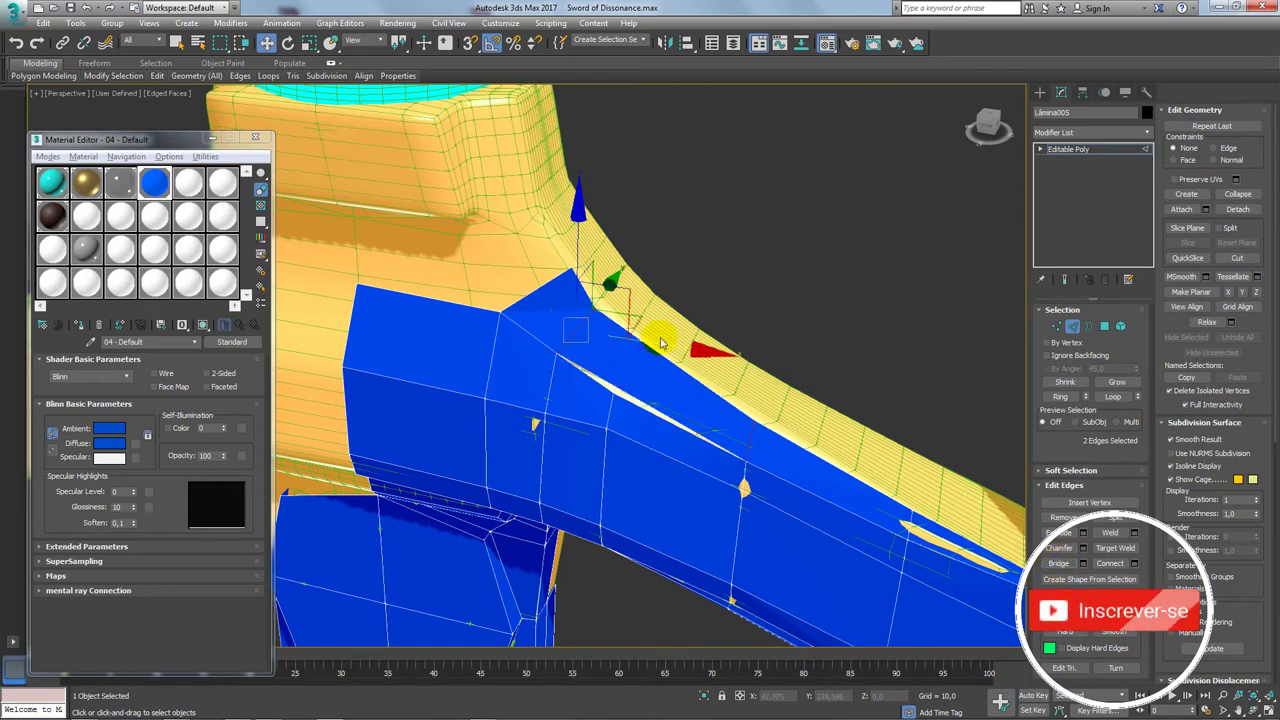
pyautogui.moveTo(657, 371); pyautogui.dragTo(657, 409)
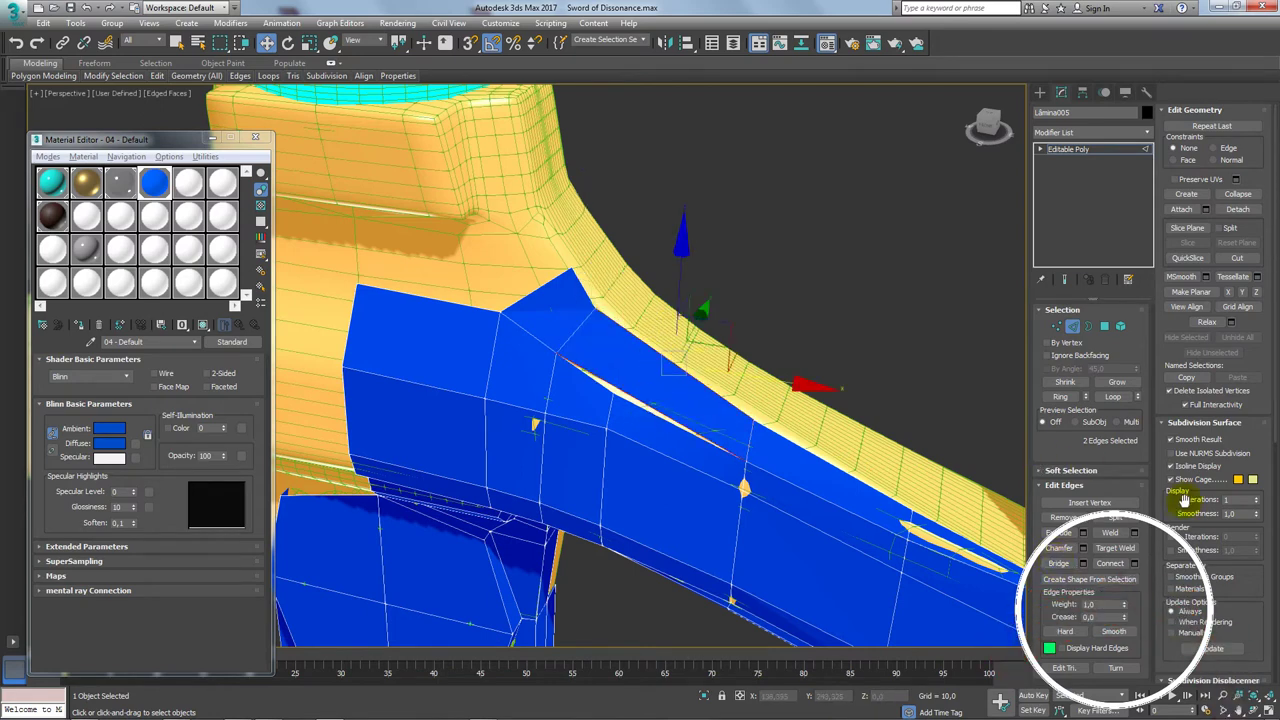
# Step: Connect the notch edges with a new edge slid to 34 toward one side
pyautogui.click(1134, 563)
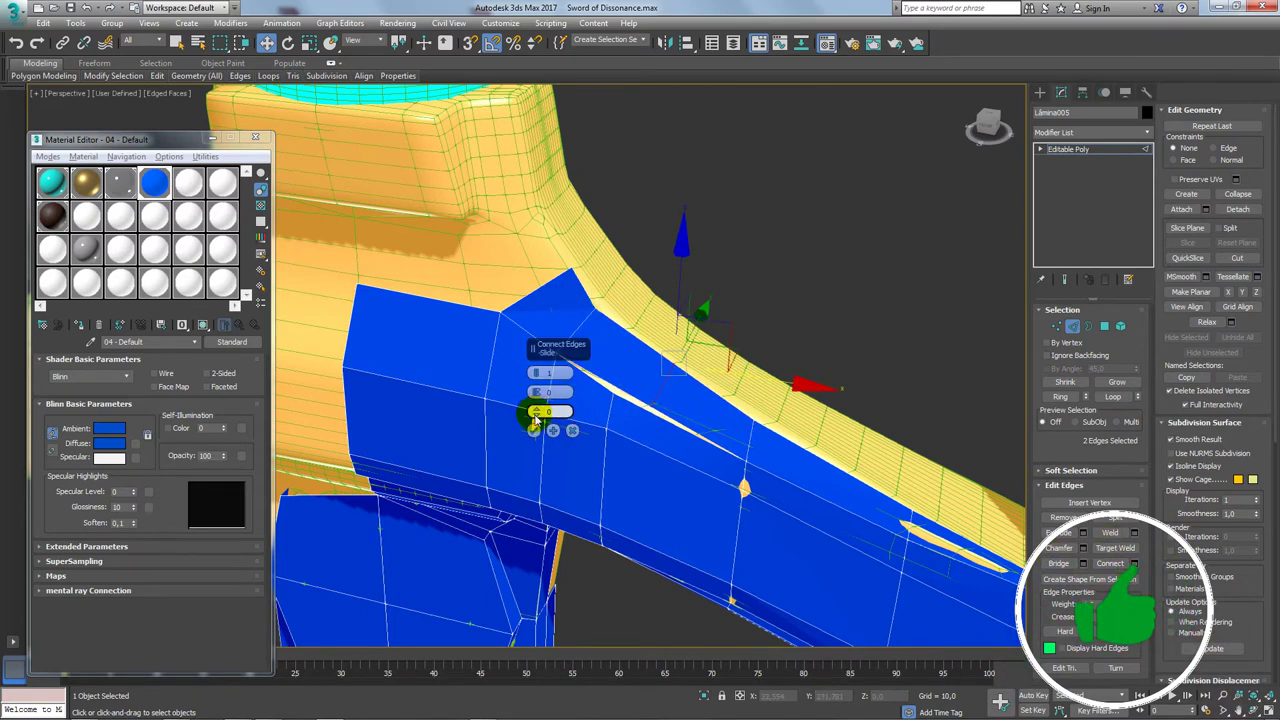
pyautogui.moveTo(535, 420); pyautogui.dragTo(524, 373)
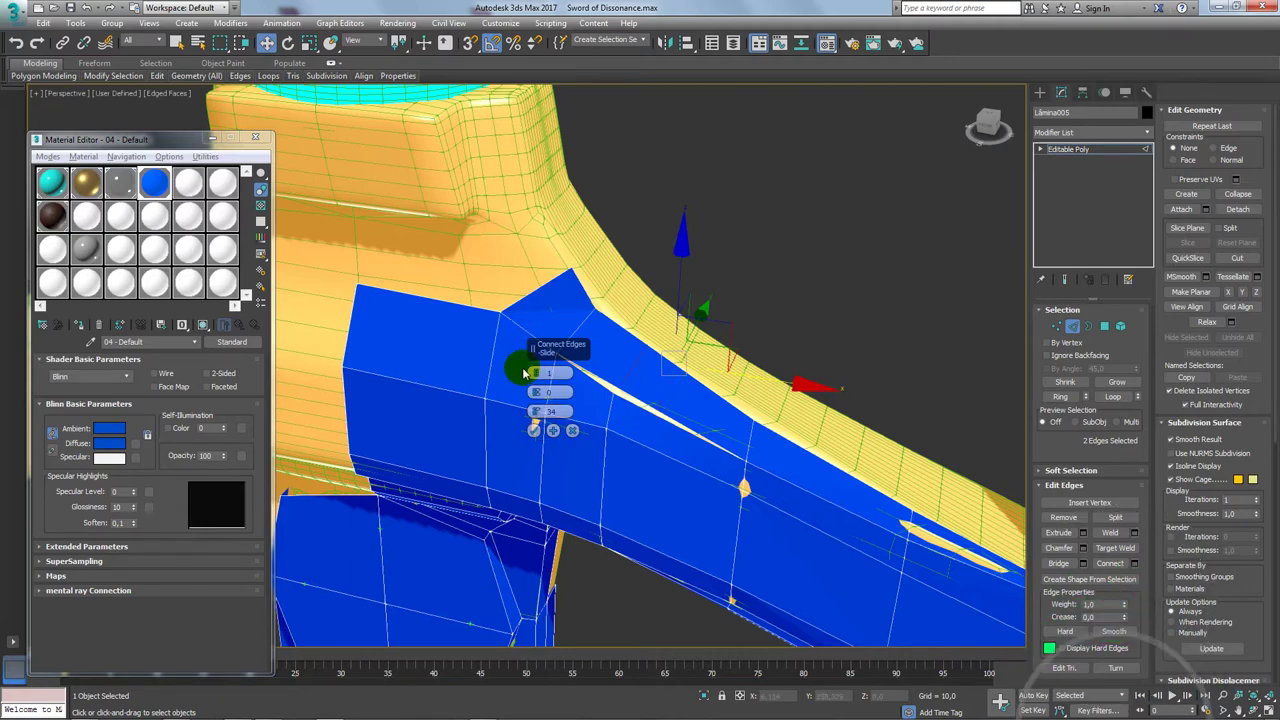
pyautogui.click(534, 430)
pyautogui.moveTo(531, 428)
pyautogui.keyDown('alt'); pyautogui.mouseDown(button='middle')
pyautogui.moveTo(652, 351)
pyautogui.moveTo(643, 371)
pyautogui.moveTo(646, 354)
pyautogui.mouseUp(button='middle'); pyautogui.keyUp('alt')
pyautogui.scroll(3, 646, 354)
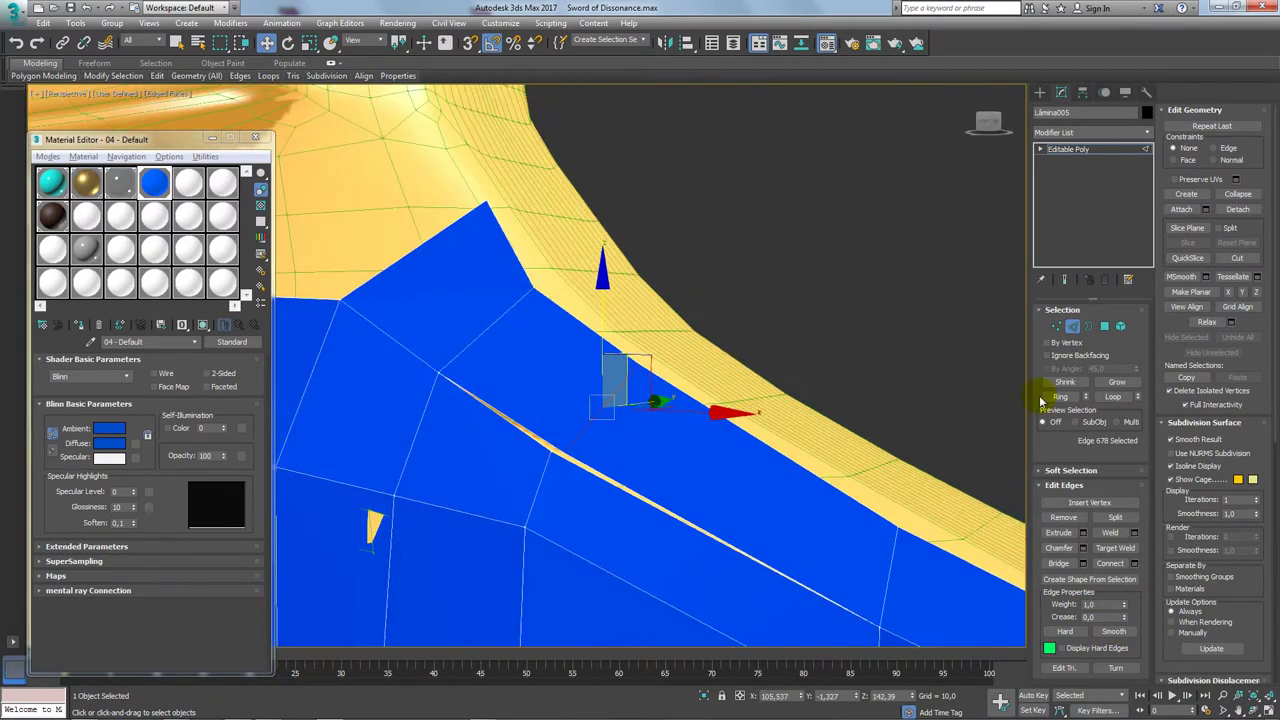
# Step: Target Weld the loose vertex on the blue panel onto its neighbour
pyautogui.click(1056, 327)
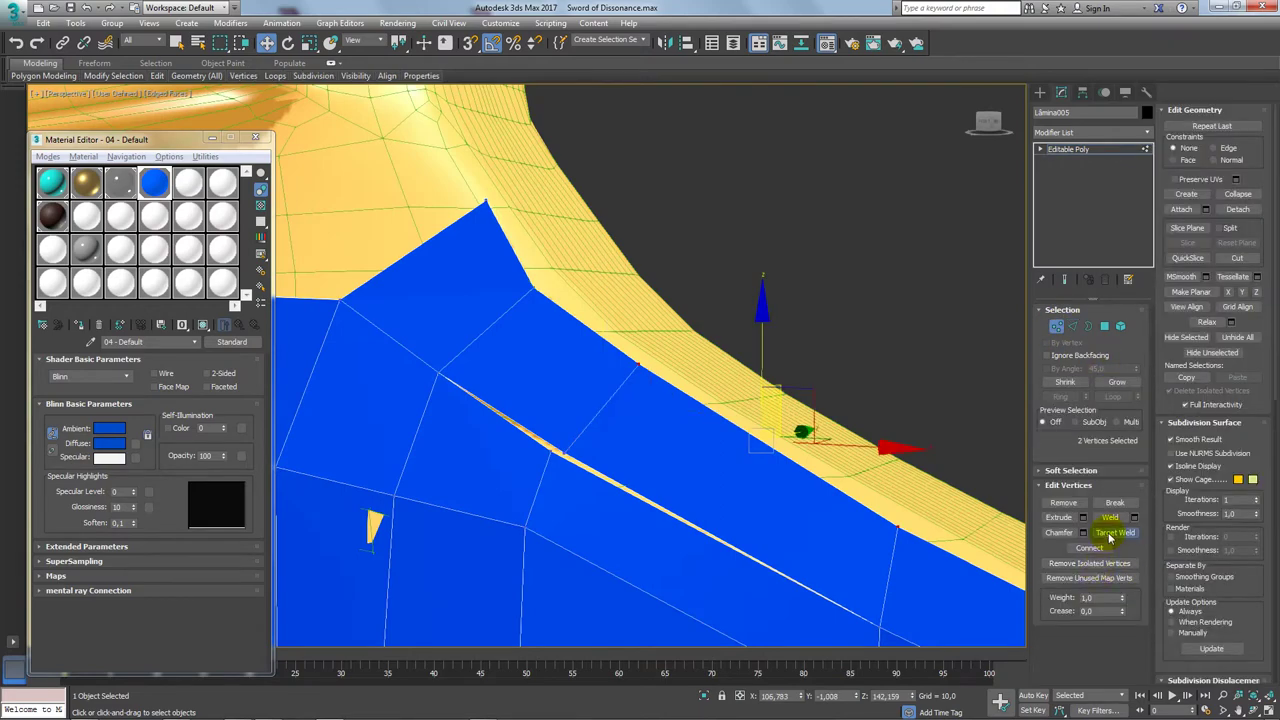
pyautogui.click(1109, 538)
pyautogui.click(548, 452)
pyautogui.scroll(-5, 548, 452)
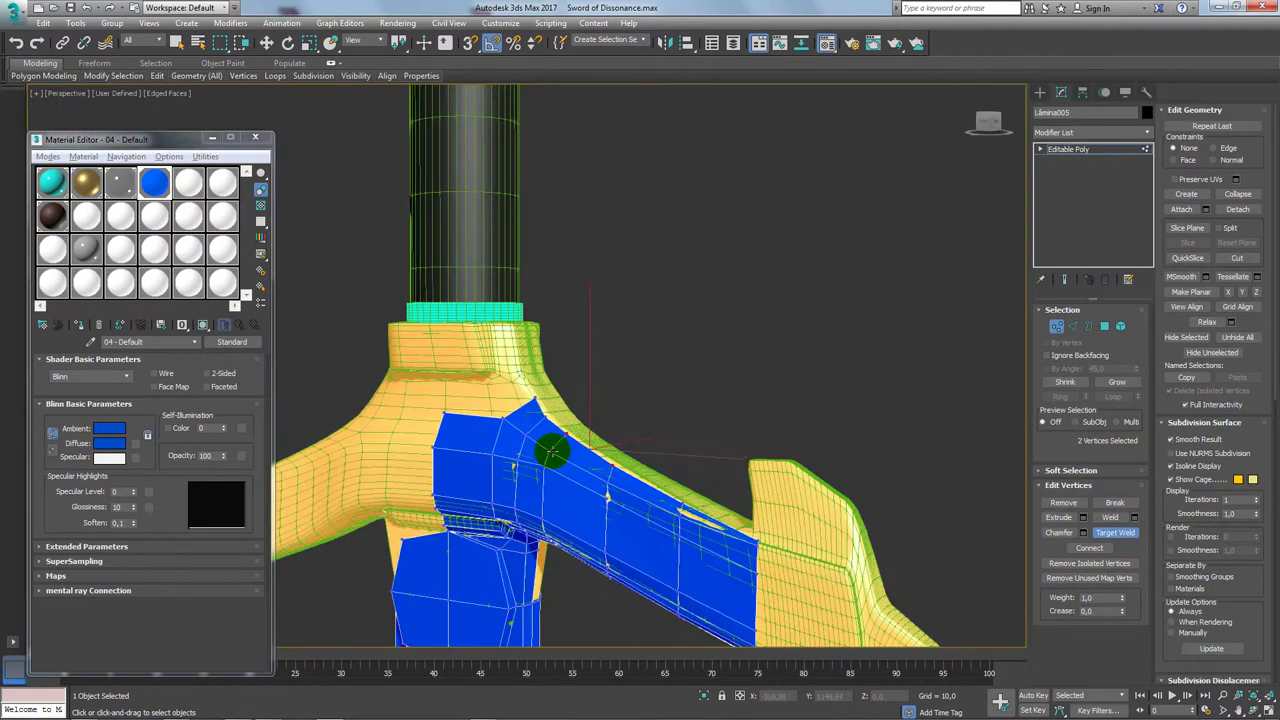
pyautogui.keyDown('alt'); pyautogui.moveTo(548, 452); pyautogui.dragTo(560, 470, button='middle'); pyautogui.keyUp('alt')
pyautogui.press('w')
pyautogui.scroll(1, 571, 486)
pyautogui.keyDown('alt'); pyautogui.moveTo(476, 497); pyautogui.dragTo(701, 440, button='middle'); pyautogui.keyUp('alt')
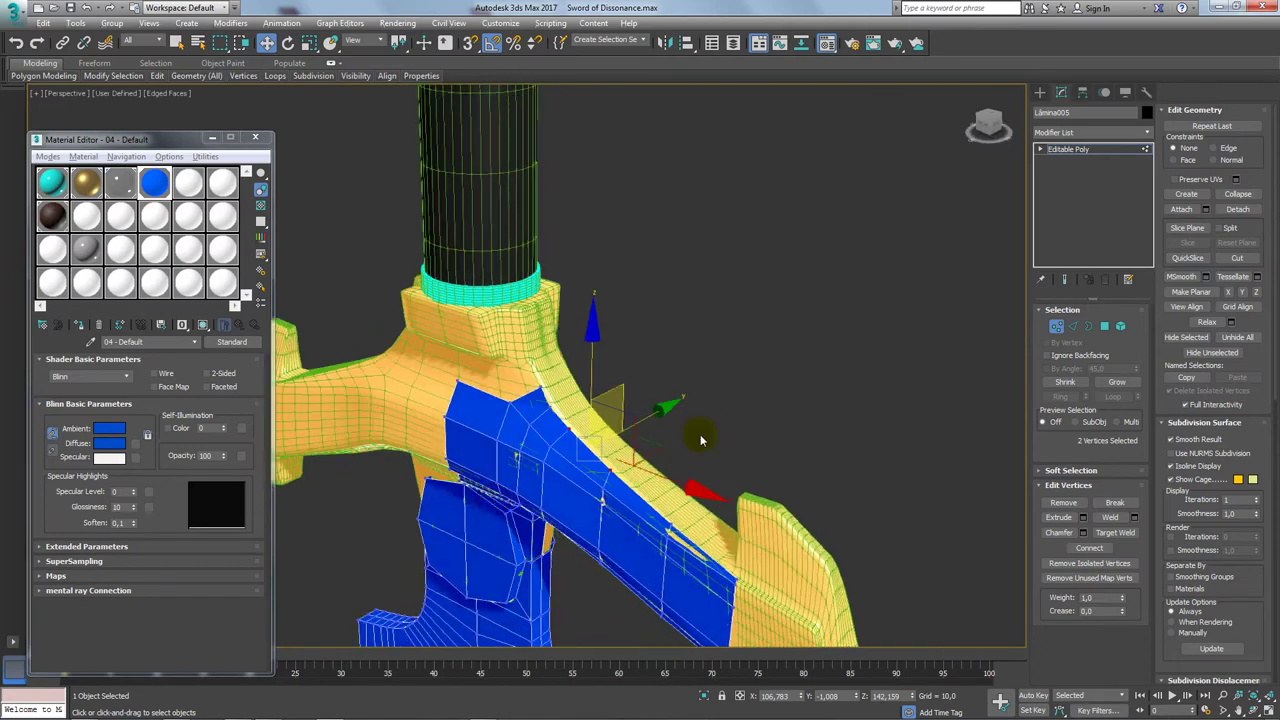
# Step: Move the blue panel's end corner vertex in against the guard arm's surface
pyautogui.click(1062, 330)
pyautogui.scroll(5, 700, 557)
pyautogui.scroll(-2, 709, 563)
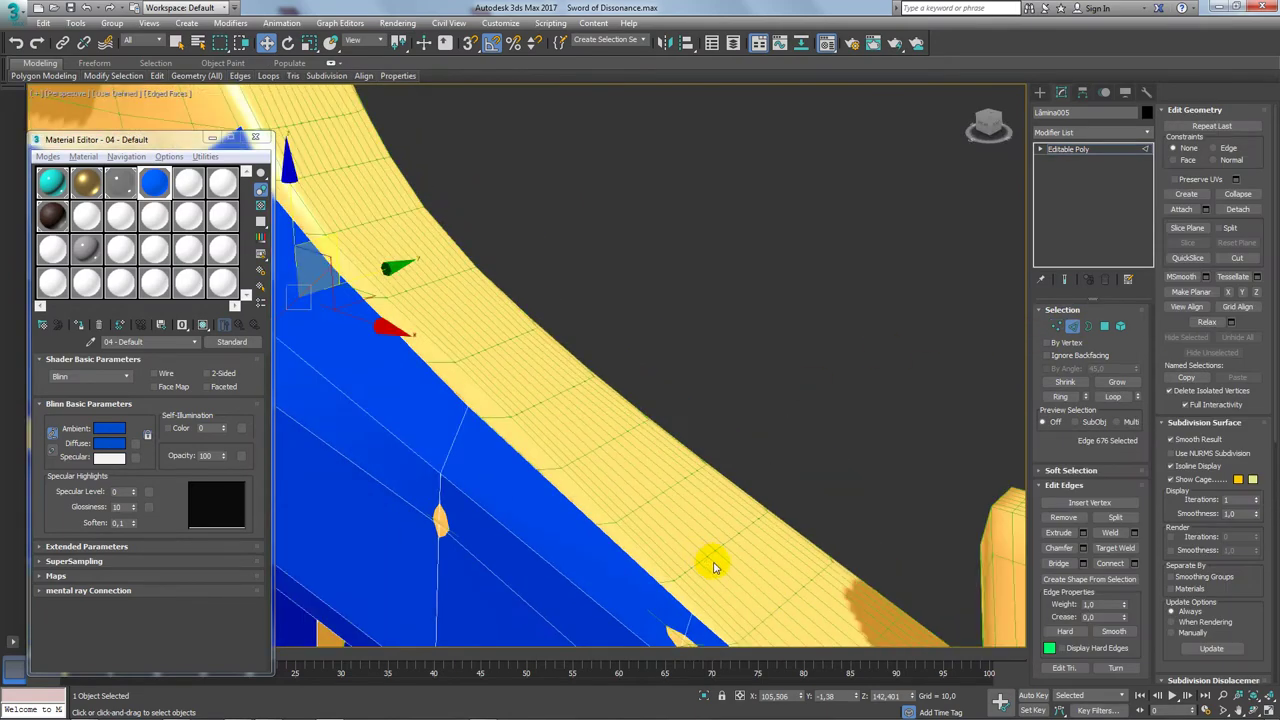
pyautogui.scroll(-1, 740, 615)
pyautogui.moveTo(738, 614); pyautogui.dragTo(706, 520, button='middle')
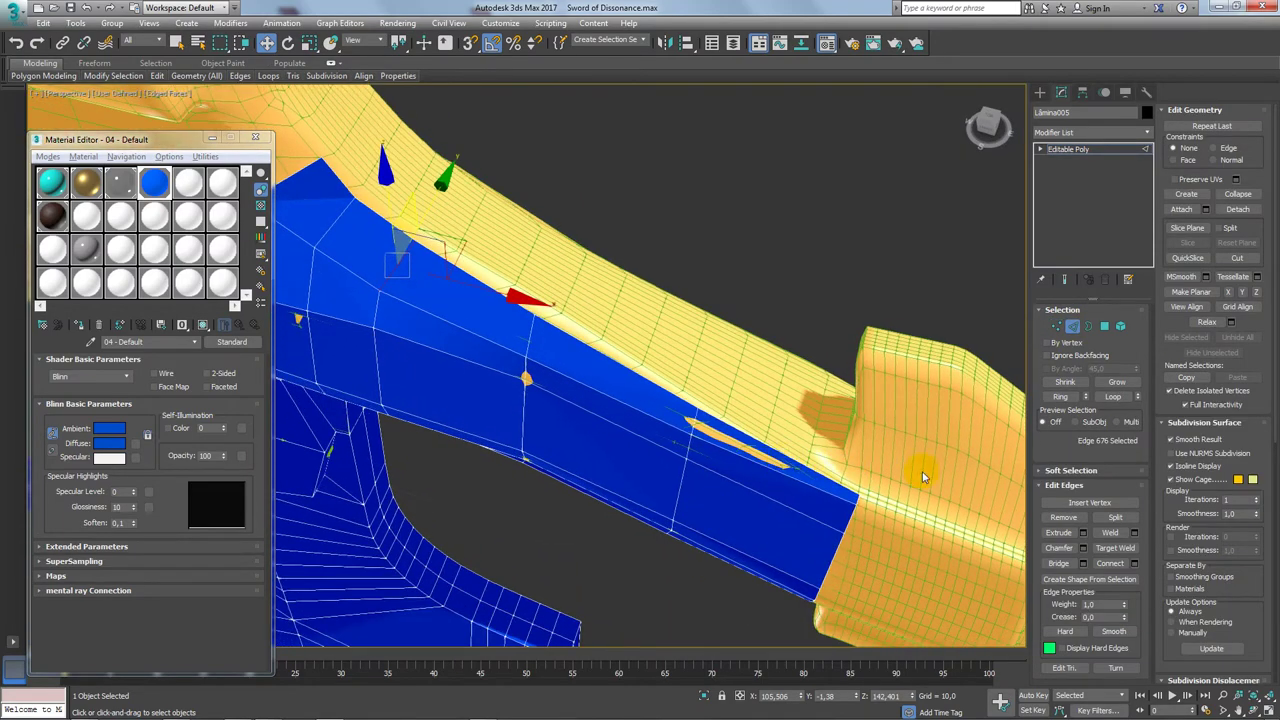
pyautogui.click(1056, 327)
pyautogui.click(875, 490)
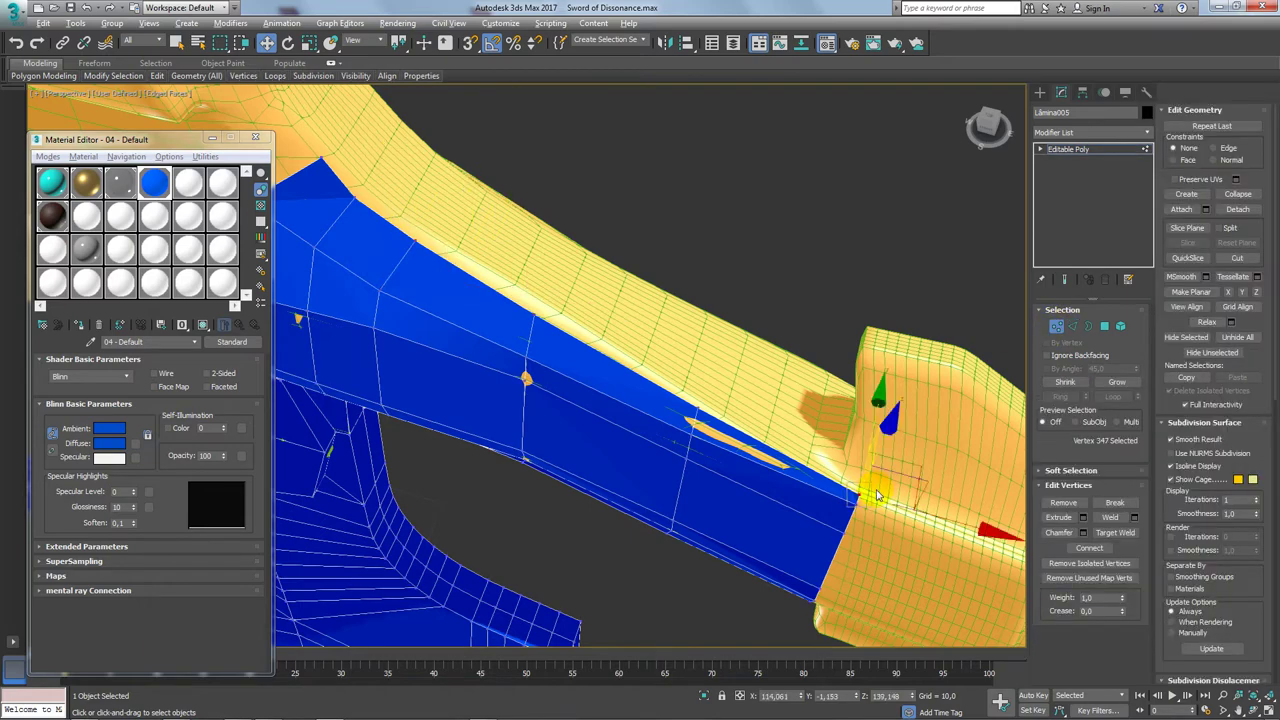
pyautogui.keyDown('alt'); pyautogui.moveTo(875, 490); pyautogui.dragTo(923, 467, button='middle'); pyautogui.keyUp('alt')
pyautogui.moveTo(923, 467); pyautogui.dragTo(903, 441)
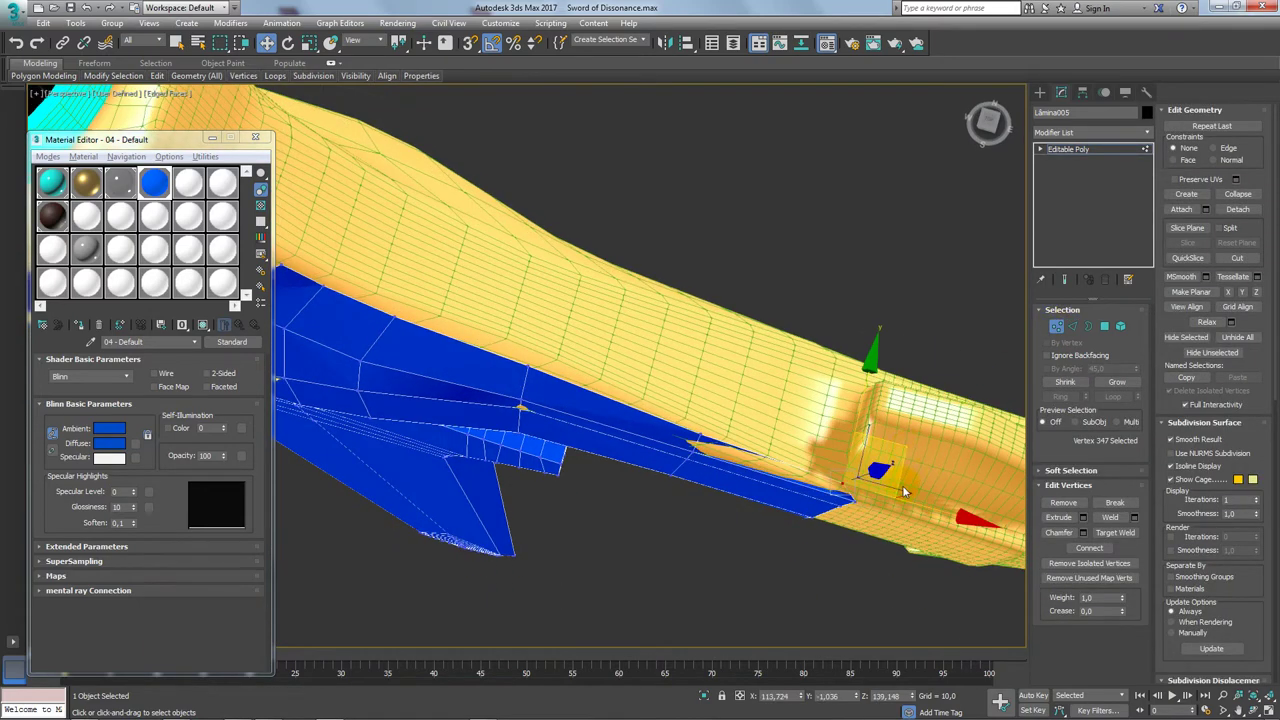
pyautogui.keyDown('alt'); pyautogui.moveTo(908, 448); pyautogui.dragTo(887, 441, button='middle'); pyautogui.keyUp('alt')
pyautogui.moveTo(887, 441); pyautogui.dragTo(762, 430)
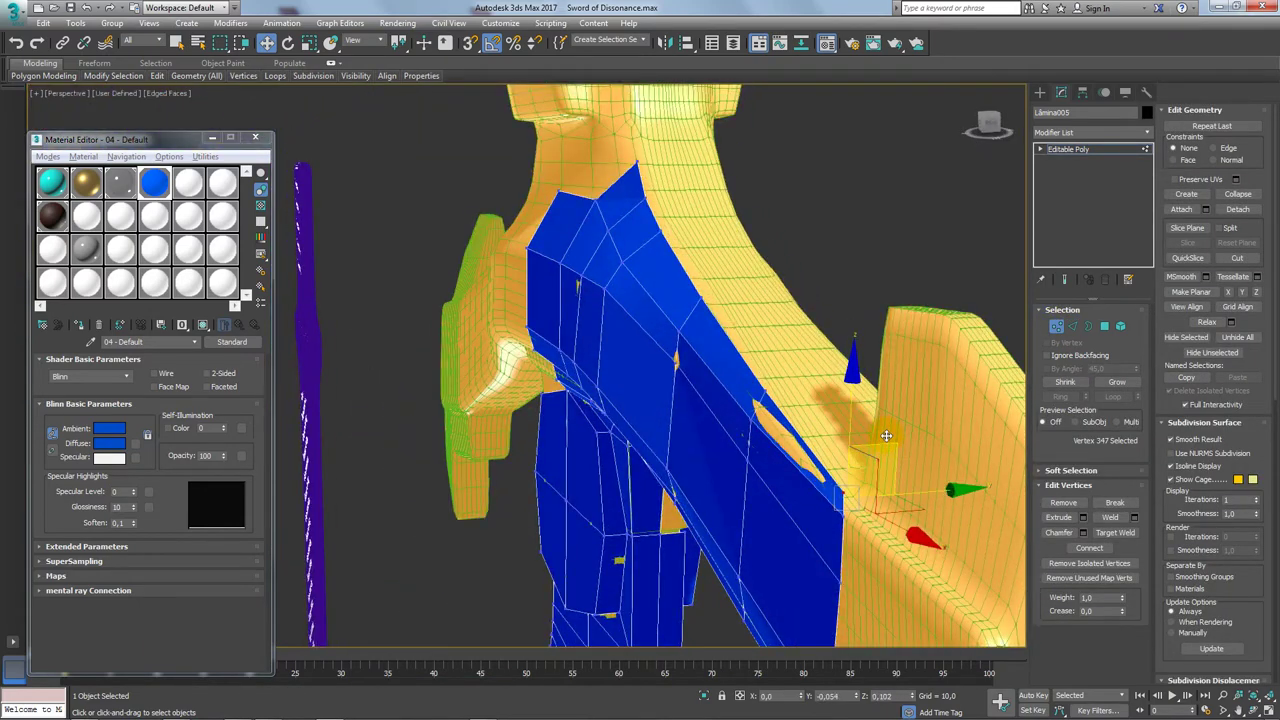
pyautogui.click(789, 368)
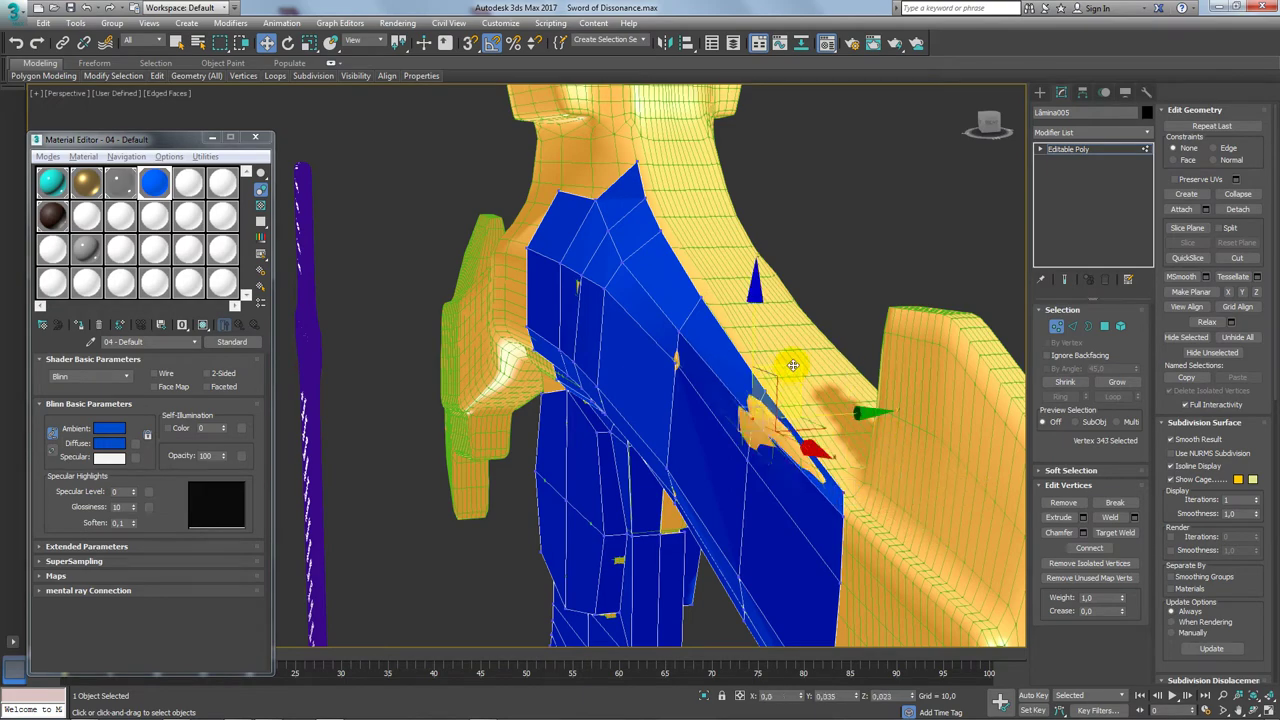
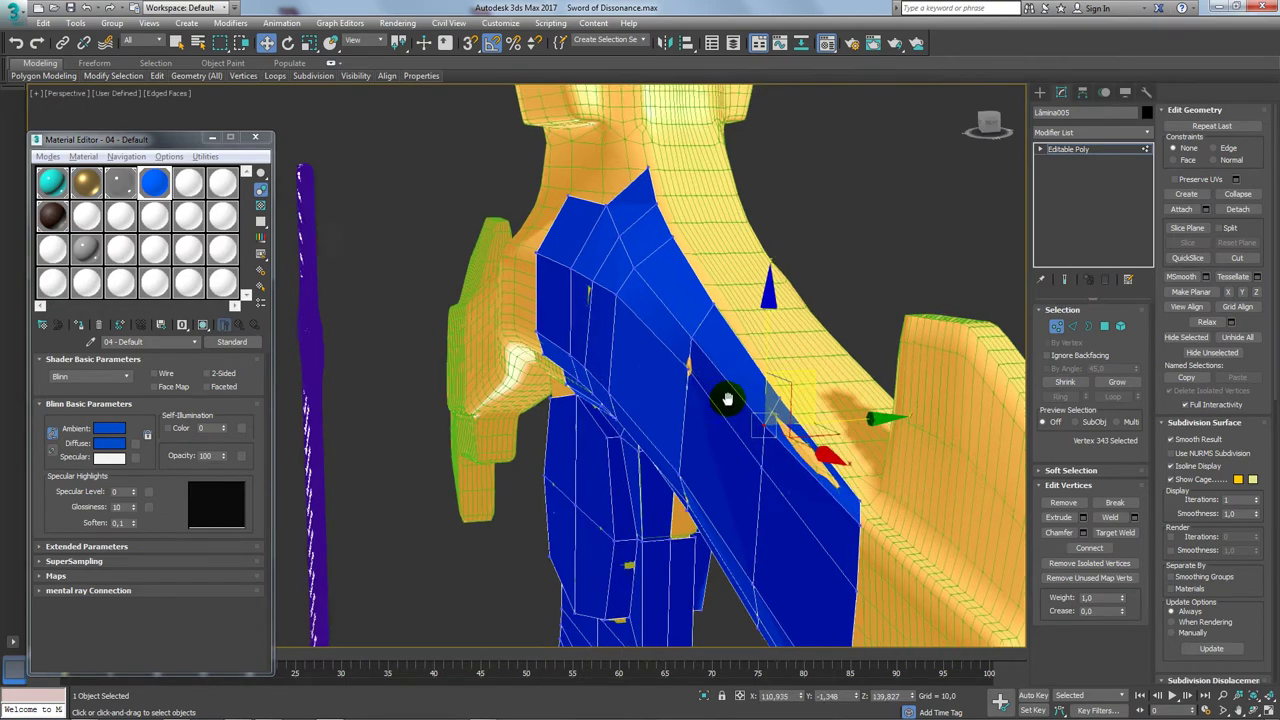
# Step: Close the Material Editor and frame a front view of the crossguard
pyautogui.scroll(-3, 723, 400)
pyautogui.keyDown('alt'); pyautogui.moveTo(777, 391); pyautogui.dragTo(614, 374, button='middle'); pyautogui.keyUp('alt')
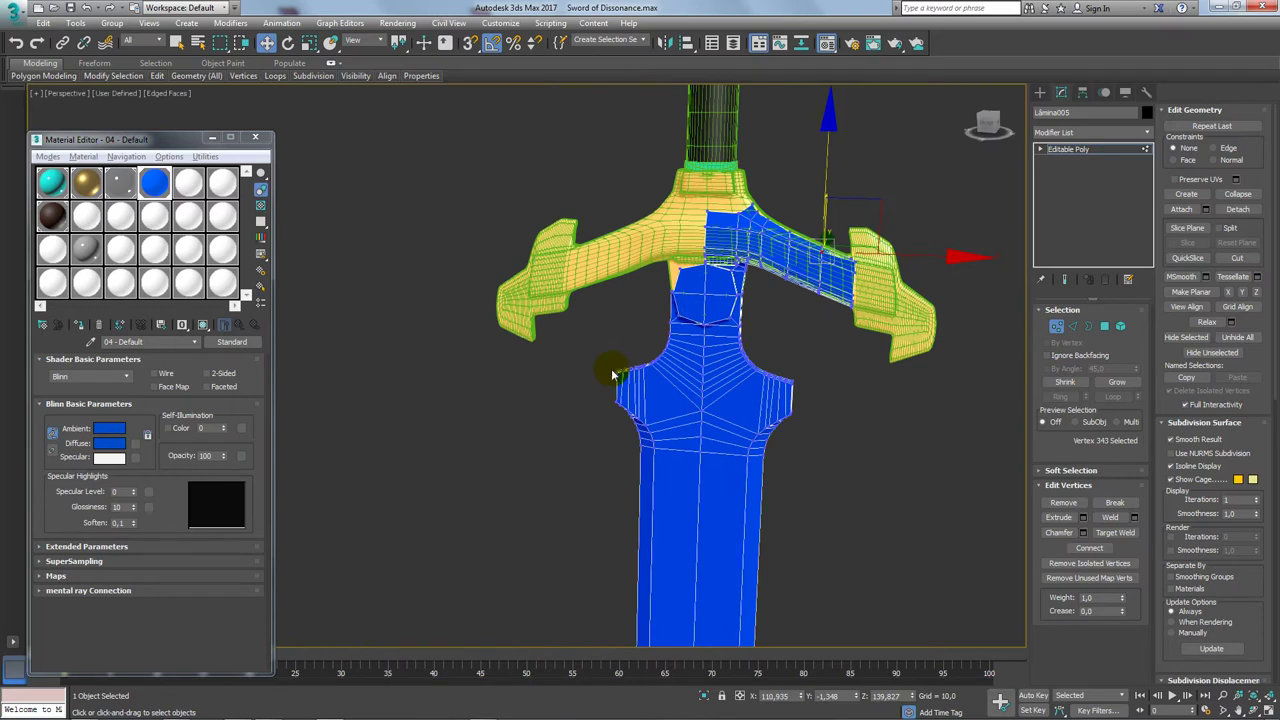
pyautogui.click(255, 137)
pyautogui.moveTo(725, 472); pyautogui.dragTo(528, 443, button='middle')
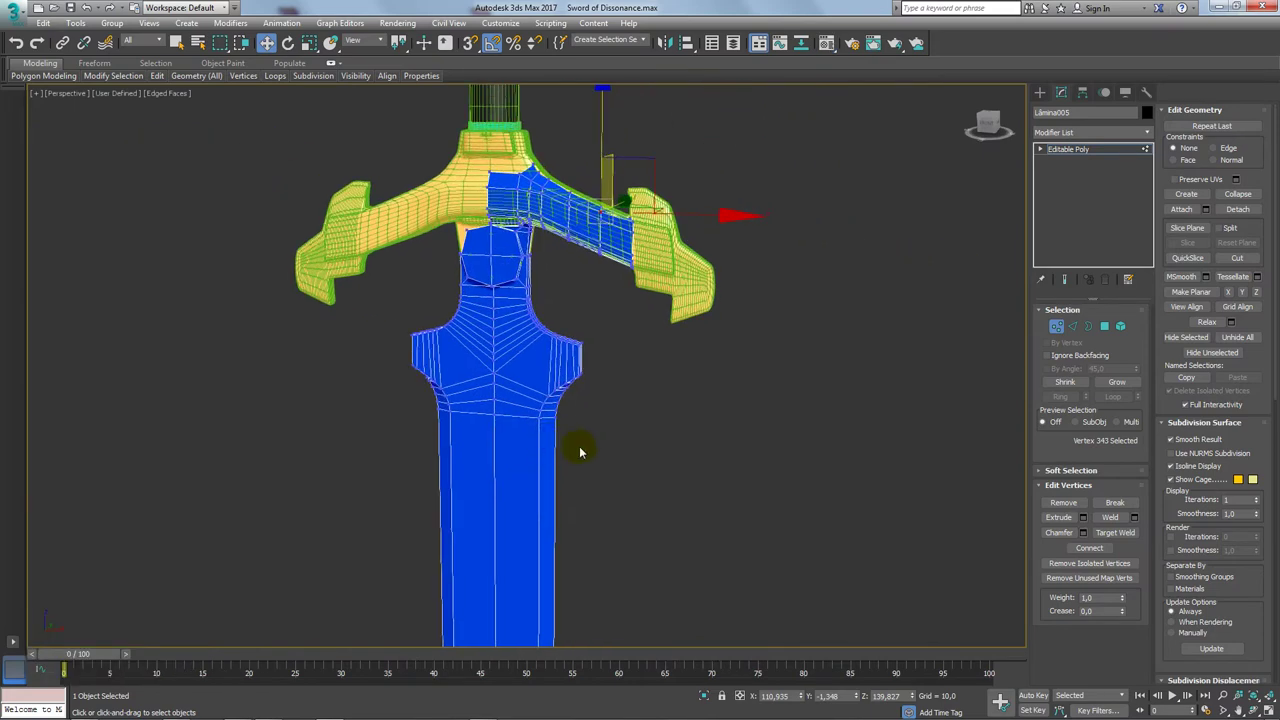
pyautogui.moveTo(815, 465)
pyautogui.keyDown('alt'); pyautogui.mouseDown(button='middle')
pyautogui.moveTo(526, 451)
pyautogui.moveTo(577, 477)
pyautogui.moveTo(534, 478)
pyautogui.mouseUp(button='middle'); pyautogui.keyUp('alt')
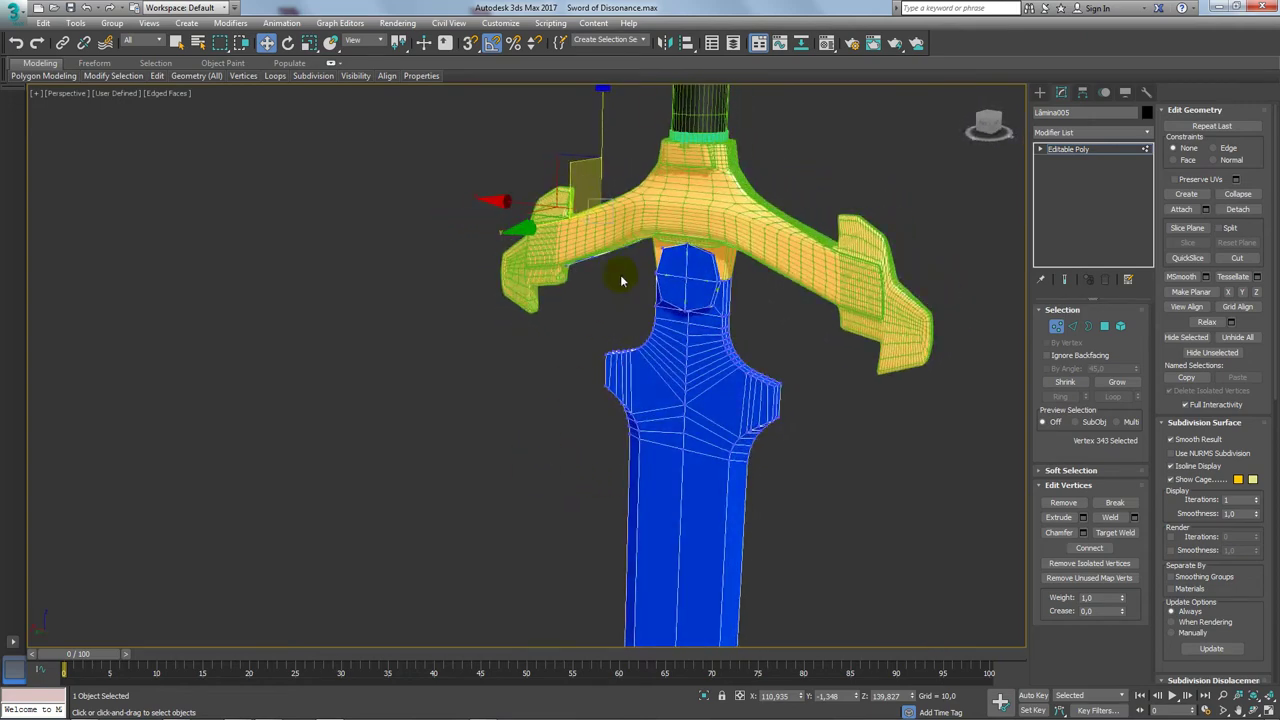
pyautogui.keyDown('alt'); pyautogui.moveTo(555, 310); pyautogui.dragTo(814, 280, button='middle'); pyautogui.keyUp('alt')
pyautogui.scroll(3, 563, 323)
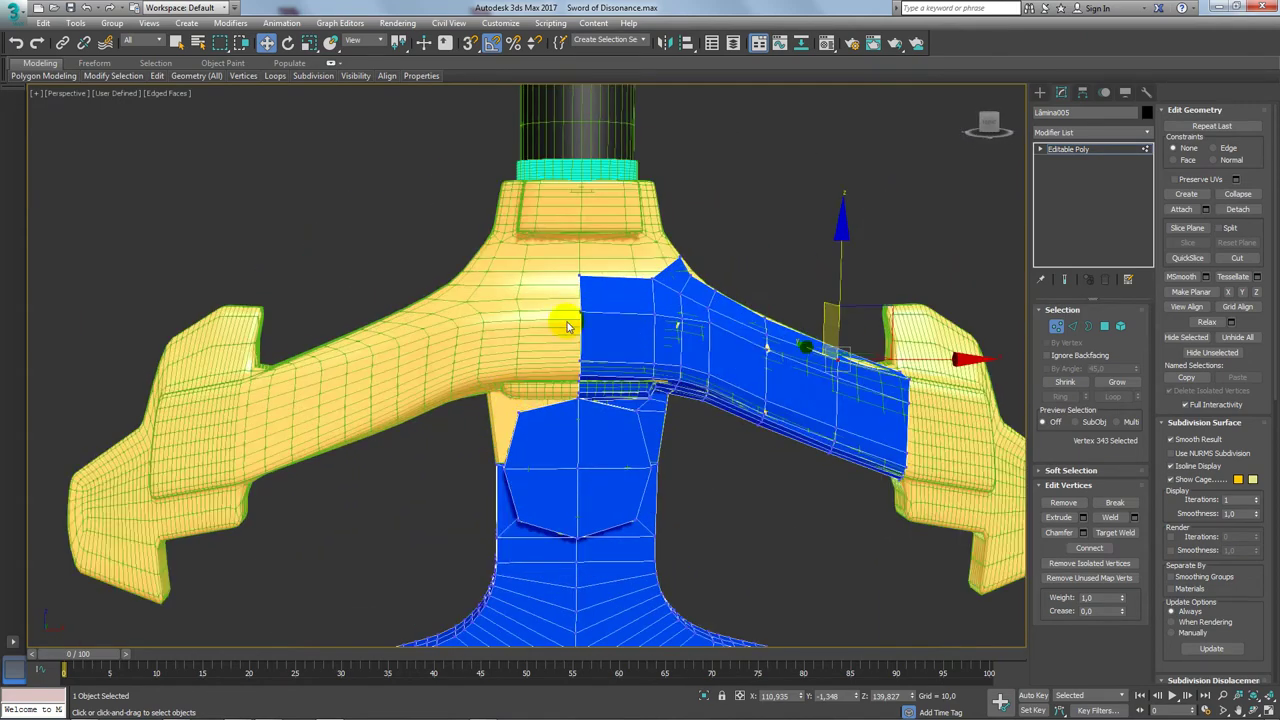
pyautogui.scroll(2, 631, 263)
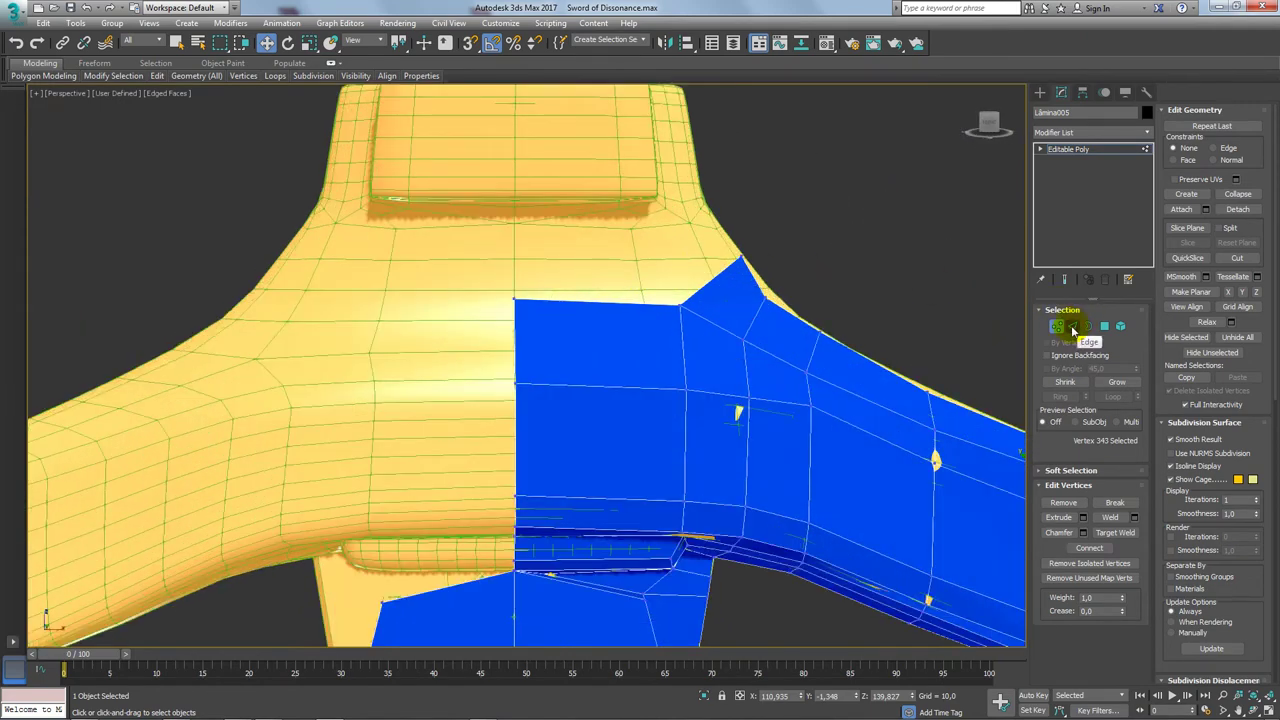
# Step: Move the corner vertex at the mesh's top edge left toward the raised block
pyautogui.click(1073, 330)
pyautogui.moveTo(600, 294); pyautogui.dragTo(537, 398, button='middle')
pyautogui.click(531, 408)
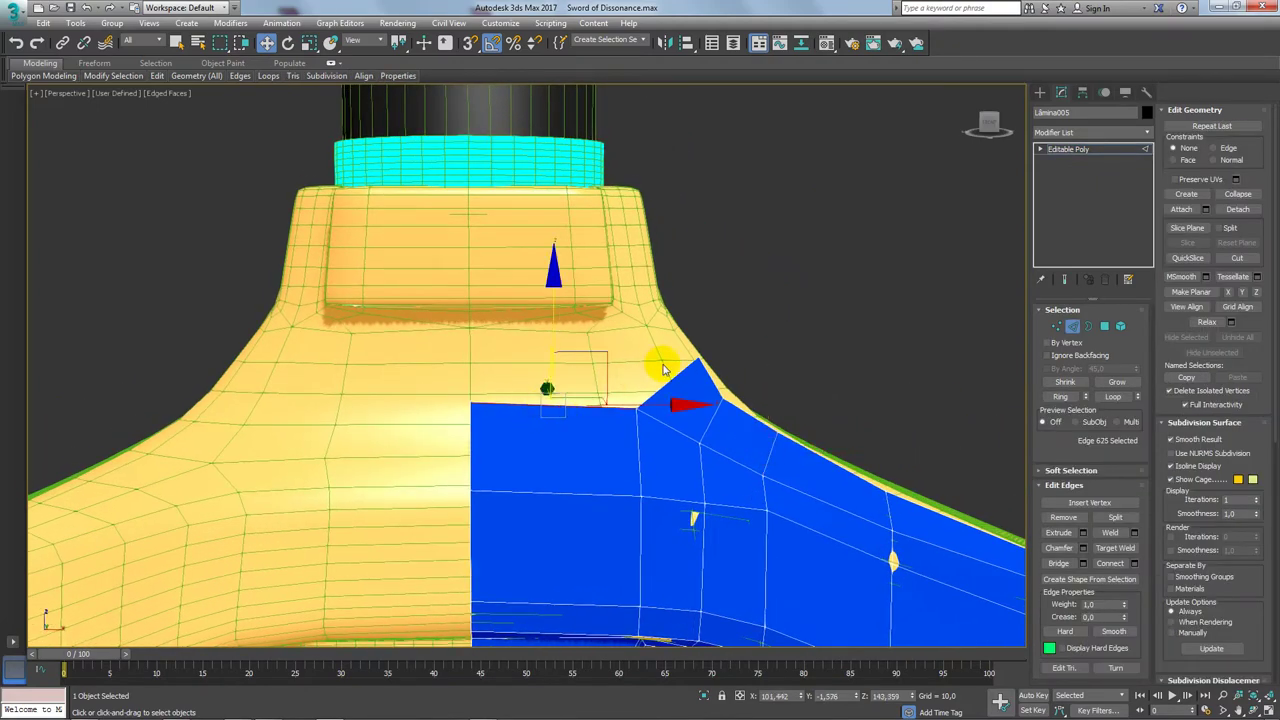
pyautogui.keyDown('alt'); pyautogui.moveTo(660, 363); pyautogui.dragTo(608, 366, button='middle'); pyautogui.keyUp('alt')
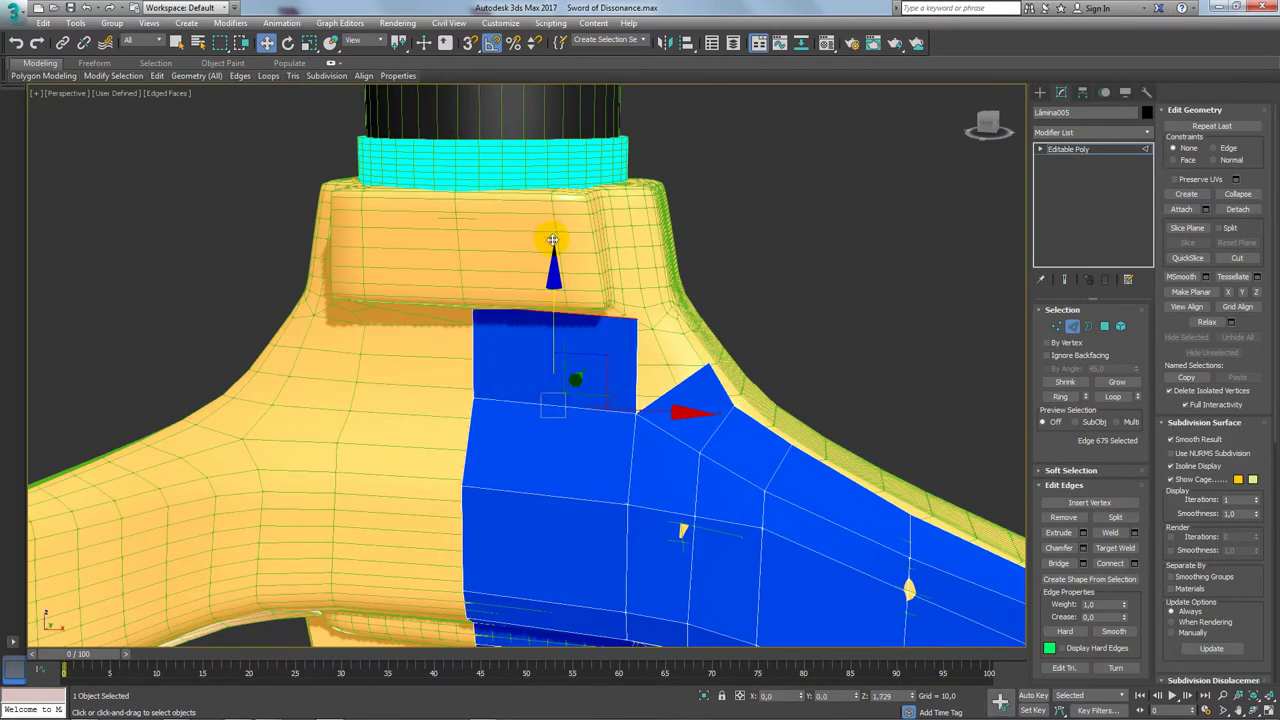
pyautogui.keyDown('alt'); pyautogui.moveTo(553, 234); pyautogui.dragTo(651, 297, button='middle'); pyautogui.keyUp('alt')
pyautogui.click(1057, 326)
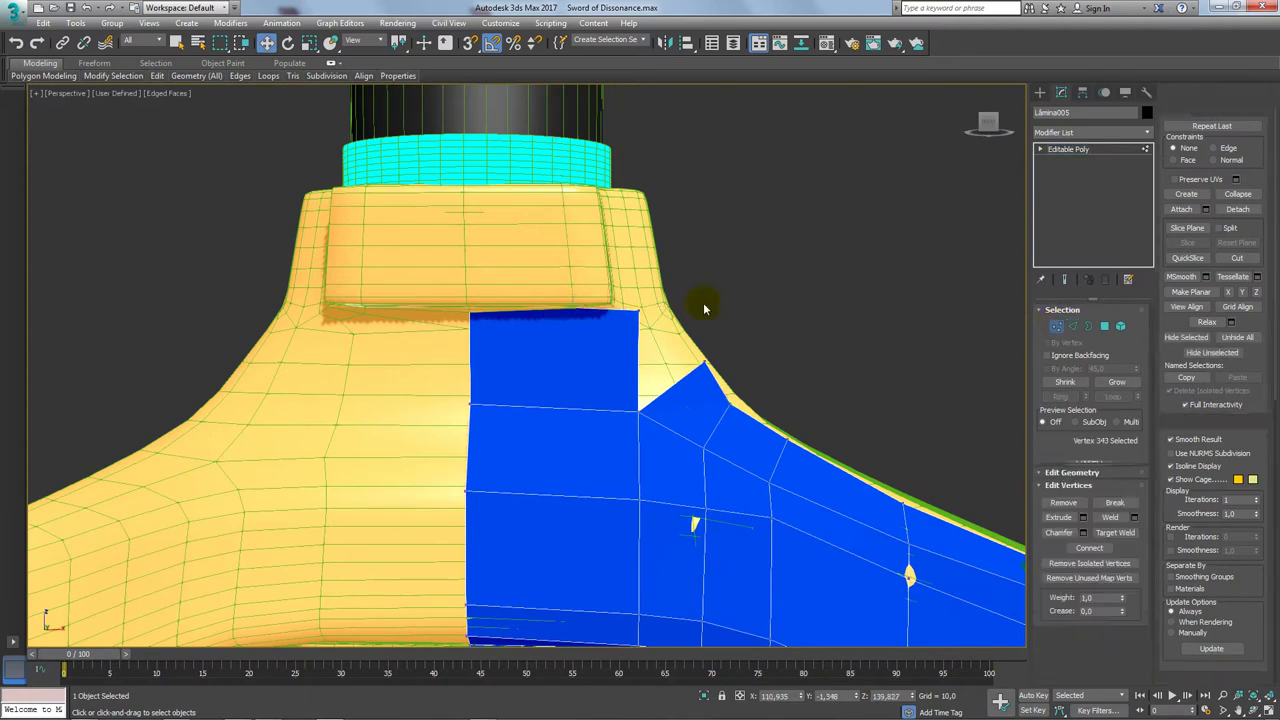
pyautogui.click(633, 314)
pyautogui.click(633, 314)
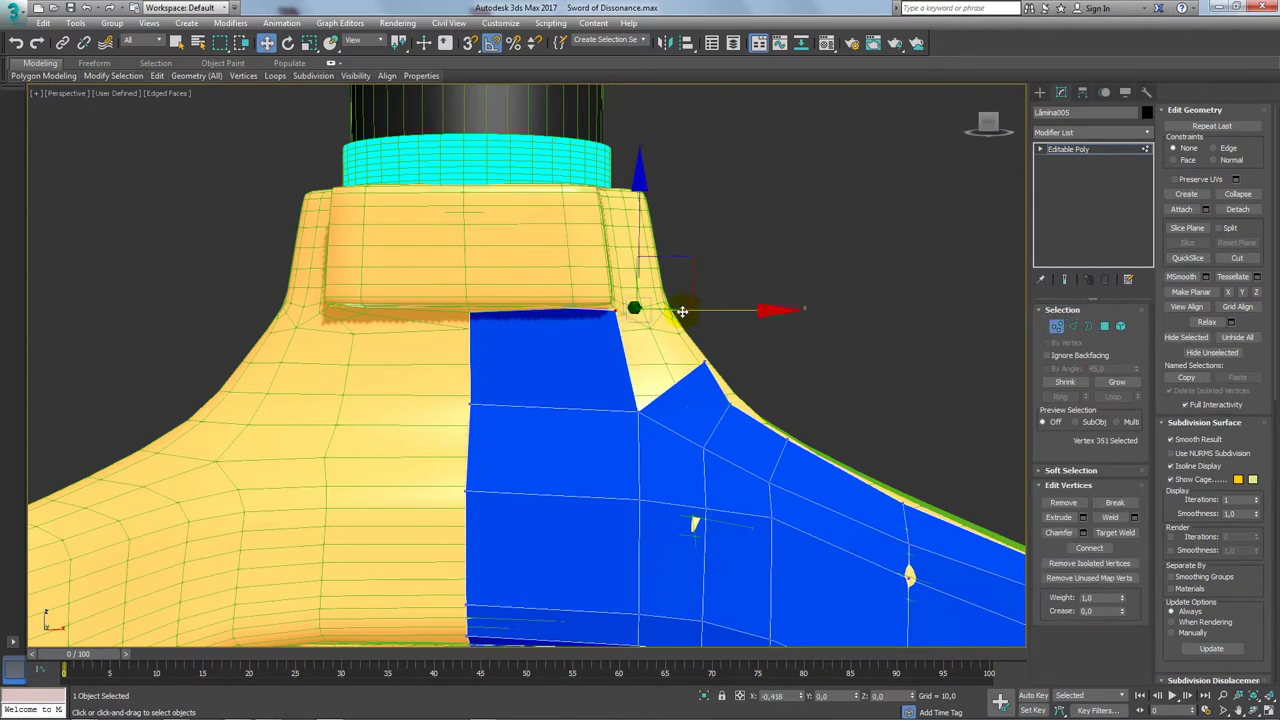
pyautogui.moveTo(682, 311); pyautogui.dragTo(463, 308)
pyautogui.keyDown('alt'); pyautogui.moveTo(616, 310); pyautogui.dragTo(406, 279, button='middle'); pyautogui.keyUp('alt')
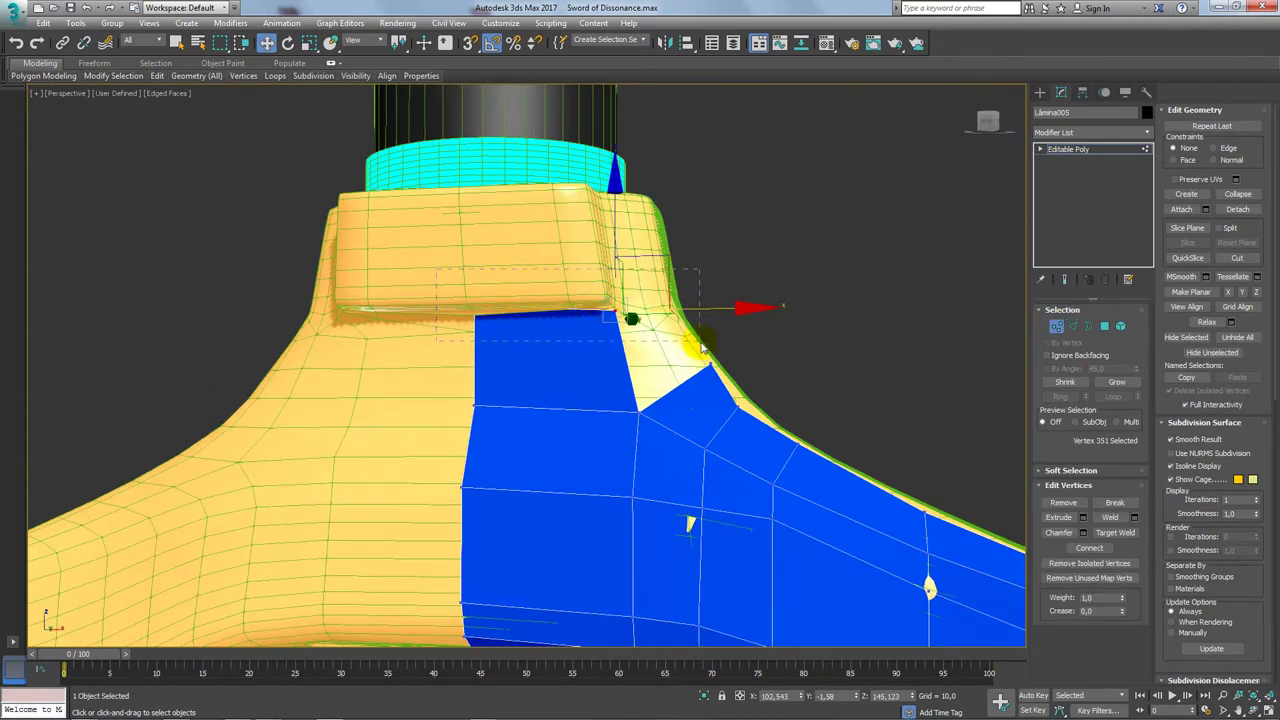
pyautogui.click(545, 318)
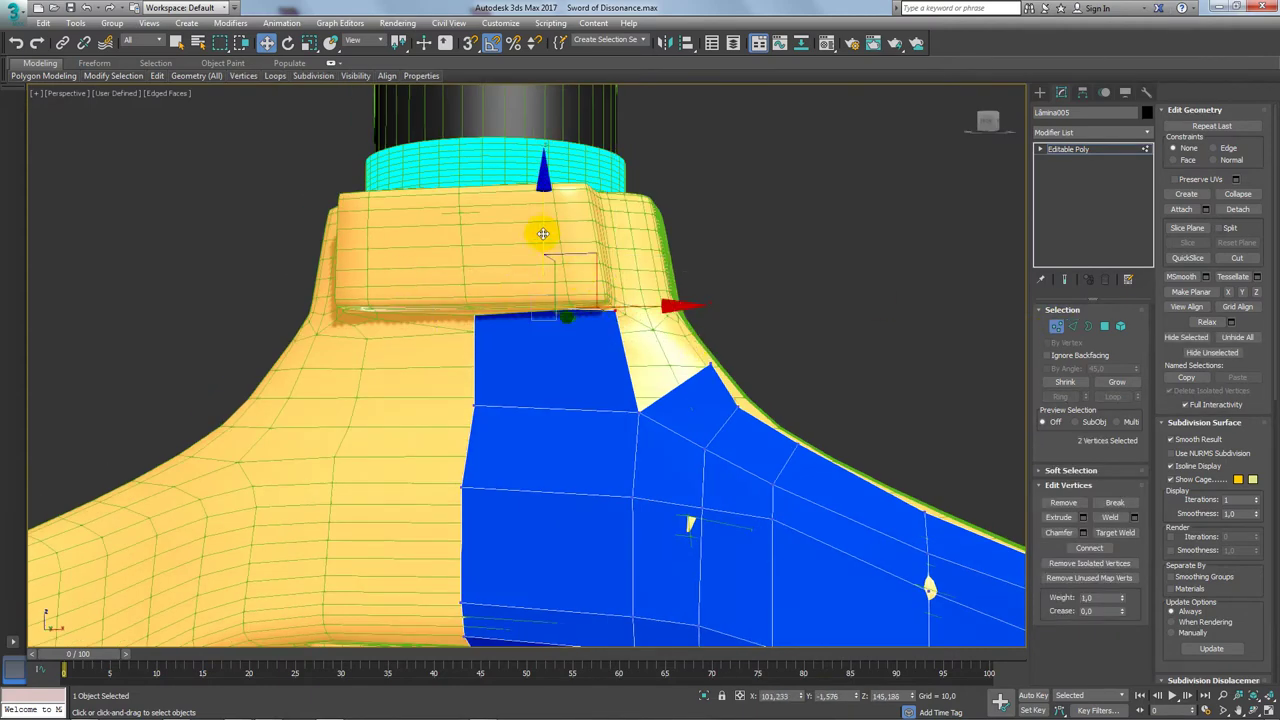
pyautogui.click(614, 326)
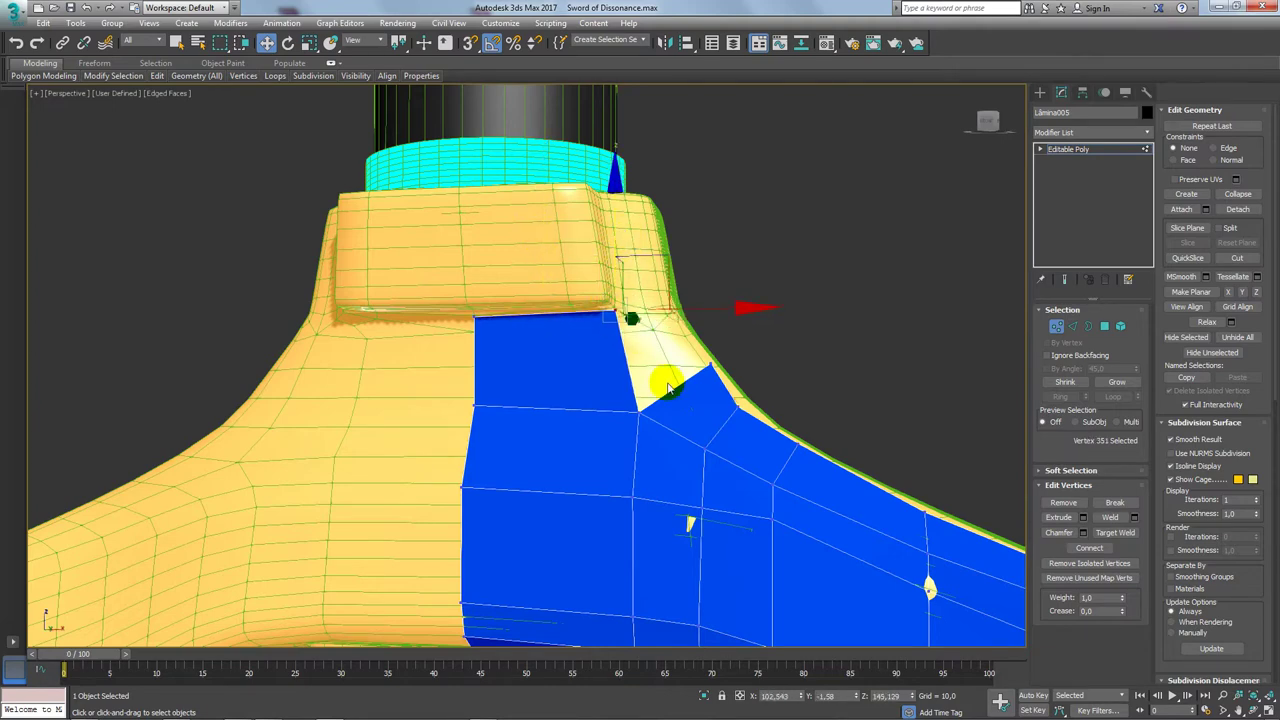
# Step: Shift the edge along the block's right side to fit against the block
pyautogui.keyDown('alt'); pyautogui.moveTo(666, 377); pyautogui.dragTo(932, 320, button='middle'); pyautogui.keyUp('alt')
pyautogui.click(1071, 327)
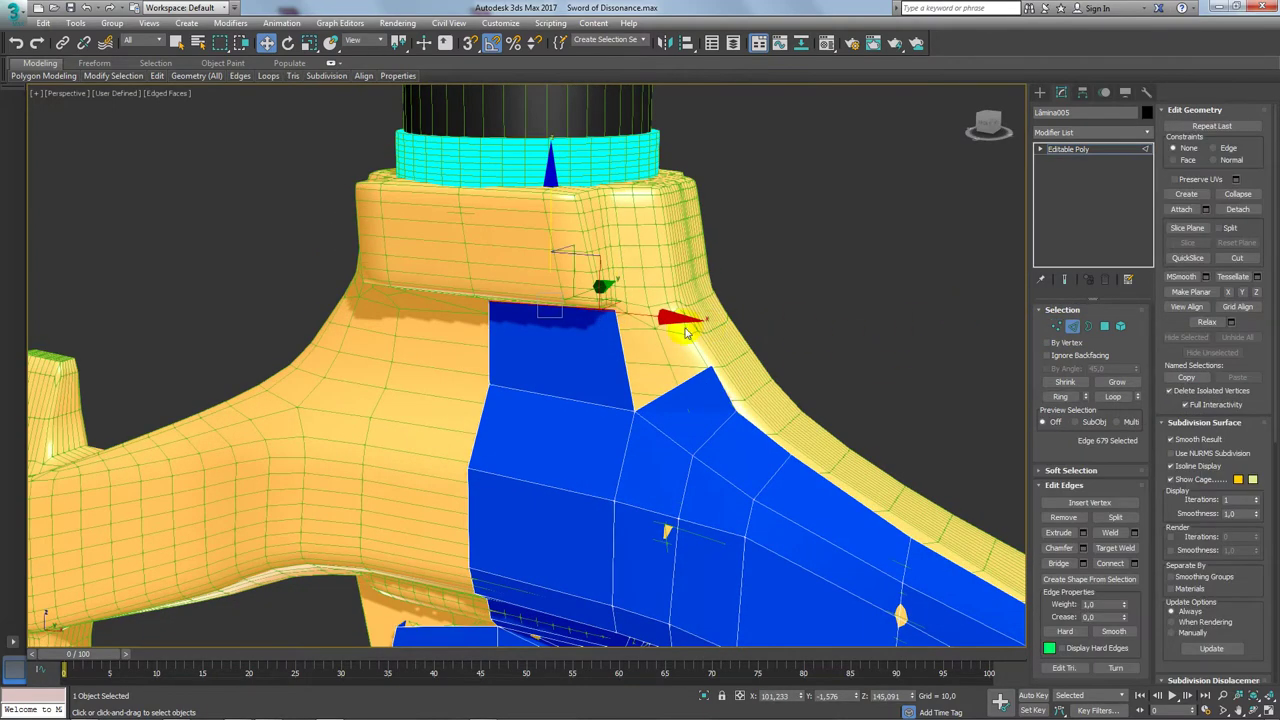
pyautogui.click(628, 350)
pyautogui.moveTo(640, 360)
pyautogui.keyDown('alt'); pyautogui.mouseDown(button='middle')
pyautogui.moveTo(680, 300)
pyautogui.moveTo(729, 329)
pyautogui.moveTo(673, 340)
pyautogui.mouseUp(button='middle'); pyautogui.keyUp('alt')
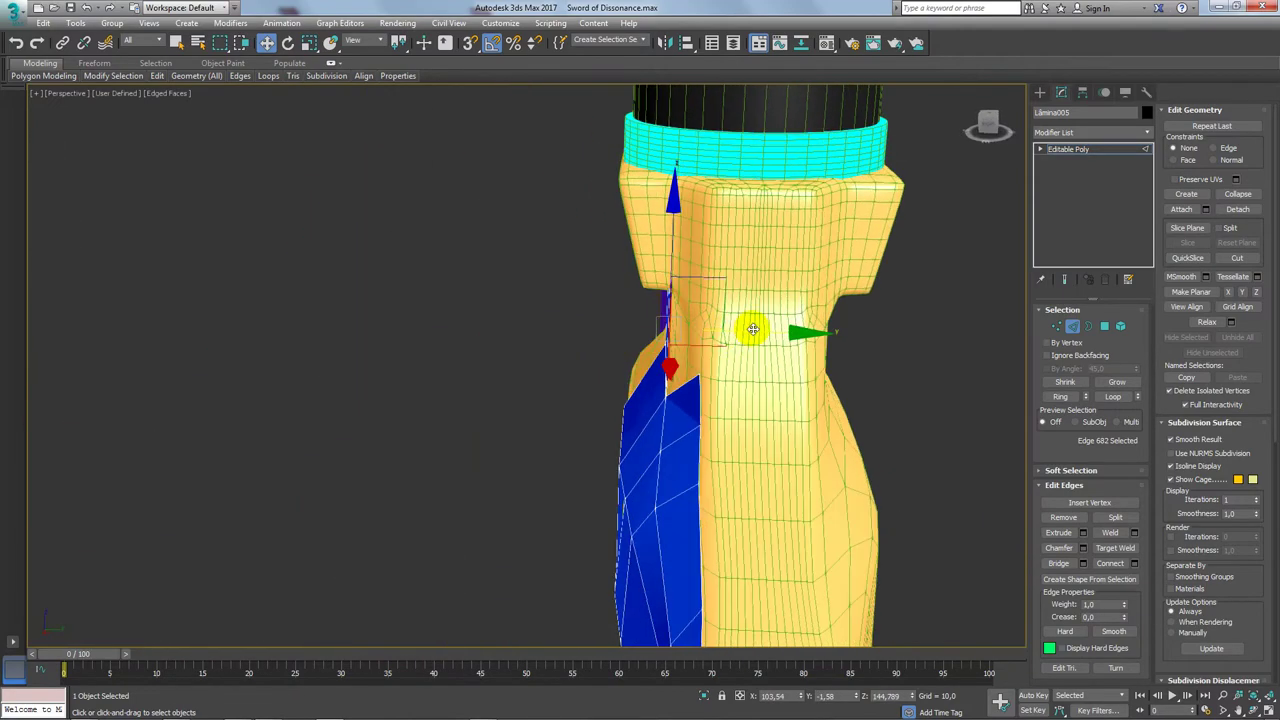
pyautogui.moveTo(752, 329); pyautogui.dragTo(822, 331)
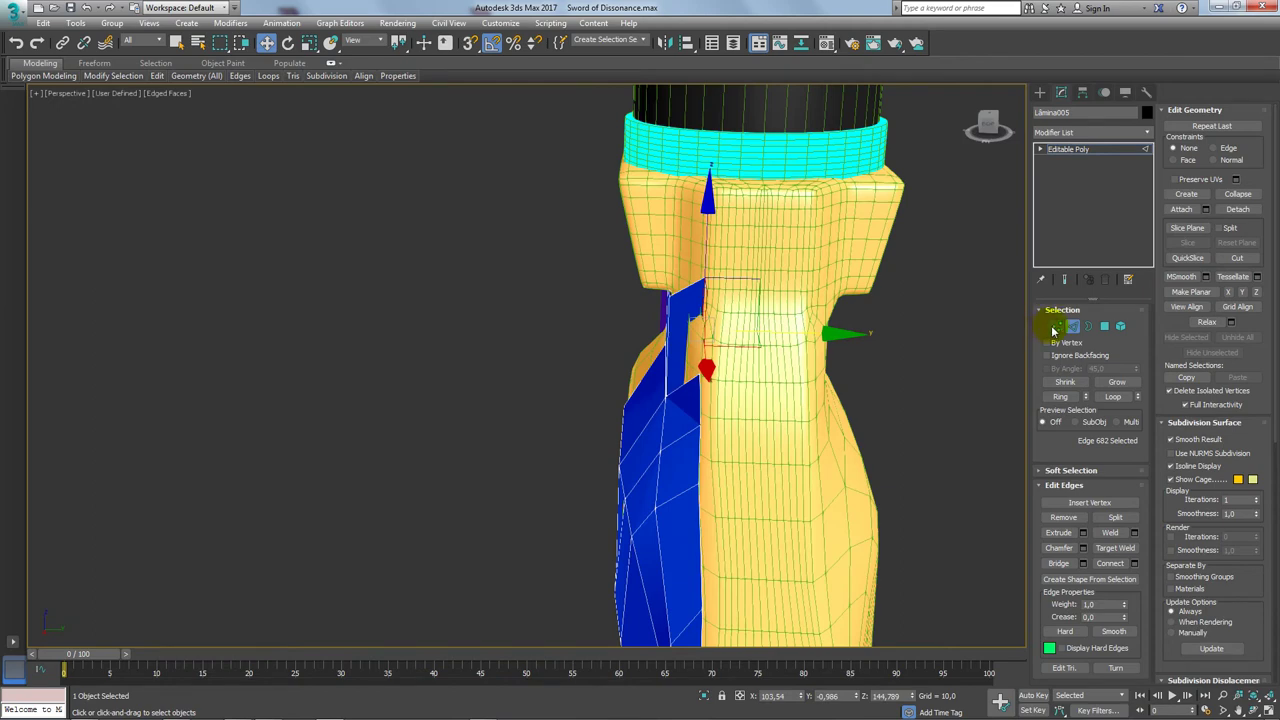
# Step: Target-weld the stray vertex onto its neighbouring corner vertex, closing the notch
pyautogui.click(1053, 327)
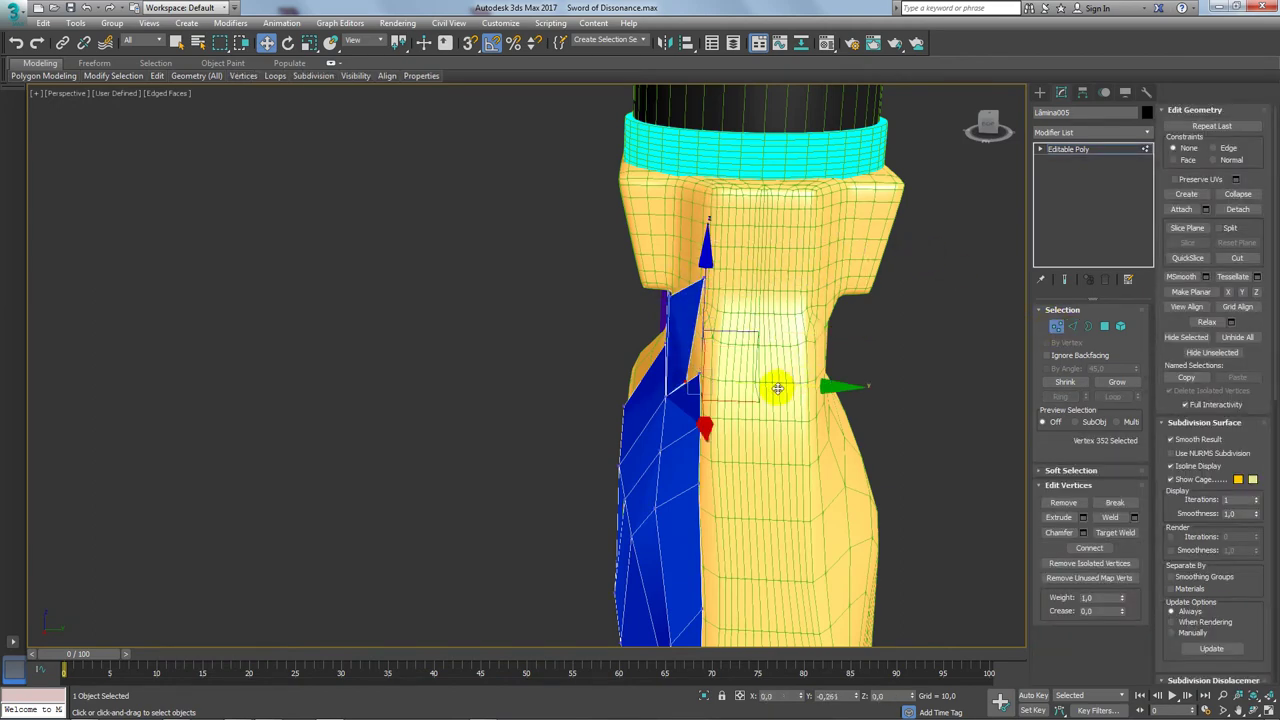
pyautogui.keyDown('alt'); pyautogui.moveTo(793, 385); pyautogui.dragTo(708, 387, button='middle'); pyautogui.keyUp('alt')
pyautogui.scroll(5, 708, 387)
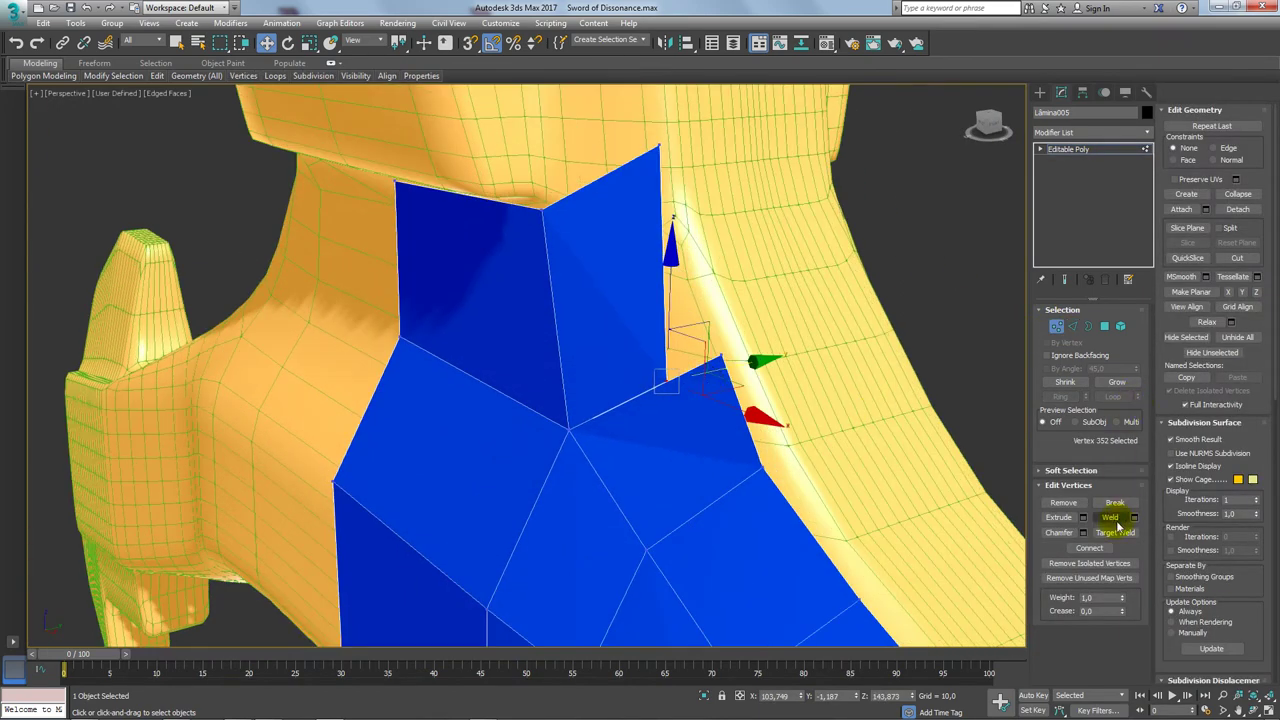
pyautogui.click(1115, 531)
pyautogui.click(666, 380)
pyautogui.click(718, 355)
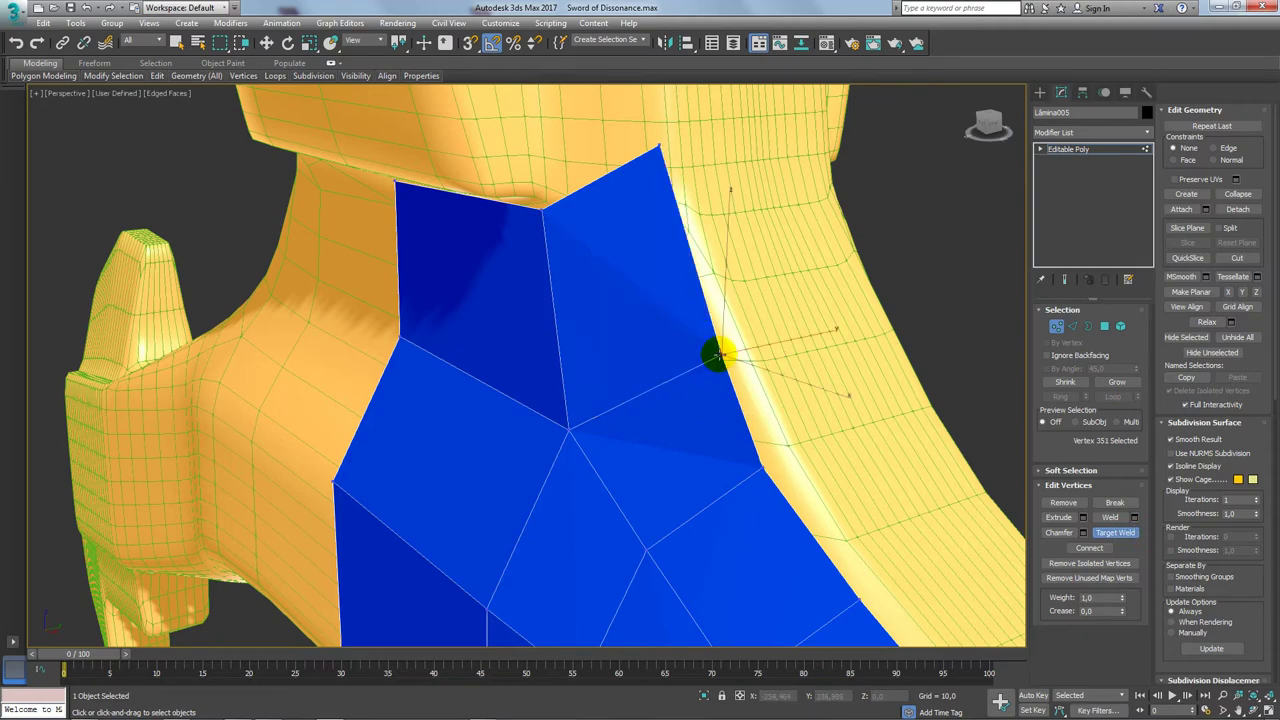
pyautogui.scroll(-4, 718, 355)
# Step: Raise the two edges at the block's right side up along the block
pyautogui.press('w')
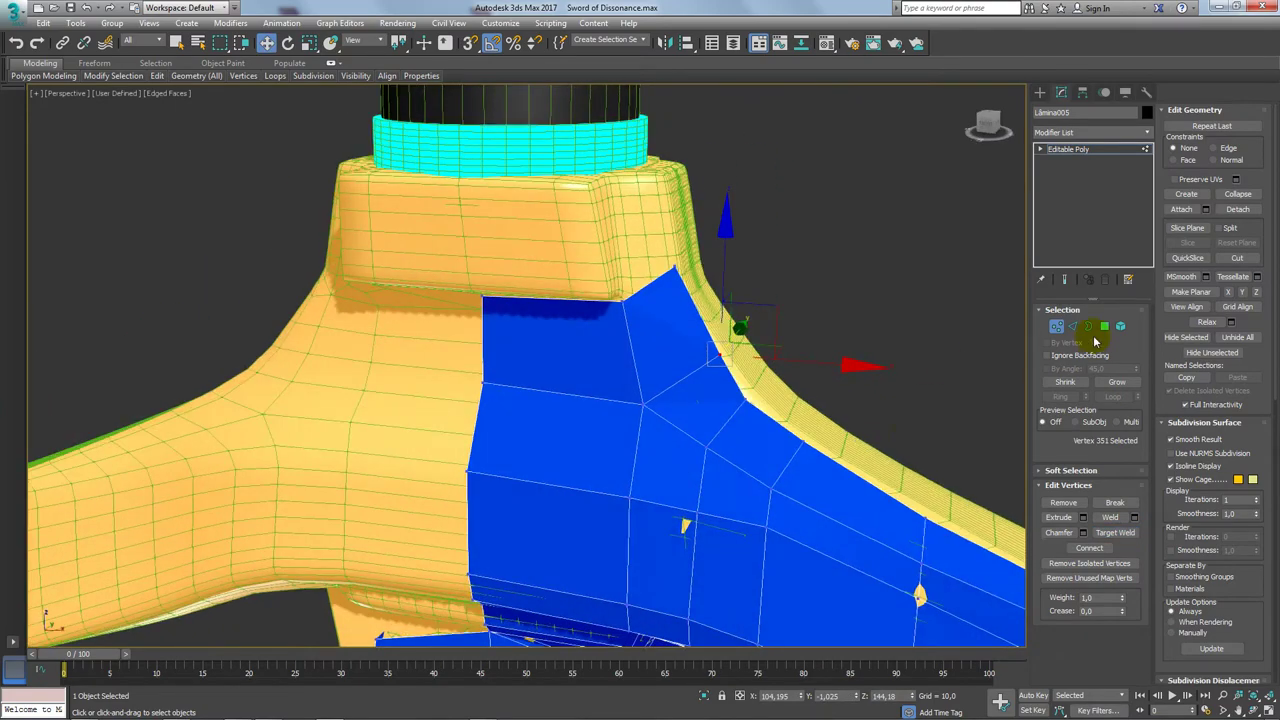
pyautogui.click(1072, 326)
pyautogui.click(655, 280)
pyautogui.moveTo(663, 277); pyautogui.dragTo(622, 395, button='middle')
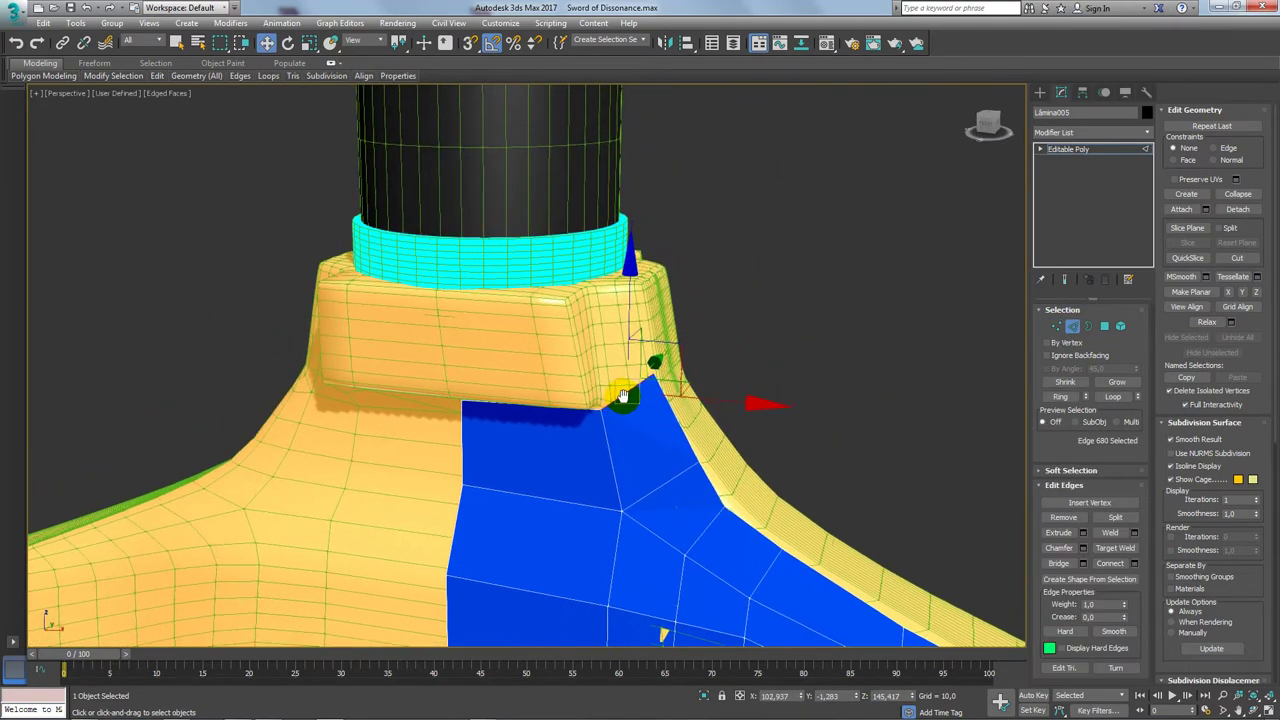
pyautogui.click(579, 412)
pyautogui.moveTo(581, 322); pyautogui.dragTo(592, 198)
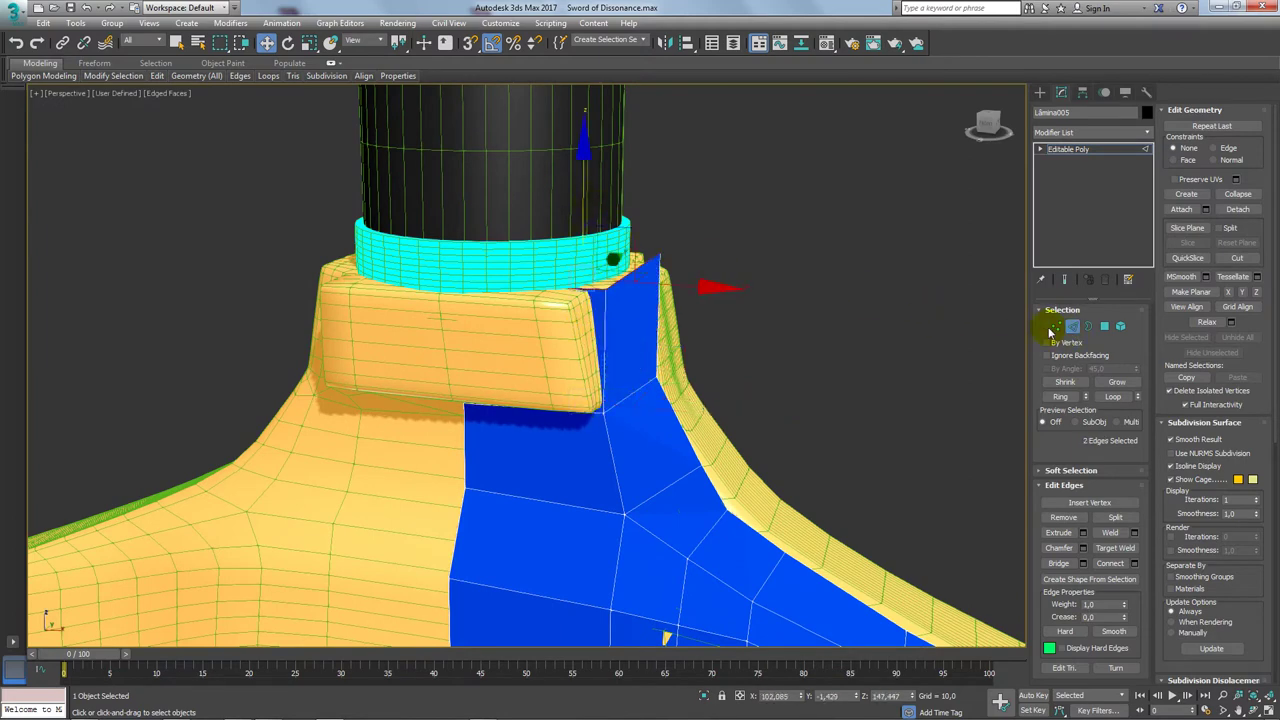
pyautogui.keyDown('alt'); pyautogui.moveTo(630, 282); pyautogui.dragTo(713, 279, button='middle'); pyautogui.keyUp('alt')
# Step: Nudge the block's top side vertex and try moving the side vertices, undoing that move
pyautogui.click(1056, 326)
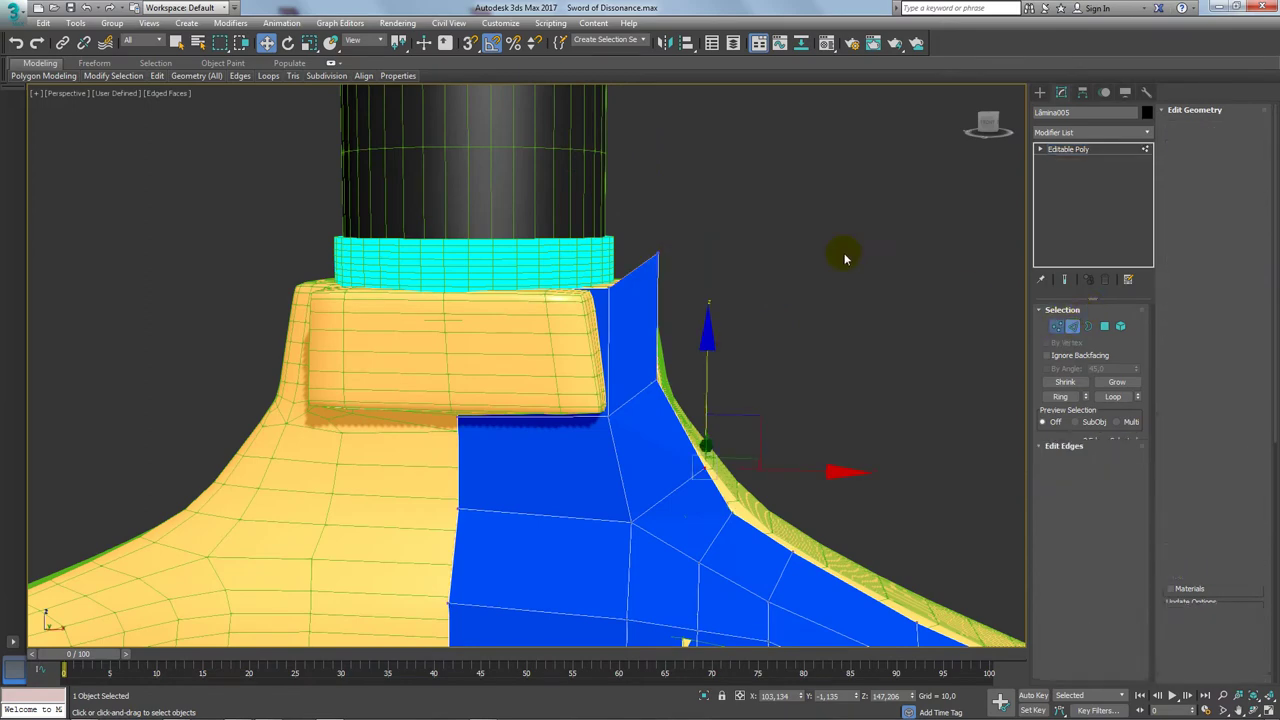
pyautogui.click(657, 256)
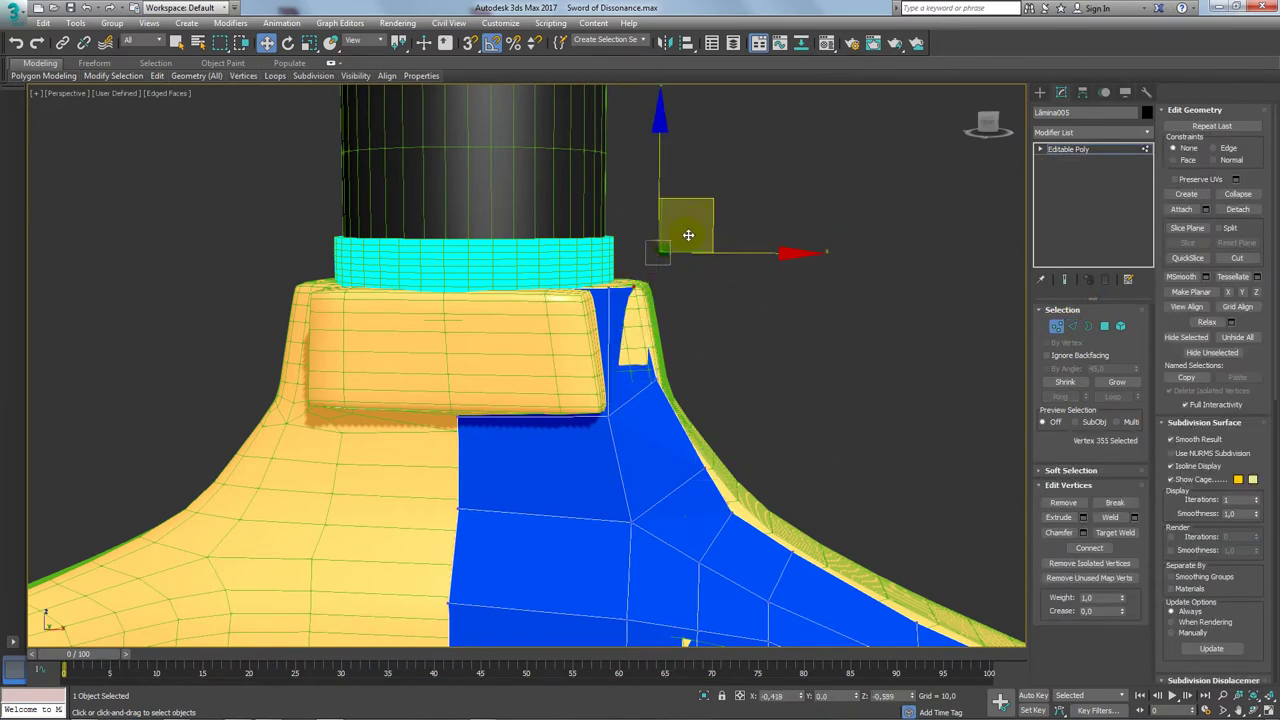
pyautogui.moveTo(676, 237); pyautogui.dragTo(698, 238)
pyautogui.keyDown('alt'); pyautogui.moveTo(698, 238); pyautogui.dragTo(713, 313, button='middle'); pyautogui.keyUp('alt')
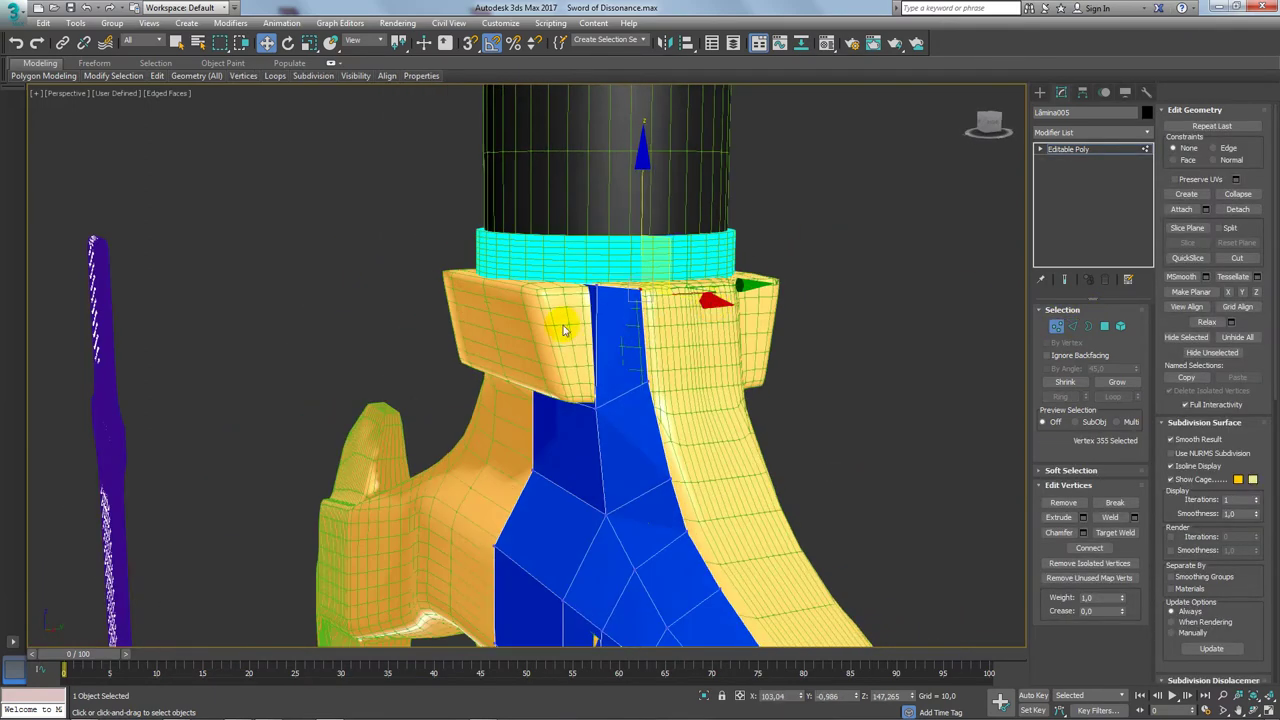
pyautogui.moveTo(486, 244)
pyautogui.mouseDown()
pyautogui.moveTo(649, 425)
pyautogui.moveTo(674, 432)
pyautogui.mouseUp()
pyautogui.moveTo(703, 377)
pyautogui.keyDown('alt'); pyautogui.mouseDown(button='middle')
pyautogui.moveTo(709, 409)
pyautogui.moveTo(674, 340)
pyautogui.mouseUp(button='middle'); pyautogui.keyUp('alt')
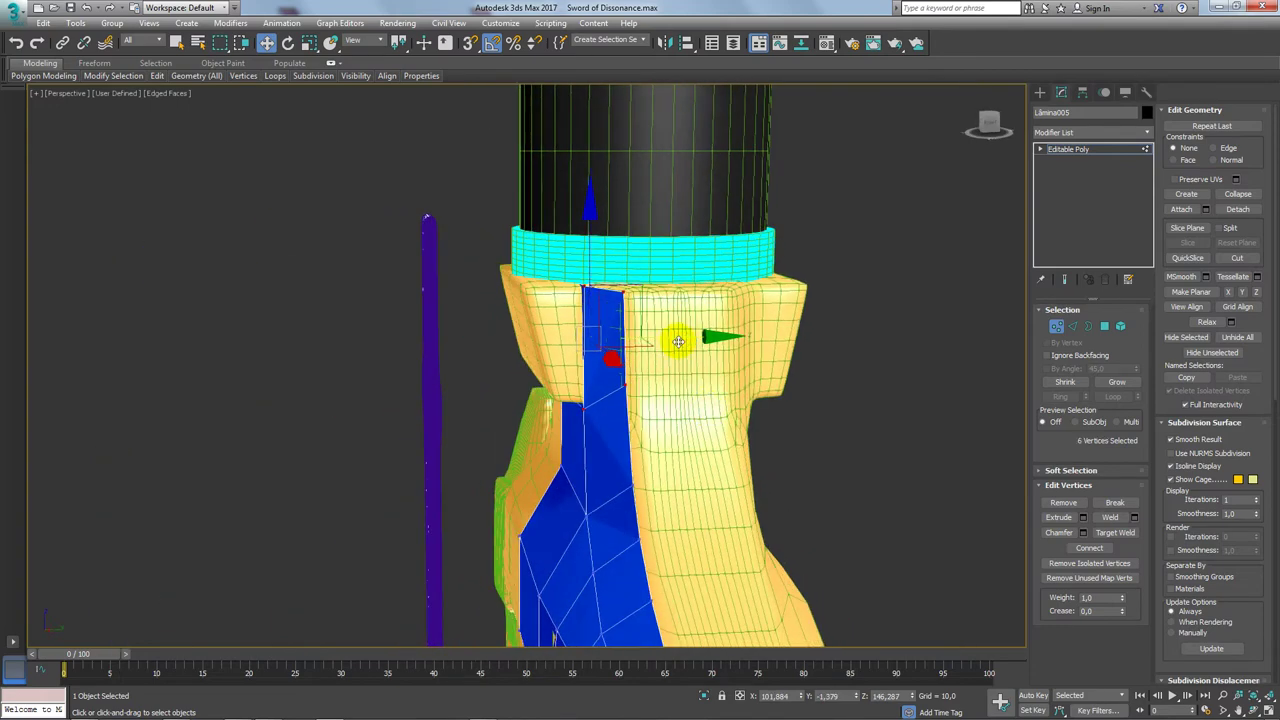
pyautogui.moveTo(606, 429)
pyautogui.keyDown('alt'); pyautogui.mouseDown()
pyautogui.moveTo(660, 367)
pyautogui.moveTo(600, 337)
pyautogui.mouseUp(); pyautogui.keyUp('alt')
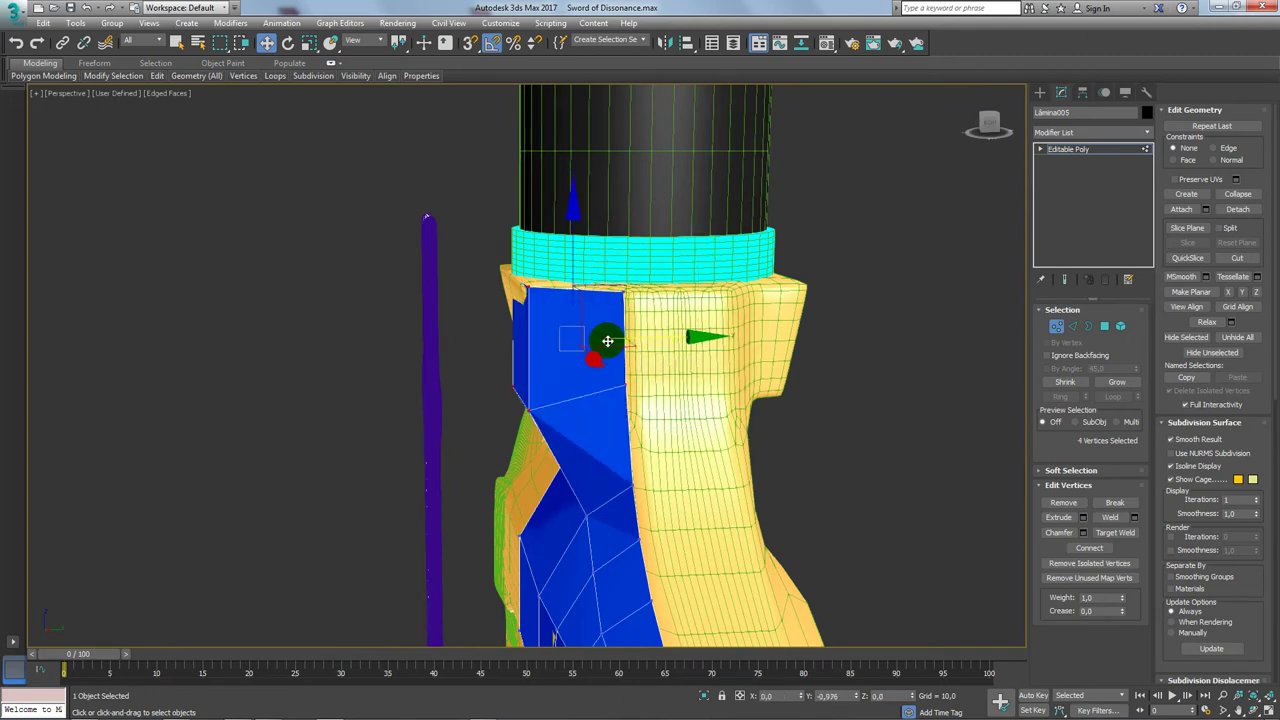
pyautogui.keyDown('alt'); pyautogui.moveTo(600, 337); pyautogui.dragTo(690, 323, button='middle'); pyautogui.keyUp('alt')
pyautogui.hotkey('ctrl', 'z')
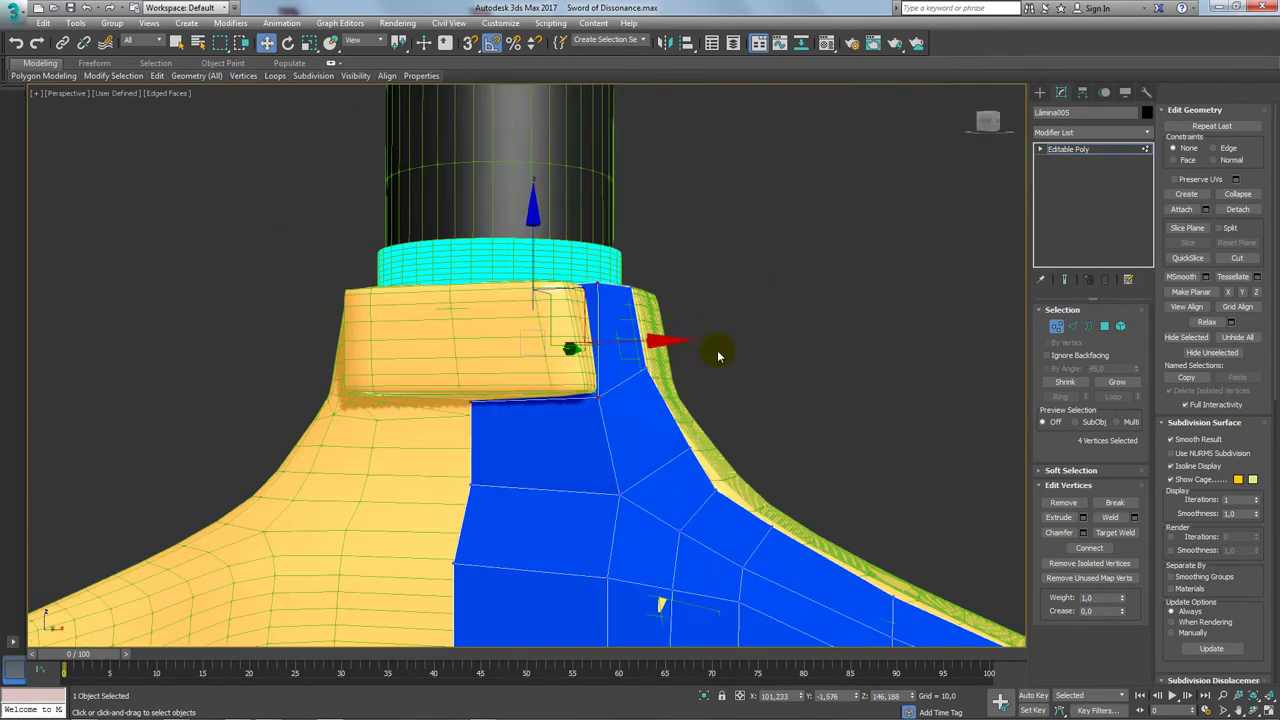
# Step: Extrude the side polygon beside the block, then shrink it back toward the surface
pyautogui.click(1106, 328)
pyautogui.click(589, 335)
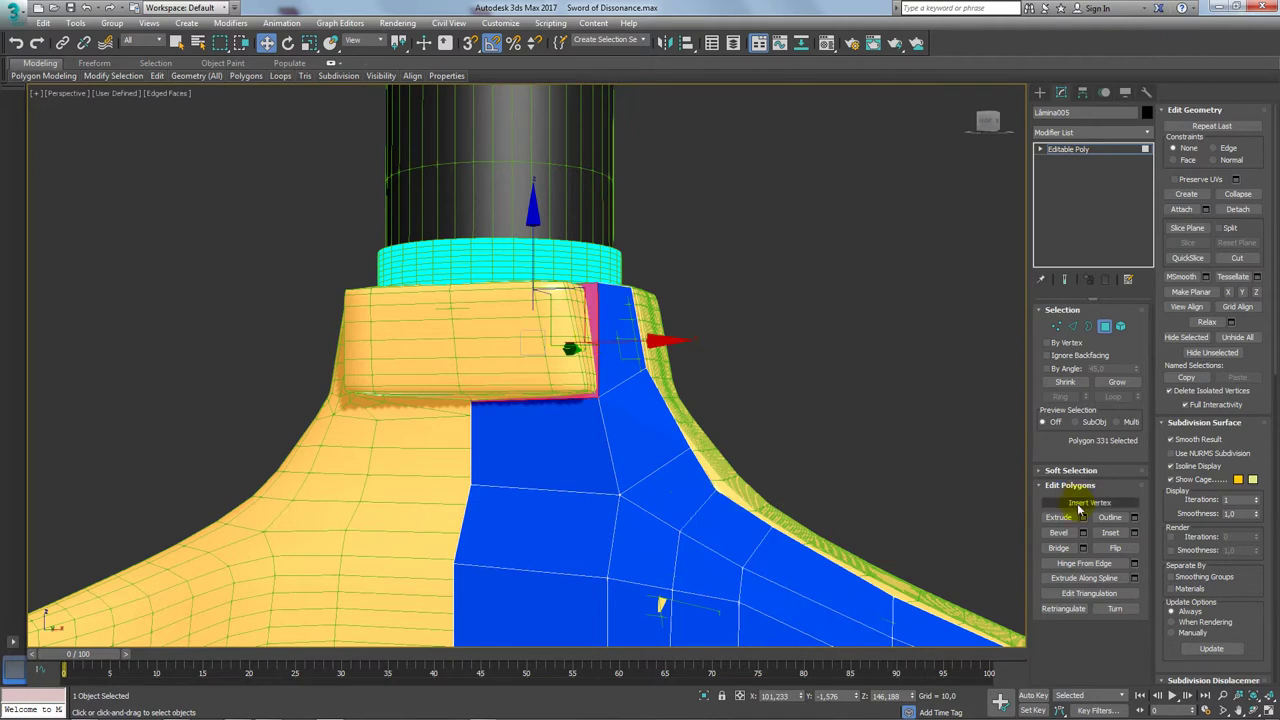
pyautogui.click(1058, 517)
pyautogui.moveTo(548, 360); pyautogui.dragTo(541, 350)
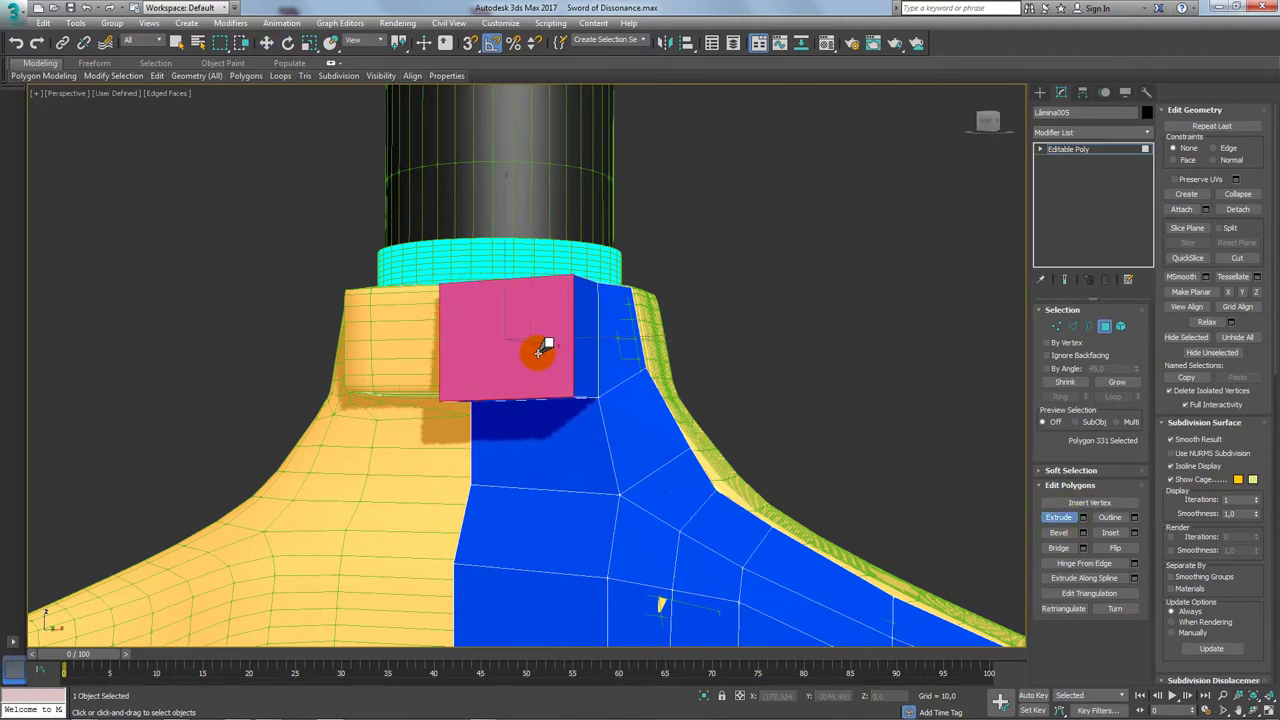
pyautogui.moveTo(541, 350); pyautogui.dragTo(505, 303)
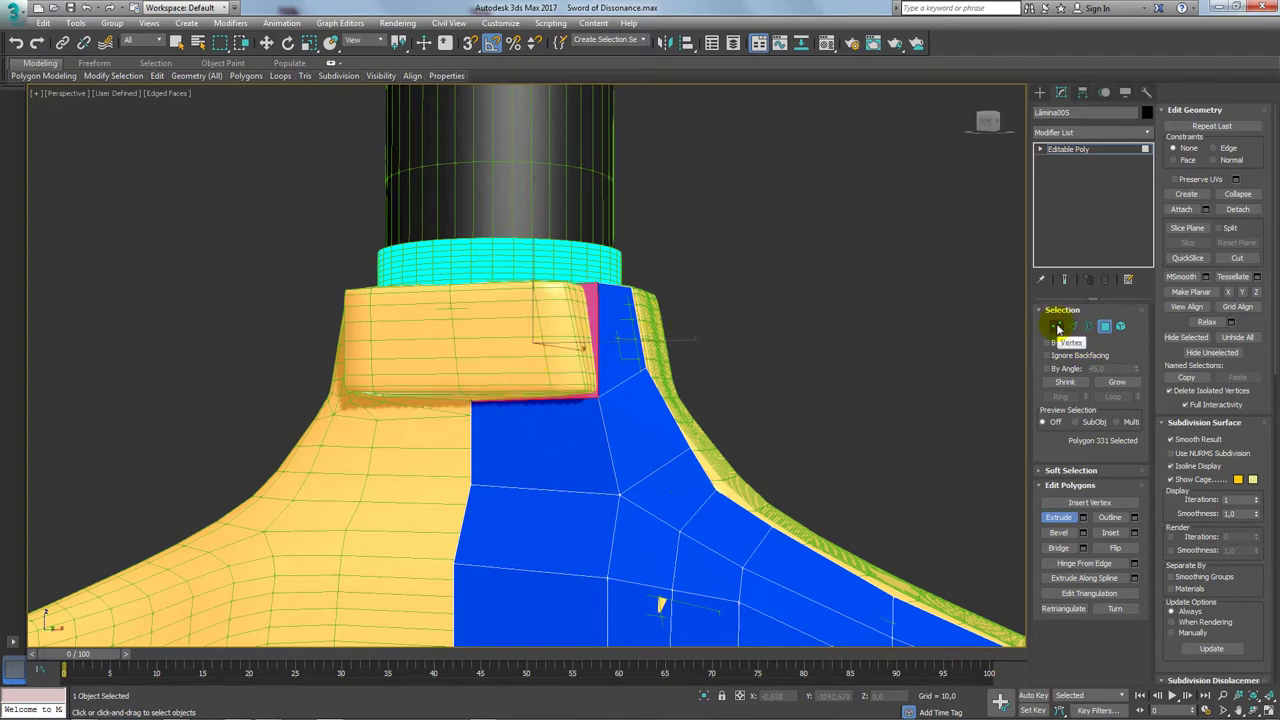
# Step: Pull the blue strip's two top vertices outward to widen it toward the collar
pyautogui.click(1058, 328)
pyautogui.press('w')
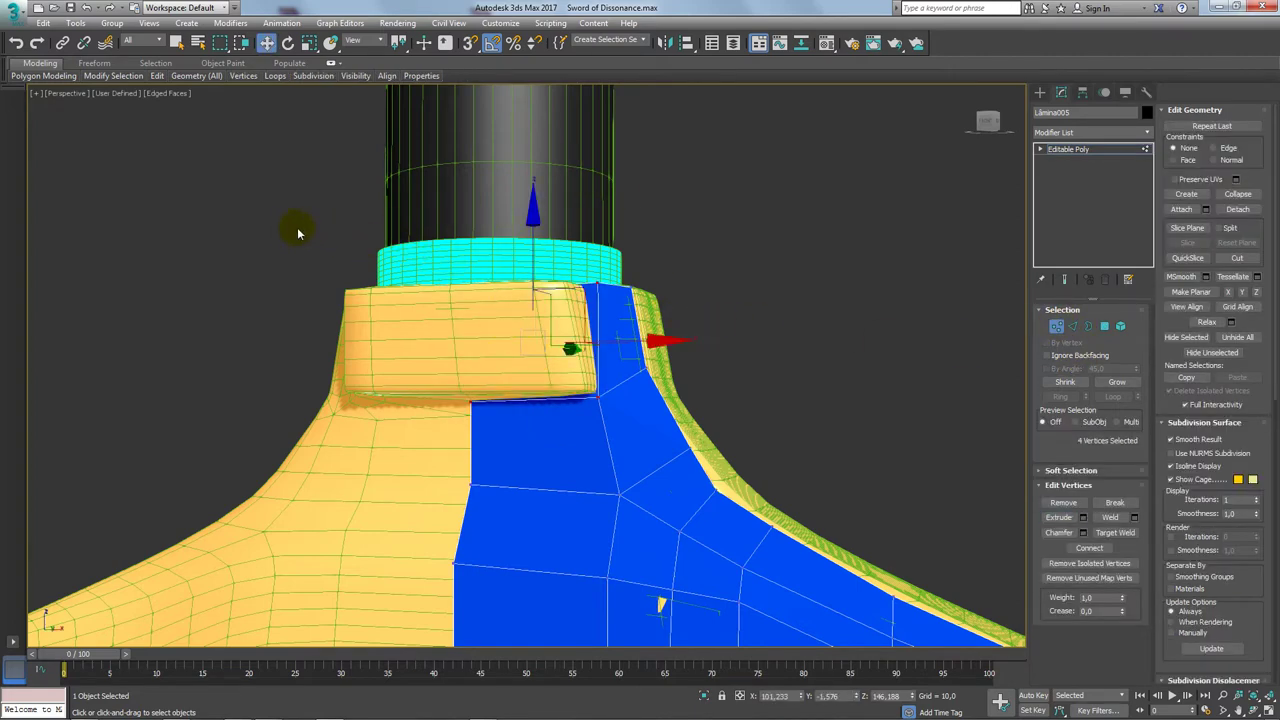
pyautogui.keyDown('alt'); pyautogui.click(585, 428); pyautogui.keyUp('alt')
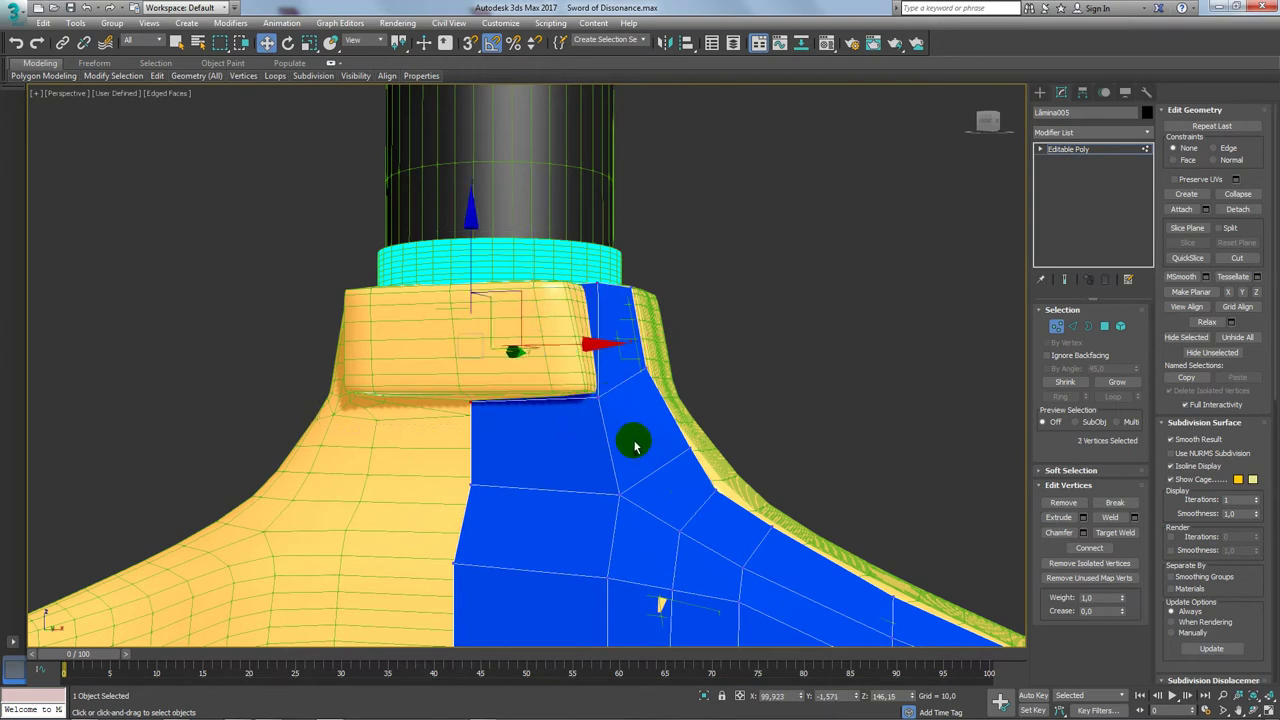
pyautogui.keyDown('alt'); pyautogui.moveTo(557, 259); pyautogui.dragTo(566, 360, button='middle'); pyautogui.keyUp('alt')
pyautogui.keyDown('ctrl'); pyautogui.click(622, 346); pyautogui.keyUp('ctrl')
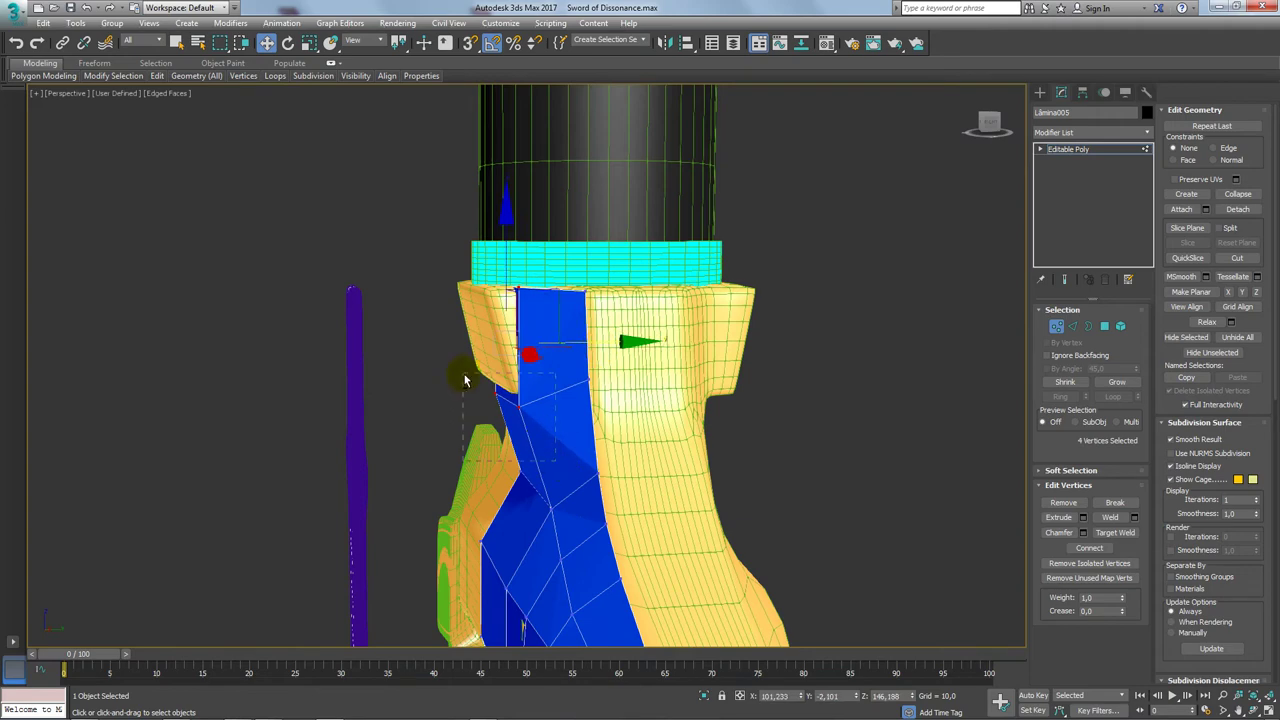
pyautogui.keyDown('alt'); pyautogui.click(578, 318); pyautogui.keyUp('alt')
pyautogui.moveTo(593, 291); pyautogui.dragTo(561, 291)
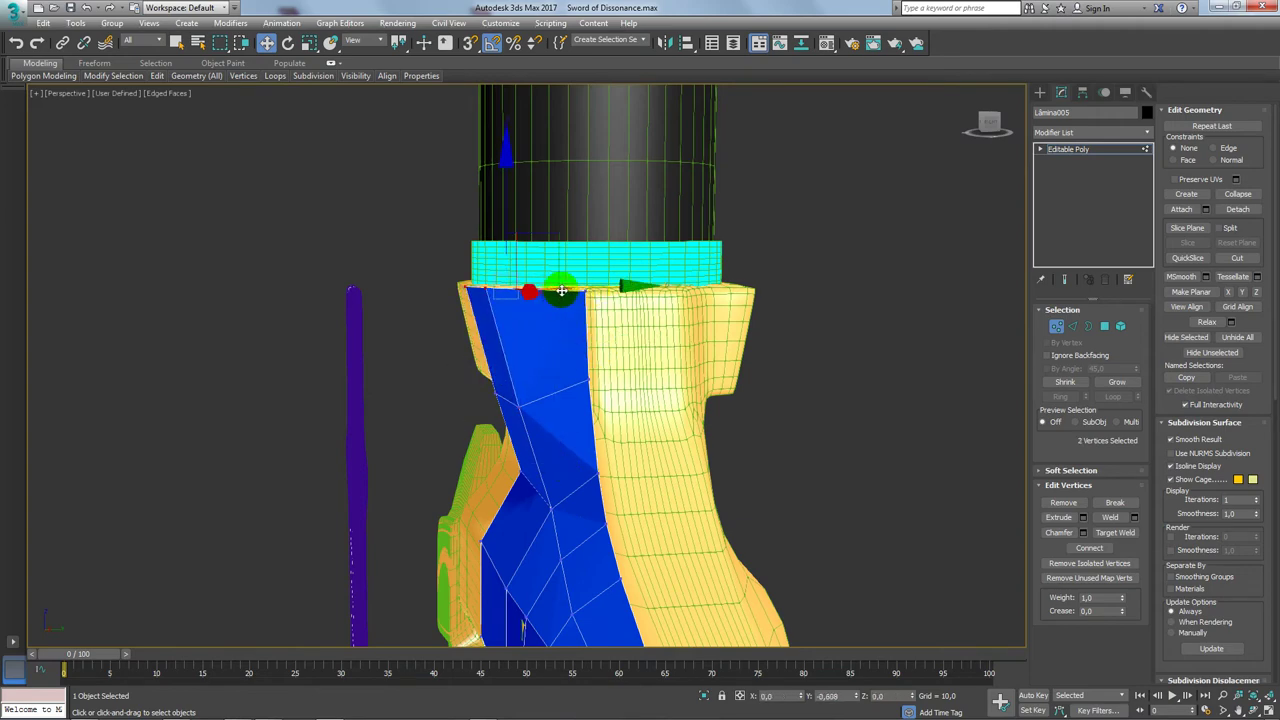
pyautogui.scroll(3, 563, 290)
pyautogui.keyDown('alt'); pyautogui.moveTo(534, 437); pyautogui.dragTo(437, 371, button='middle'); pyautogui.keyUp('alt')
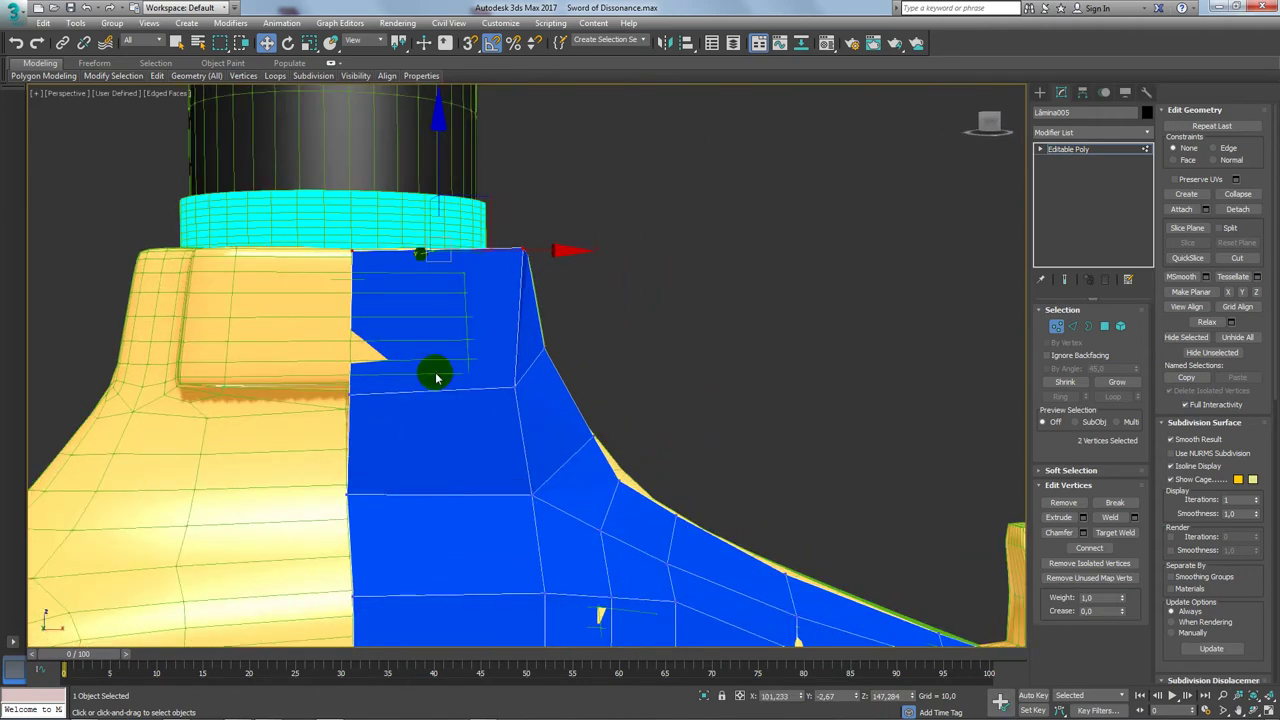
pyautogui.click(350, 396)
# Step: Nudge the selected vertex onto the crossguard surface
pyautogui.keyDown('alt'); pyautogui.moveTo(350, 396); pyautogui.dragTo(350, 425, button='middle'); pyautogui.keyUp('alt')
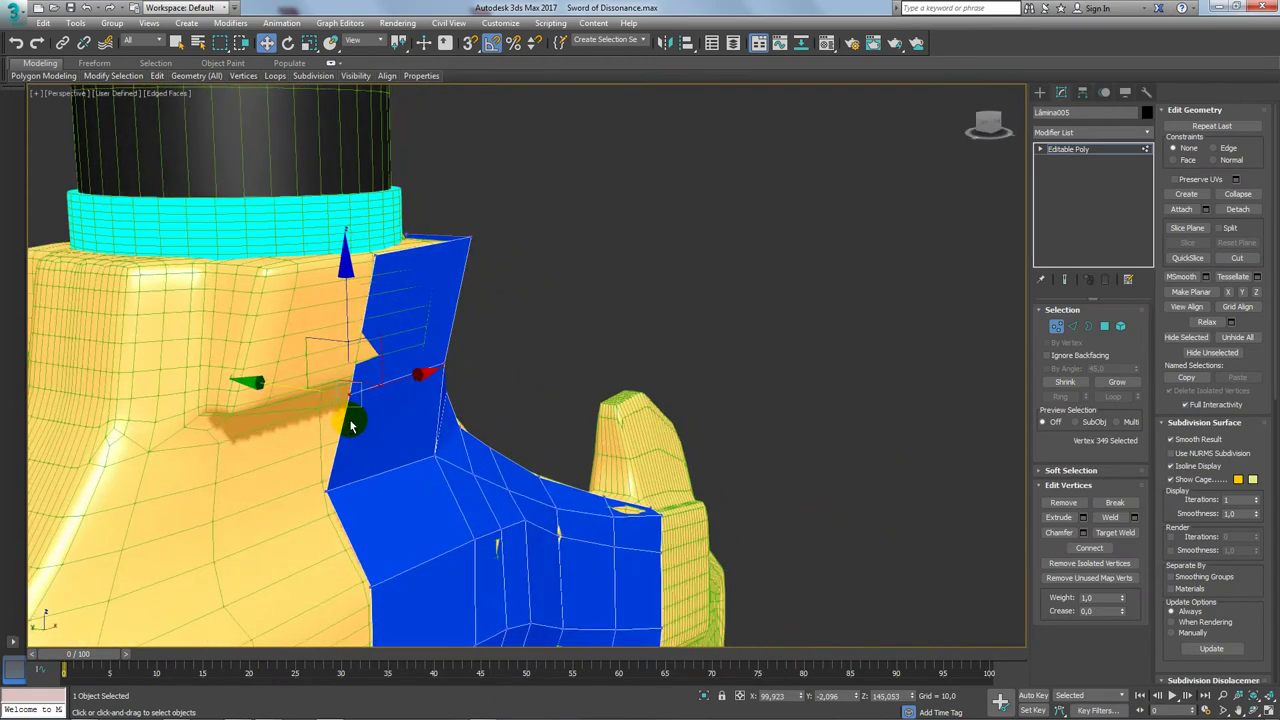
pyautogui.moveTo(293, 385); pyautogui.dragTo(291, 388)
pyautogui.moveTo(310, 432)
pyautogui.keyDown('alt'); pyautogui.mouseDown(button='middle')
pyautogui.moveTo(351, 398)
pyautogui.moveTo(357, 420)
pyautogui.moveTo(247, 370)
pyautogui.mouseUp(button='middle'); pyautogui.keyUp('alt')
pyautogui.scroll(3, 302, 445)
pyautogui.moveTo(926, 543)
pyautogui.keyDown('alt'); pyautogui.mouseDown(button='middle')
pyautogui.moveTo(901, 586)
pyautogui.moveTo(754, 390)
pyautogui.moveTo(773, 449)
pyautogui.mouseUp(button='middle'); pyautogui.keyUp('alt')
pyautogui.moveTo(626, 346)
pyautogui.keyDown('alt'); pyautogui.mouseDown(button='middle')
pyautogui.moveTo(648, 440)
pyautogui.moveTo(580, 426)
pyautogui.moveTo(611, 303)
pyautogui.moveTo(565, 323)
pyautogui.moveTo(480, 320)
pyautogui.mouseUp(button='middle'); pyautogui.keyUp('alt')
# Step: Select the run of seam edges along the crossguard arm
pyautogui.click(1074, 328)
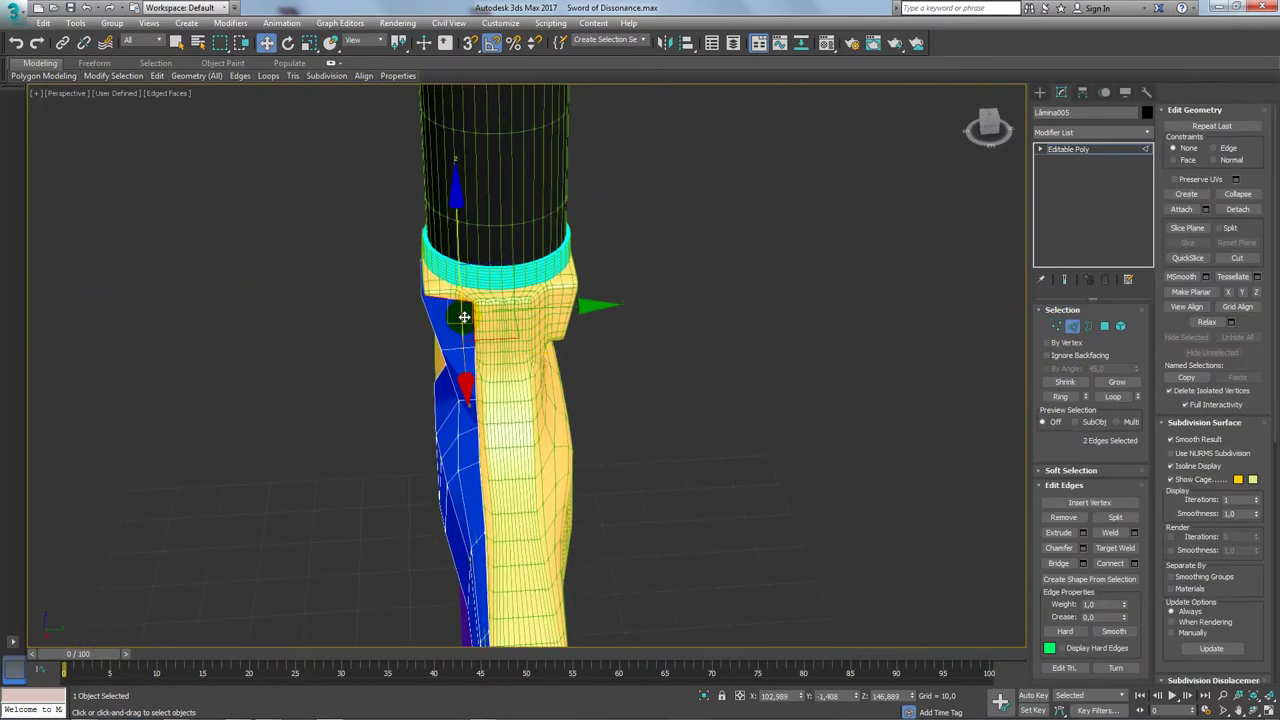
pyautogui.scroll(3, 480, 320)
pyautogui.keyDown('alt'); pyautogui.moveTo(569, 336); pyautogui.dragTo(571, 337, button='middle'); pyautogui.keyUp('alt')
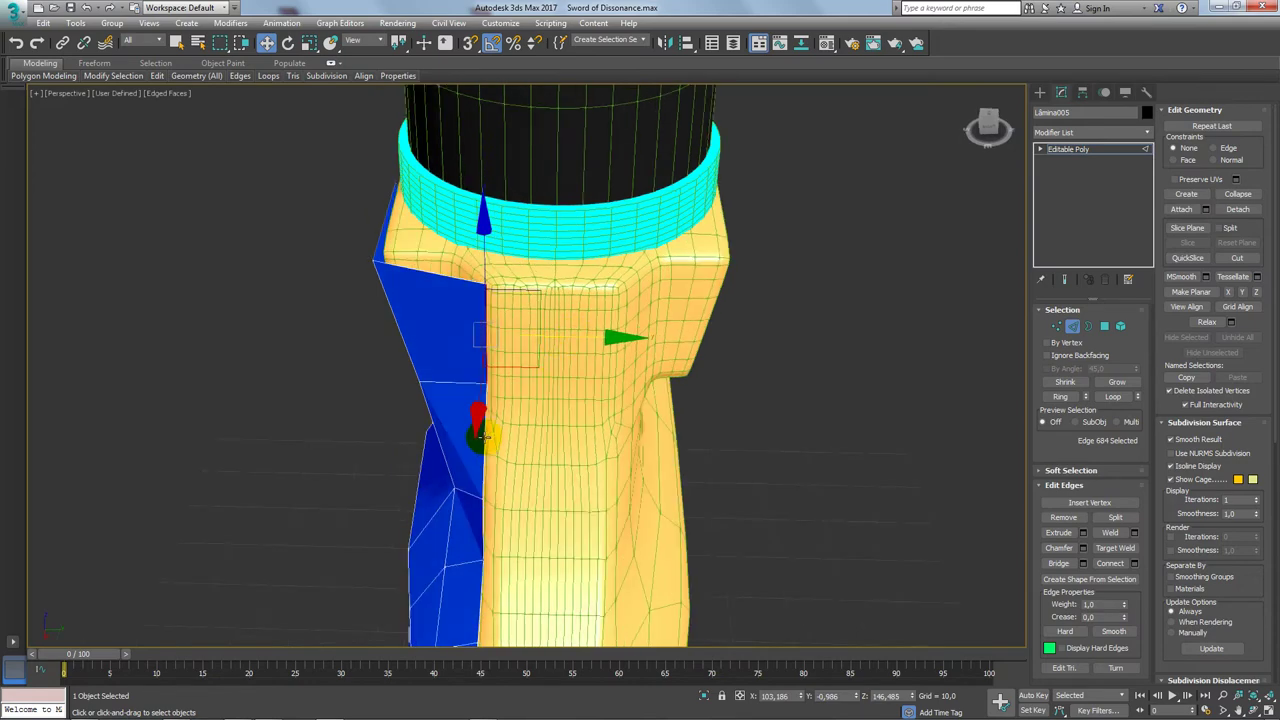
pyautogui.keyDown('ctrl'); pyautogui.click(483, 470); pyautogui.keyUp('ctrl')
pyautogui.keyDown('ctrl'); pyautogui.click(480, 540); pyautogui.keyUp('ctrl')
pyautogui.keyDown('ctrl'); pyautogui.click(479, 575); pyautogui.keyUp('ctrl')
pyautogui.moveTo(479, 590)
pyautogui.keyDown('alt'); pyautogui.mouseDown(button='middle')
pyautogui.moveTo(566, 590)
pyautogui.moveTo(556, 482)
pyautogui.mouseUp(button='middle'); pyautogui.keyUp('alt')
pyautogui.scroll(4, 556, 482)
pyautogui.keyDown('ctrl'); pyautogui.click(555, 489); pyautogui.keyUp('ctrl')
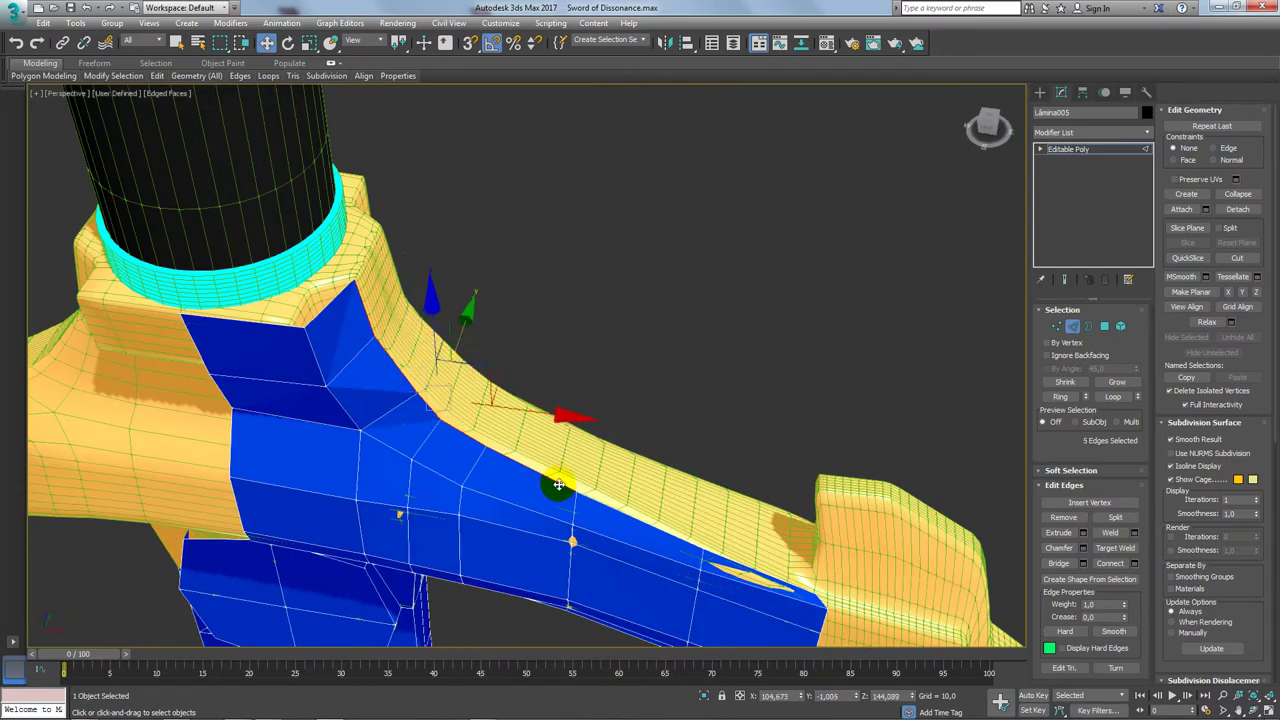
pyautogui.keyDown('ctrl'); pyautogui.click(610, 514); pyautogui.keyUp('ctrl')
pyautogui.keyDown('ctrl'); pyautogui.click(728, 558); pyautogui.keyUp('ctrl')
# Step: Shift the selected seam edges sideways so they hug the crossguard
pyautogui.keyDown('alt'); pyautogui.moveTo(760, 538); pyautogui.dragTo(610, 470, button='middle'); pyautogui.keyUp('alt')
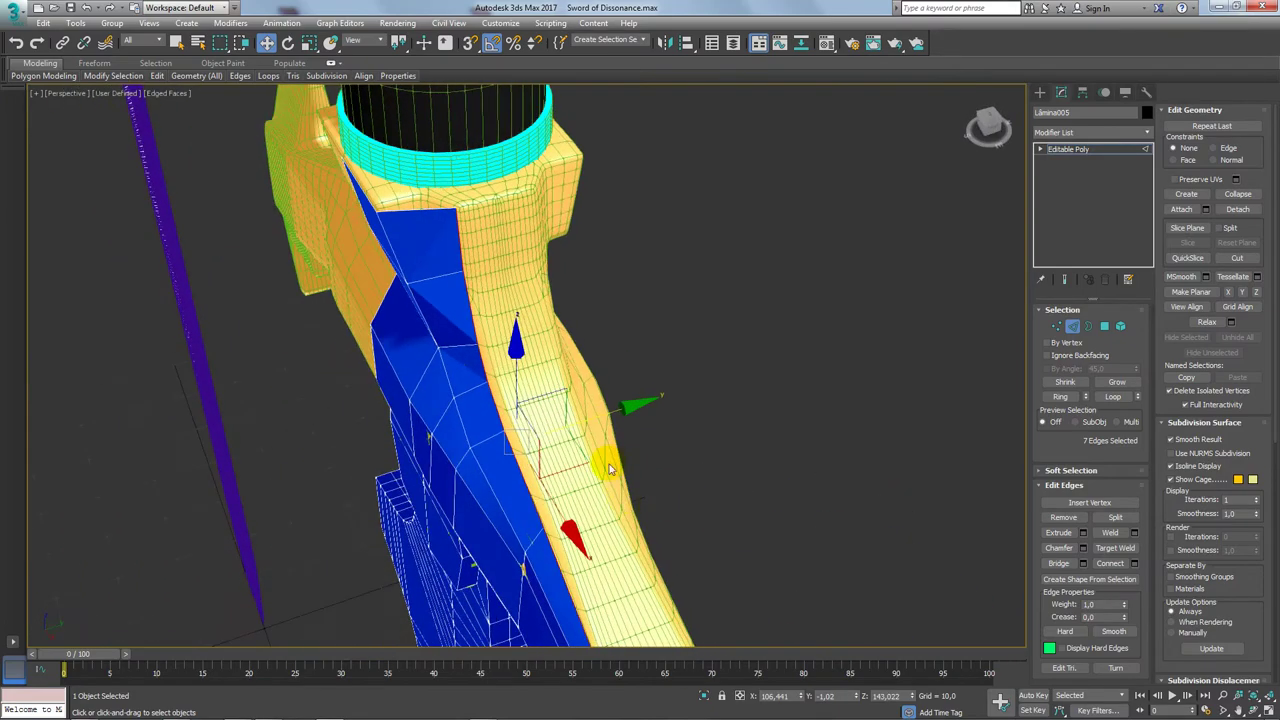
pyautogui.moveTo(607, 416); pyautogui.dragTo(642, 412)
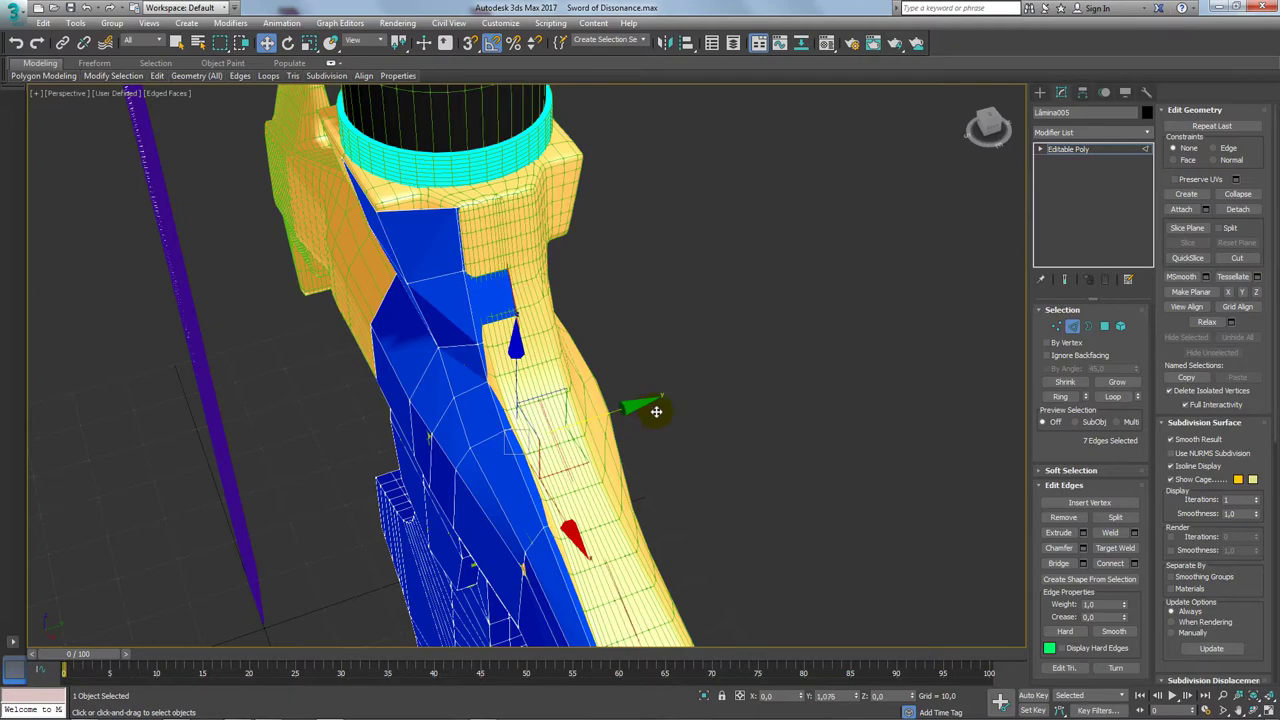
pyautogui.moveTo(656, 411)
pyautogui.keyDown('alt'); pyautogui.mouseDown(button='middle')
pyautogui.moveTo(668, 434)
pyautogui.moveTo(713, 416)
pyautogui.mouseUp(button='middle'); pyautogui.keyUp('alt')
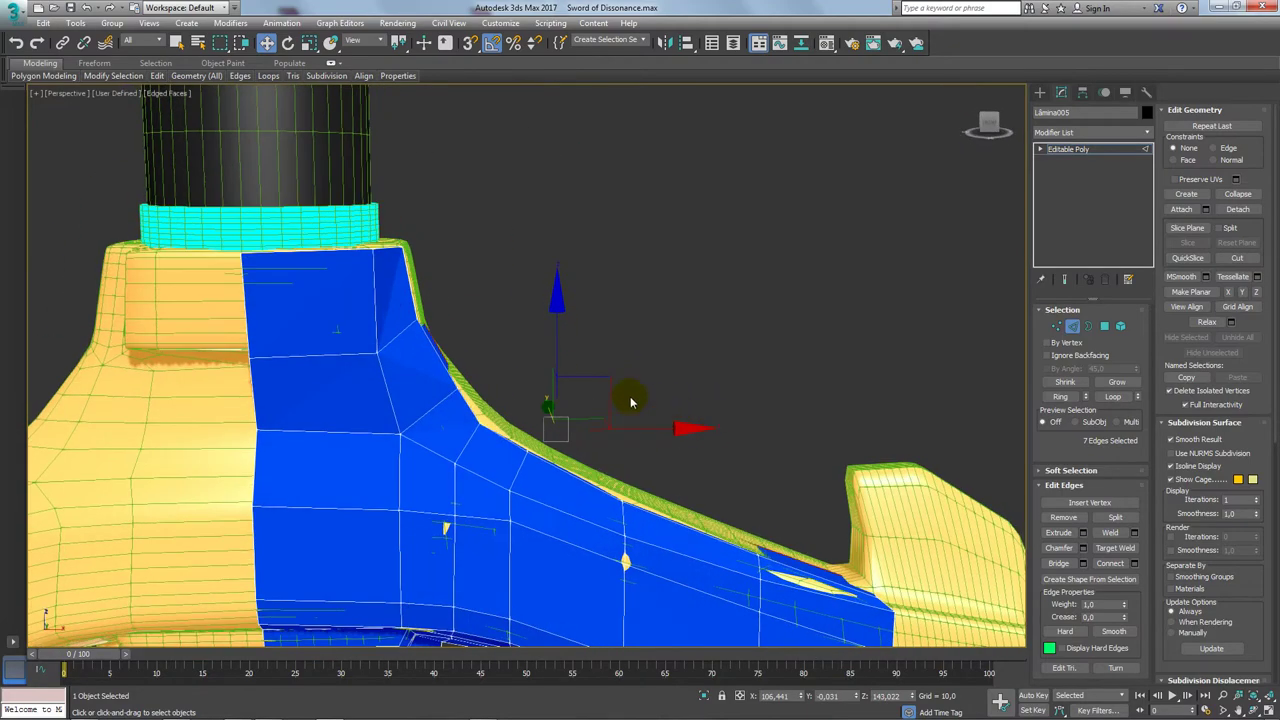
pyautogui.moveTo(638, 429); pyautogui.dragTo(643, 428)
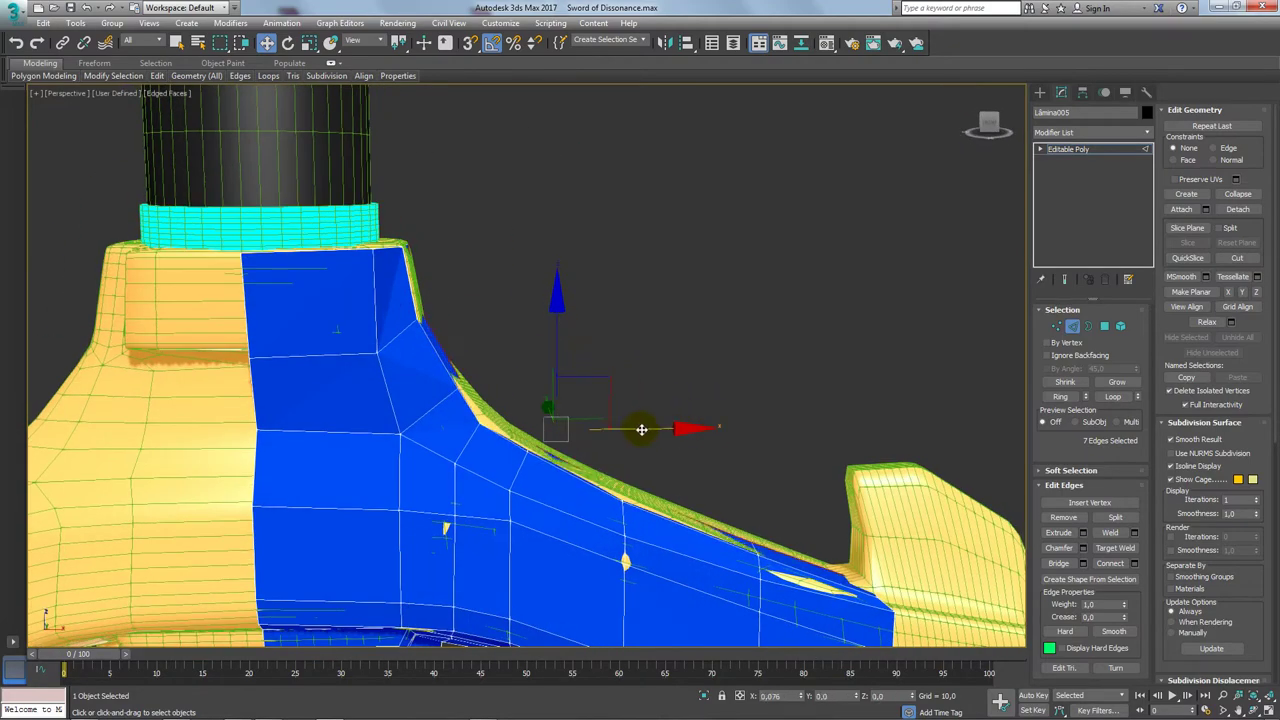
pyautogui.moveTo(643, 428)
pyautogui.keyDown('alt'); pyautogui.mouseDown(button='middle')
pyautogui.moveTo(714, 508)
pyautogui.moveTo(712, 463)
pyautogui.mouseUp(button='middle'); pyautogui.keyUp('alt')
# Step: Move three edges down the arm's slope onto the yellow surface, covering the gaps
pyautogui.click(428, 325)
pyautogui.scroll(2, 460, 335)
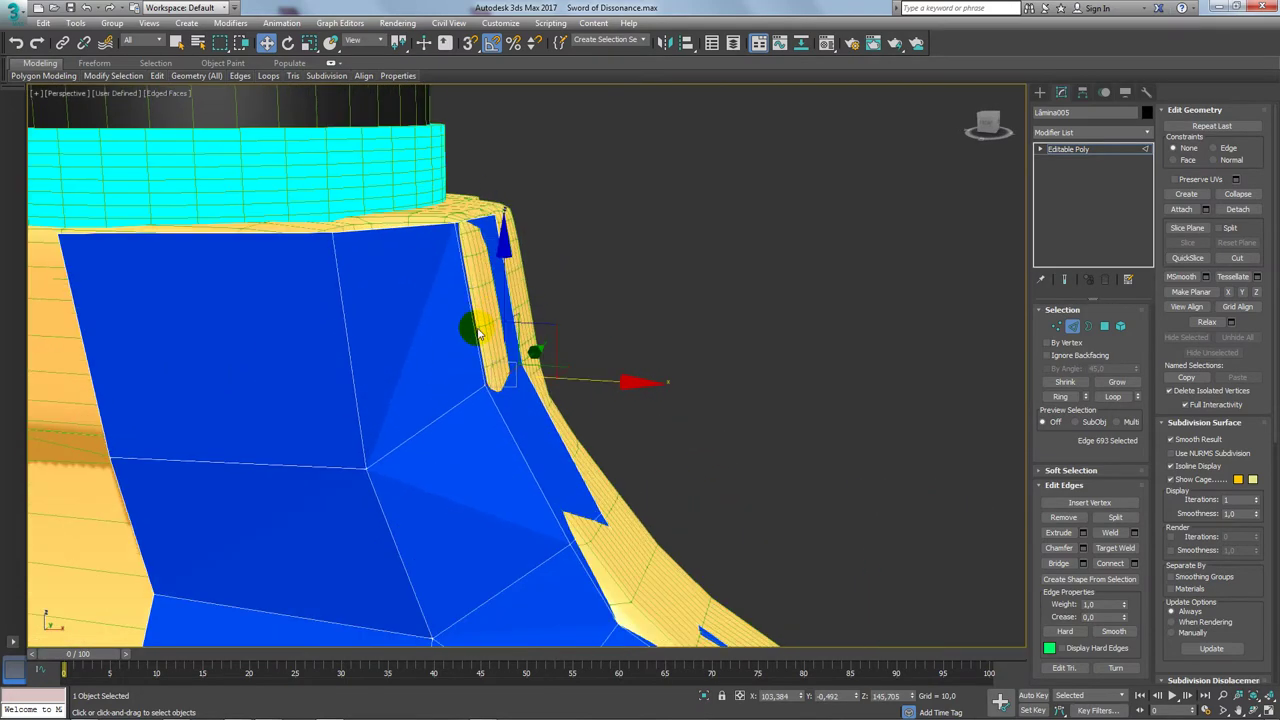
pyautogui.scroll(2, 541, 323)
pyautogui.moveTo(553, 324); pyautogui.dragTo(557, 324)
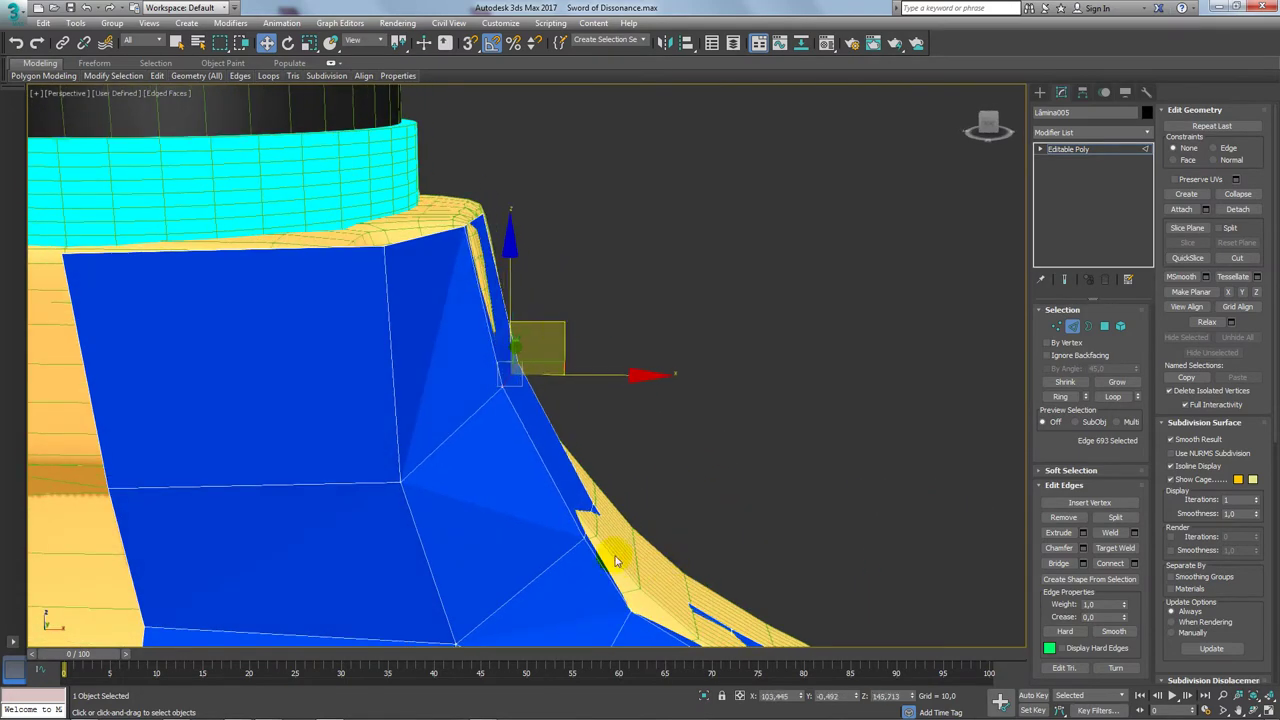
pyautogui.click(590, 519)
pyautogui.moveTo(638, 462); pyautogui.dragTo(641, 481)
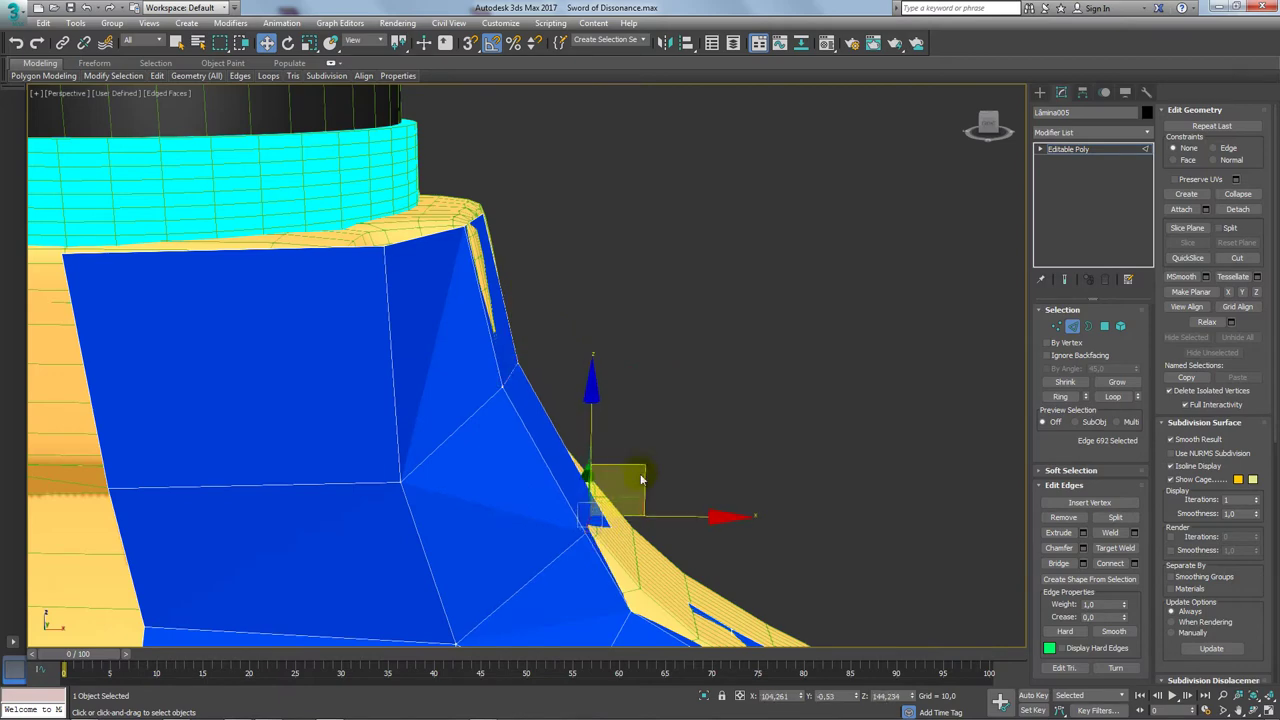
pyautogui.click(661, 582)
pyautogui.moveTo(684, 541); pyautogui.dragTo(690, 530)
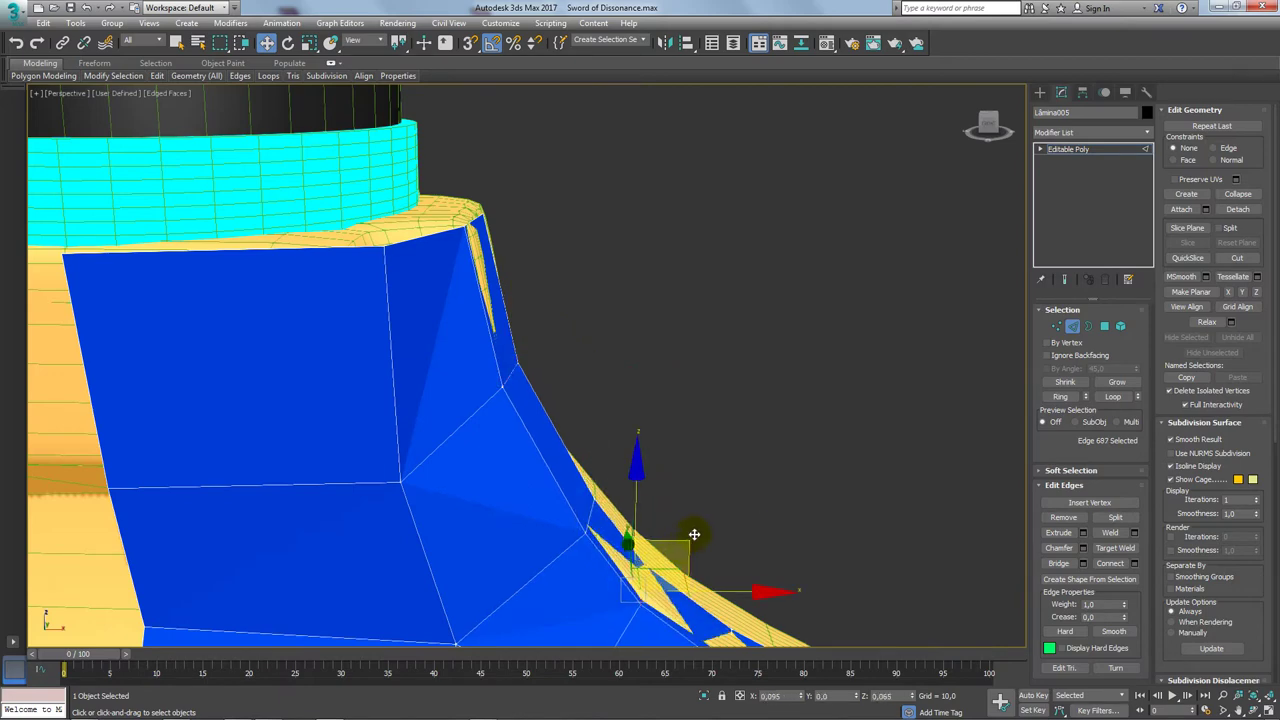
# Step: Raise two edges along the yellow band onto the crossguard to close the remaining gaps
pyautogui.scroll(5, 658, 465)
pyautogui.moveTo(658, 465); pyautogui.dragTo(686, 586, button='middle')
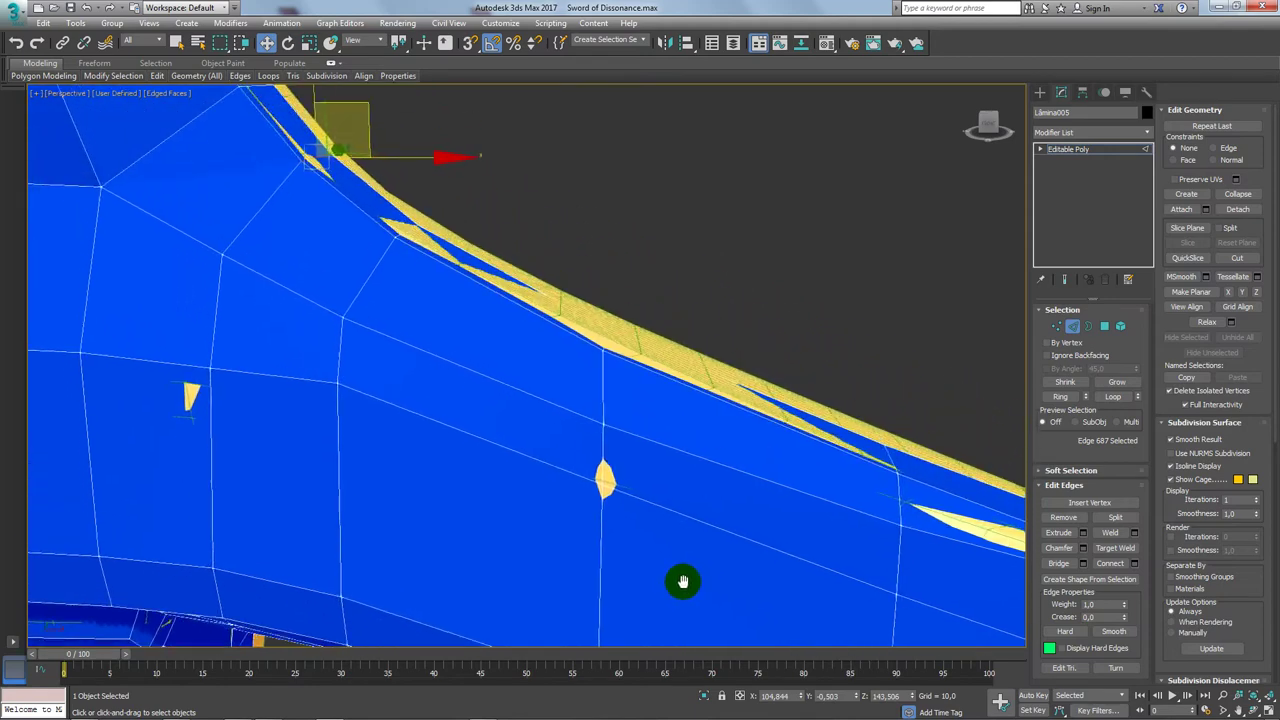
pyautogui.moveTo(600, 337); pyautogui.dragTo(603, 377, button='middle')
pyautogui.click(606, 390)
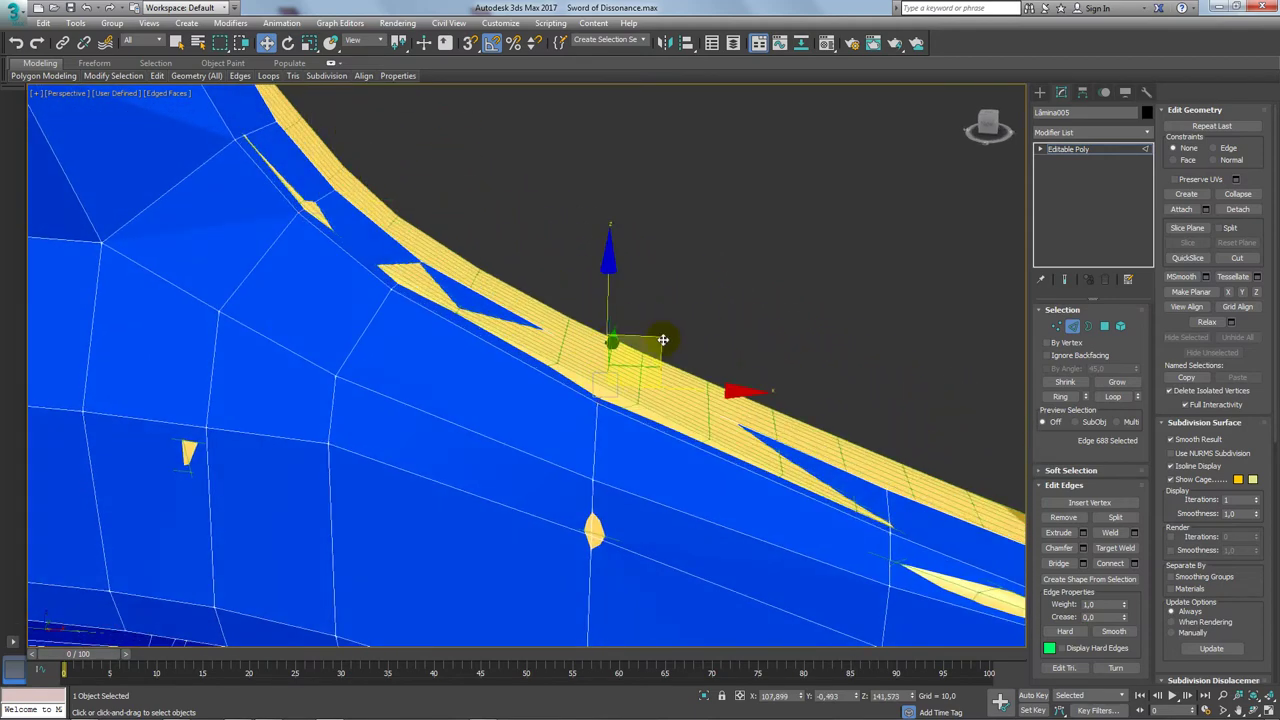
pyautogui.moveTo(663, 340); pyautogui.dragTo(662, 333)
pyautogui.click(408, 271)
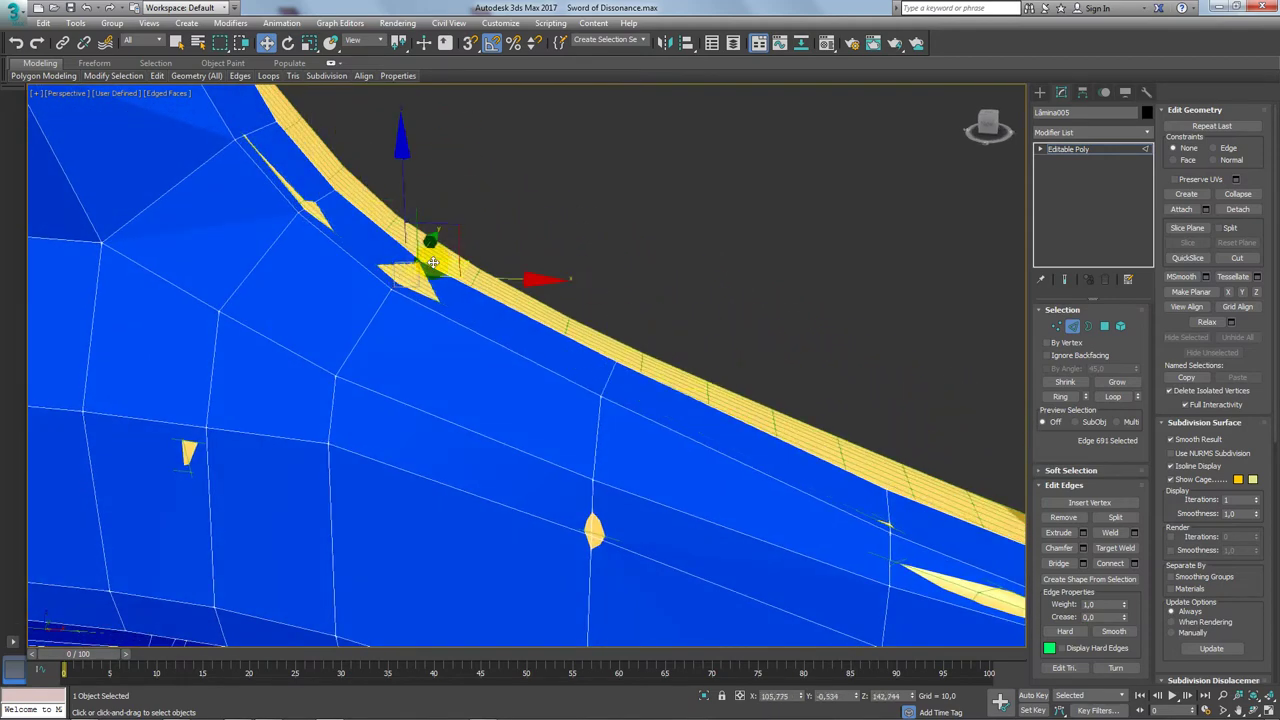
pyautogui.moveTo(450, 238); pyautogui.dragTo(469, 232)
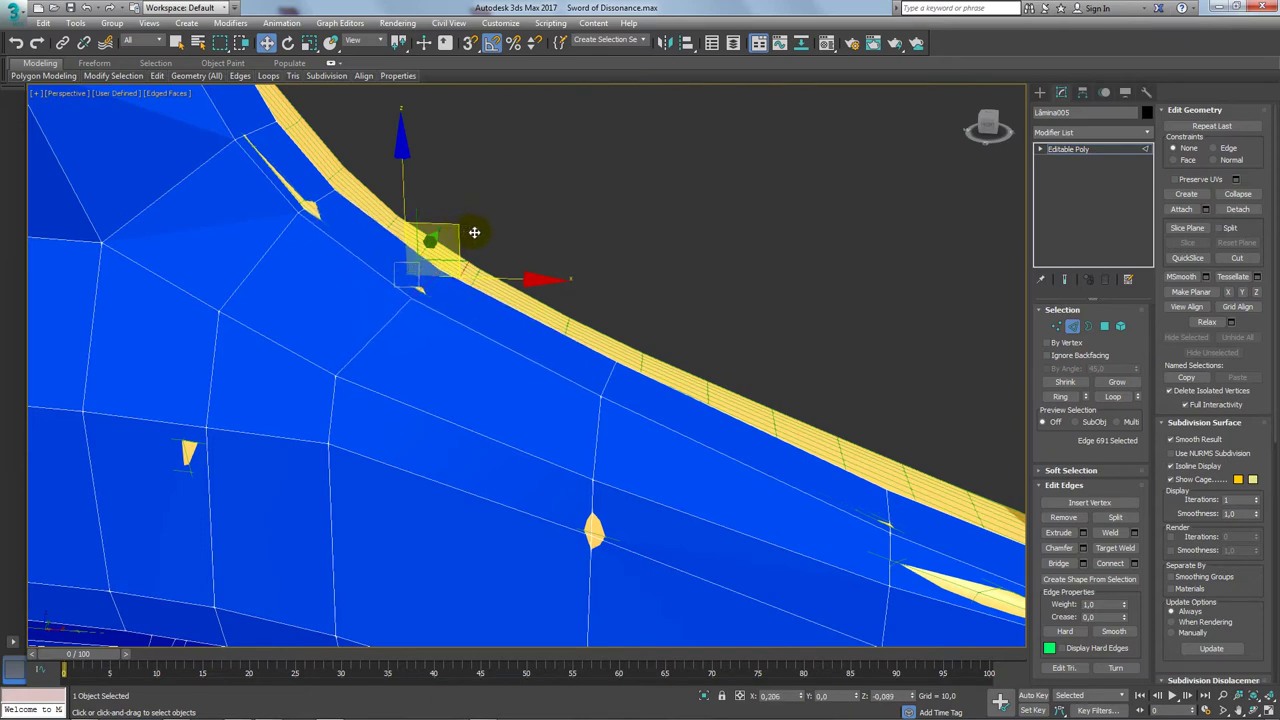
pyautogui.keyDown('alt'); pyautogui.moveTo(471, 234); pyautogui.dragTo(757, 443, button='middle'); pyautogui.keyUp('alt')
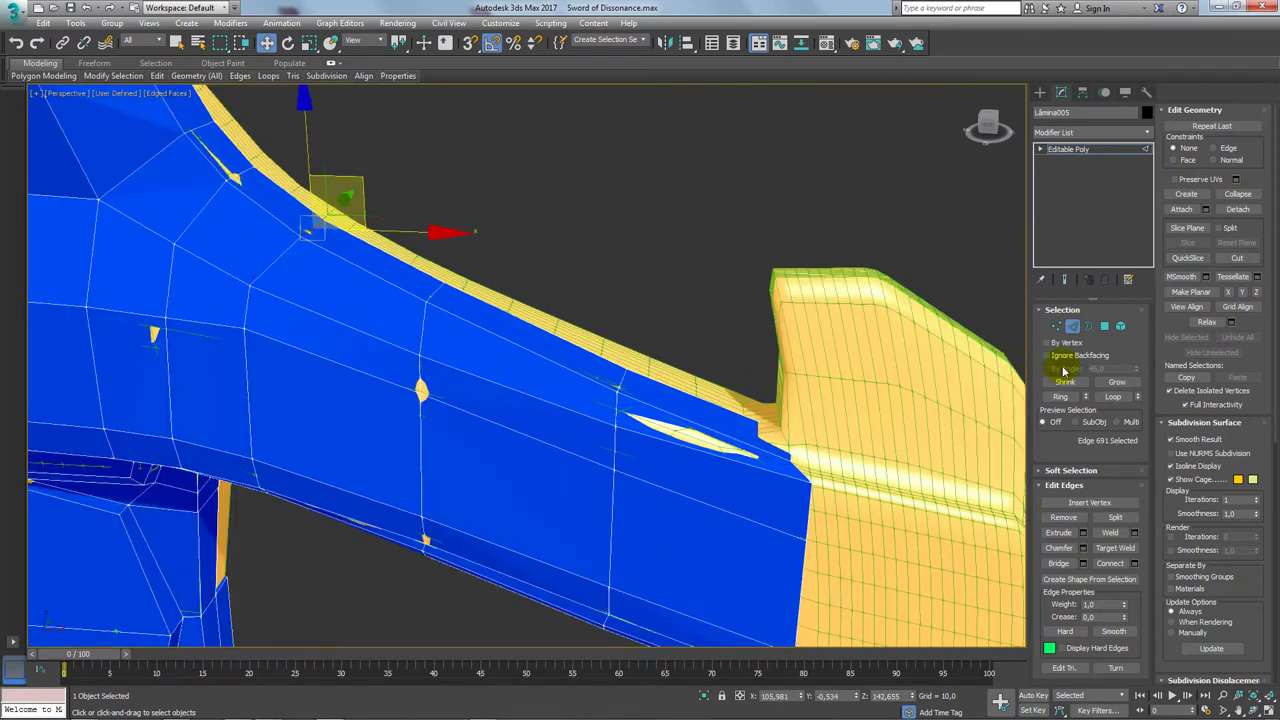
pyautogui.click(1054, 328)
pyautogui.click(800, 434)
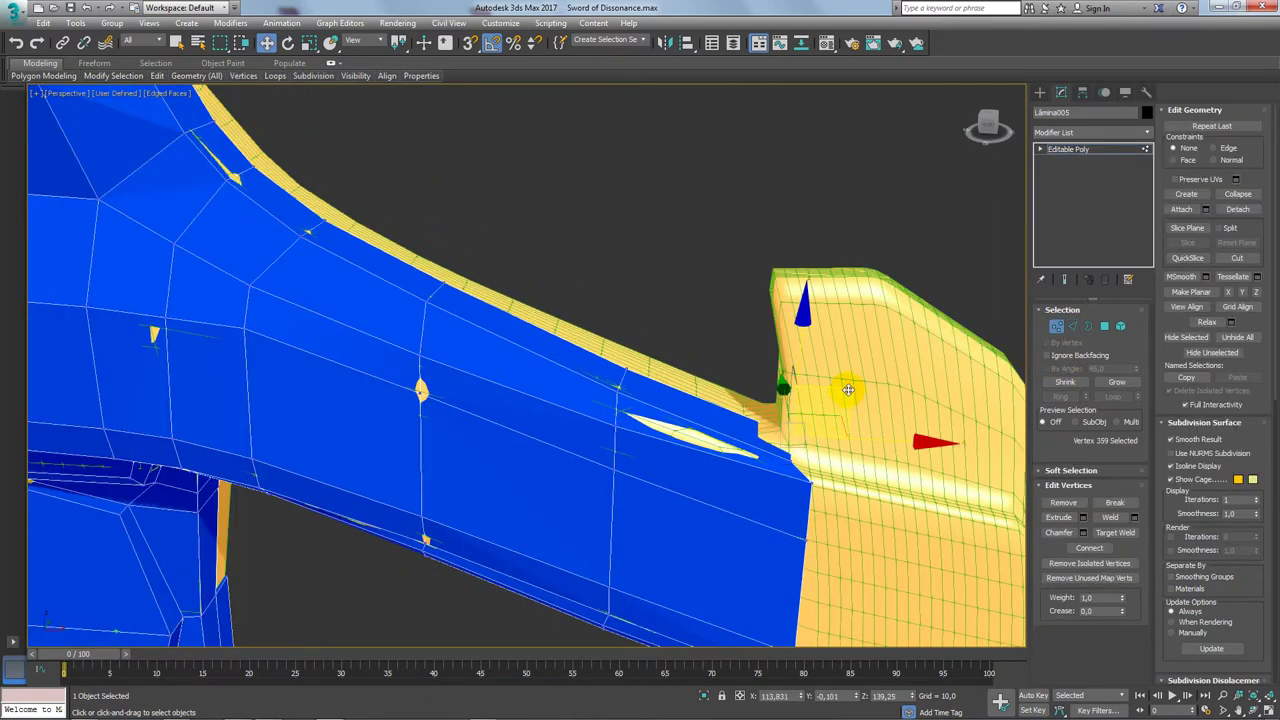
# Step: Move the arm's end vertex to meet the crossguard's end block
pyautogui.moveTo(848, 389); pyautogui.dragTo(816, 371)
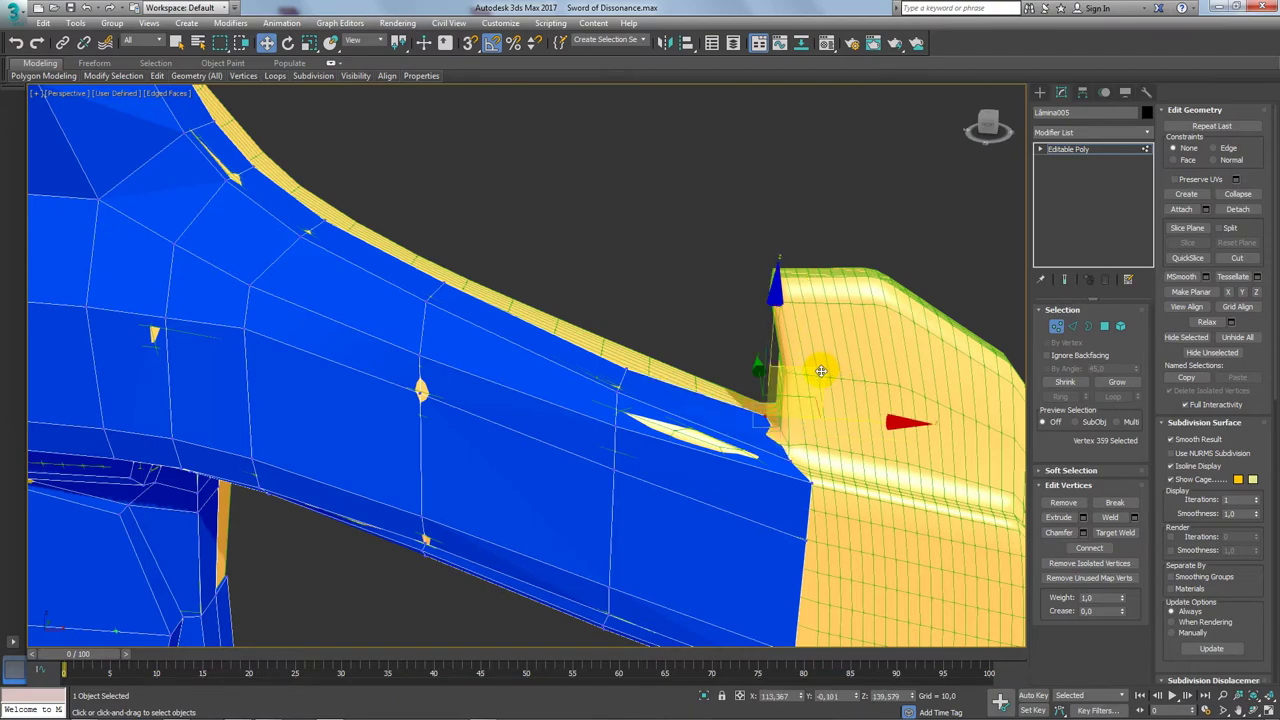
pyautogui.scroll(-5, 815, 390)
pyautogui.moveTo(815, 400)
pyautogui.keyDown('alt'); pyautogui.mouseDown(button='middle')
pyautogui.moveTo(805, 430)
pyautogui.moveTo(643, 443)
pyautogui.moveTo(634, 423)
pyautogui.moveTo(514, 414)
pyautogui.moveTo(673, 436)
pyautogui.mouseUp(button='middle'); pyautogui.keyUp('alt')
pyautogui.scroll(5, 803, 443)
pyautogui.scroll(-3, 673, 436)
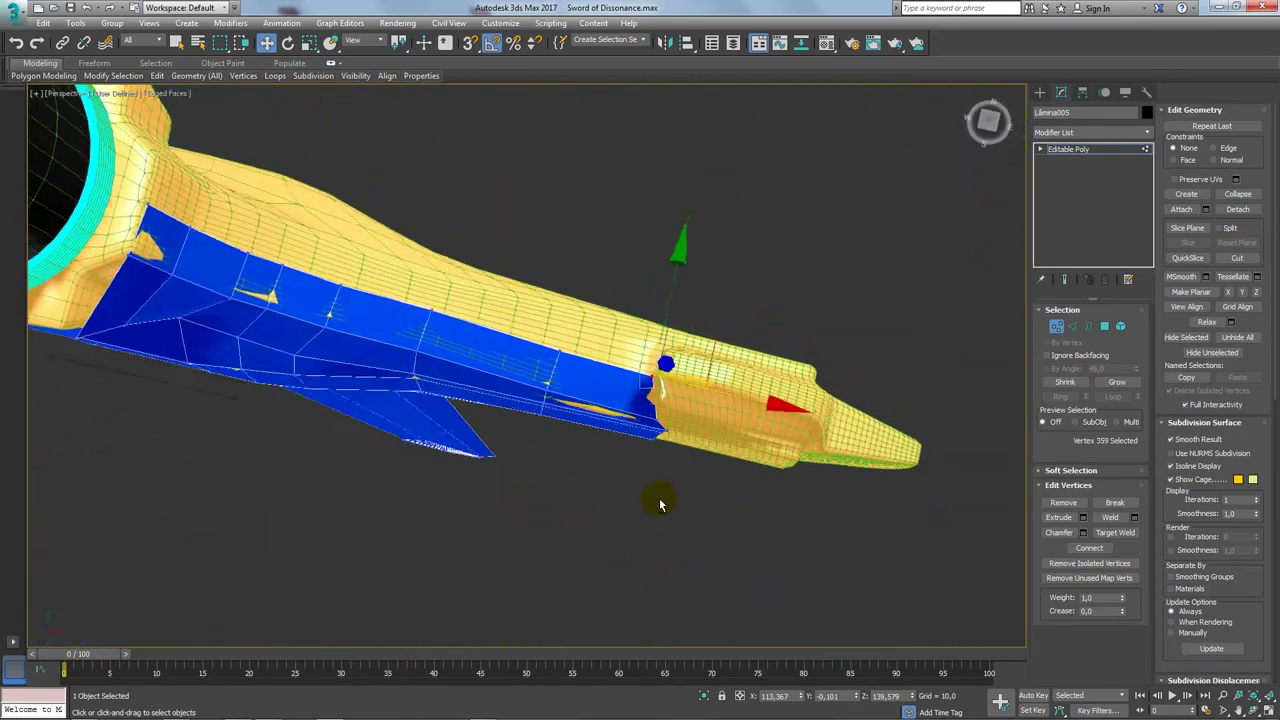
pyautogui.moveTo(659, 498)
pyautogui.keyDown('alt'); pyautogui.mouseDown(button='middle')
pyautogui.moveTo(480, 470)
pyautogui.moveTo(530, 400)
pyautogui.moveTo(577, 237)
pyautogui.mouseUp(button='middle'); pyautogui.keyUp('alt')
pyautogui.scroll(3, 577, 272)
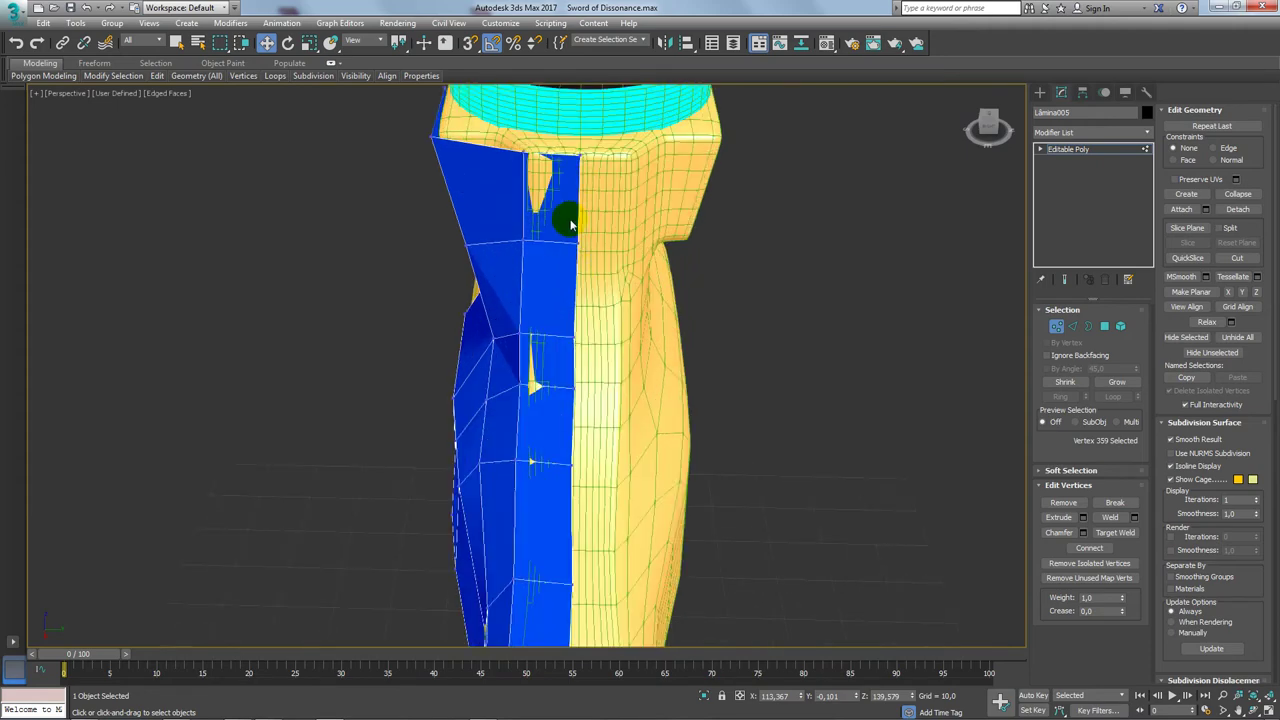
# Step: Exit sub-object mode to view the whole sword, then select the edge loop along the grip strip
pyautogui.click(1086, 155)
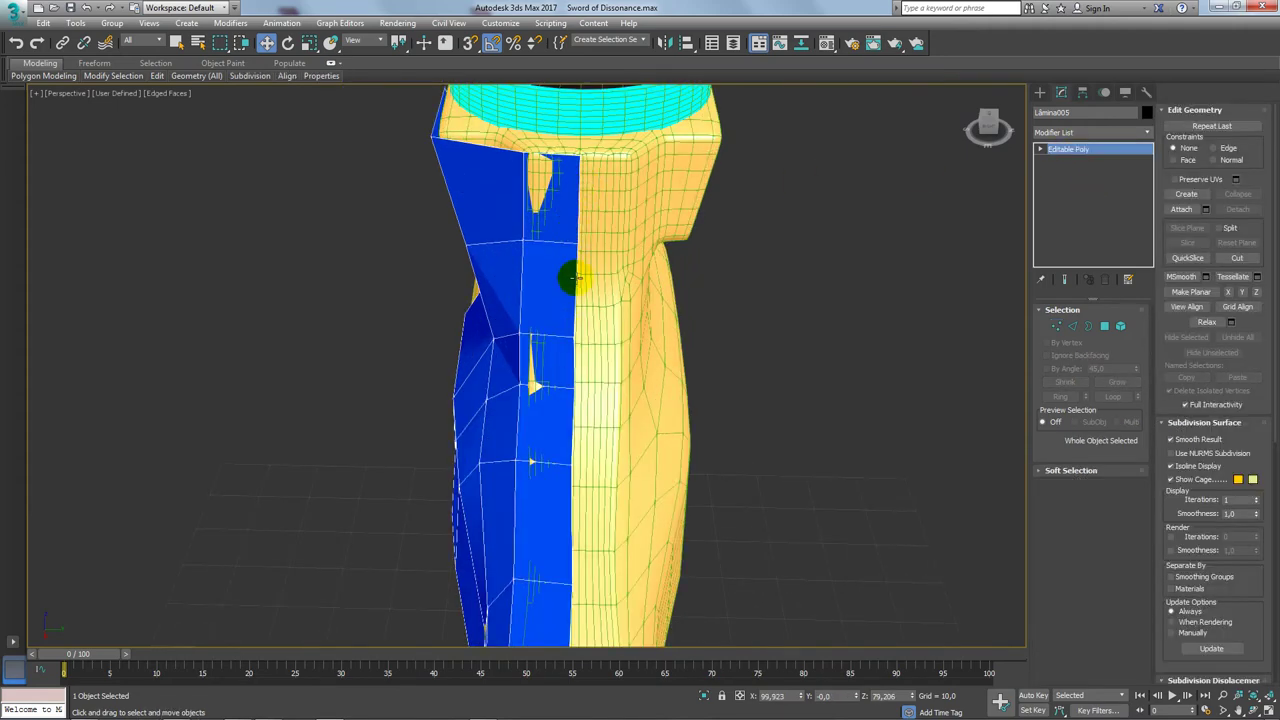
pyautogui.keyDown('alt'); pyautogui.moveTo(587, 321); pyautogui.dragTo(586, 357, button='middle'); pyautogui.keyUp('alt')
pyautogui.scroll(-3, 586, 357)
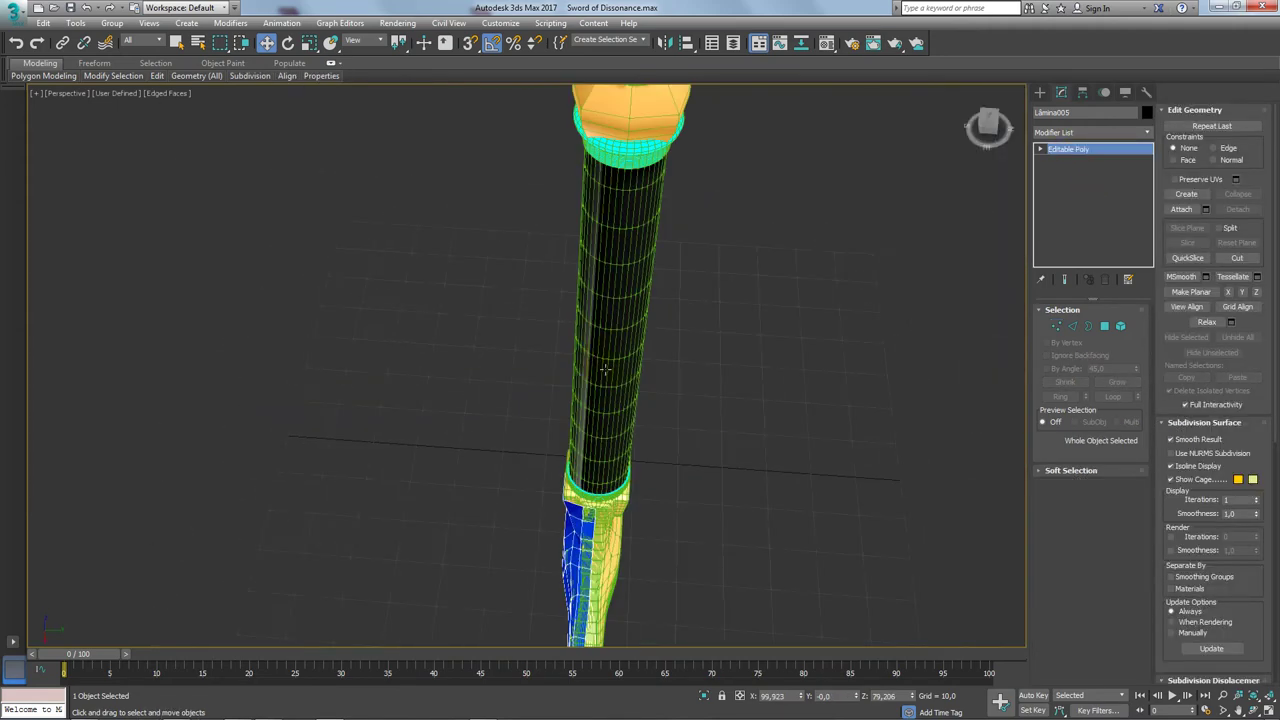
pyautogui.scroll(-3, 626, 406)
pyautogui.keyDown('alt'); pyautogui.moveTo(626, 406); pyautogui.dragTo(558, 197, button='middle'); pyautogui.keyUp('alt')
pyautogui.scroll(5, 558, 199)
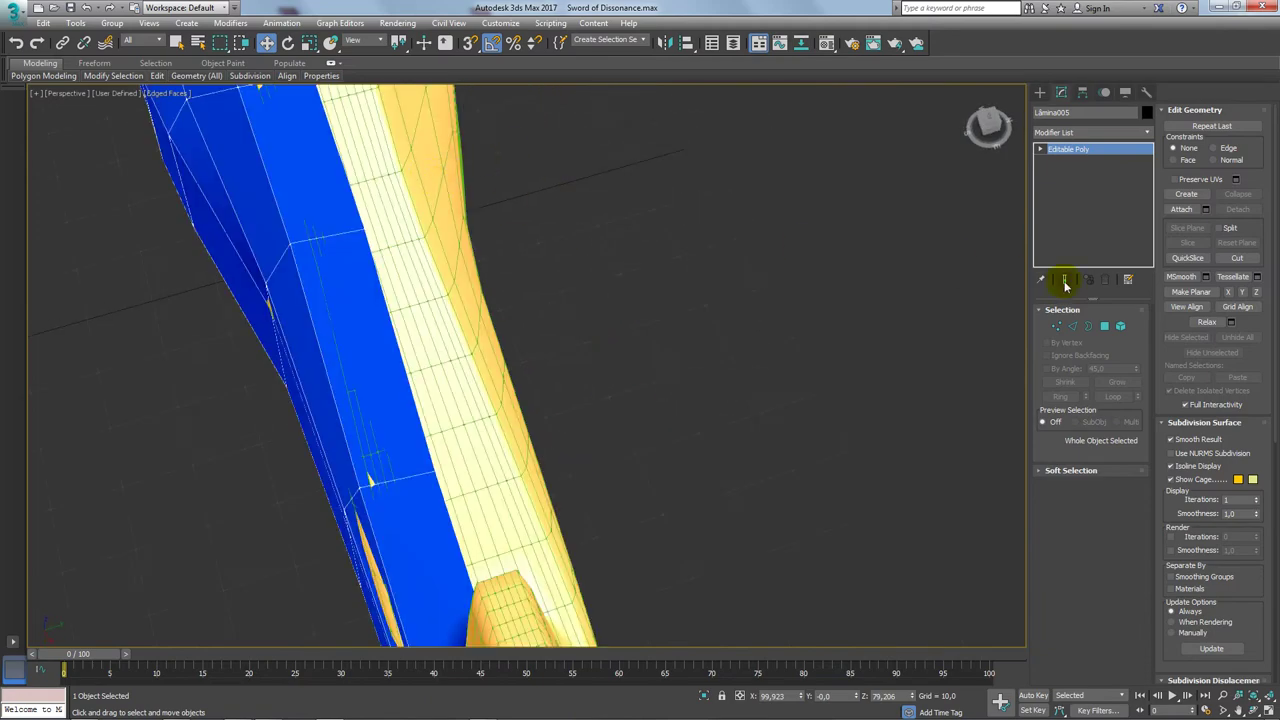
pyautogui.click(1073, 327)
pyautogui.doubleClick(373, 275)
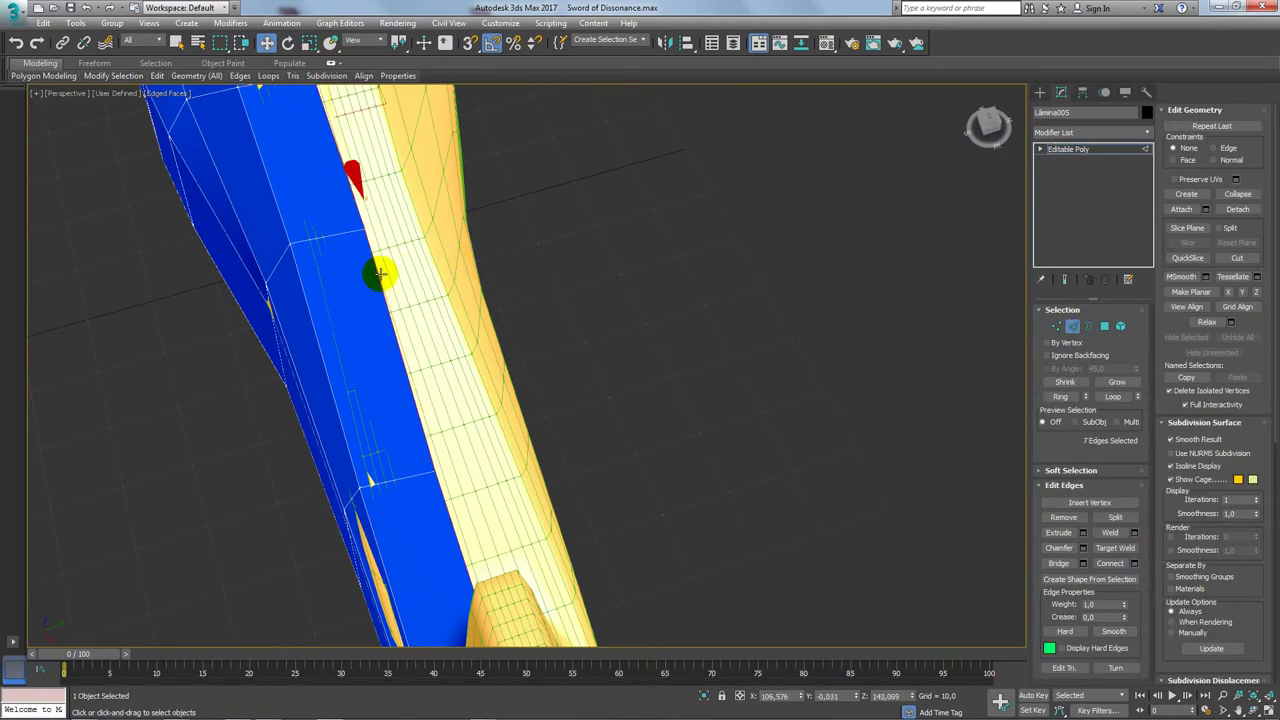
pyautogui.scroll(-5, 523, 366)
pyautogui.moveTo(523, 366)
pyautogui.keyDown('alt'); pyautogui.mouseDown(button='middle')
pyautogui.moveTo(529, 306)
pyautogui.moveTo(667, 452)
pyautogui.mouseUp(button='middle'); pyautogui.keyUp('alt')
pyautogui.scroll(3, 667, 452)
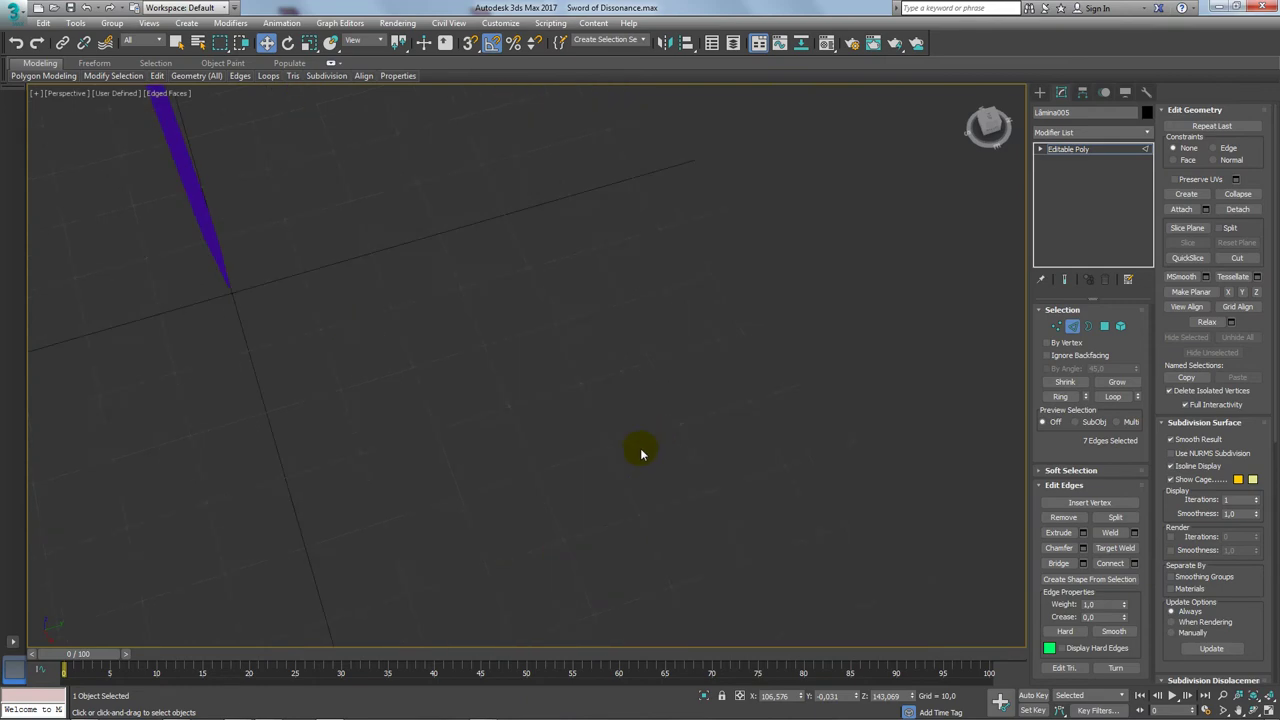
# Step: Pull the vertex beside the yellow grip edge outward, then select a neighbouring vertex
pyautogui.click(1057, 326)
pyautogui.click(500, 406)
pyautogui.click(517, 394)
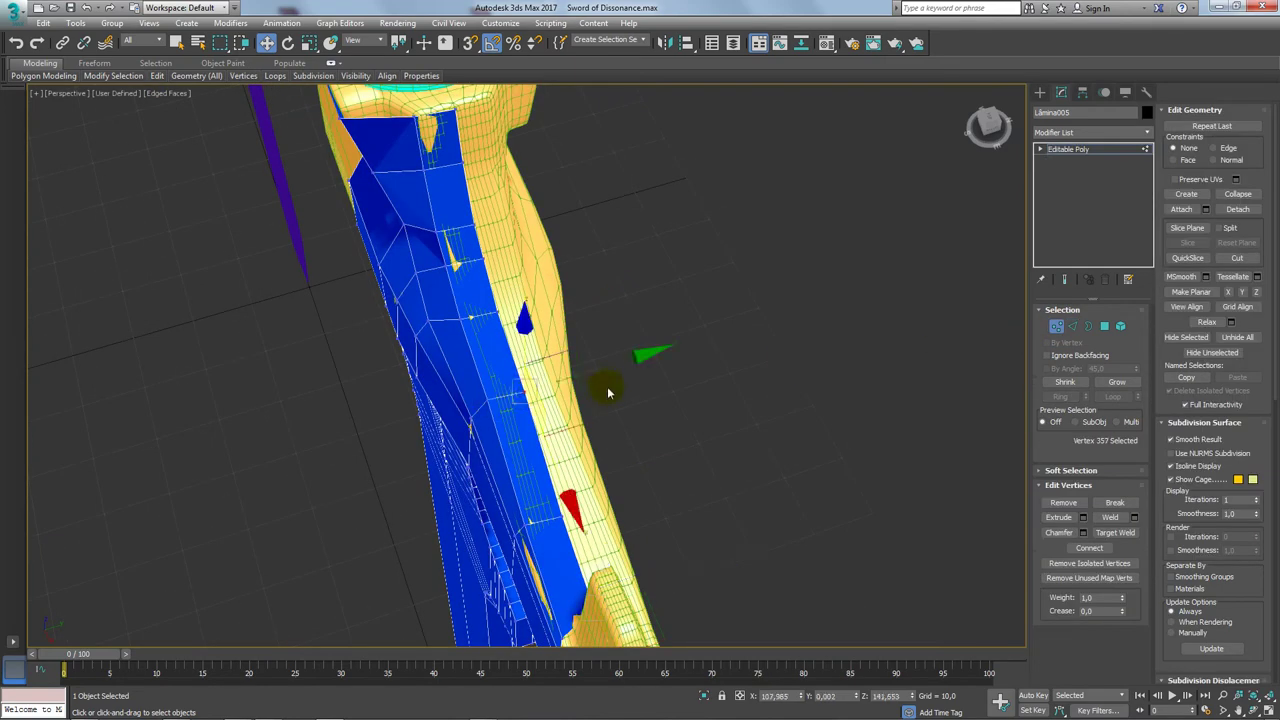
pyautogui.moveTo(596, 371); pyautogui.dragTo(777, 323)
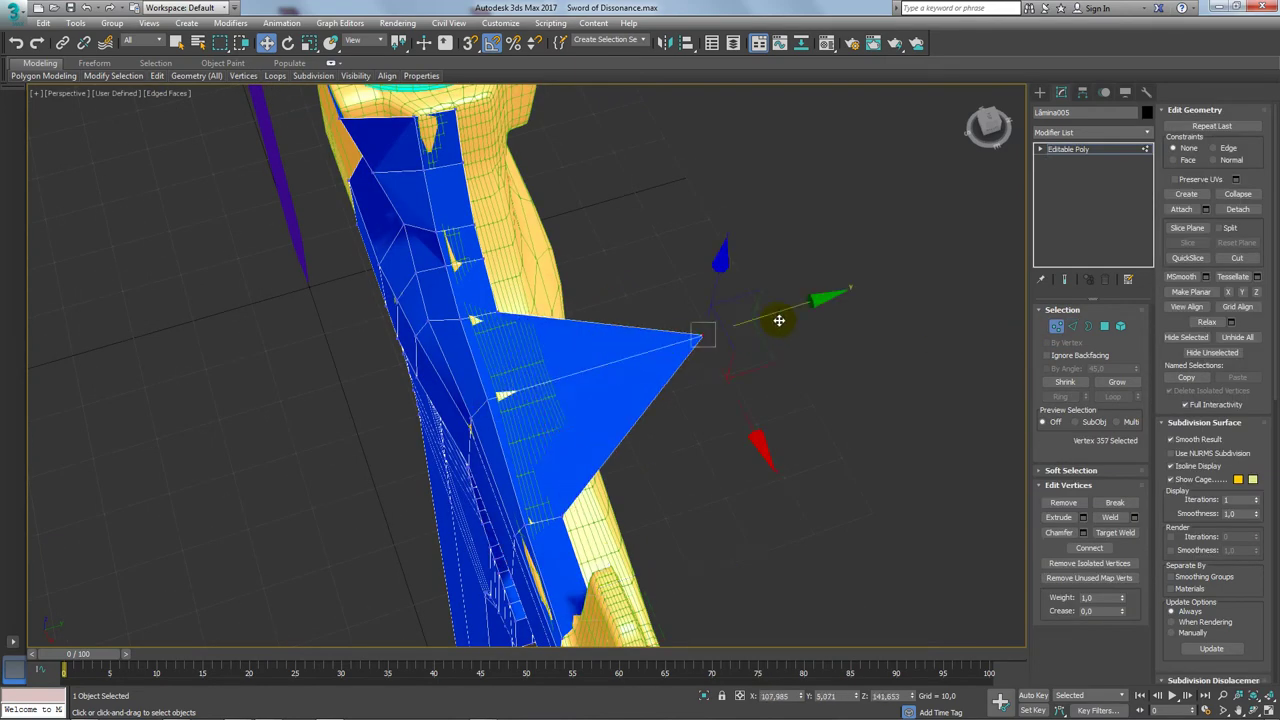
pyautogui.click(481, 260)
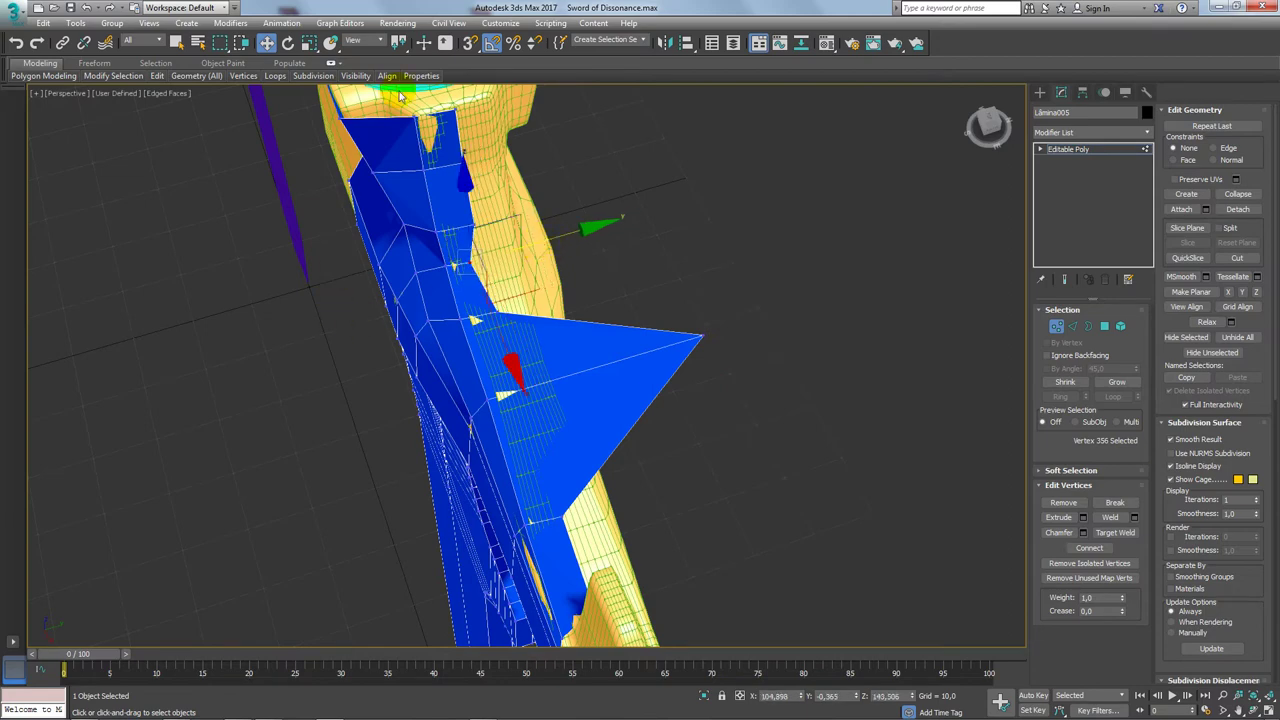
# Step: Make the edge strip planar in Z so the spike collapses against the yellow model
pyautogui.click(1072, 326)
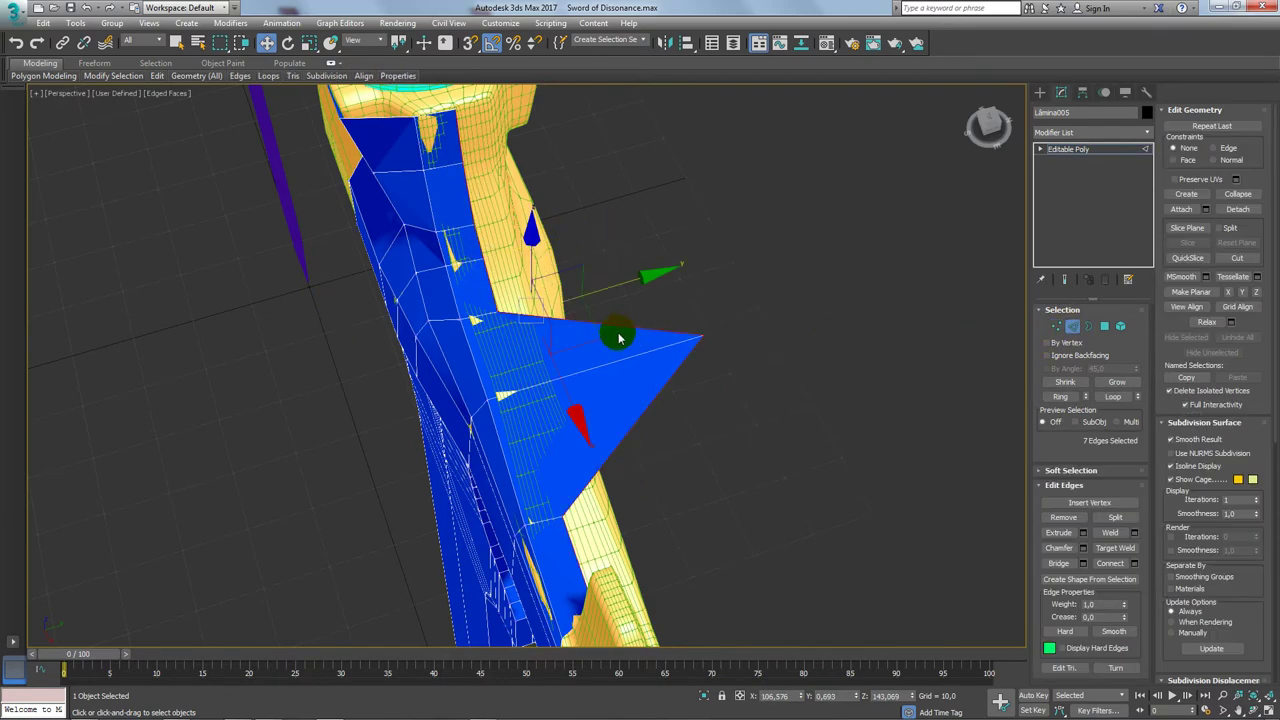
pyautogui.moveTo(685, 425); pyautogui.dragTo(695, 305, button='middle')
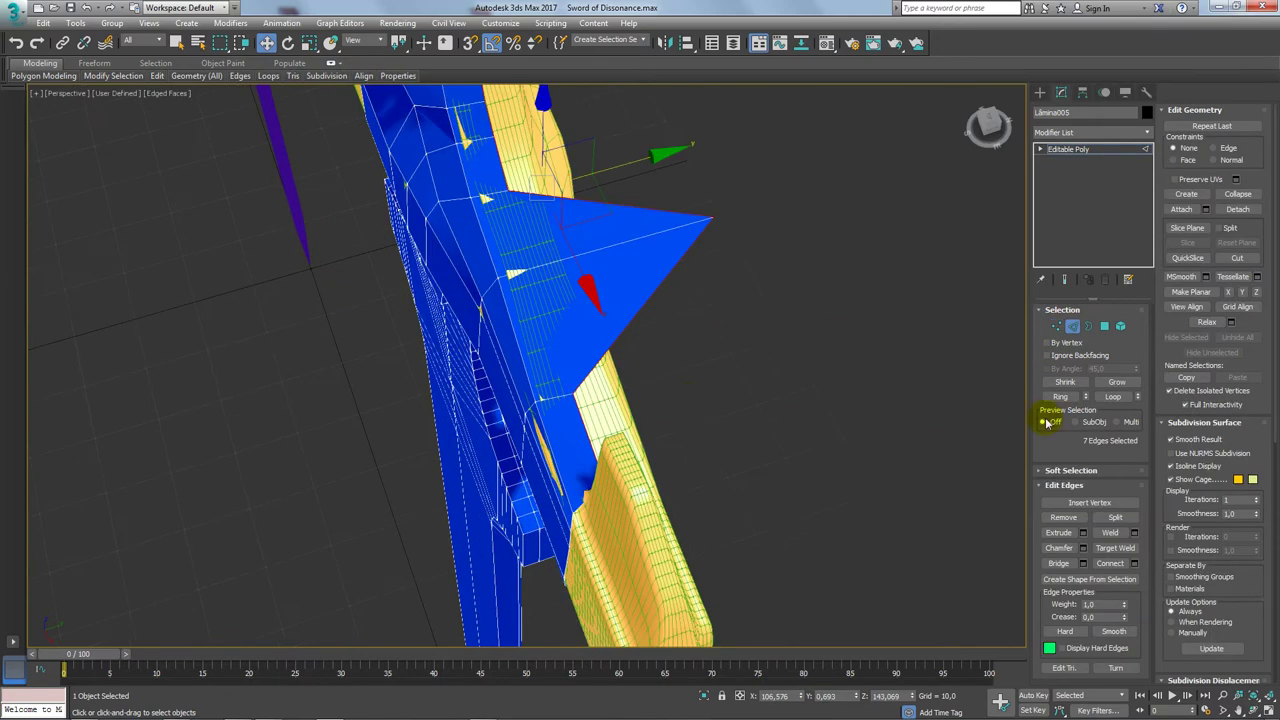
pyautogui.click(1230, 293)
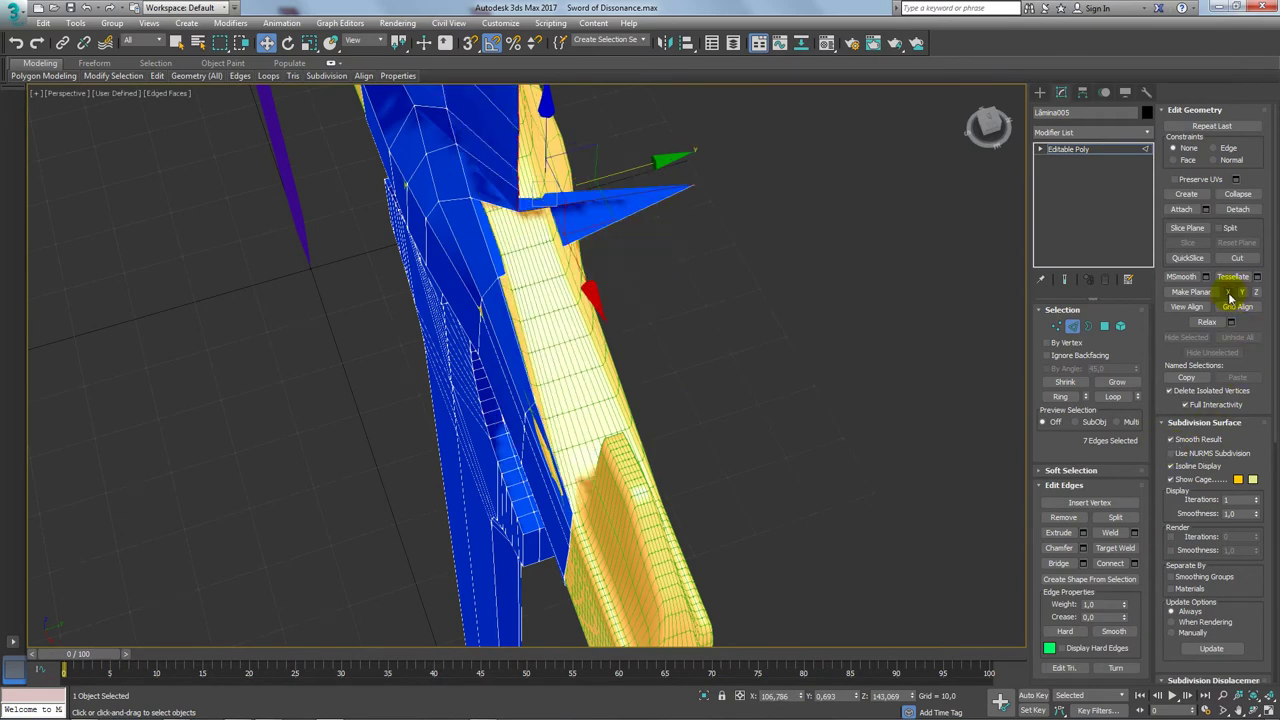
pyautogui.hotkey('ctrl', 'z')
pyautogui.click(1242, 293)
pyautogui.hotkey('ctrl', 'z')
pyautogui.click(1256, 293)
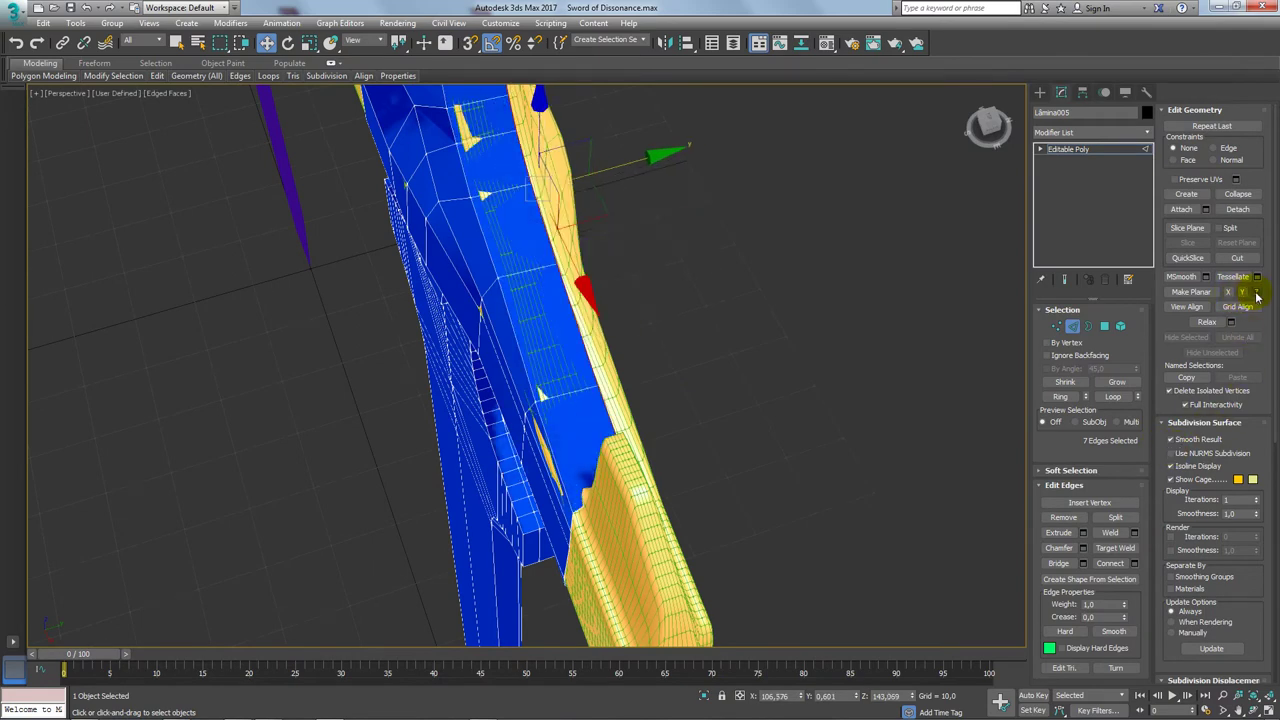
pyautogui.moveTo(629, 165)
pyautogui.mouseDown()
pyautogui.moveTo(643, 263)
pyautogui.moveTo(637, 223)
pyautogui.moveTo(623, 366)
pyautogui.moveTo(609, 380)
pyautogui.mouseUp()
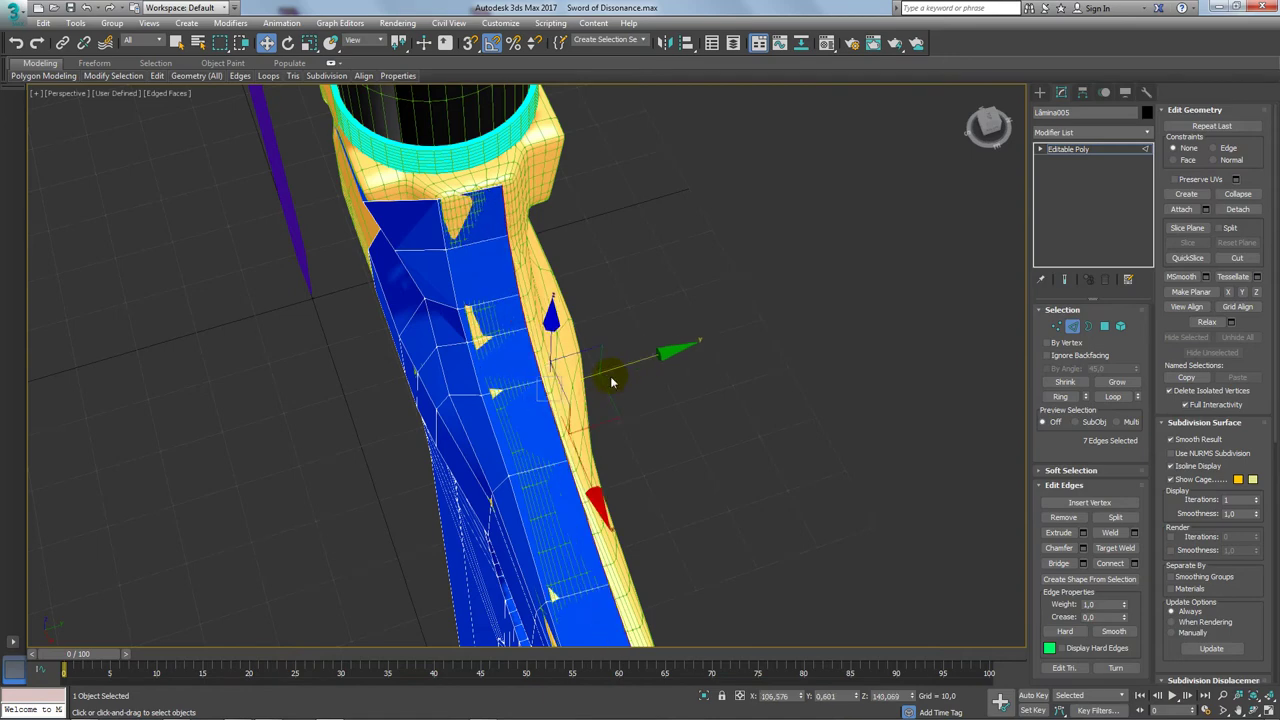
pyautogui.moveTo(609, 380)
pyautogui.keyDown('alt'); pyautogui.mouseDown(button='middle')
pyautogui.moveTo(643, 400)
pyautogui.moveTo(915, 211)
pyautogui.mouseUp(button='middle'); pyautogui.keyUp('alt')
# Step: Slide the blue mesh sideways twice, cancel both moves so it stays at Y 0.0, then return to Edge level
pyautogui.click(1062, 155)
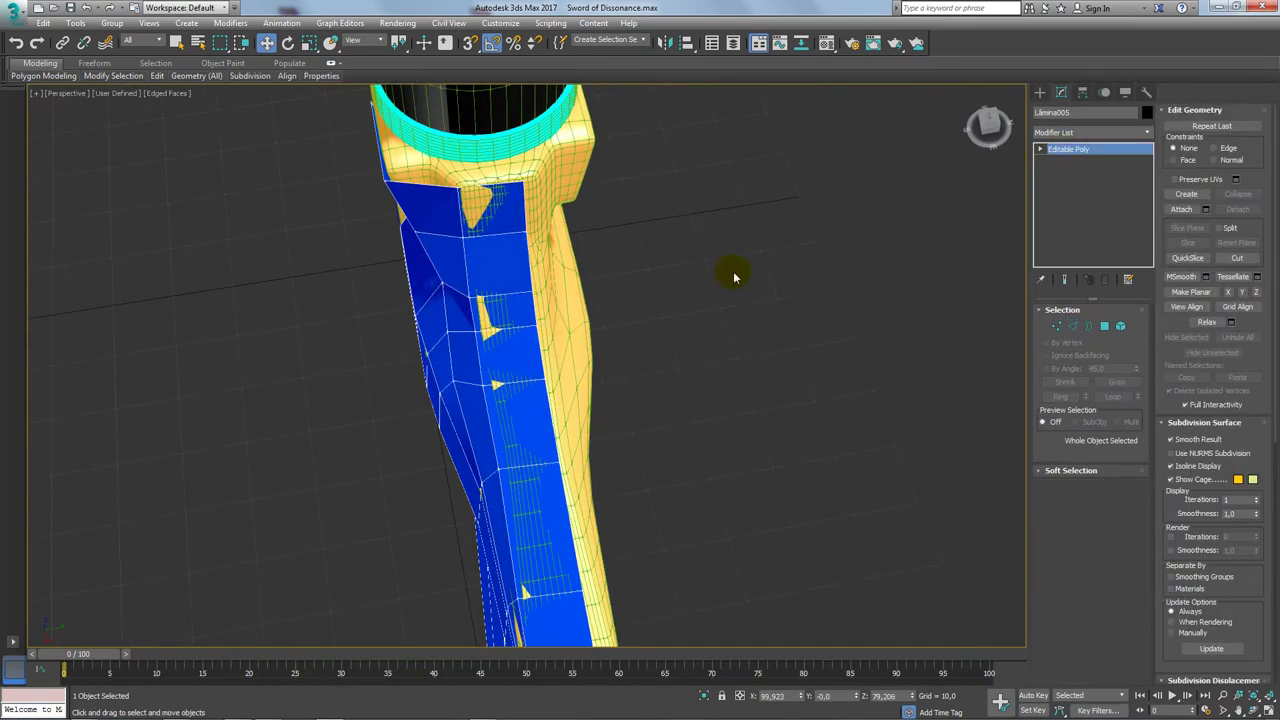
pyautogui.scroll(-5, 734, 274)
pyautogui.moveTo(709, 329)
pyautogui.keyDown('alt'); pyautogui.mouseDown(button='middle')
pyautogui.moveTo(749, 371)
pyautogui.moveTo(645, 353)
pyautogui.mouseUp(button='middle'); pyautogui.keyUp('alt')
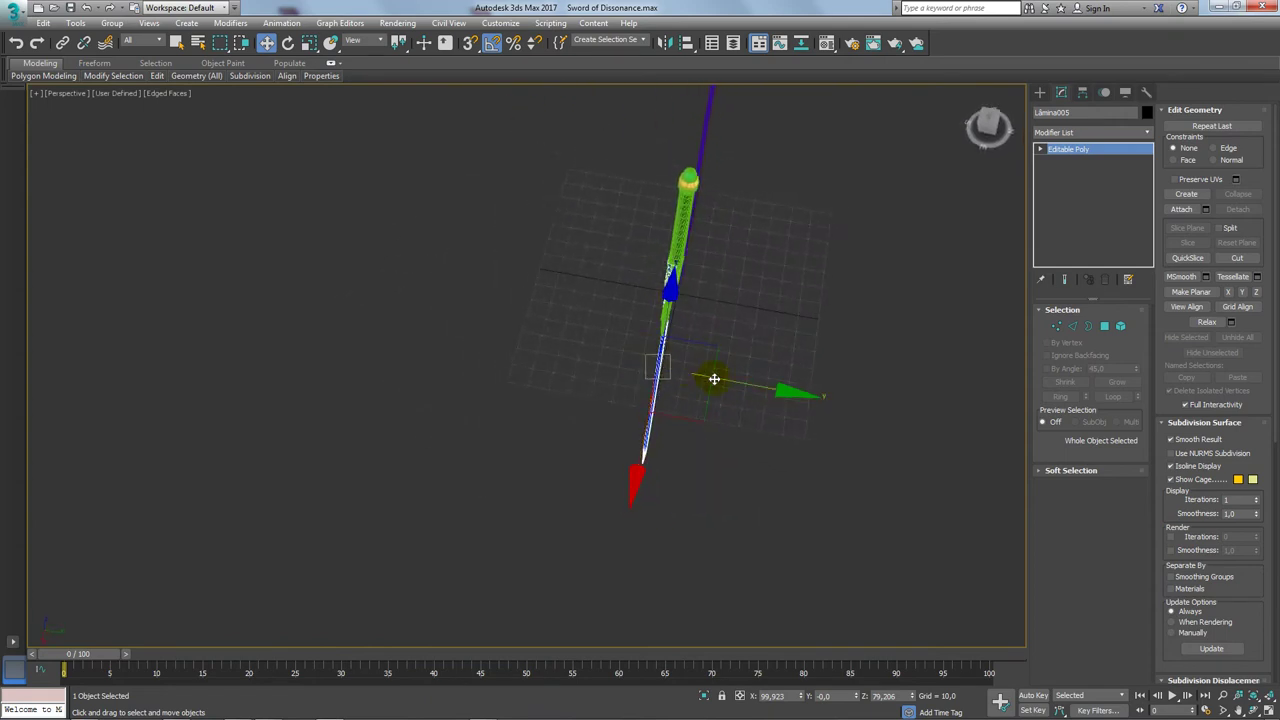
pyautogui.moveTo(714, 374)
pyautogui.keyDown('shift'); pyautogui.mouseDown()
pyautogui.moveTo(671, 379)
pyautogui.moveTo(743, 389)
pyautogui.moveTo(651, 380)
pyautogui.moveTo(757, 394)
pyautogui.moveTo(760, 580)
pyautogui.mouseUp(); pyautogui.keyUp('shift')
pyautogui.rightClick(760, 580)
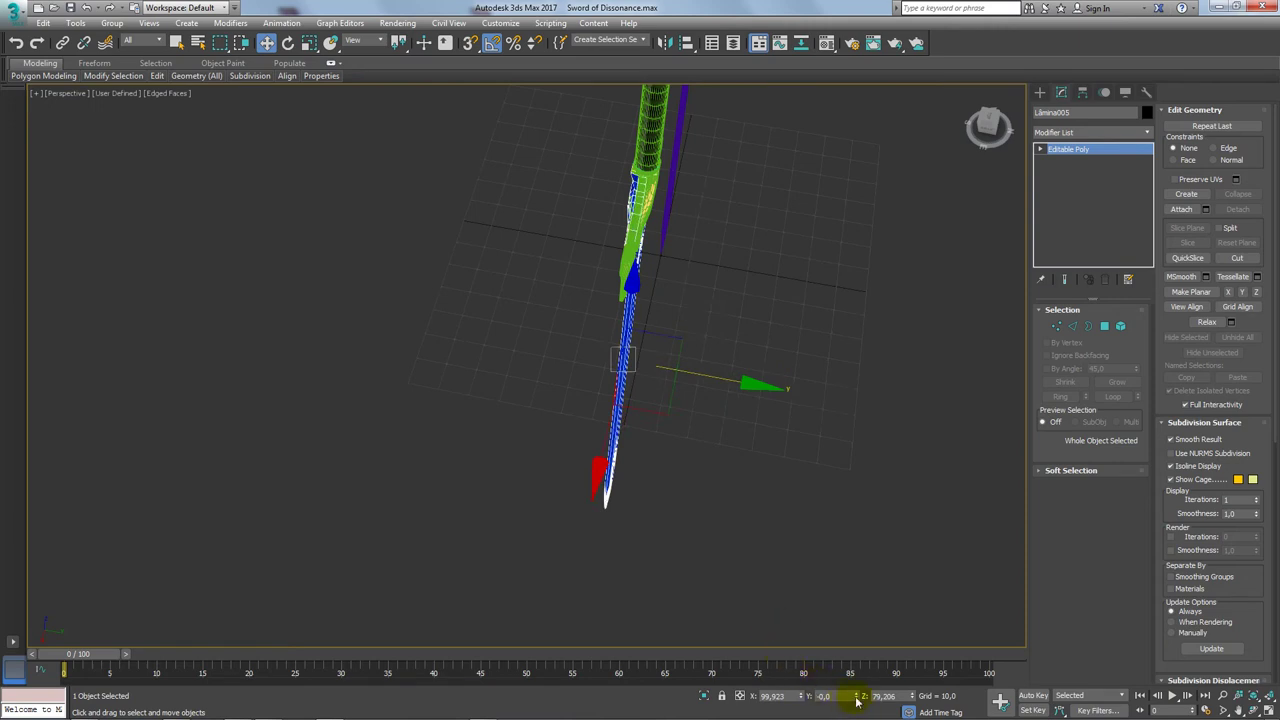
pyautogui.keyDown('alt'); pyautogui.moveTo(708, 509); pyautogui.dragTo(699, 399, button='middle'); pyautogui.keyUp('alt')
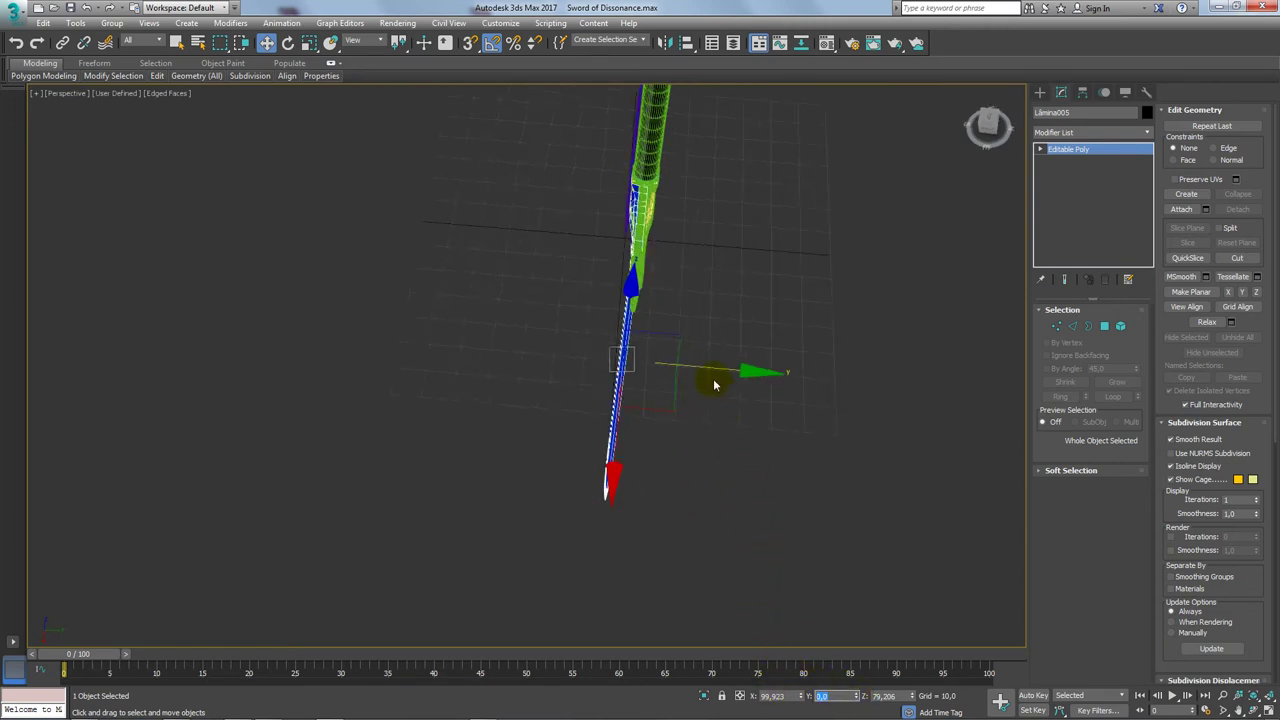
pyautogui.moveTo(693, 366); pyautogui.dragTo(775, 372)
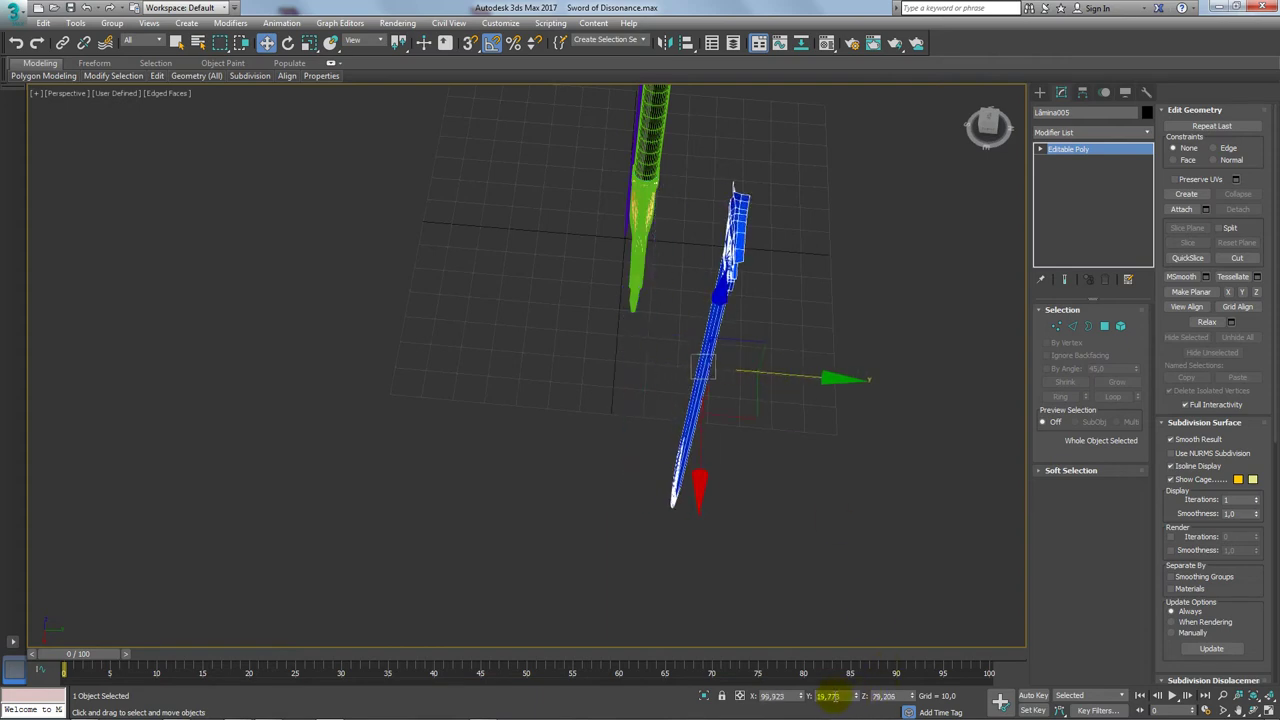
pyautogui.rightClick(856, 697)
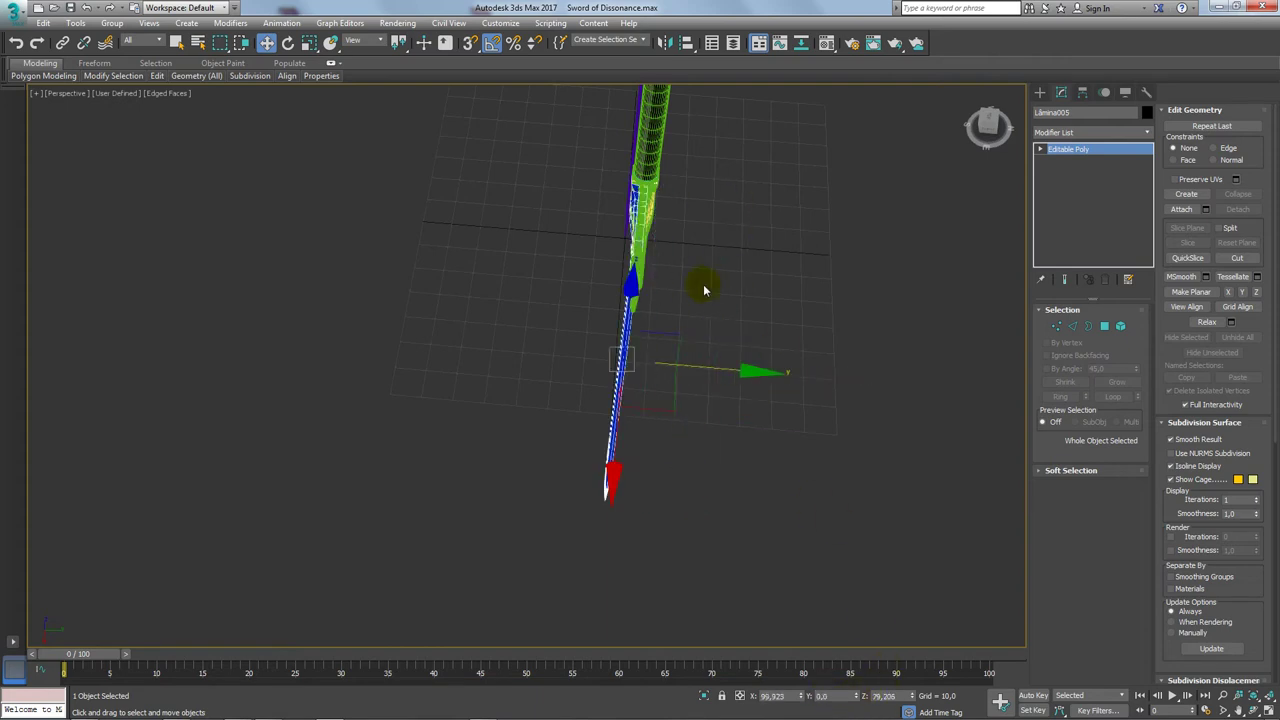
pyautogui.scroll(2, 704, 290)
pyautogui.scroll(5, 677, 309)
pyautogui.click(1081, 326)
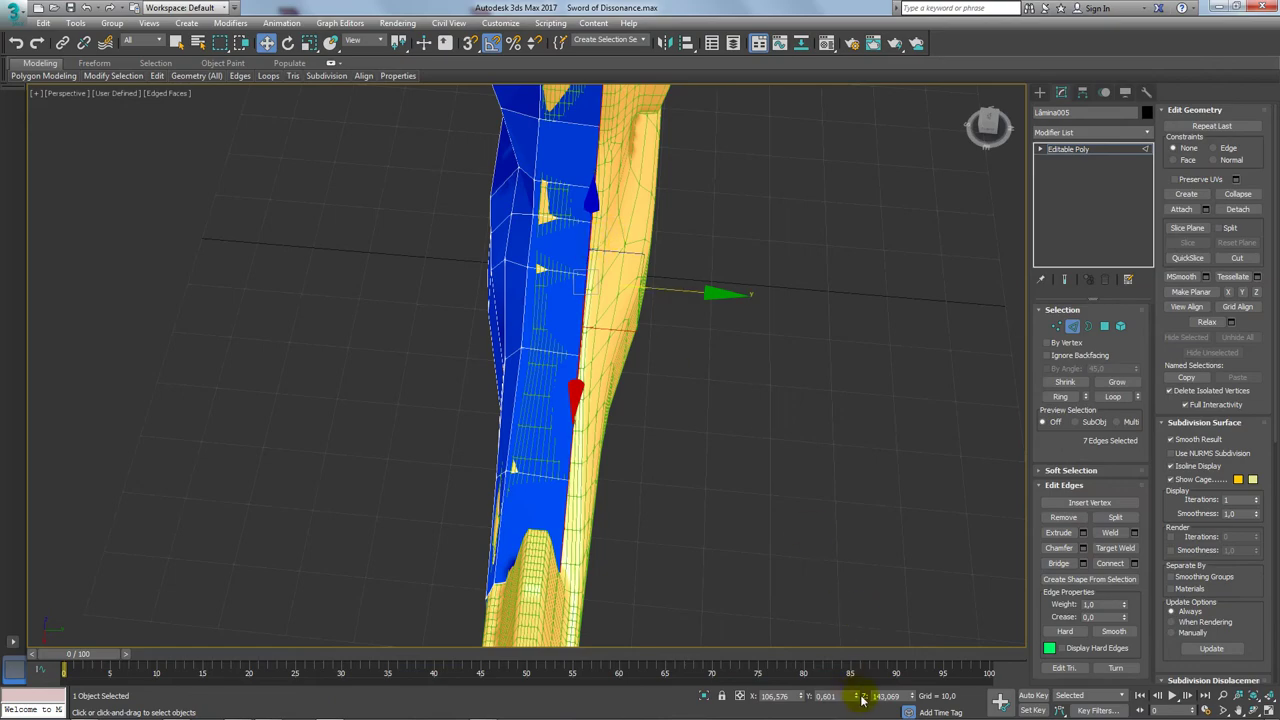
# Step: Exit Edge mode to the Editable Poly level and orbit in close on the blade and crossguard
pyautogui.keyDown('alt'); pyautogui.moveTo(700, 434); pyautogui.dragTo(527, 242, button='middle'); pyautogui.keyUp('alt')
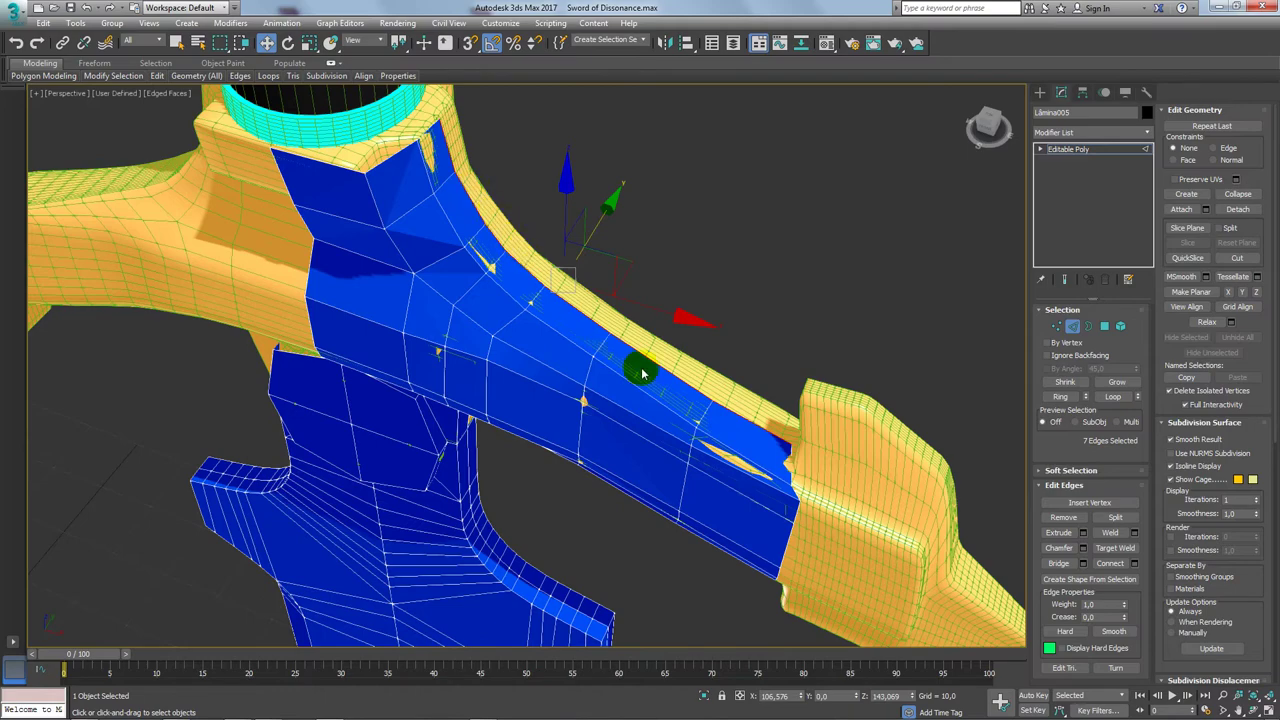
pyautogui.keyDown('alt'); pyautogui.moveTo(766, 434); pyautogui.dragTo(663, 423, button='middle'); pyautogui.keyUp('alt')
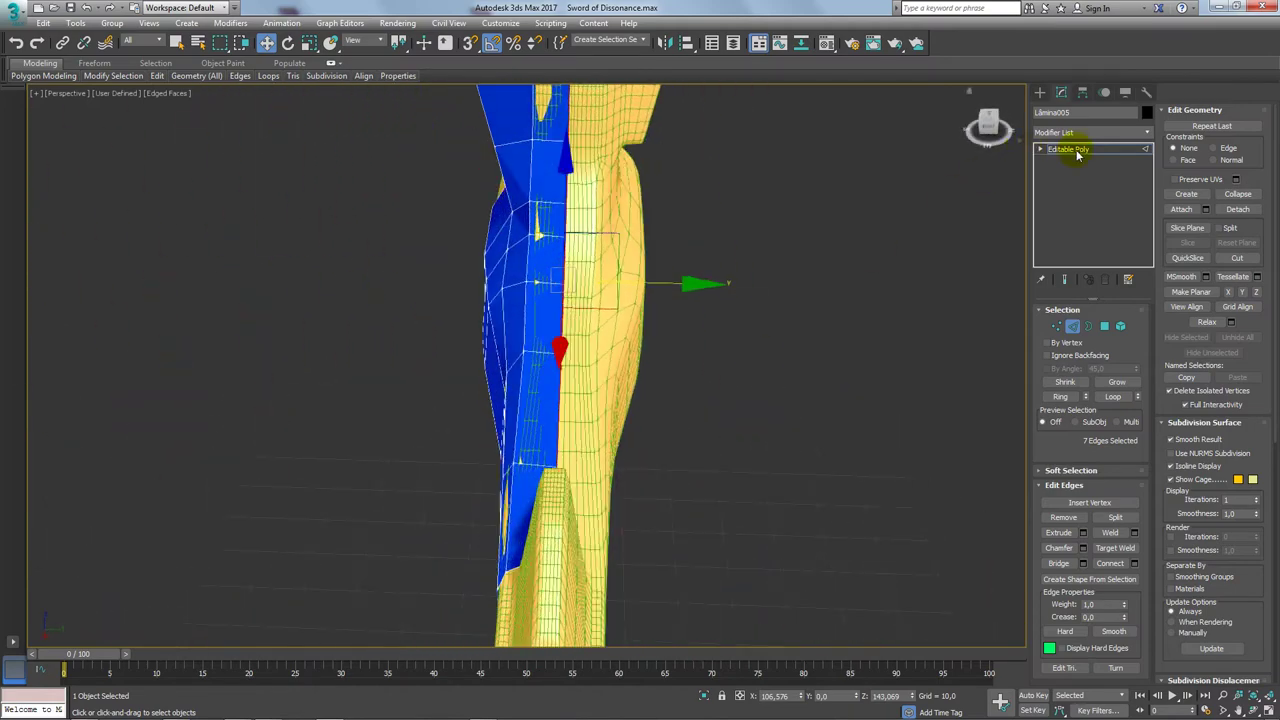
pyautogui.click(1075, 151)
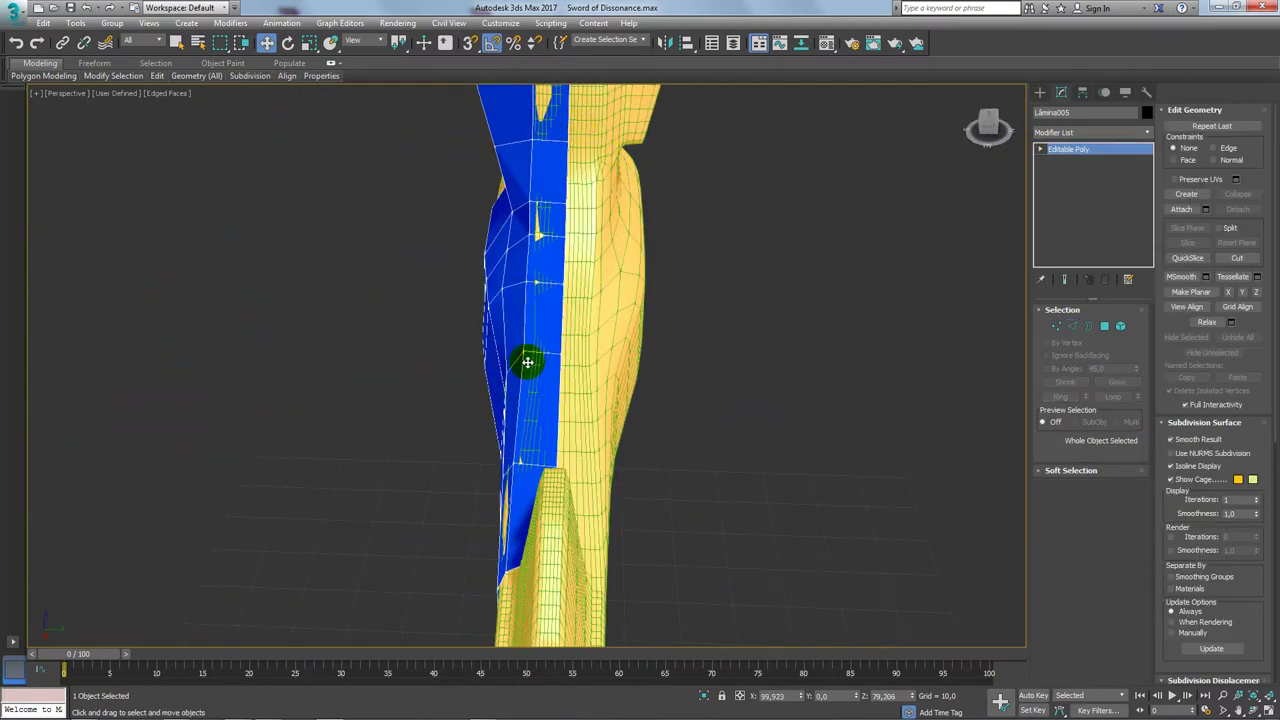
pyautogui.keyDown('alt'); pyautogui.moveTo(528, 362); pyautogui.dragTo(551, 363, button='middle'); pyautogui.keyUp('alt')
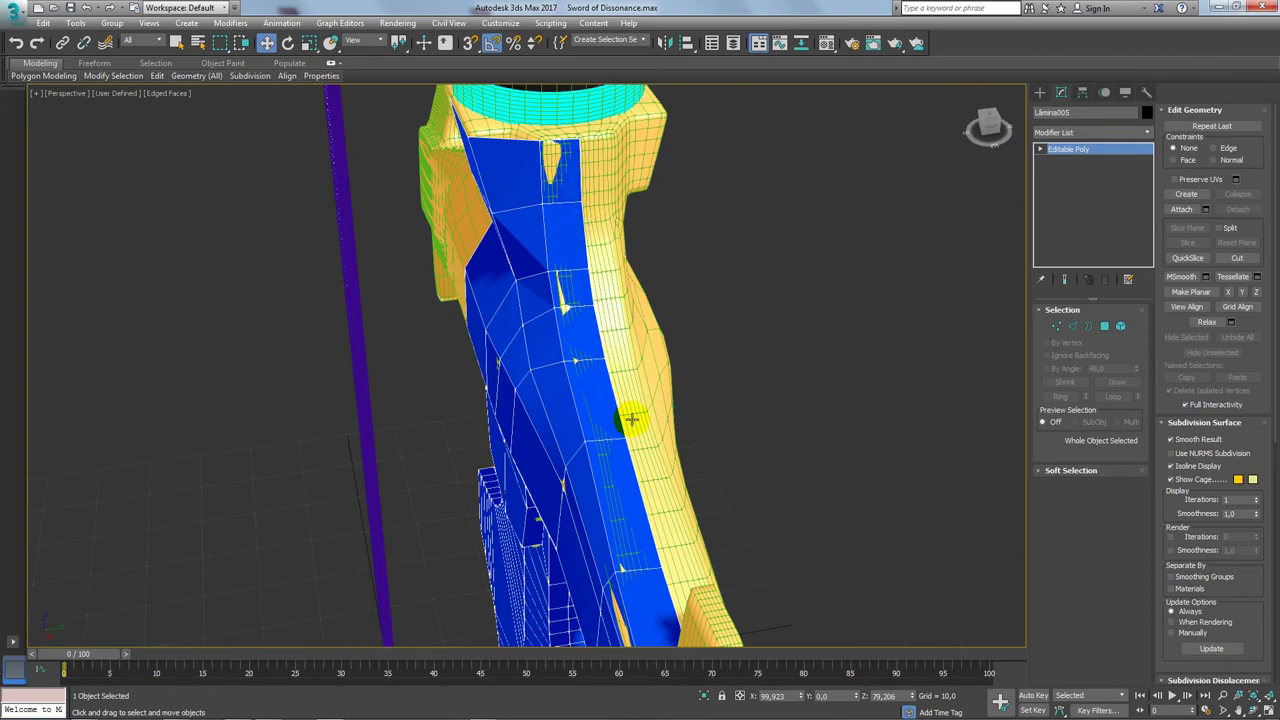
pyautogui.scroll(-5, 631, 420)
pyautogui.keyDown('alt'); pyautogui.moveTo(654, 434); pyautogui.dragTo(688, 347, button='middle'); pyautogui.keyUp('alt')
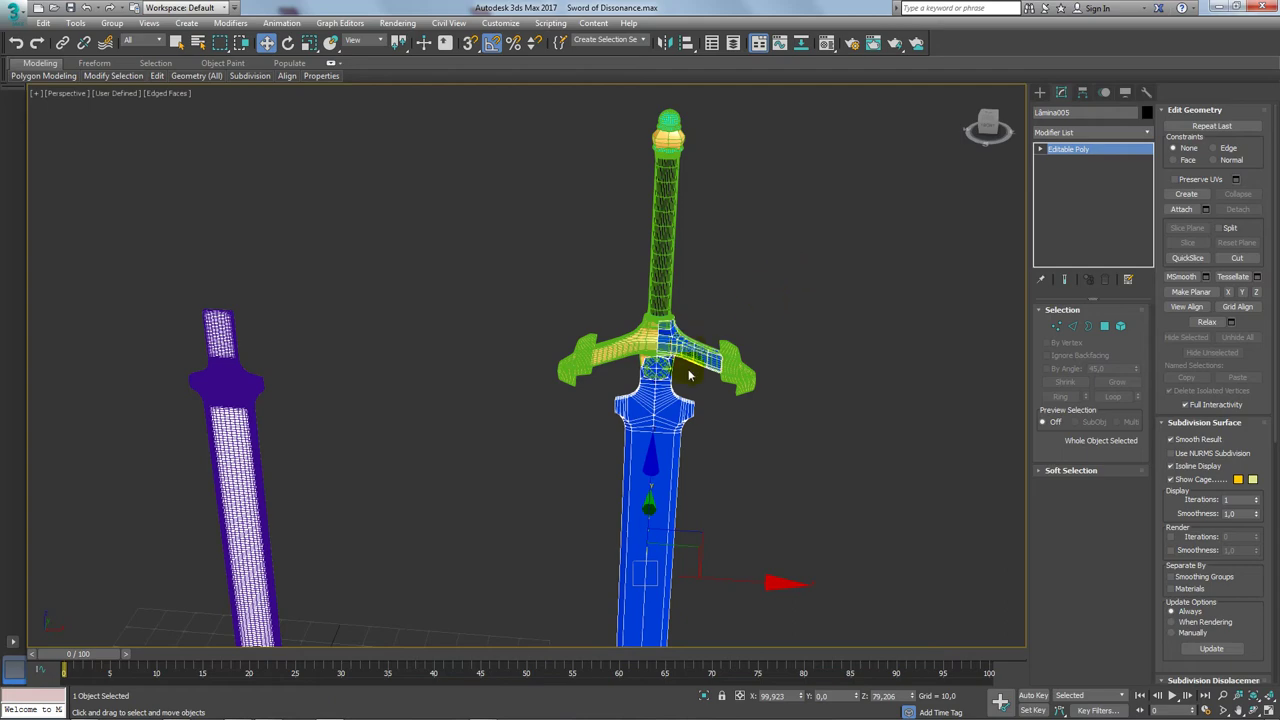
pyautogui.moveTo(689, 375)
pyautogui.keyDown('alt'); pyautogui.mouseDown(button='middle')
pyautogui.moveTo(665, 387)
pyautogui.moveTo(723, 400)
pyautogui.moveTo(760, 391)
pyautogui.moveTo(686, 386)
pyautogui.moveTo(789, 385)
pyautogui.moveTo(1000, 330)
pyautogui.mouseUp(button='middle'); pyautogui.keyUp('alt')
pyautogui.scroll(5, 665, 387)
# Step: Shift-drag the crossguard arm's end edges to extrude a new strip over the flared guard end
pyautogui.click(1067, 329)
pyautogui.scroll(3, 691, 343)
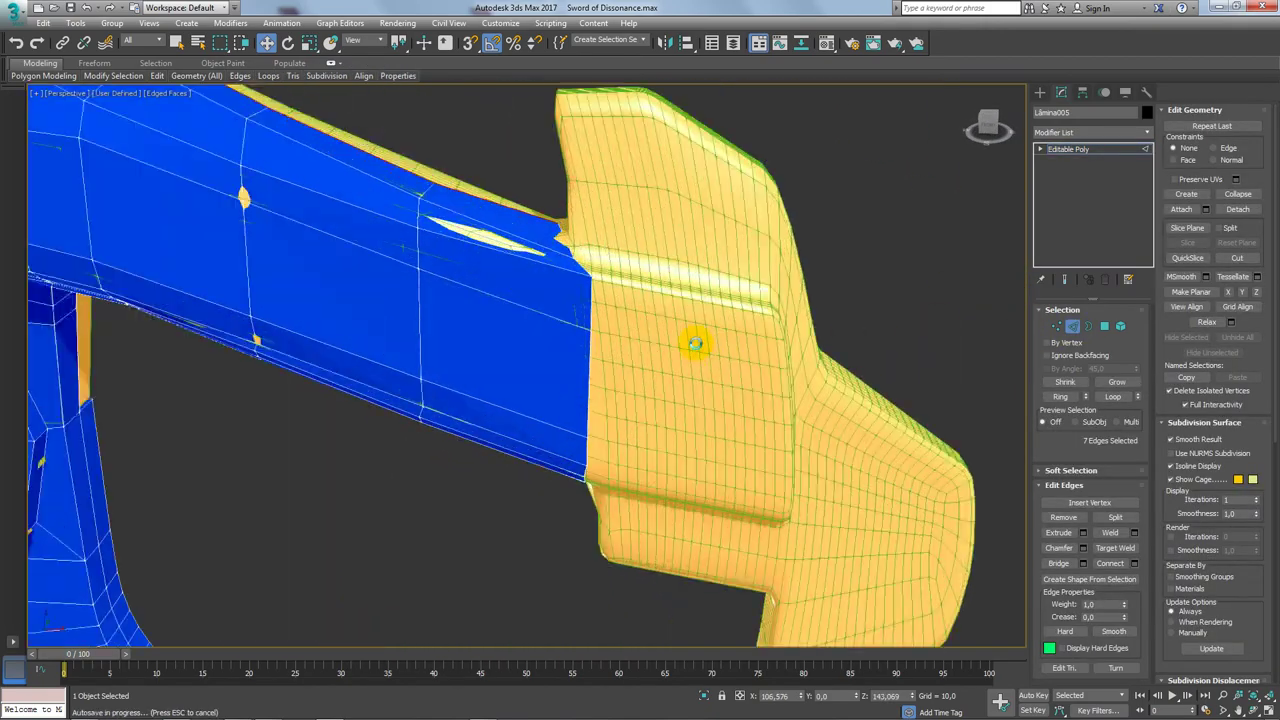
pyautogui.moveTo(580, 289)
pyautogui.keyDown('alt'); pyautogui.mouseDown(button='middle')
pyautogui.moveTo(677, 391)
pyautogui.moveTo(677, 363)
pyautogui.moveTo(645, 316)
pyautogui.mouseUp(button='middle'); pyautogui.keyUp('alt')
pyautogui.click(588, 349)
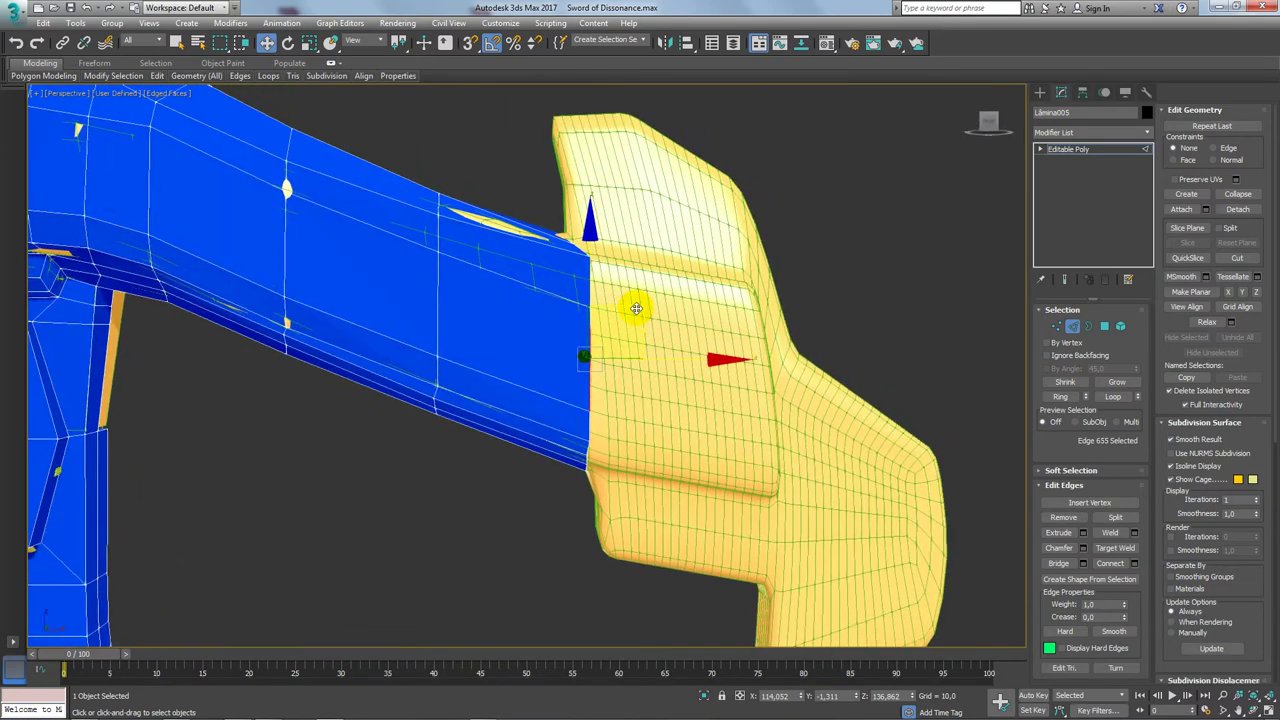
pyautogui.moveTo(636, 308)
pyautogui.mouseDown()
pyautogui.moveTo(766, 343)
pyautogui.moveTo(700, 294)
pyautogui.moveTo(597, 288)
pyautogui.moveTo(803, 306)
pyautogui.moveTo(846, 349)
pyautogui.moveTo(836, 372)
pyautogui.mouseUp()
pyautogui.keyDown('ctrl'); pyautogui.click(597, 288); pyautogui.keyUp('ctrl')
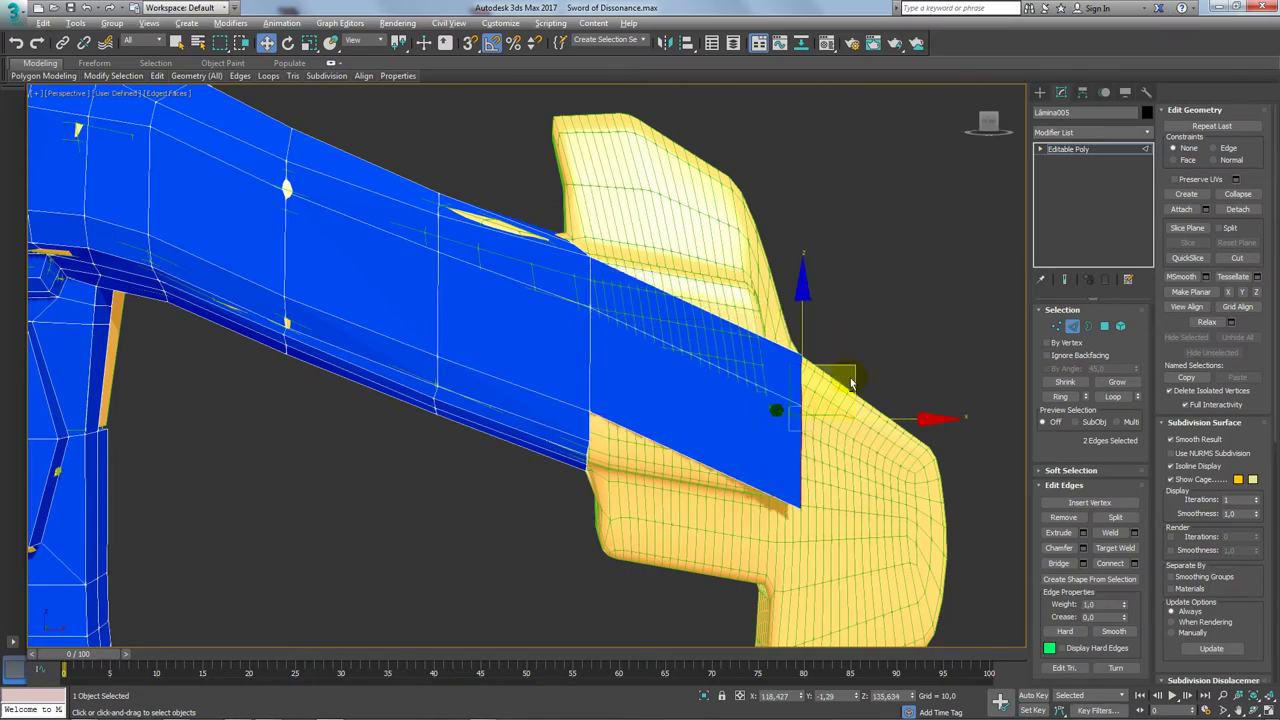
pyautogui.moveTo(836, 372)
pyautogui.keyDown('alt'); pyautogui.mouseDown(button='middle')
pyautogui.moveTo(784, 415)
pyautogui.moveTo(831, 409)
pyautogui.moveTo(866, 479)
pyautogui.mouseUp(button='middle'); pyautogui.keyUp('alt')
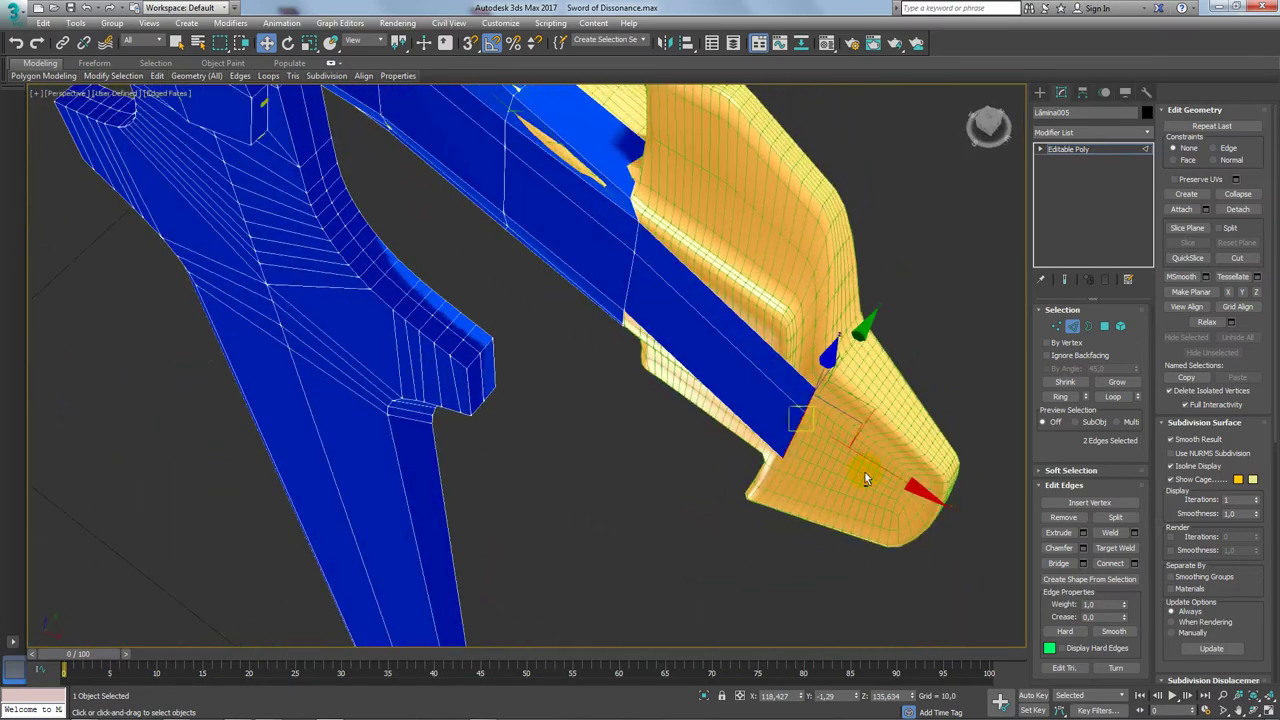
pyautogui.keyDown('alt'); pyautogui.moveTo(837, 420); pyautogui.dragTo(853, 358, button='middle'); pyautogui.keyUp('alt')
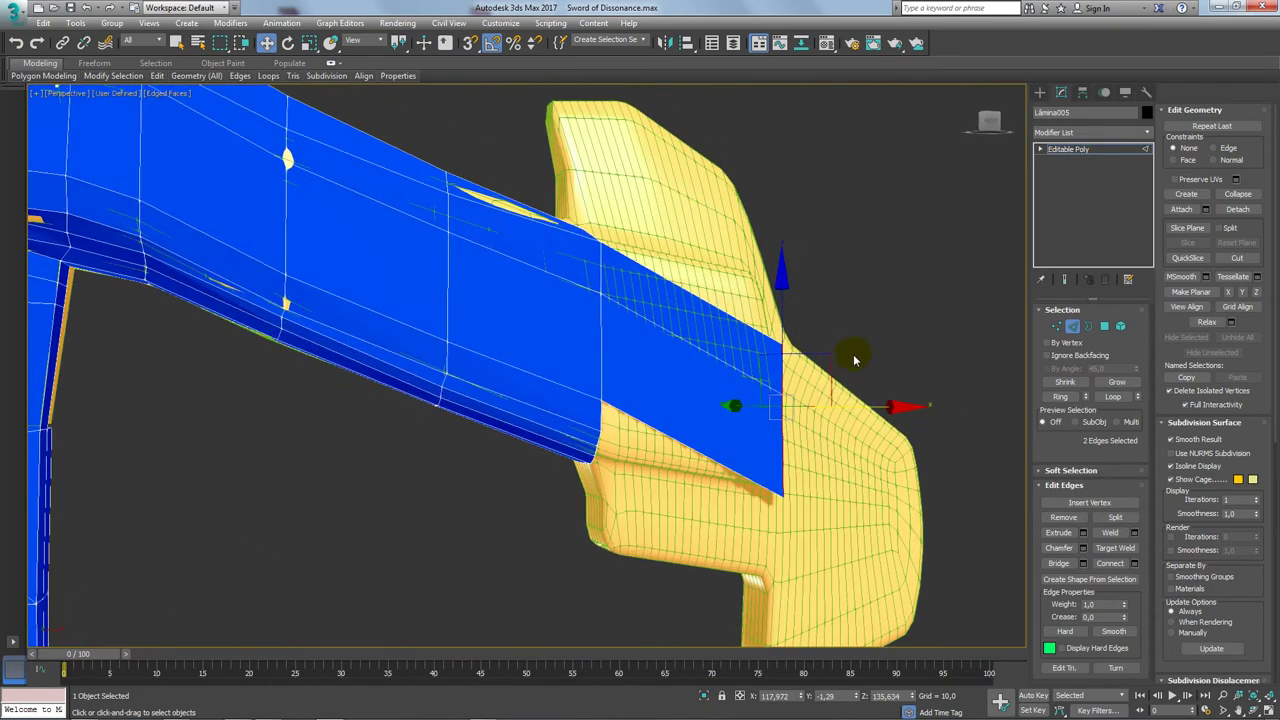
pyautogui.moveTo(828, 353)
pyautogui.mouseDown()
pyautogui.moveTo(823, 331)
pyautogui.moveTo(823, 369)
pyautogui.mouseUp()
pyautogui.keyDown('alt'); pyautogui.moveTo(823, 369); pyautogui.dragTo(815, 352, button='middle'); pyautogui.keyUp('alt')
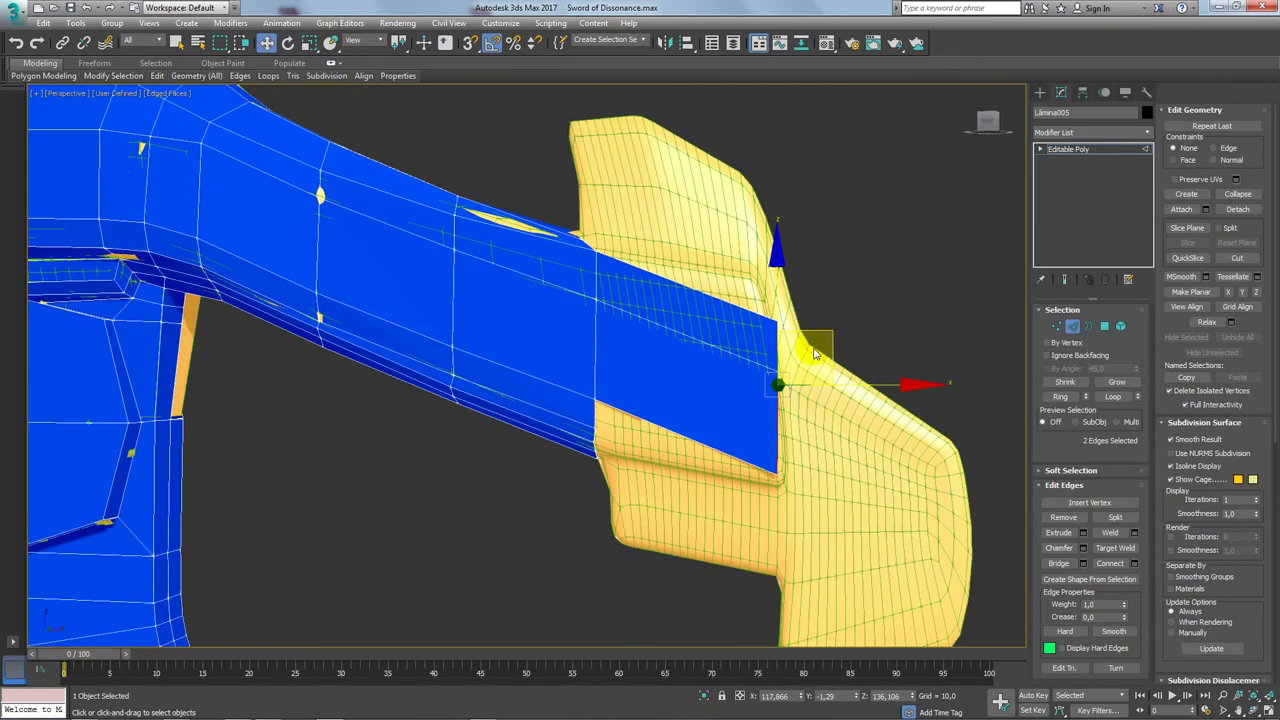
pyautogui.moveTo(832, 328); pyautogui.dragTo(848, 302)
# Step: Move the new strip's corner vertices outward to fit the guard end
pyautogui.click(1056, 326)
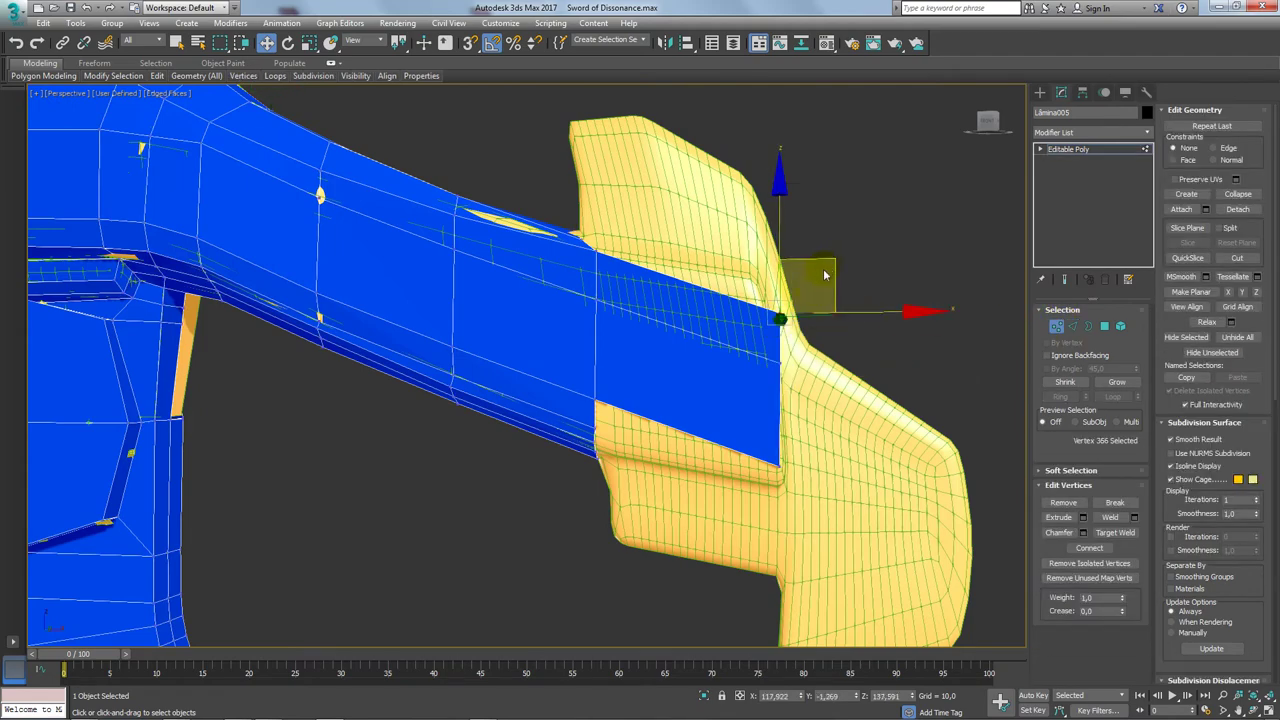
pyautogui.click(775, 365)
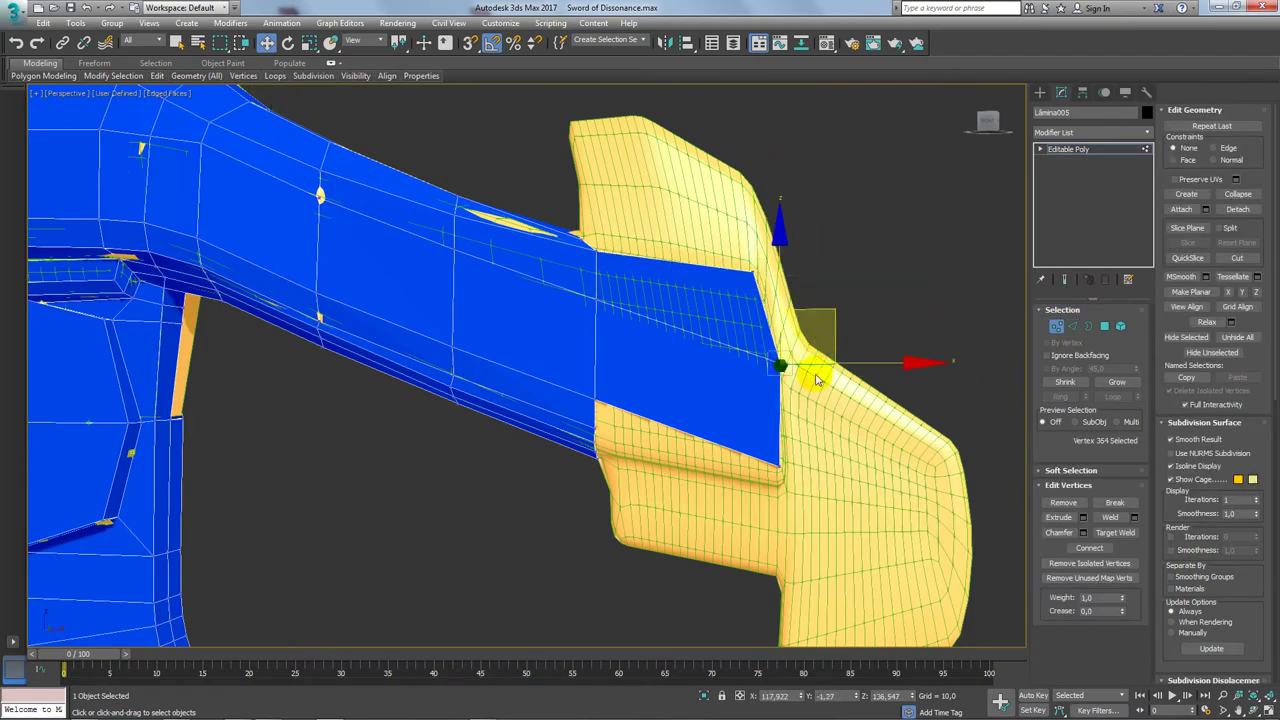
pyautogui.moveTo(820, 366)
pyautogui.keyDown('alt'); pyautogui.mouseDown(button='middle')
pyautogui.moveTo(737, 449)
pyautogui.moveTo(823, 474)
pyautogui.mouseUp(button='middle'); pyautogui.keyUp('alt')
pyautogui.click(783, 449)
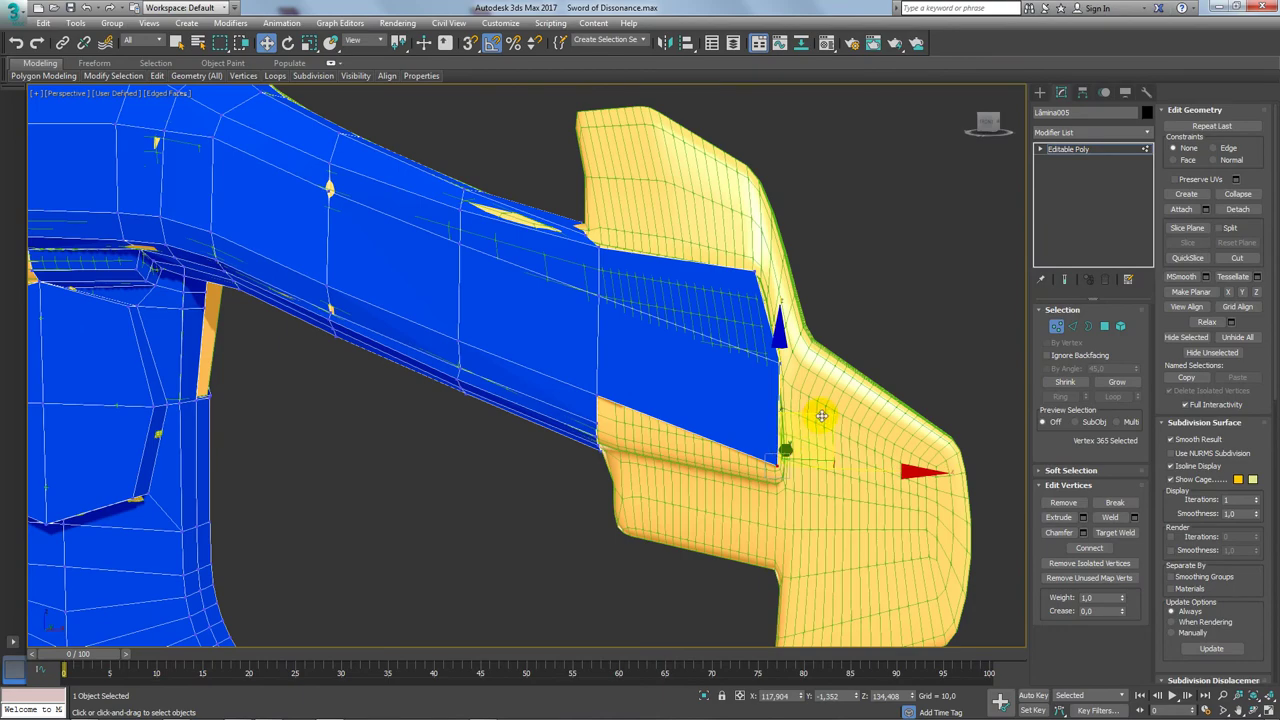
pyautogui.moveTo(823, 427)
pyautogui.keyDown('alt'); pyautogui.mouseDown(button='middle')
pyautogui.moveTo(791, 449)
pyautogui.moveTo(817, 429)
pyautogui.mouseUp(button='middle'); pyautogui.keyUp('alt')
pyautogui.moveTo(817, 429); pyautogui.dragTo(828, 362)
# Step: Extend a strip from the arm's lower edges and Bridge it to the opposite edge, filling the yellow gap
pyautogui.click(1073, 327)
pyautogui.moveTo(600, 430)
pyautogui.keyDown('alt'); pyautogui.mouseDown(button='middle')
pyautogui.moveTo(614, 423)
pyautogui.moveTo(606, 443)
pyautogui.moveTo(594, 426)
pyautogui.mouseUp(button='middle'); pyautogui.keyUp('alt')
pyautogui.click(590, 424)
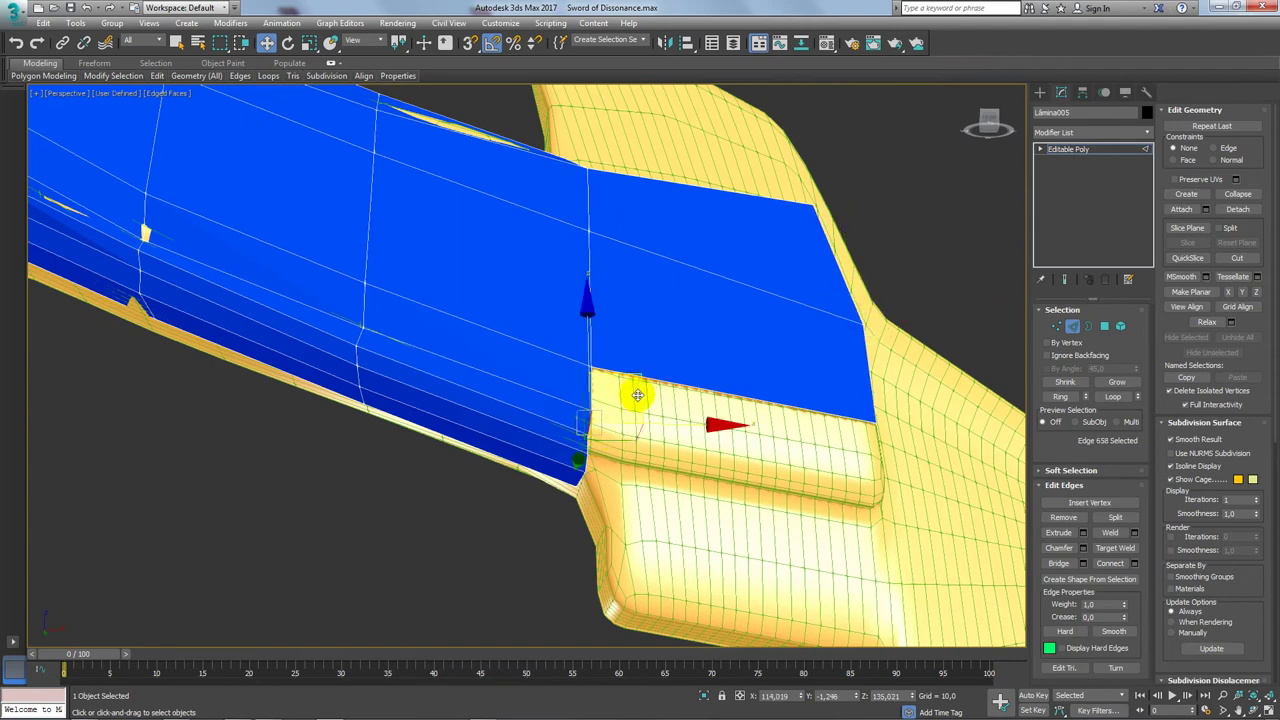
pyautogui.keyDown('ctrl'); pyautogui.click(582, 452); pyautogui.keyUp('ctrl')
pyautogui.keyDown('alt'); pyautogui.moveTo(633, 449); pyautogui.dragTo(654, 429, button='middle'); pyautogui.keyUp('alt')
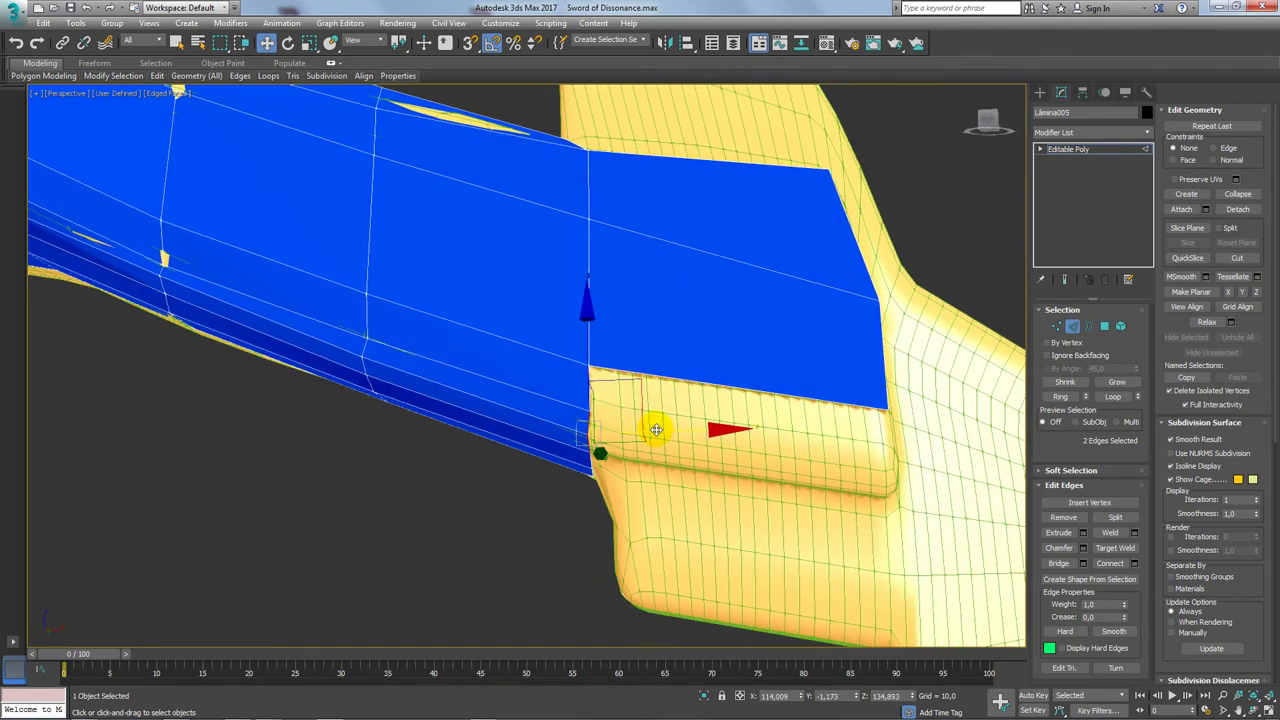
pyautogui.moveTo(634, 386)
pyautogui.keyDown('shift'); pyautogui.mouseDown()
pyautogui.moveTo(703, 409)
pyautogui.moveTo(937, 437)
pyautogui.mouseUp(); pyautogui.keyUp('shift')
pyautogui.keyDown('ctrl'); pyautogui.click(829, 400); pyautogui.keyUp('ctrl')
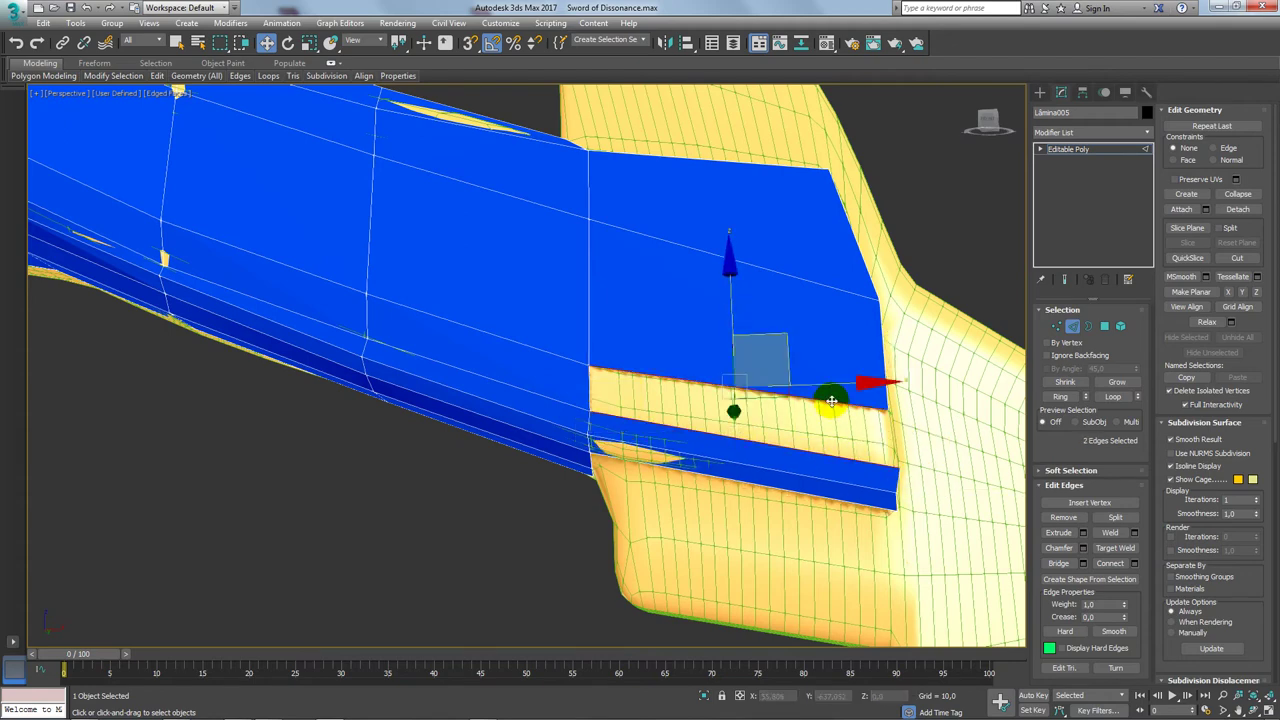
pyautogui.click(1058, 563)
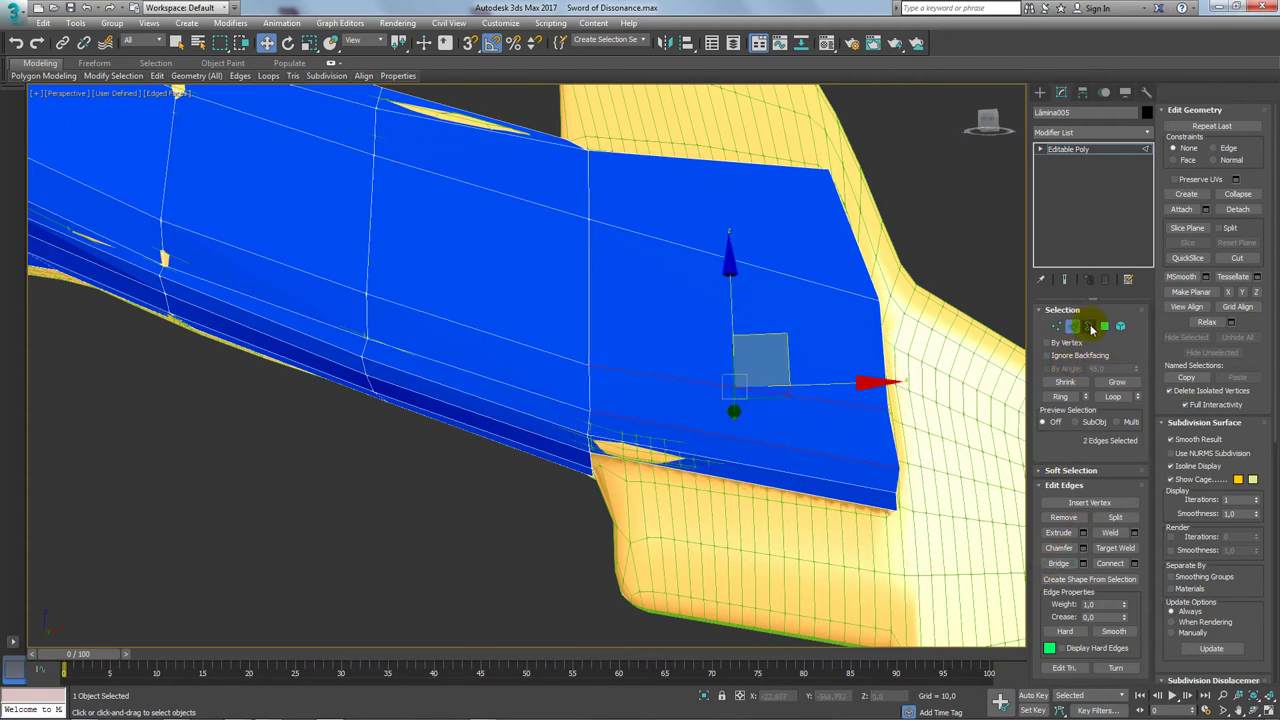
# Step: Move the crossguard-base edge so it fits the crossguard surface
pyautogui.click(709, 457)
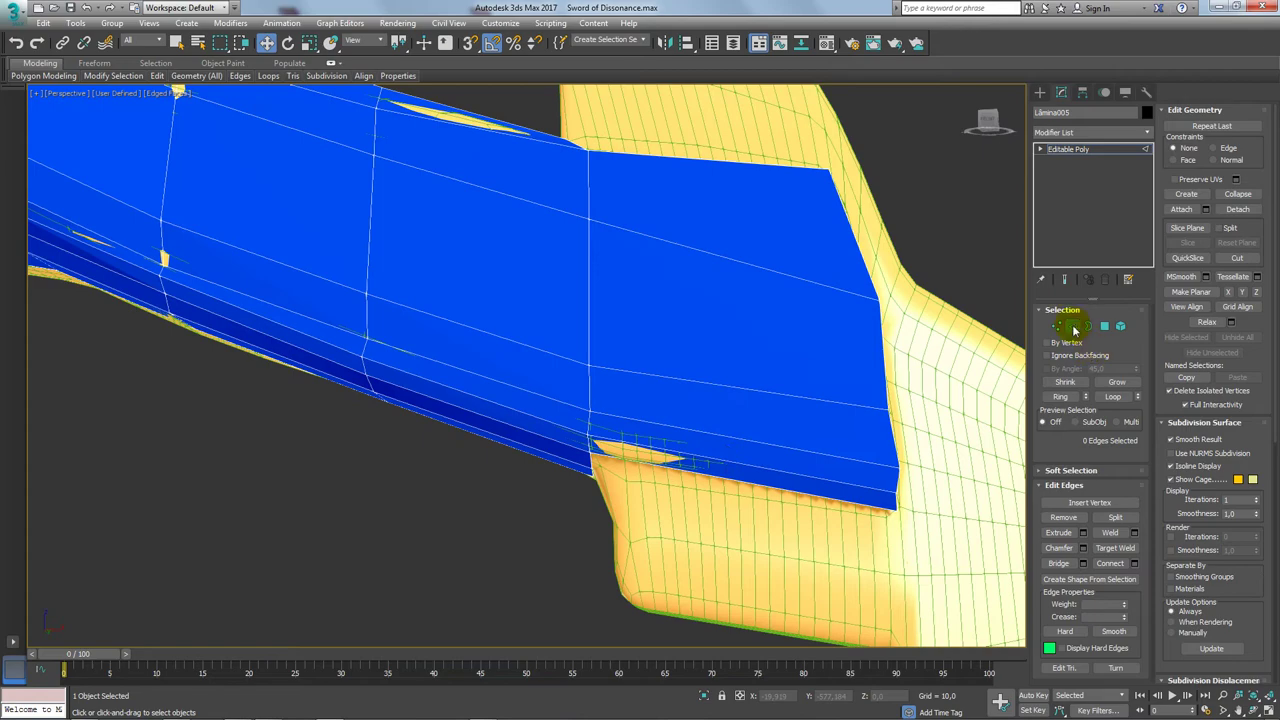
pyautogui.click(587, 439)
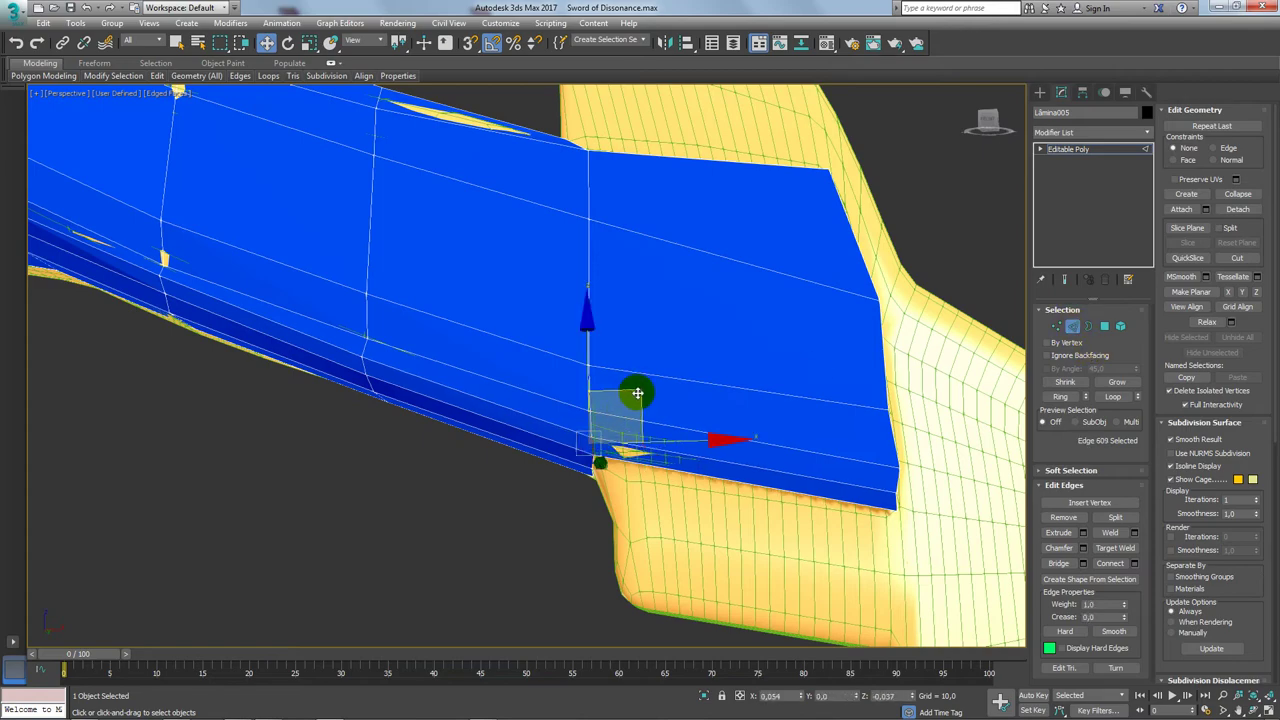
pyautogui.moveTo(634, 393)
pyautogui.keyDown('alt'); pyautogui.mouseDown(button='middle')
pyautogui.moveTo(677, 477)
pyautogui.moveTo(700, 428)
pyautogui.moveTo(714, 463)
pyautogui.mouseUp(button='middle'); pyautogui.keyUp('alt')
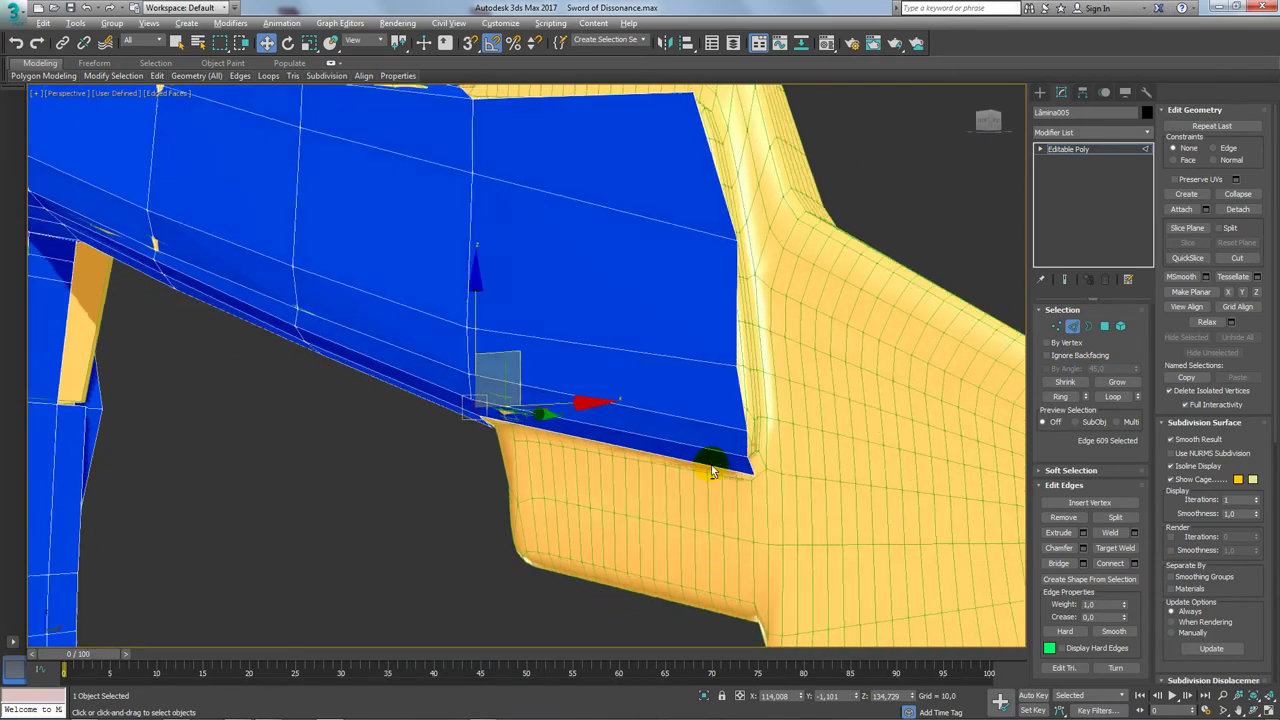
pyautogui.moveTo(690, 420)
pyautogui.keyDown('alt'); pyautogui.mouseDown(button='middle')
pyautogui.moveTo(723, 400)
pyautogui.moveTo(500, 437)
pyautogui.moveTo(676, 289)
pyautogui.moveTo(609, 189)
pyautogui.moveTo(568, 403)
pyautogui.moveTo(600, 434)
pyautogui.moveTo(543, 414)
pyautogui.moveTo(605, 438)
pyautogui.moveTo(492, 448)
pyautogui.moveTo(590, 416)
pyautogui.mouseUp(button='middle'); pyautogui.keyUp('alt')
pyautogui.click(565, 392)
pyautogui.moveTo(579, 416); pyautogui.dragTo(596, 403)
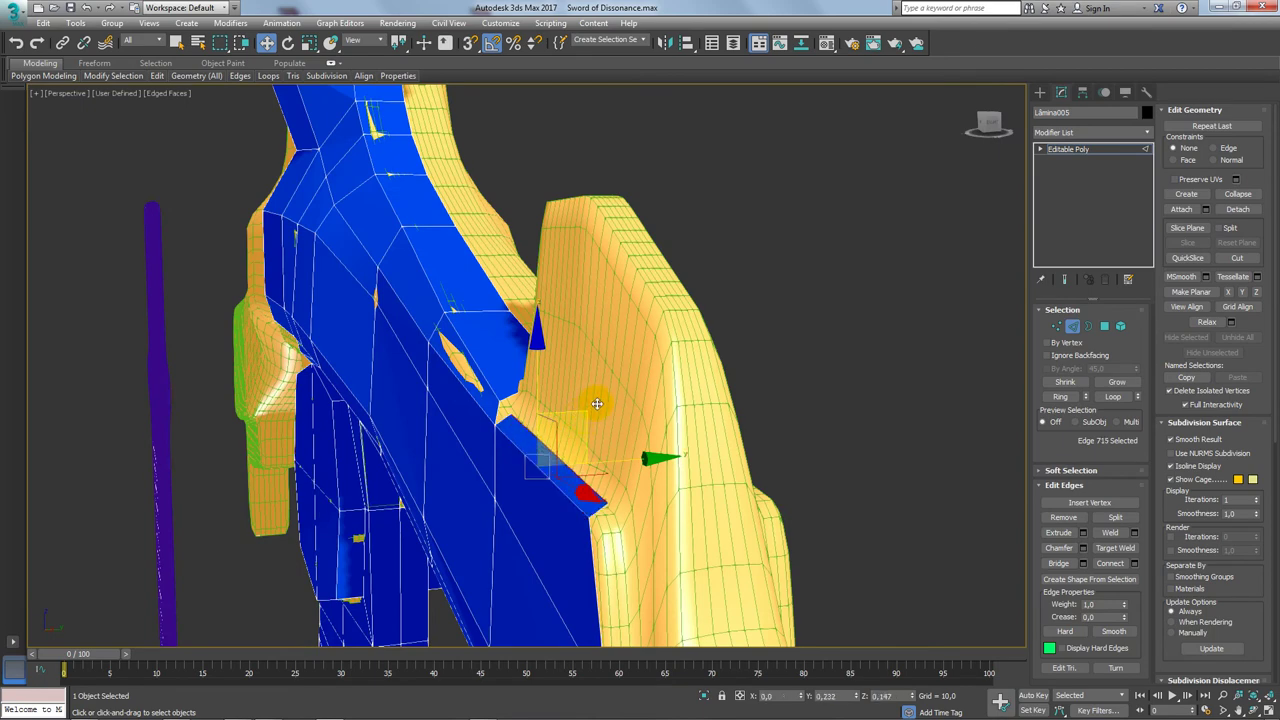
pyautogui.keyDown('alt'); pyautogui.moveTo(609, 399); pyautogui.dragTo(600, 410, button='middle'); pyautogui.keyUp('alt')
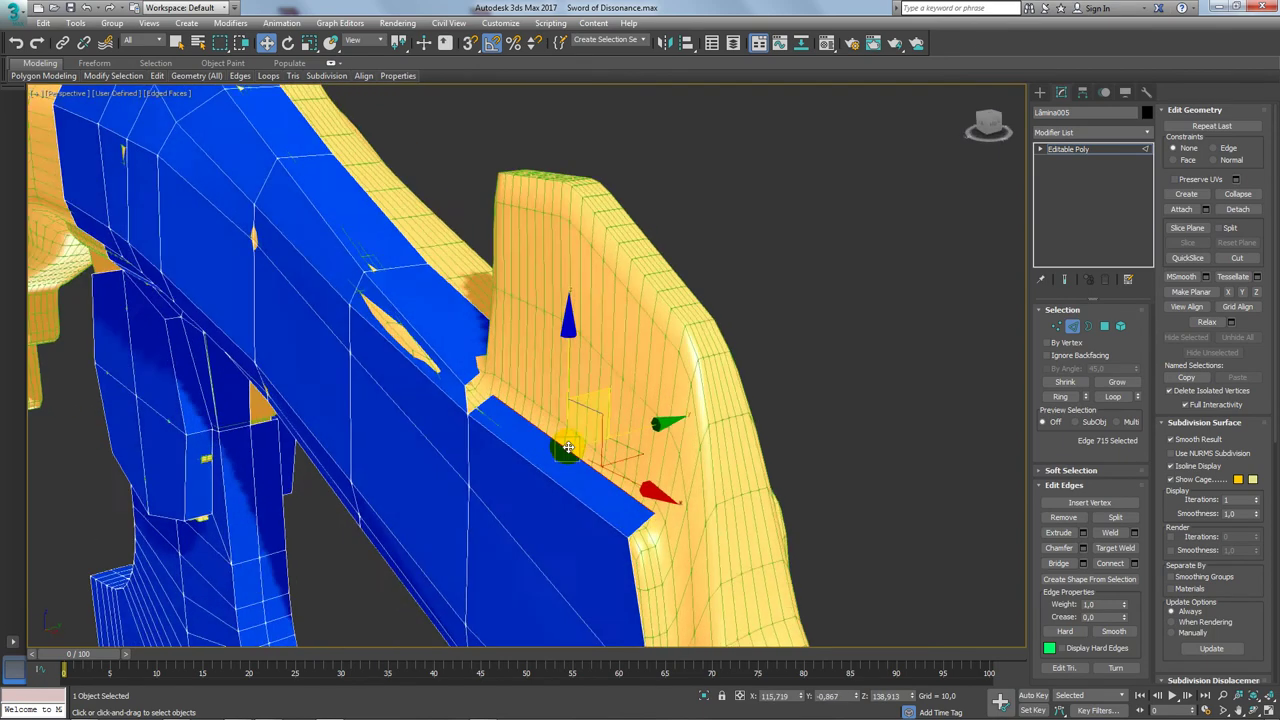
pyautogui.scroll(3, 600, 410)
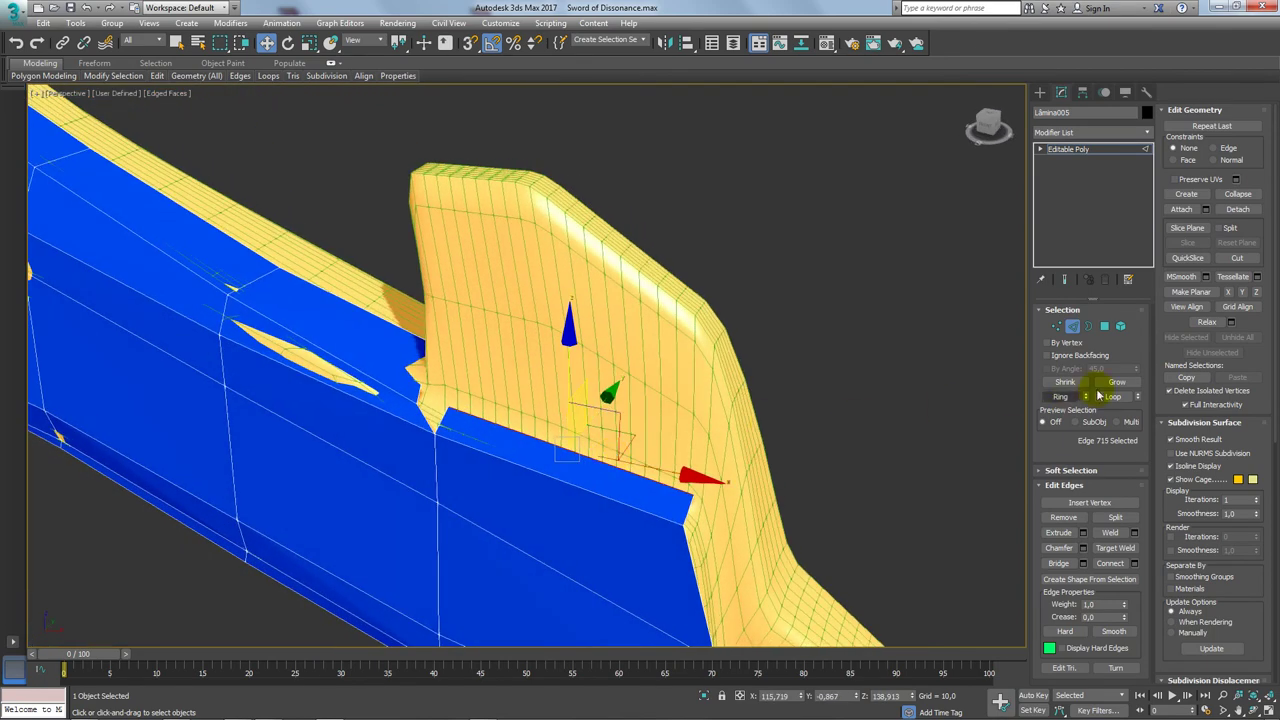
# Step: Target Weld the stray corner vertex onto its neighbour
pyautogui.click(1113, 548)
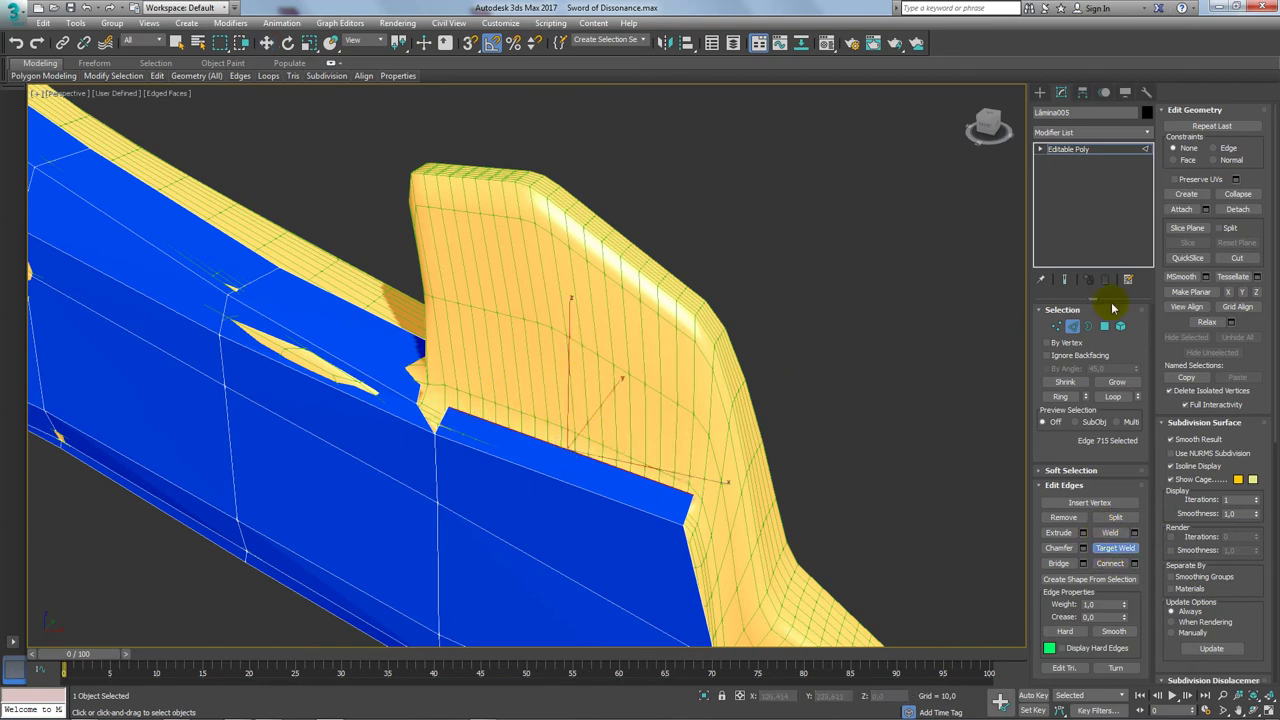
pyautogui.click(1062, 327)
pyautogui.click(1110, 532)
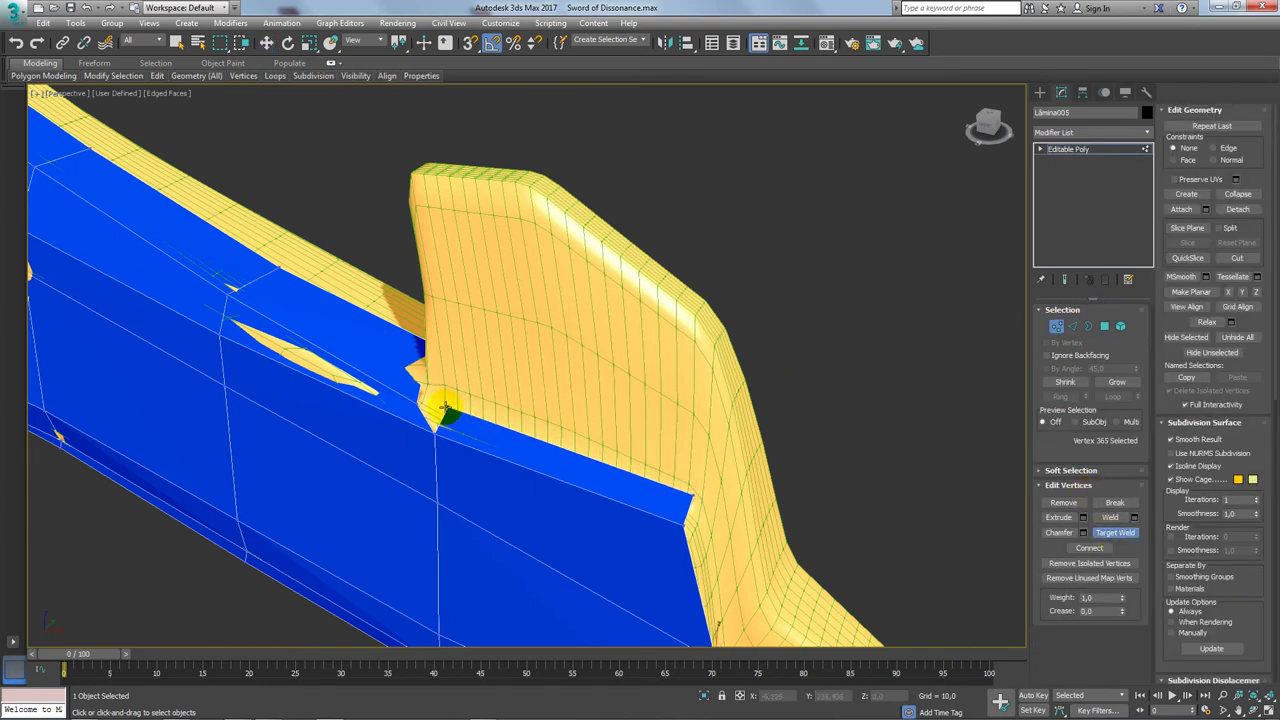
pyautogui.click(428, 410)
pyautogui.keyDown('alt'); pyautogui.moveTo(428, 410); pyautogui.dragTo(480, 417, button='middle'); pyautogui.keyUp('alt')
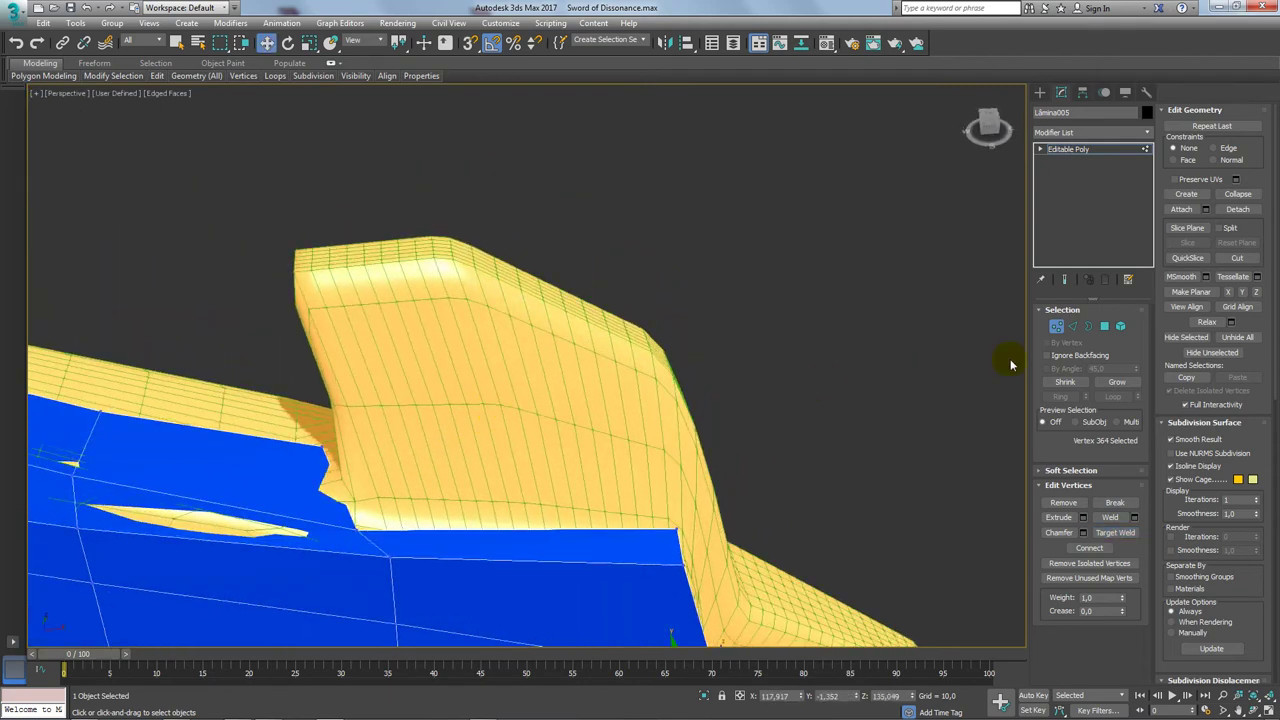
pyautogui.click(1077, 326)
# Step: Shift-drag the two prong base edges up along Z to extrude a new face over the prong
pyautogui.keyDown('ctrl'); pyautogui.click(360, 515); pyautogui.keyUp('ctrl')
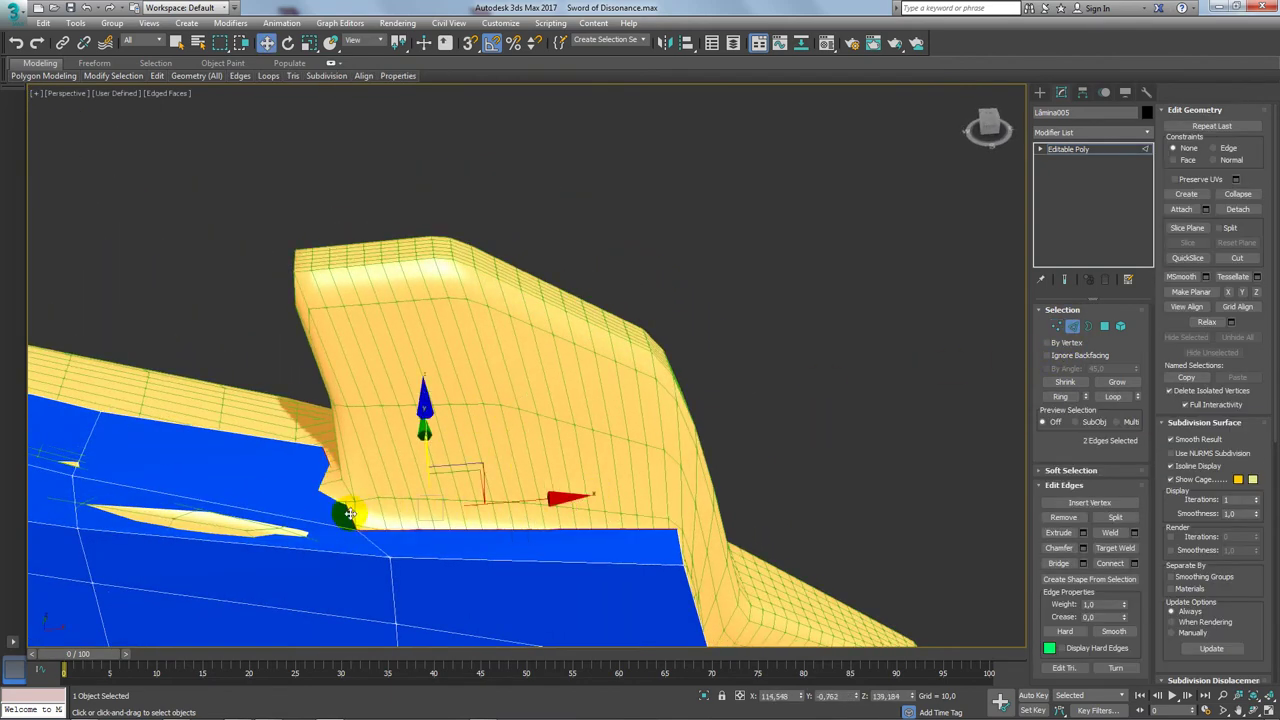
pyautogui.keyDown('alt'); pyautogui.moveTo(340, 512); pyautogui.dragTo(505, 490, button='middle'); pyautogui.keyUp('alt')
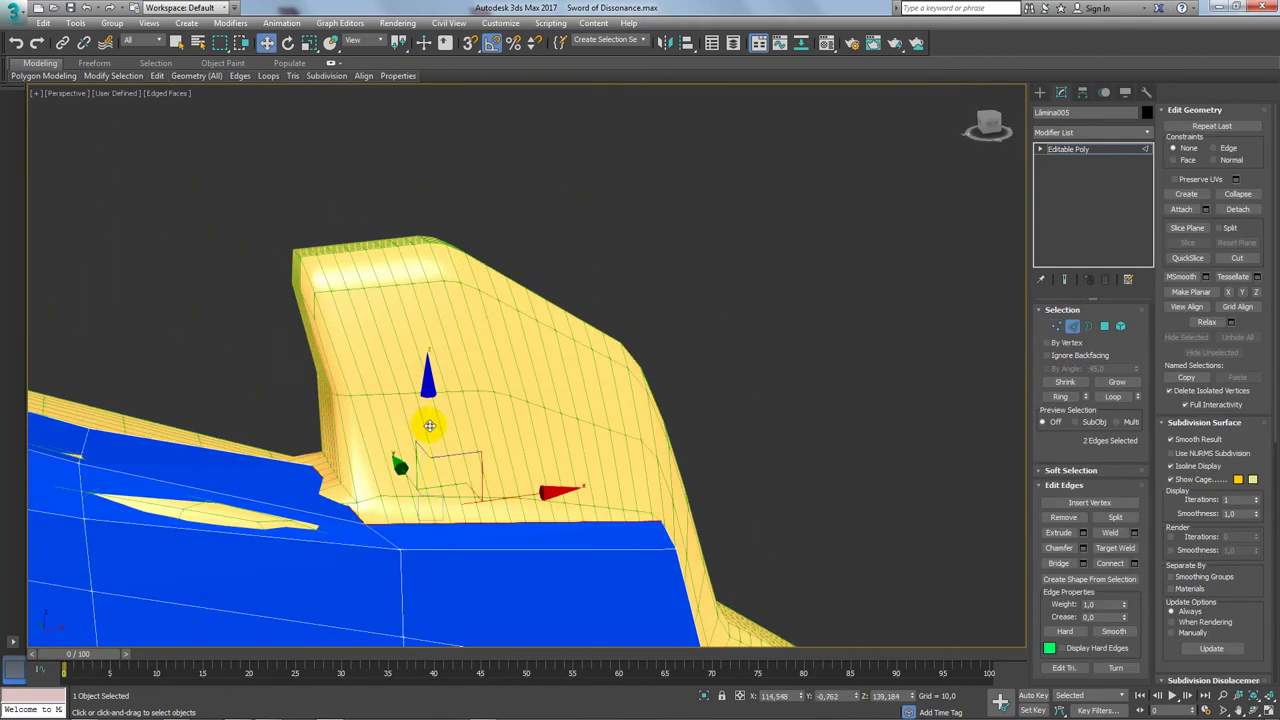
pyautogui.keyDown('shift'); pyautogui.moveTo(429, 426); pyautogui.dragTo(411, 201); pyautogui.keyUp('shift')
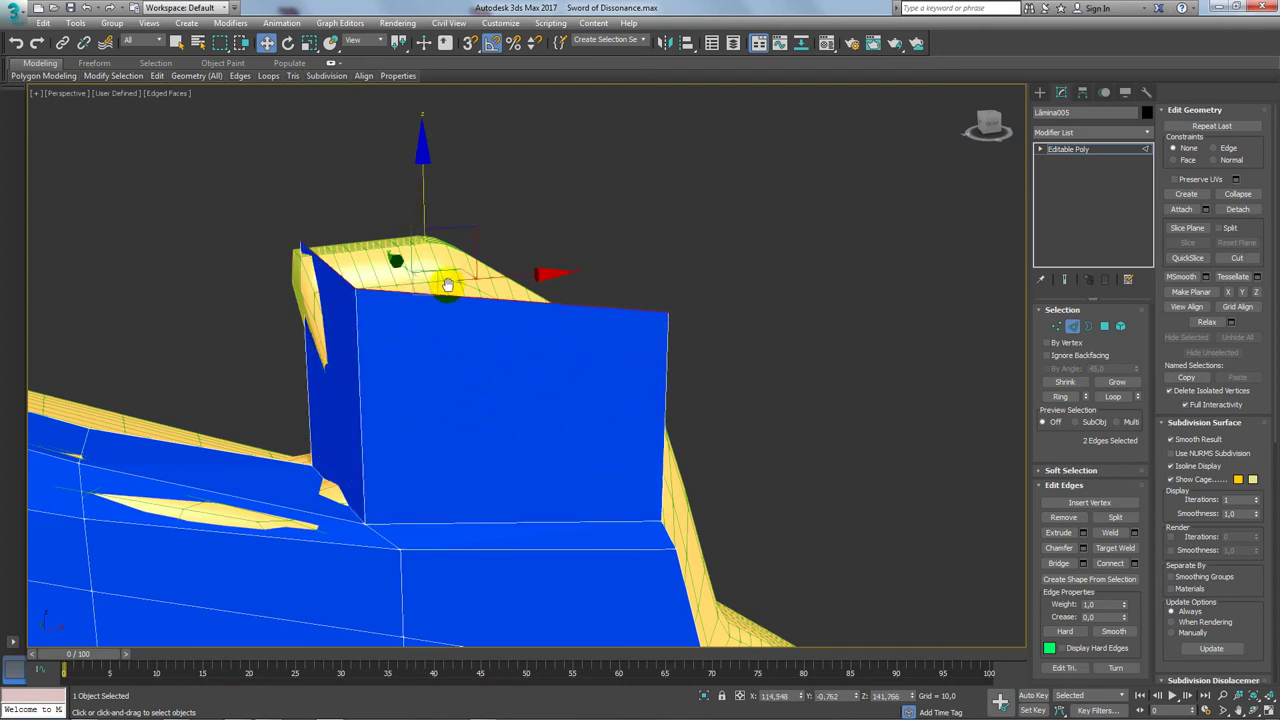
pyautogui.keyDown('alt'); pyautogui.moveTo(447, 285); pyautogui.dragTo(472, 242, button='middle'); pyautogui.keyUp('alt')
pyautogui.moveTo(491, 243)
pyautogui.mouseDown()
pyautogui.moveTo(477, 253)
pyautogui.moveTo(498, 383)
pyautogui.mouseUp()
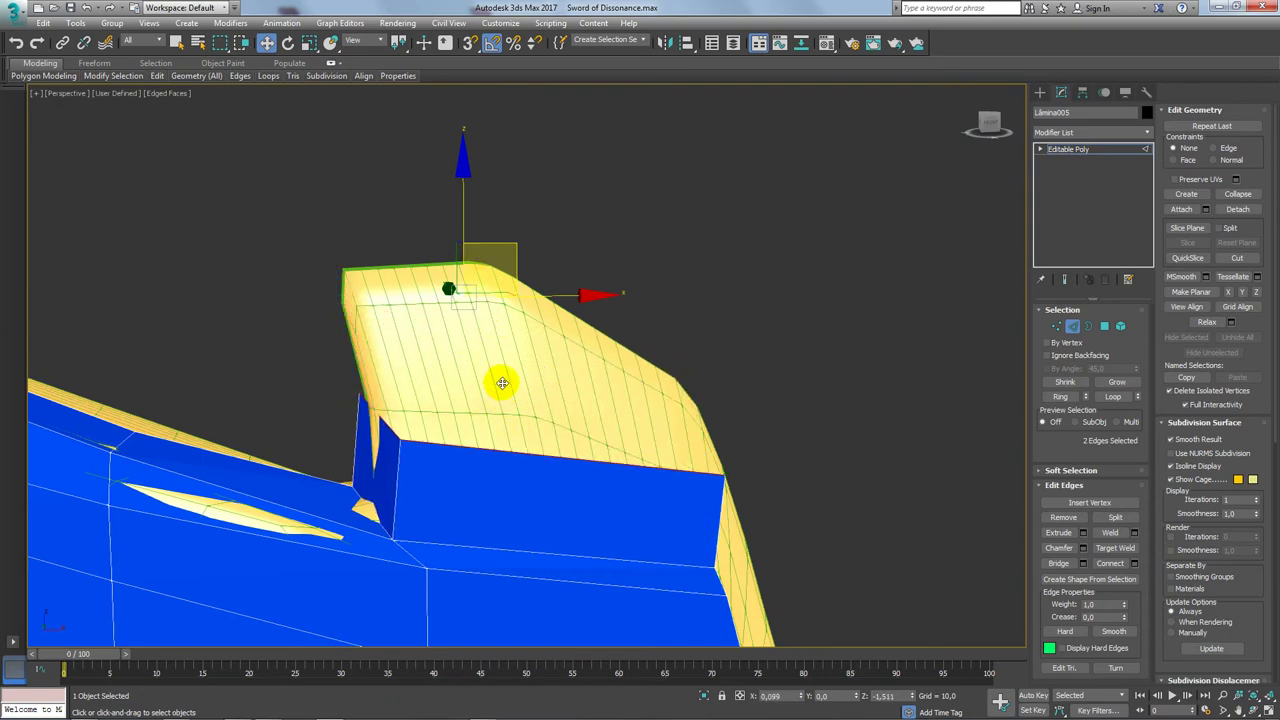
# Step: Slide and raise the new face's top corner edge to hug the crossguard's top
pyautogui.moveTo(506, 389)
pyautogui.keyDown('alt'); pyautogui.mouseDown(button='middle')
pyautogui.moveTo(955, 386)
pyautogui.moveTo(525, 425)
pyautogui.mouseUp(button='middle'); pyautogui.keyUp('alt')
pyautogui.click(525, 428)
pyautogui.moveTo(471, 412); pyautogui.dragTo(411, 409)
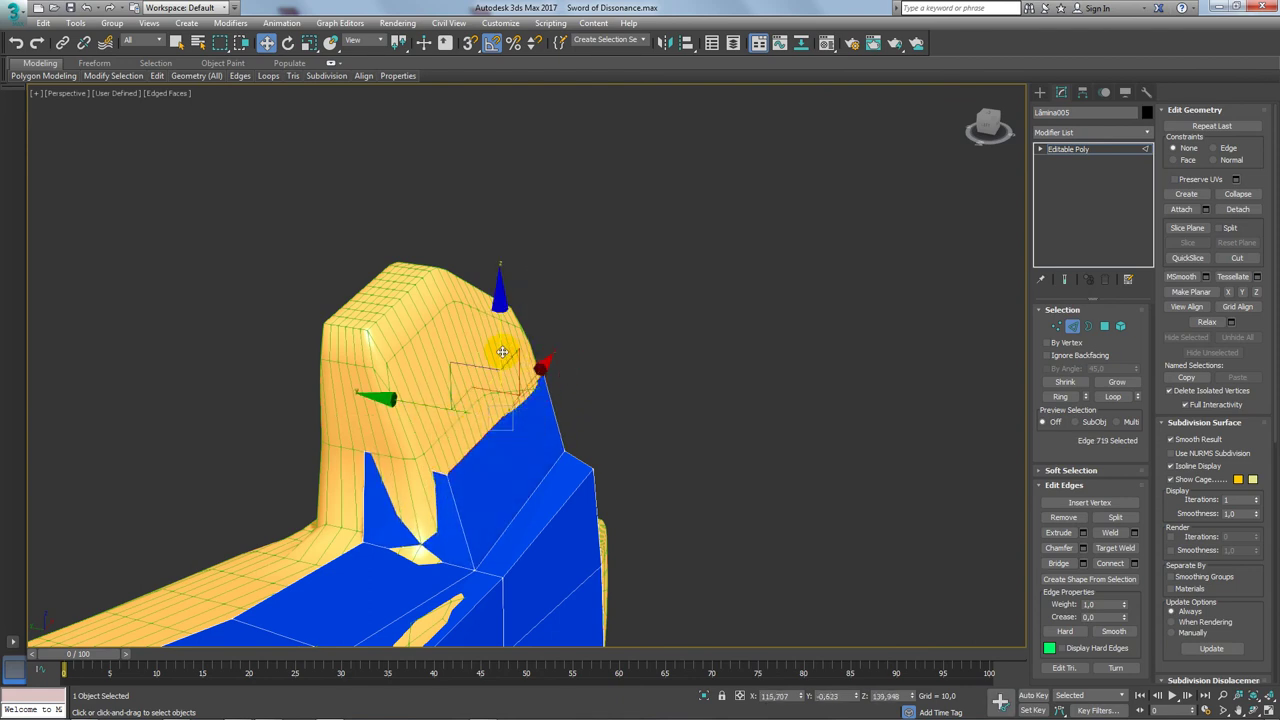
pyautogui.moveTo(502, 328)
pyautogui.mouseDown()
pyautogui.moveTo(490, 311)
pyautogui.moveTo(467, 321)
pyautogui.mouseUp()
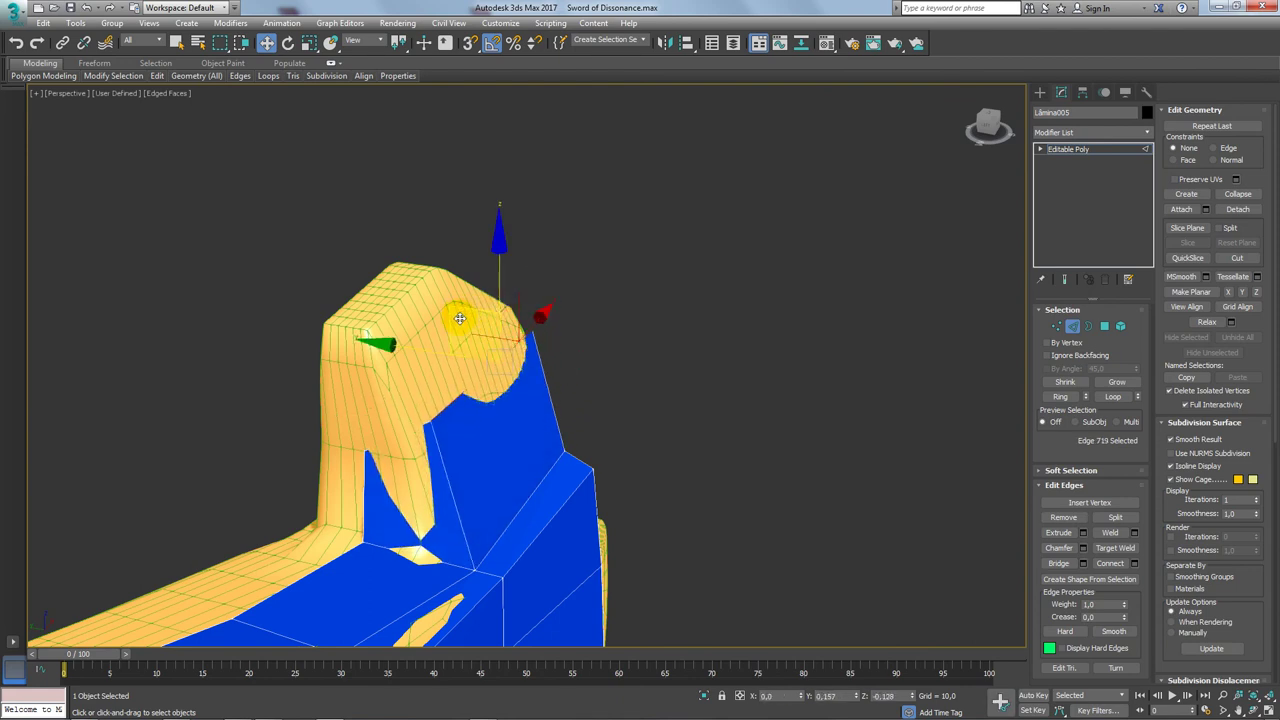
pyautogui.keyDown('alt'); pyautogui.moveTo(503, 411); pyautogui.dragTo(446, 410, button='middle'); pyautogui.keyUp('alt')
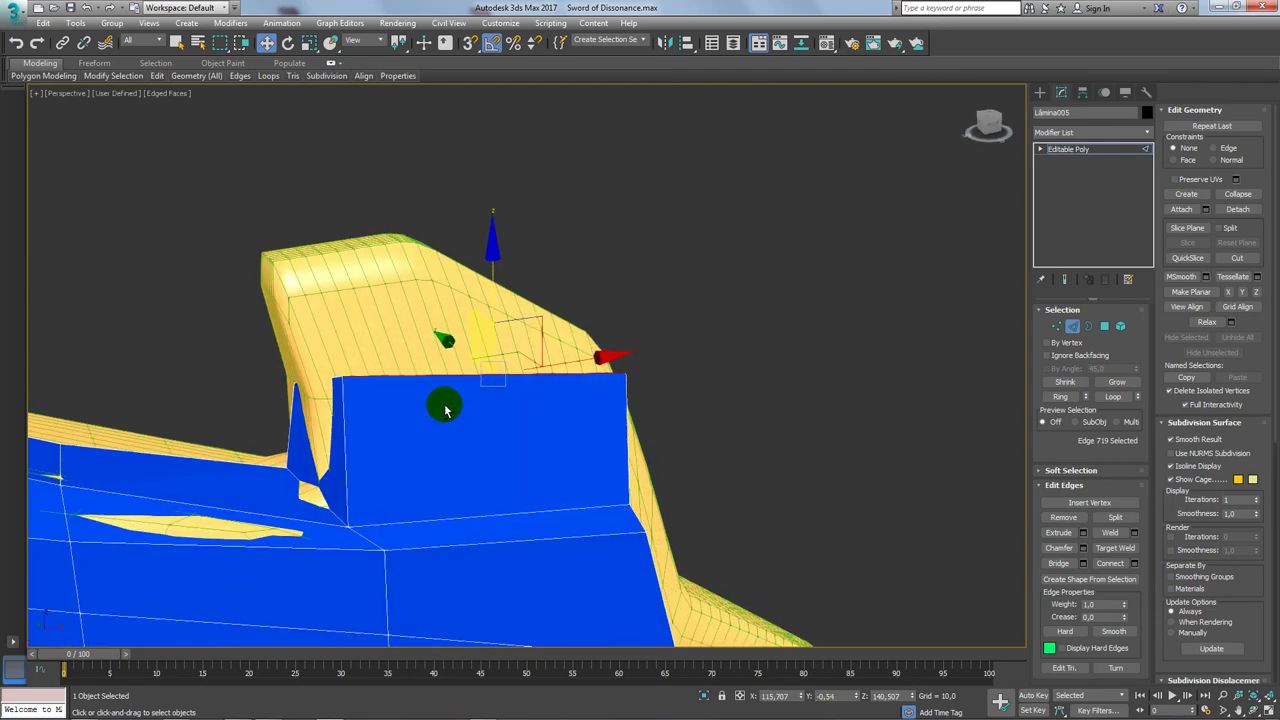
# Step: Pull the face's top-left corner vertex onto the crossguard and select the side vertices
pyautogui.click(1056, 326)
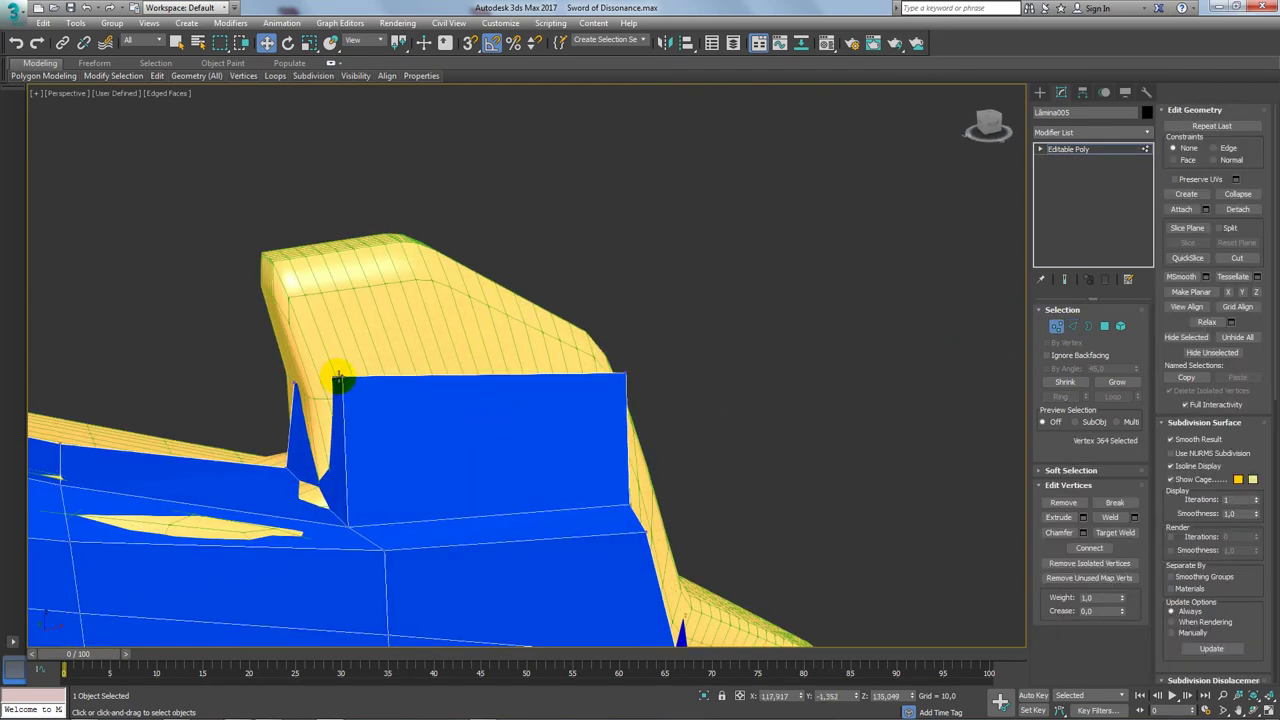
pyautogui.moveTo(390, 319); pyautogui.dragTo(362, 328)
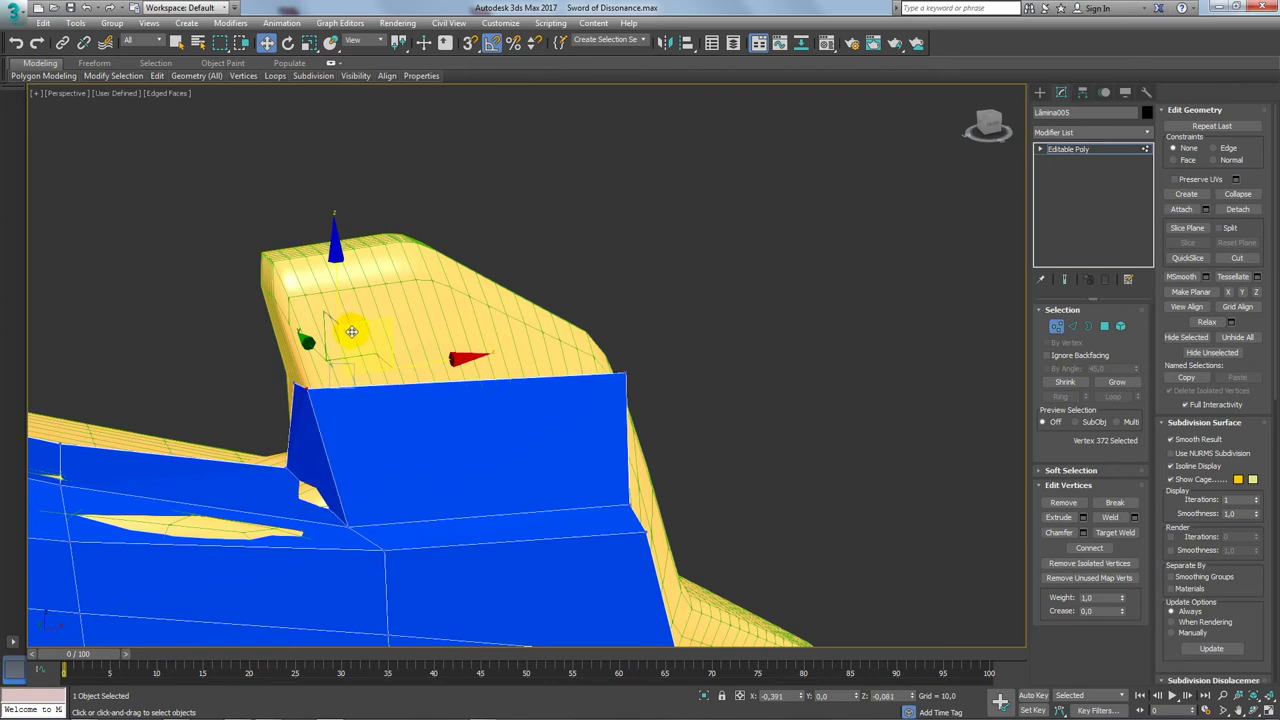
pyautogui.moveTo(355, 330)
pyautogui.keyDown('alt'); pyautogui.mouseDown(button='middle')
pyautogui.moveTo(429, 437)
pyautogui.moveTo(376, 470)
pyautogui.mouseUp(button='middle'); pyautogui.keyUp('alt')
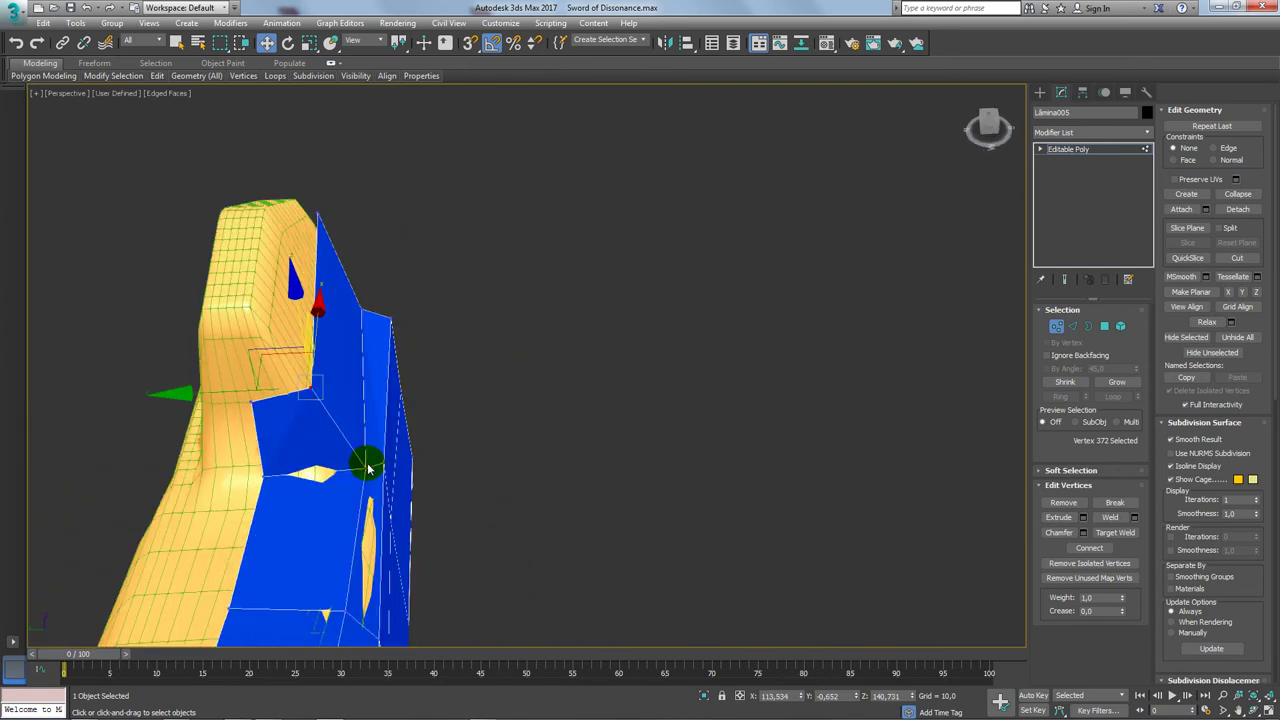
pyautogui.click(365, 465)
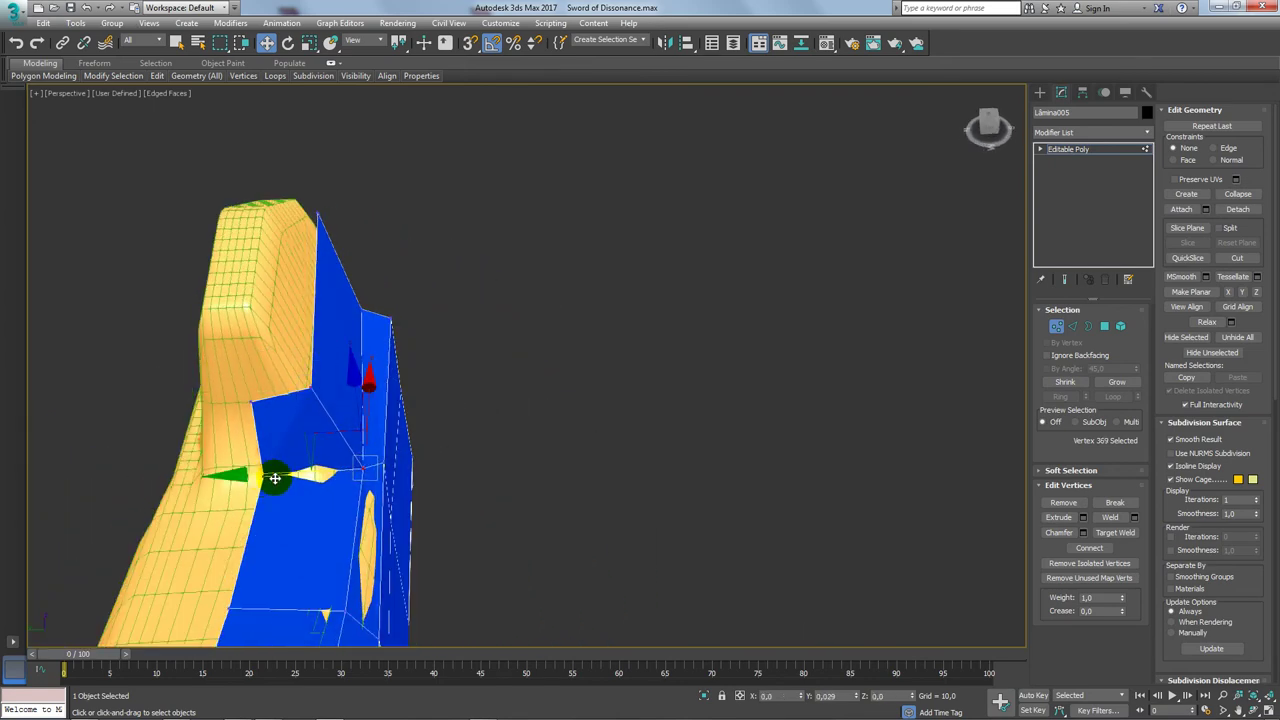
pyautogui.moveTo(285, 497)
pyautogui.keyDown('alt'); pyautogui.mouseDown(button='middle')
pyautogui.moveTo(323, 491)
pyautogui.moveTo(300, 477)
pyautogui.mouseUp(button='middle'); pyautogui.keyUp('alt')
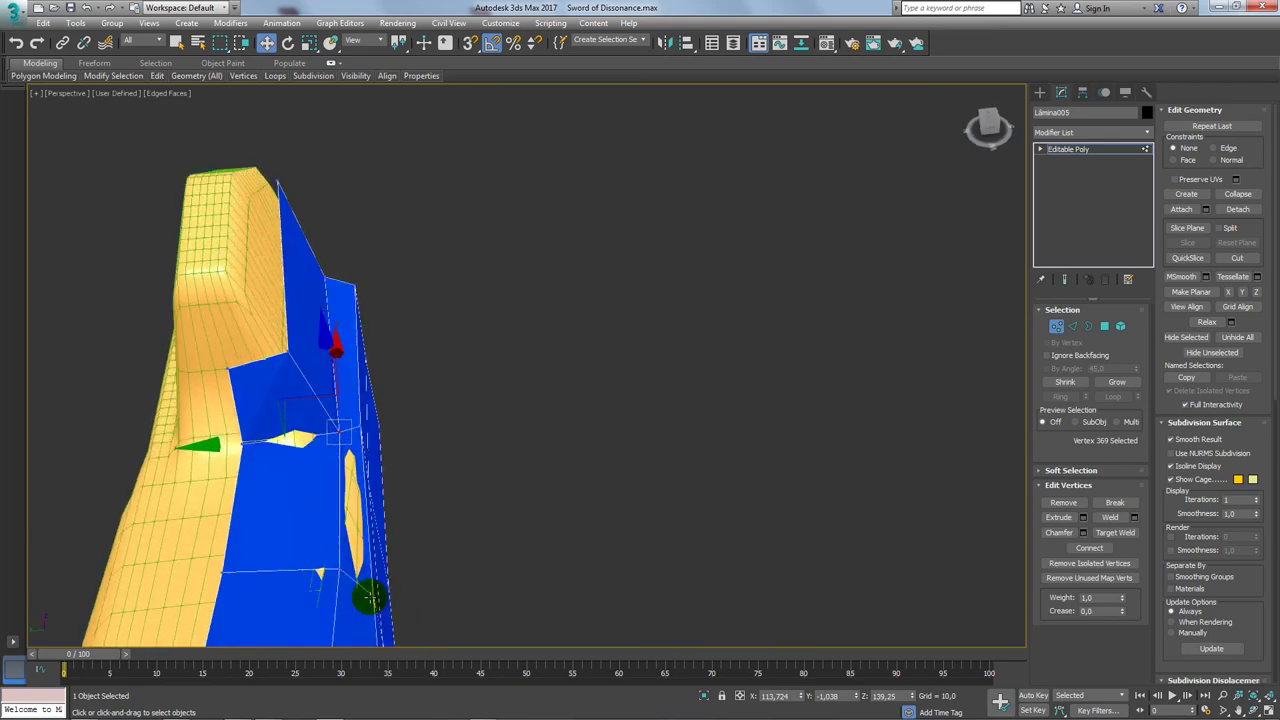
pyautogui.keyDown('ctrl'); pyautogui.click(370, 597); pyautogui.keyUp('ctrl')
pyautogui.moveTo(344, 535)
pyautogui.keyDown('alt'); pyautogui.mouseDown(button='middle')
pyautogui.moveTo(354, 511)
pyautogui.moveTo(334, 514)
pyautogui.moveTo(363, 531)
pyautogui.moveTo(349, 512)
pyautogui.mouseUp(button='middle'); pyautogui.keyUp('alt')
pyautogui.moveTo(466, 531)
pyautogui.keyDown('alt'); pyautogui.mouseDown(button='middle')
pyautogui.moveTo(517, 541)
pyautogui.moveTo(563, 486)
pyautogui.moveTo(474, 429)
pyautogui.moveTo(520, 400)
pyautogui.moveTo(537, 277)
pyautogui.moveTo(567, 354)
pyautogui.mouseUp(button='middle'); pyautogui.keyUp('alt')
# Step: Select the edge at the prong's top corner and zoom in to check its fit
pyautogui.click(1072, 326)
pyautogui.click(518, 402)
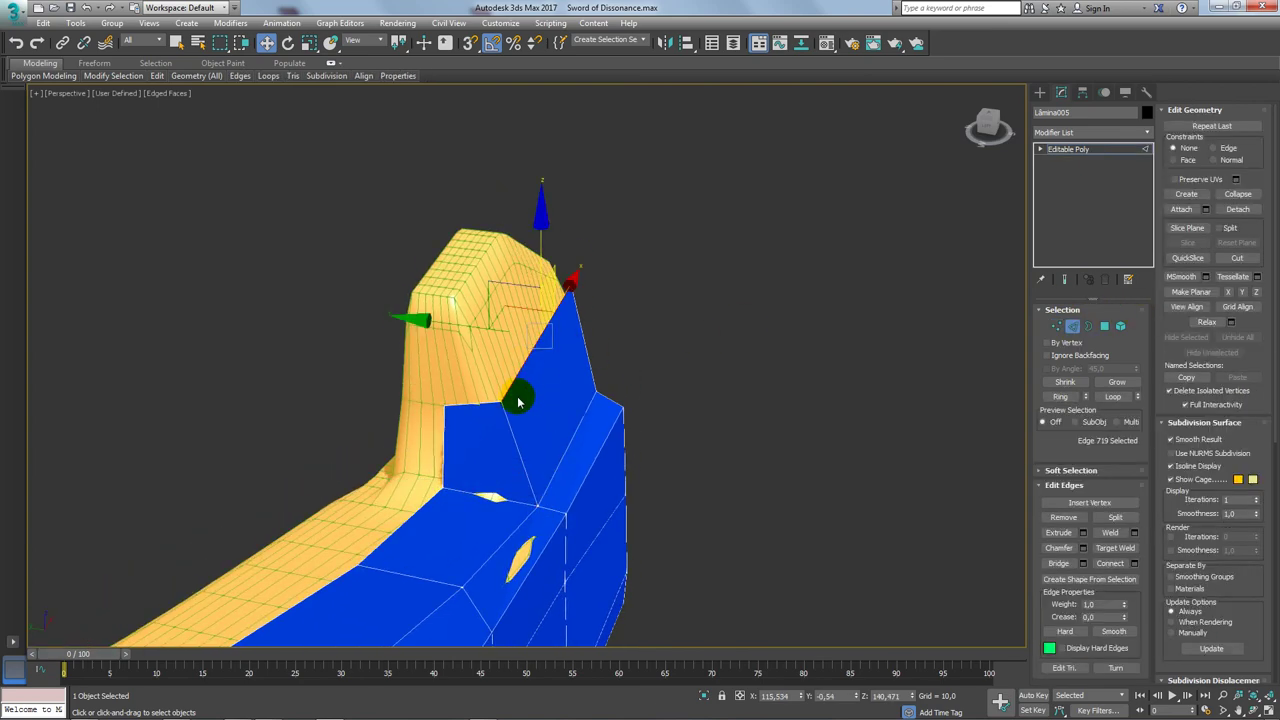
pyautogui.scroll(5, 520, 345)
pyautogui.scroll(3, 514, 294)
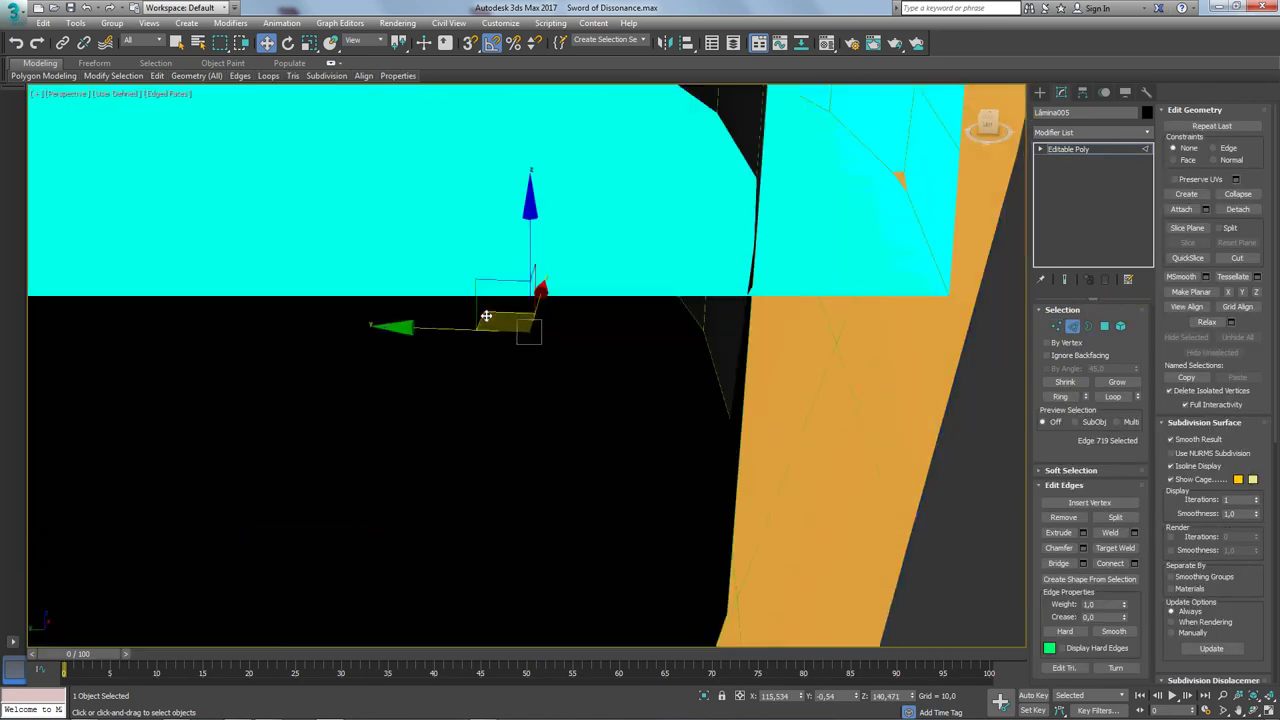
pyautogui.keyDown('alt'); pyautogui.moveTo(491, 314); pyautogui.dragTo(557, 366, button='middle'); pyautogui.keyUp('alt')
pyautogui.scroll(-3, 384, 601)
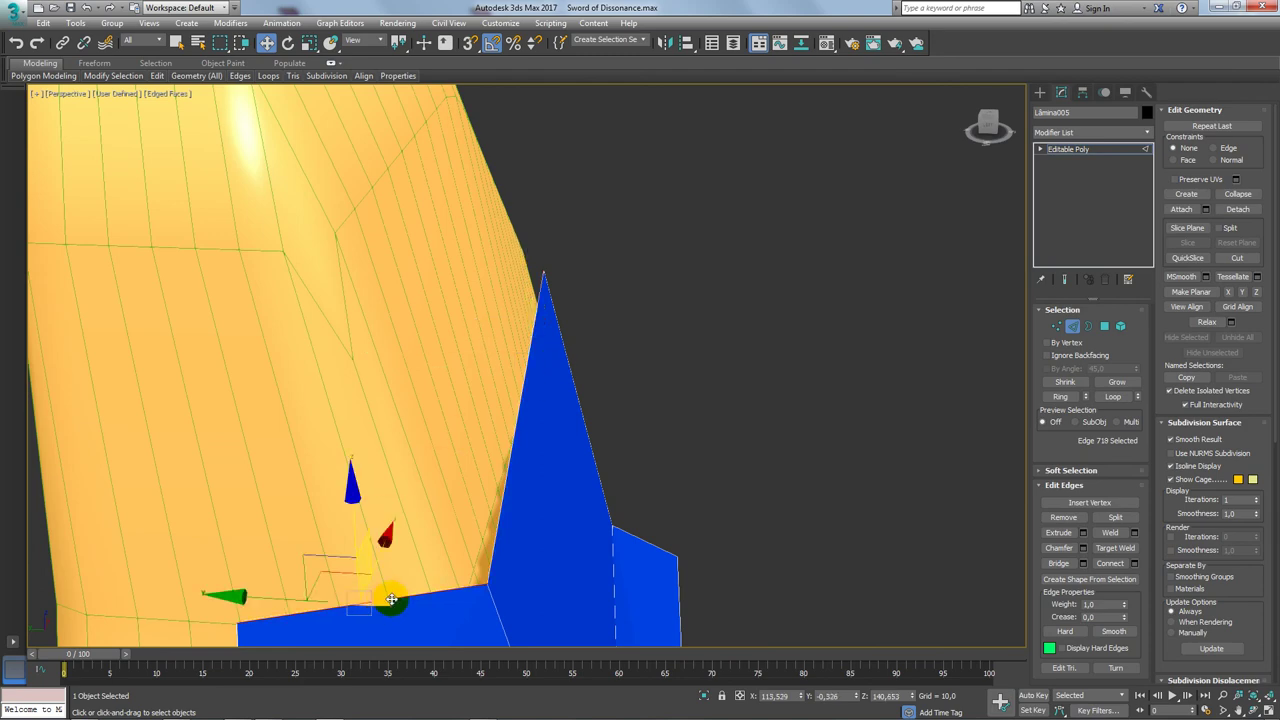
pyautogui.scroll(-2, 503, 534)
pyautogui.keyDown('alt'); pyautogui.moveTo(503, 534); pyautogui.dragTo(564, 540, button='middle'); pyautogui.keyUp('alt')
pyautogui.keyDown('alt'); pyautogui.moveTo(821, 367); pyautogui.dragTo(821, 380, button='middle'); pyautogui.keyUp('alt')
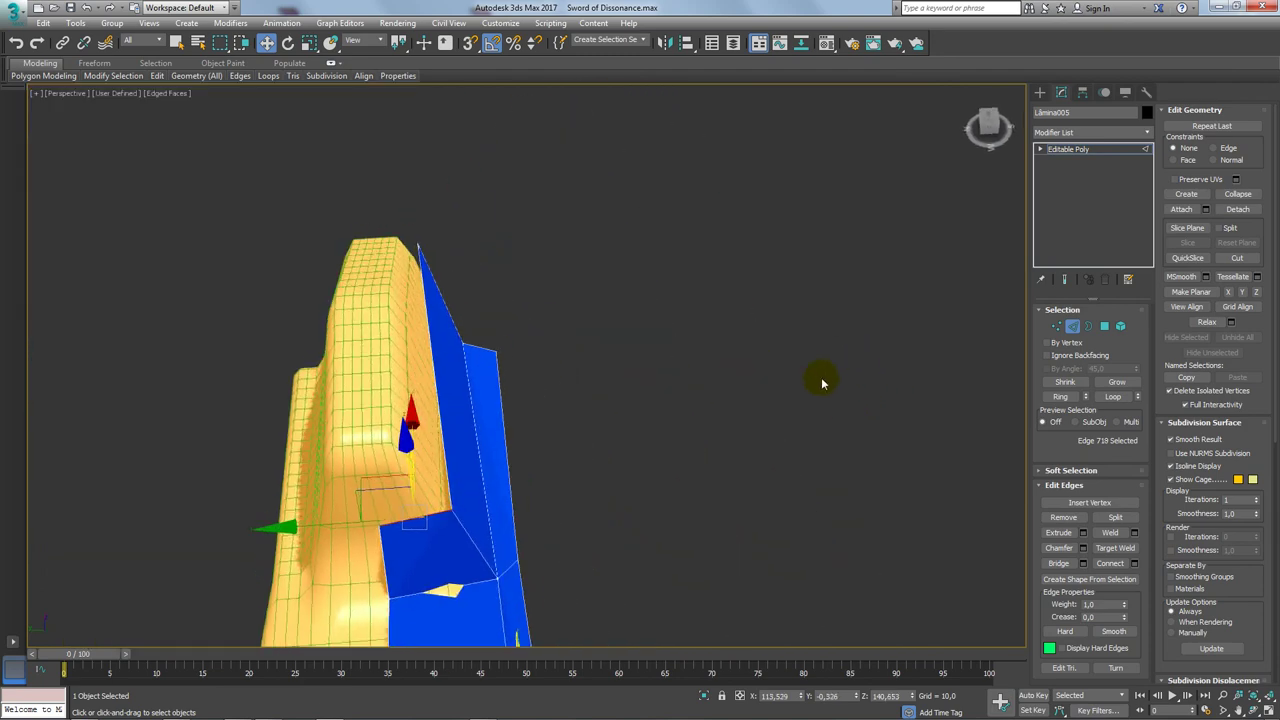
pyautogui.click(1057, 326)
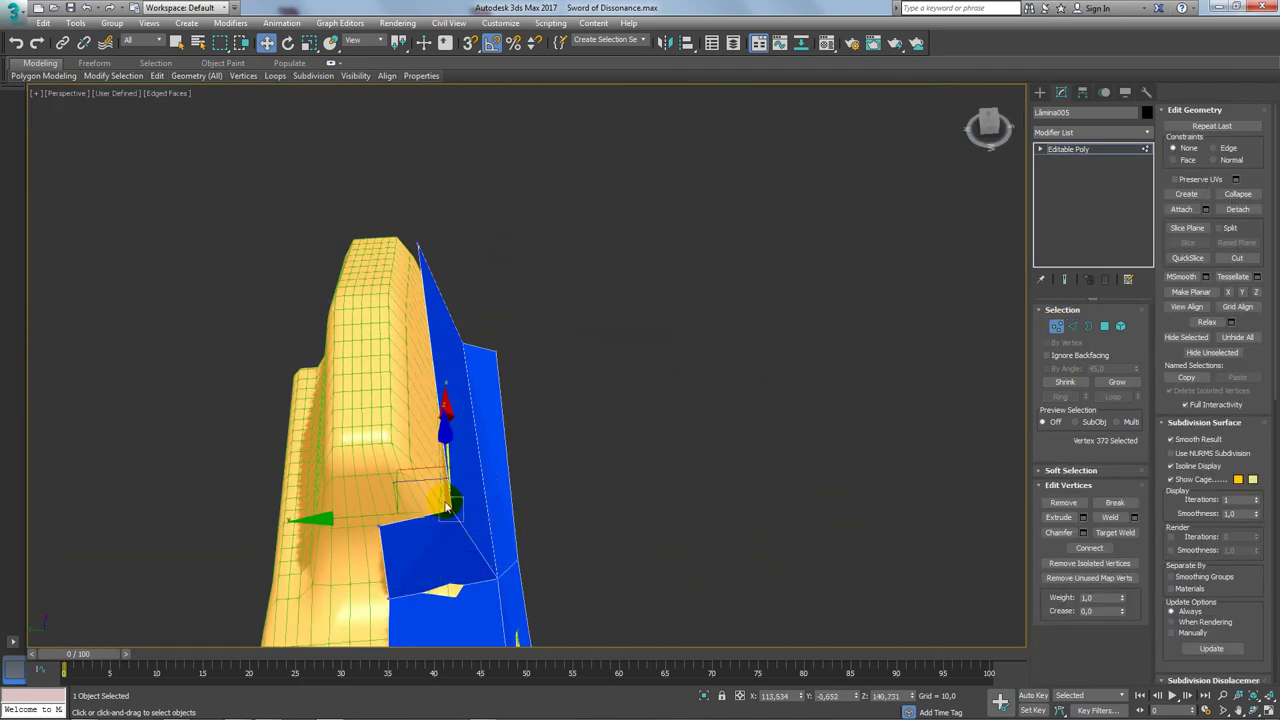
pyautogui.keyDown('alt'); pyautogui.moveTo(447, 507); pyautogui.dragTo(419, 473, button='middle'); pyautogui.keyUp('alt')
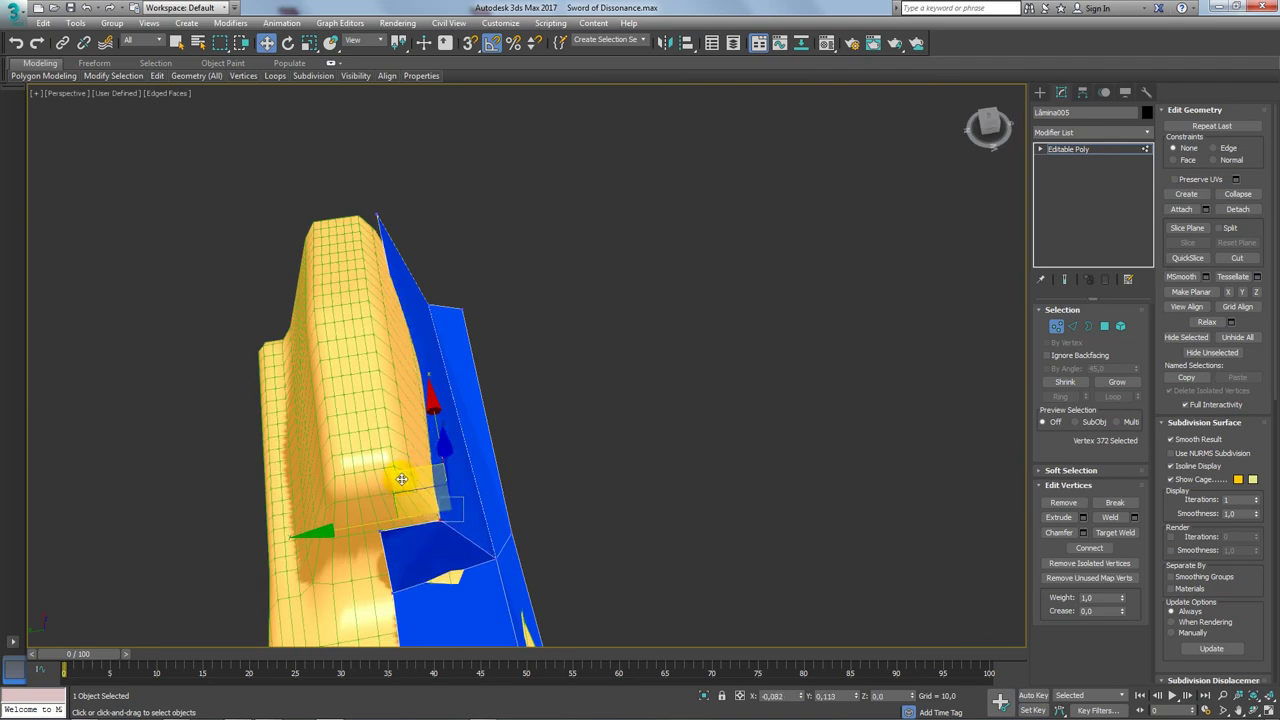